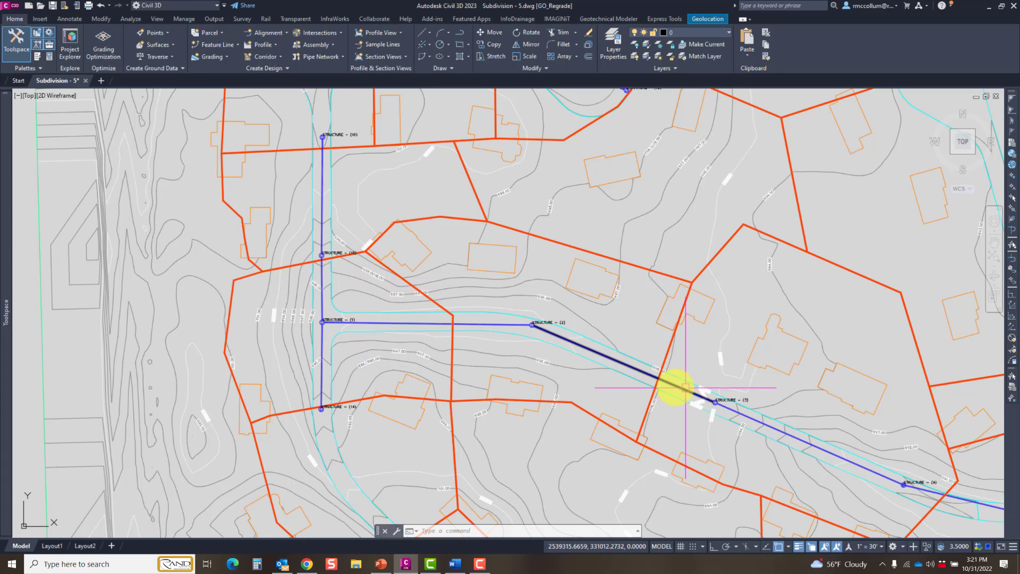
Step: Examine the storm network, lots, building footprints and pond across the subdivision plan
mouse_move(677, 387)
middle_mouse_down()
mouse_move(237, 264)
mouse_move(365, 296)
middle_mouse_up()
scroll(272, 275, "down", 2)
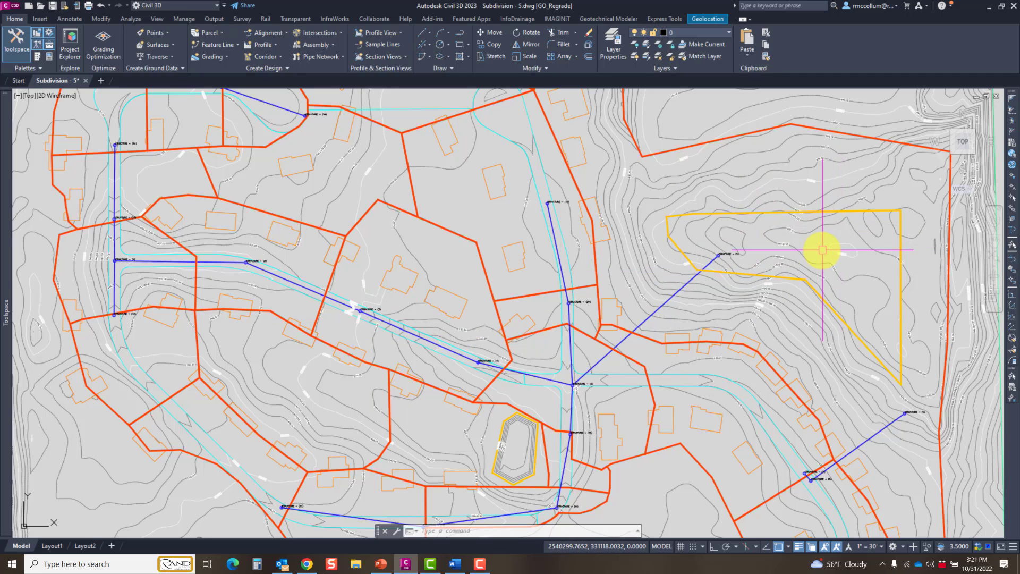
middle_click_drag(644, 449, 730, 405)
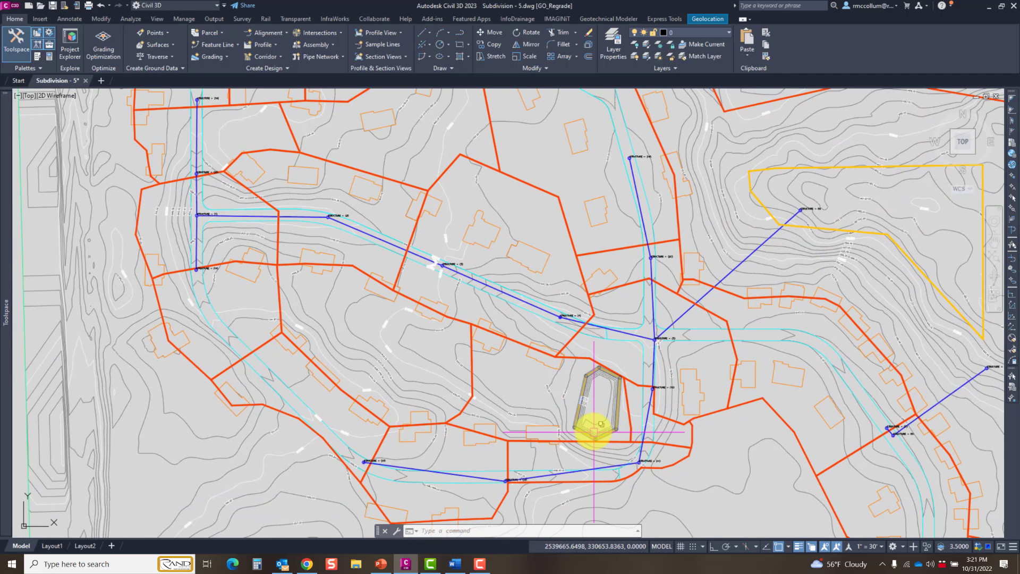
mouse_move(591, 421)
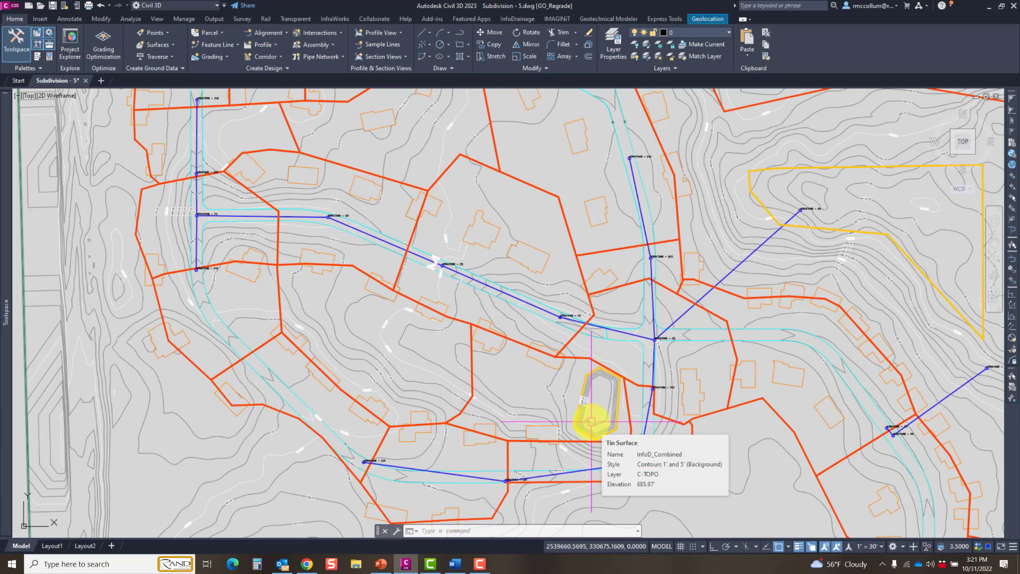
mouse_move(665, 414)
middle_mouse_down()
mouse_move(571, 401)
mouse_move(612, 432)
middle_mouse_up()
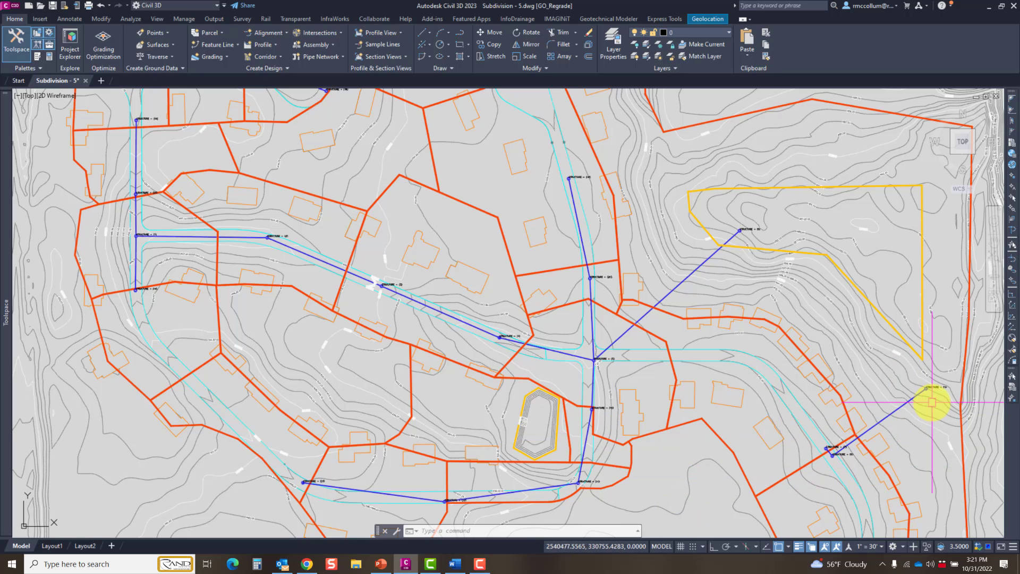
middle_click_drag(751, 343, 762, 394)
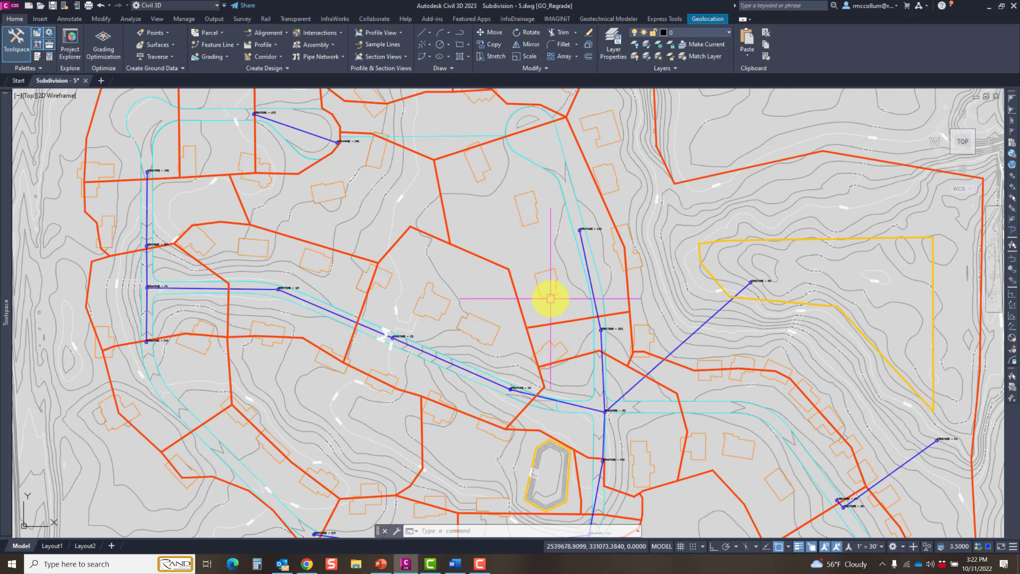
middle_click_drag(553, 294, 560, 281)
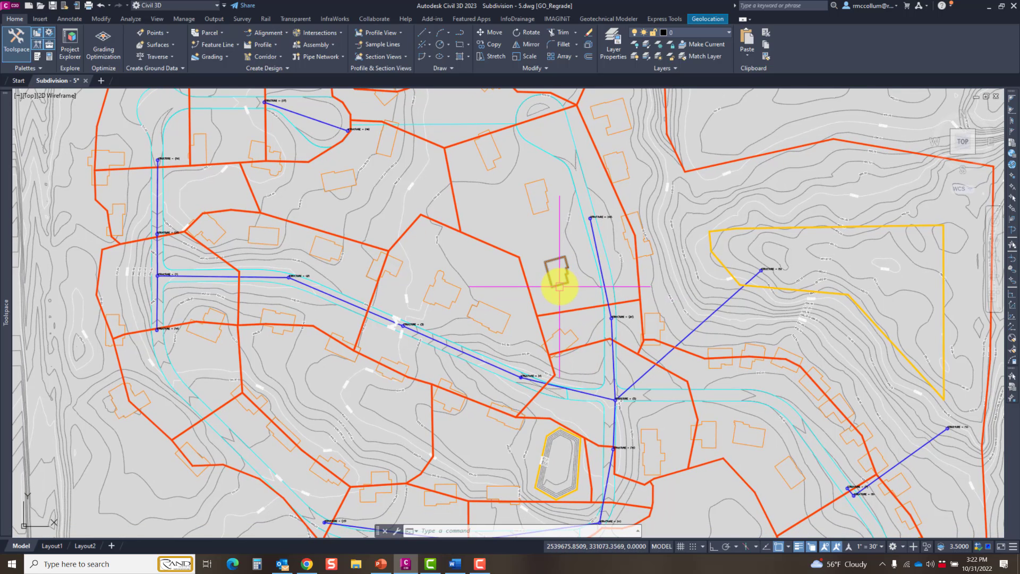
scroll(560, 287, "down", 5)
scroll(559, 287, "up", 5)
middle_click_drag(512, 238, 526, 255)
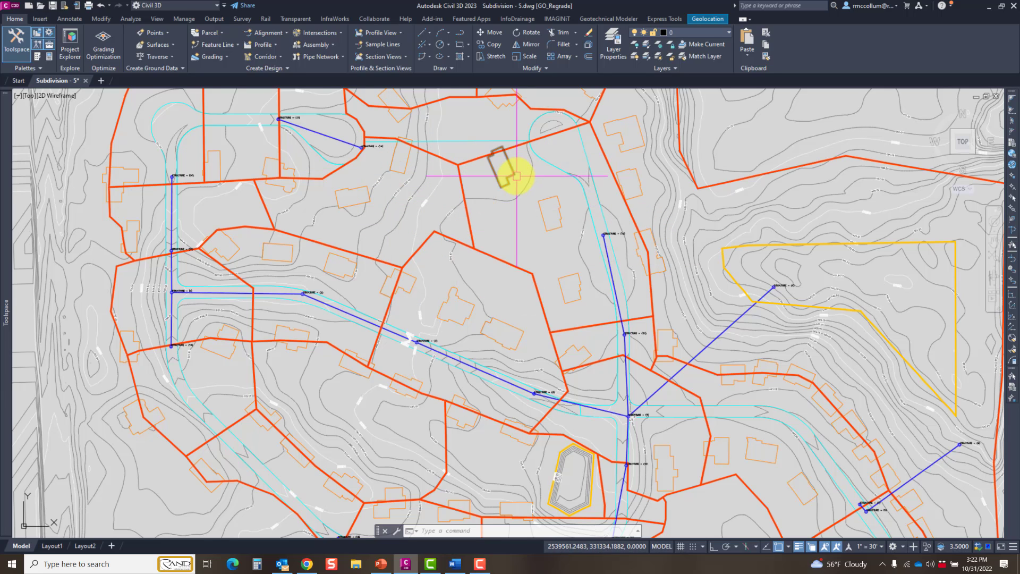
middle_click_drag(492, 189, 512, 207)
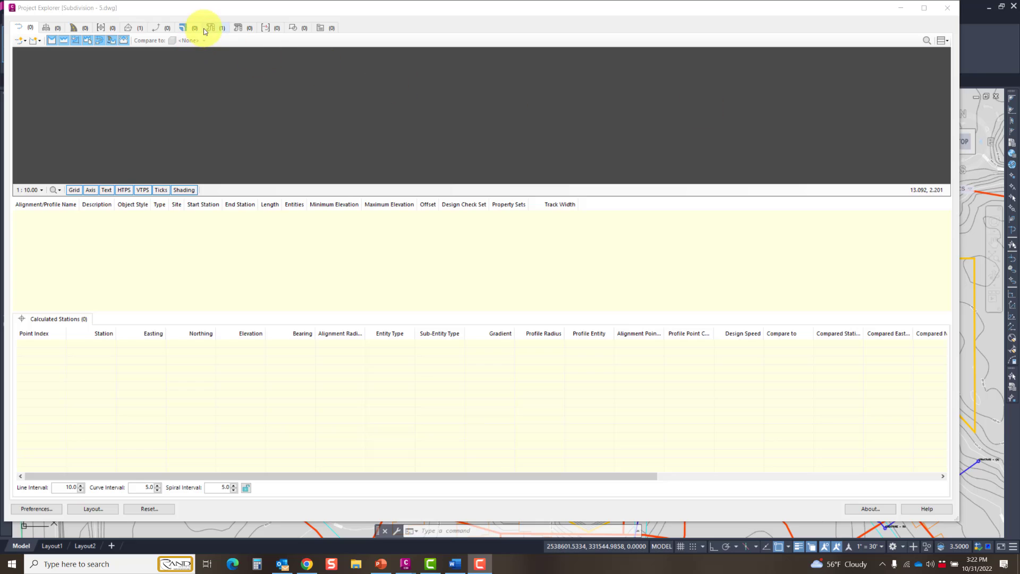
Step: Display the Storm network's profile in Project Explorer from Structure - (16) to Structure - (6)
left_click(203, 28)
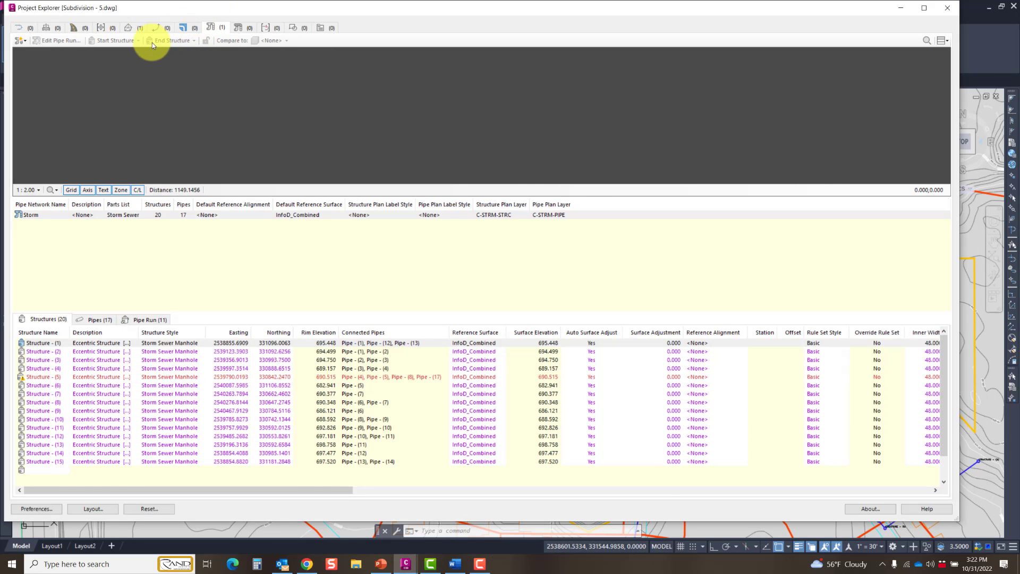
left_click(132, 43)
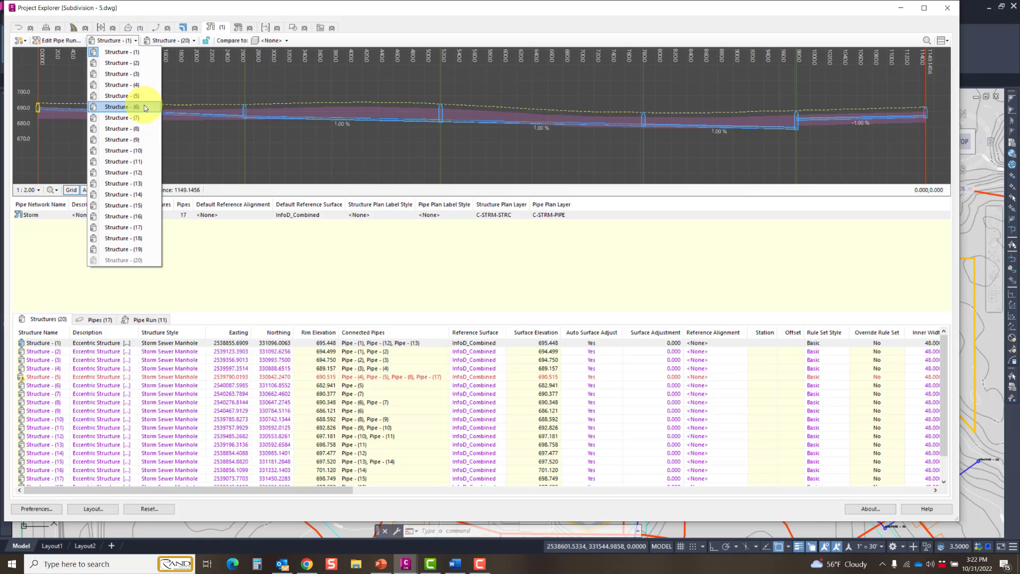
left_click(137, 216)
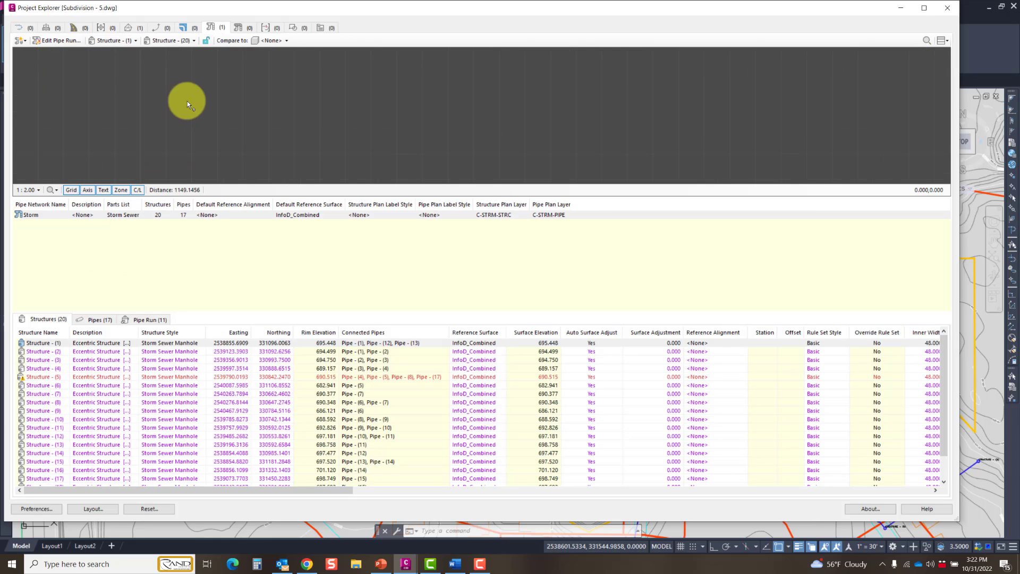
left_click(190, 39)
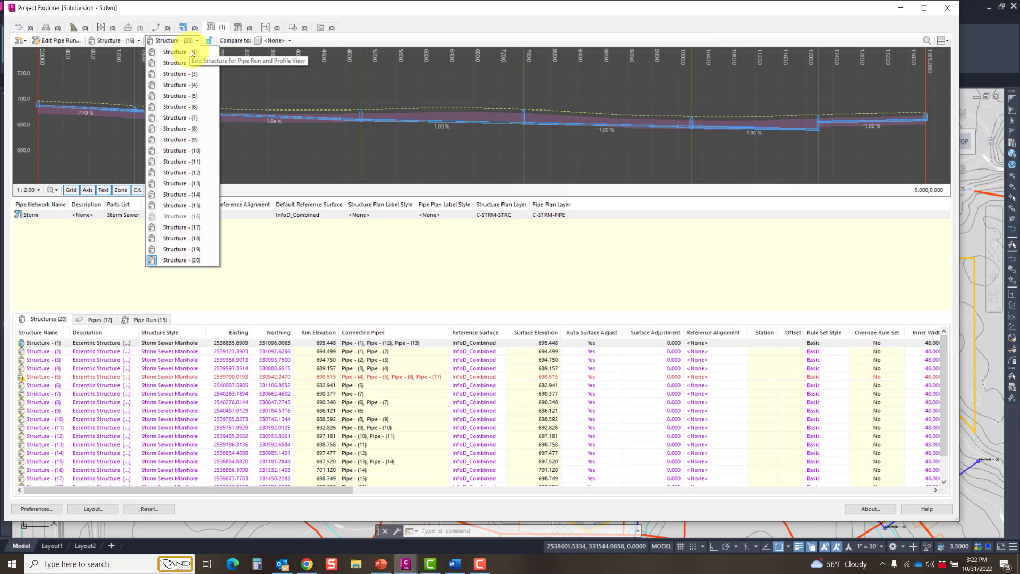
left_click(191, 107)
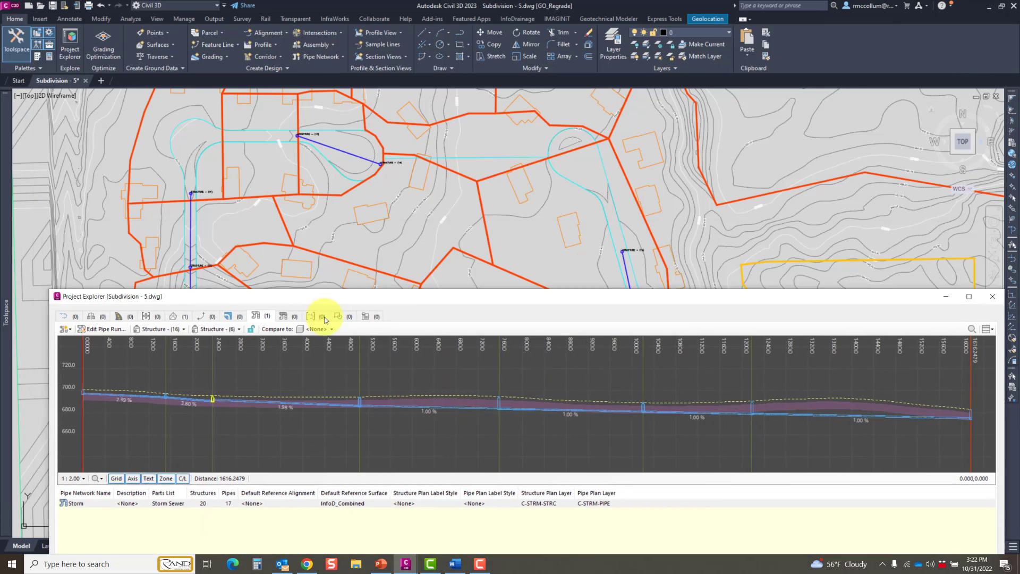
Step: Compare the pipe run profile with the storm network in plan, and close Project Explorer
left_click_drag(325, 319, 304, 370)
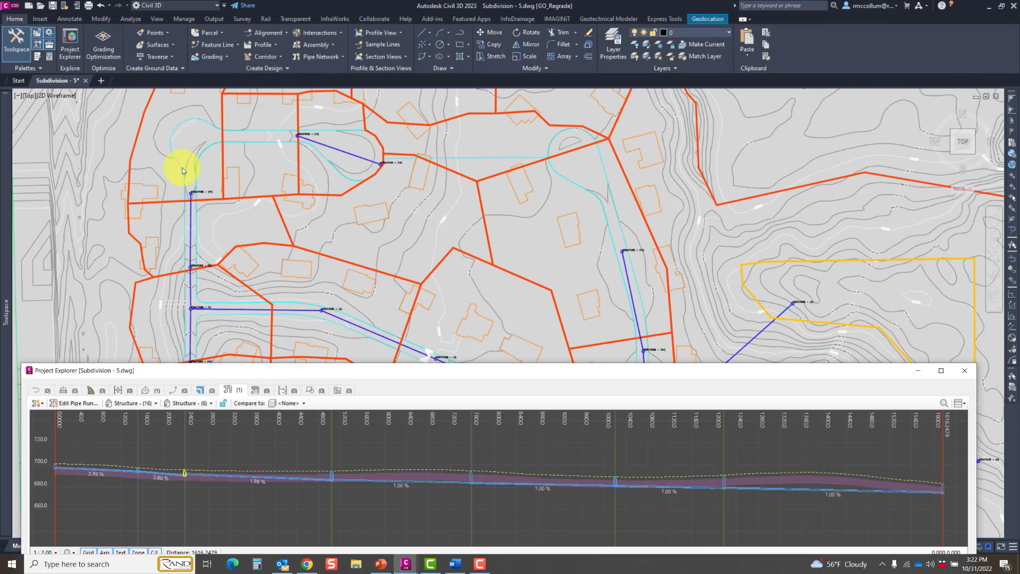
scroll(406, 285, "down", 3)
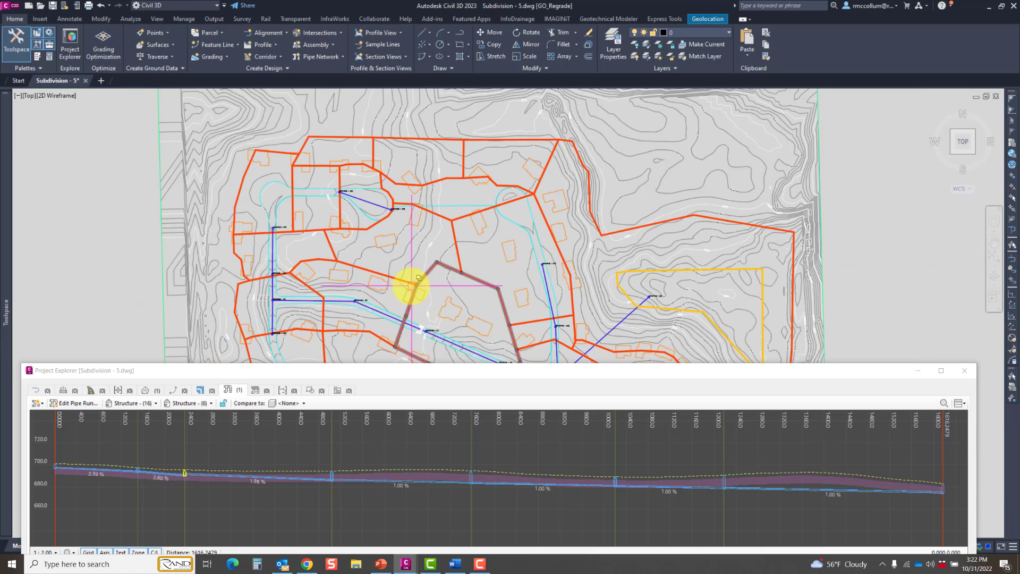
middle_click_drag(405, 285, 314, 221)
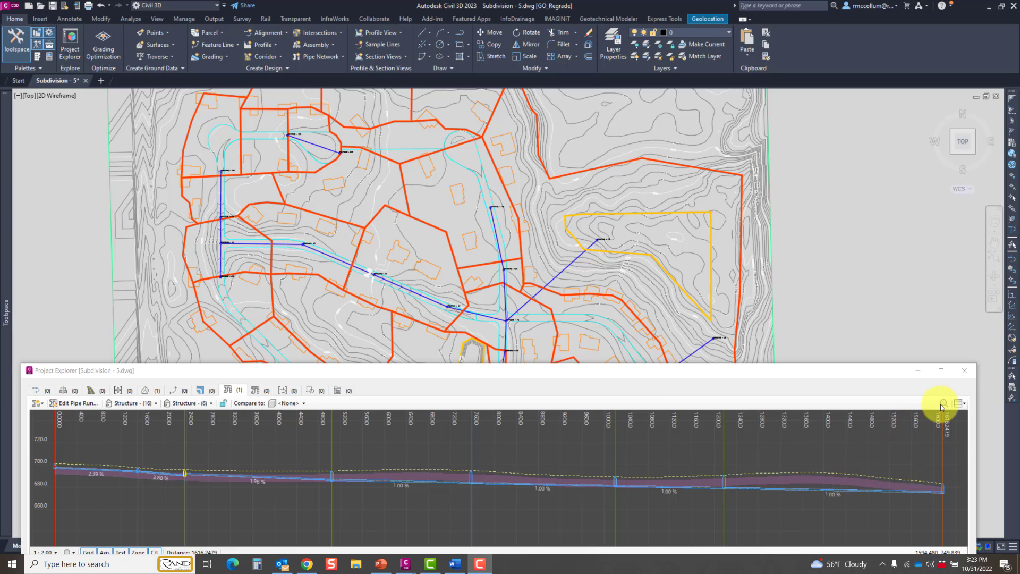
left_click(964, 371)
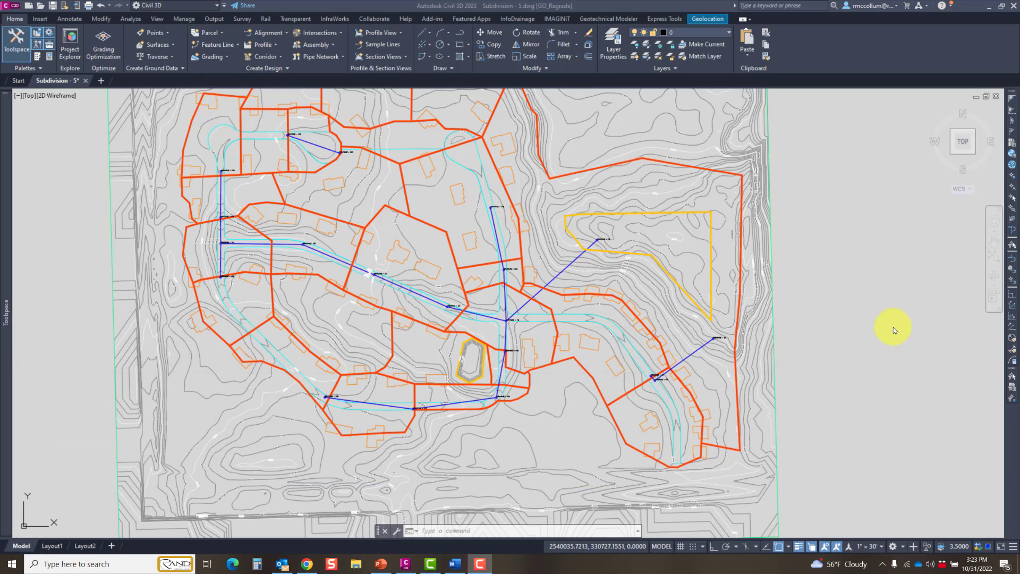
Step: Start an export to InfoDrainage with the existing Exported Model.iddx in C:\AECWI as the target file, allowing it to be overwritten
left_click(518, 20)
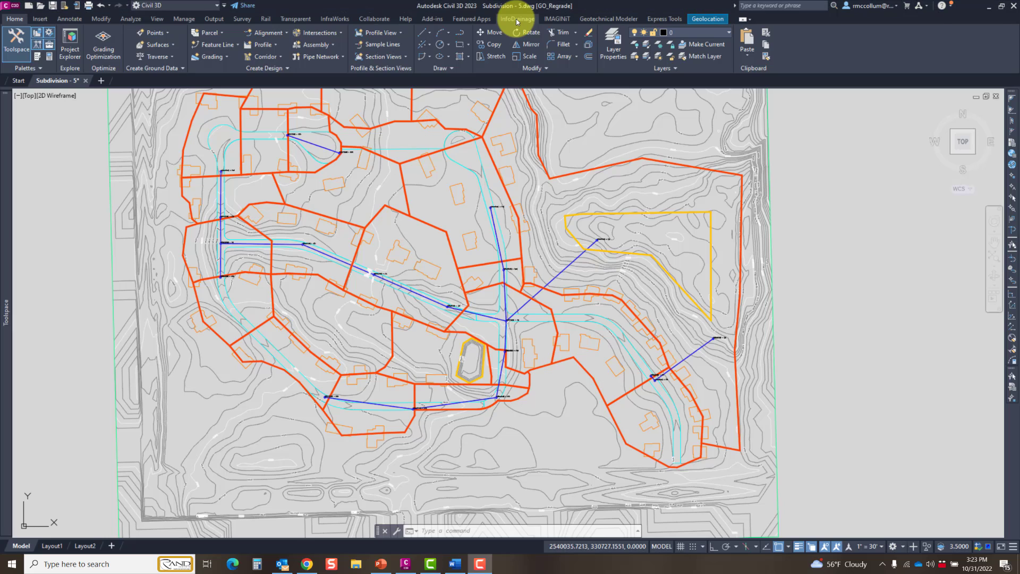
left_click(520, 20)
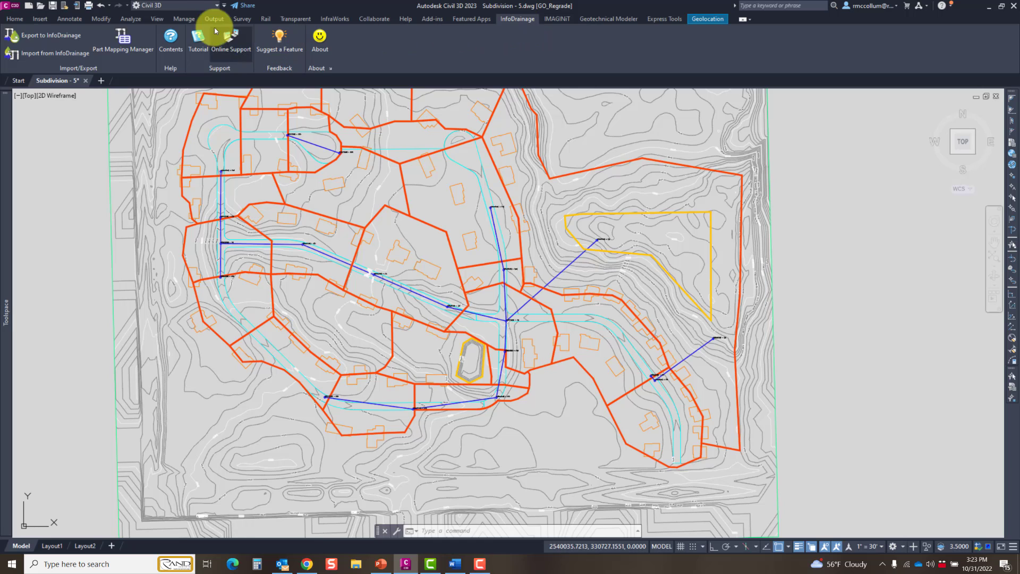
left_click(39, 36)
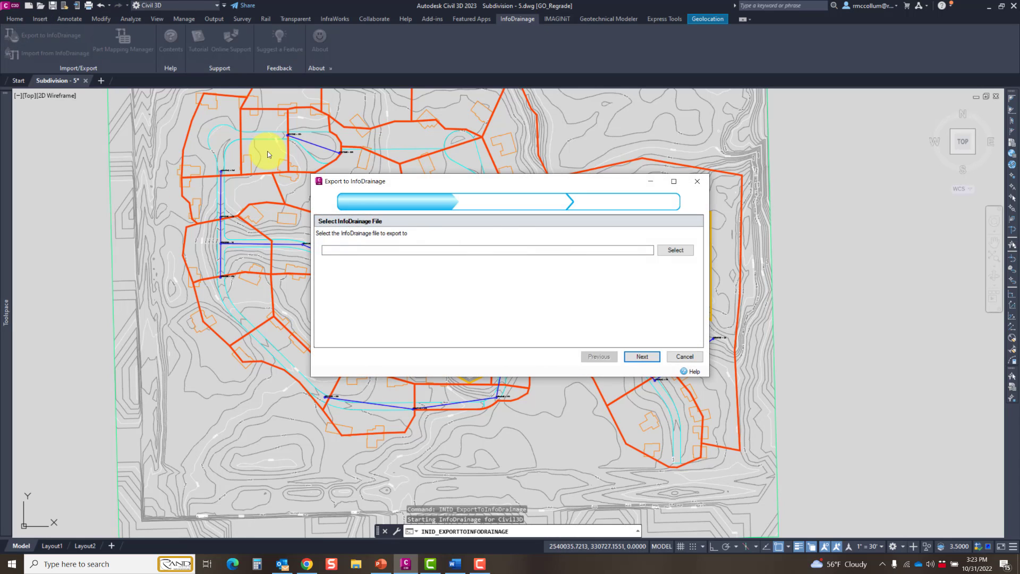
left_click(670, 250)
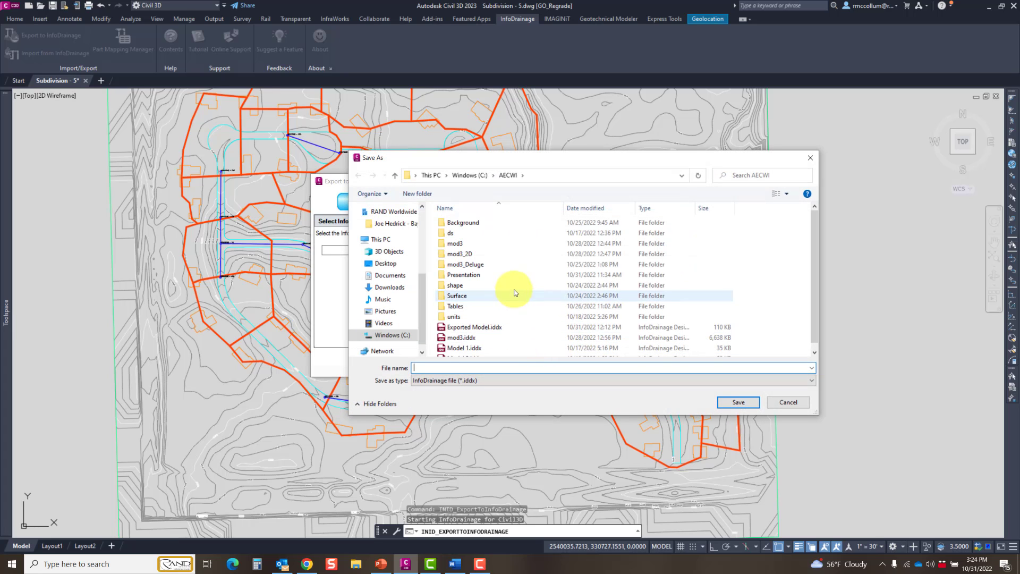
left_click(479, 328)
left_click(739, 402)
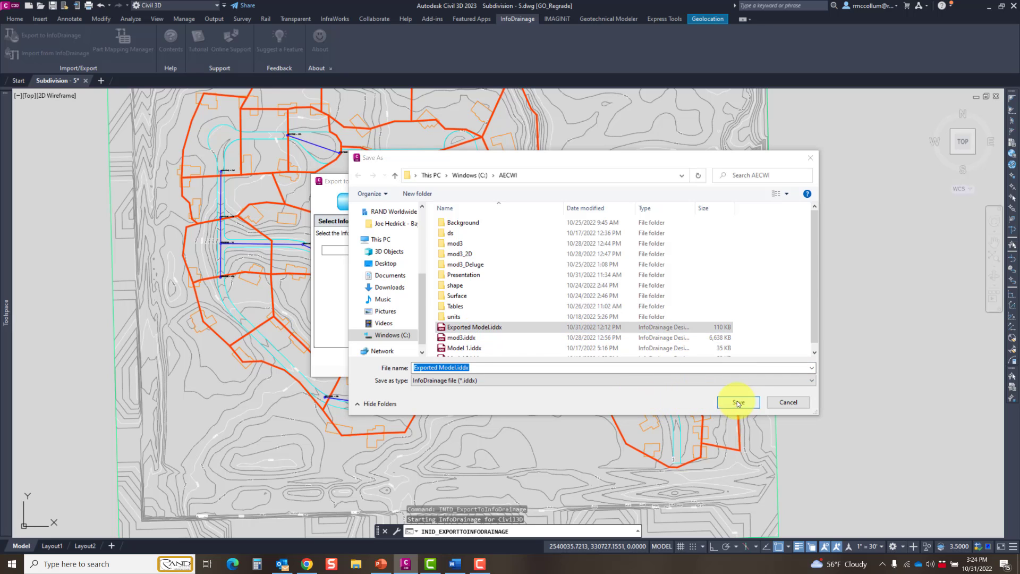
left_click(531, 282)
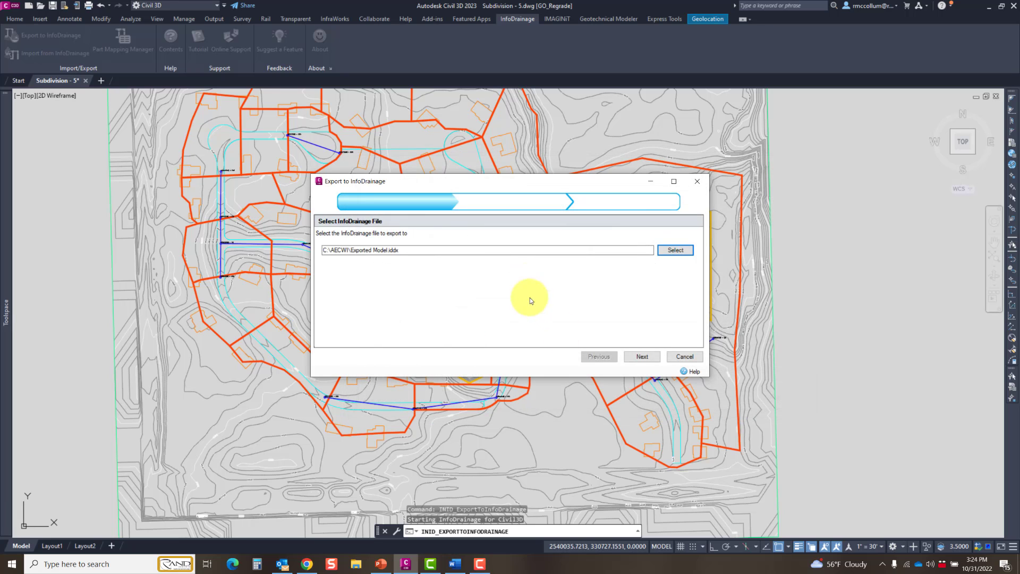
left_click(643, 356)
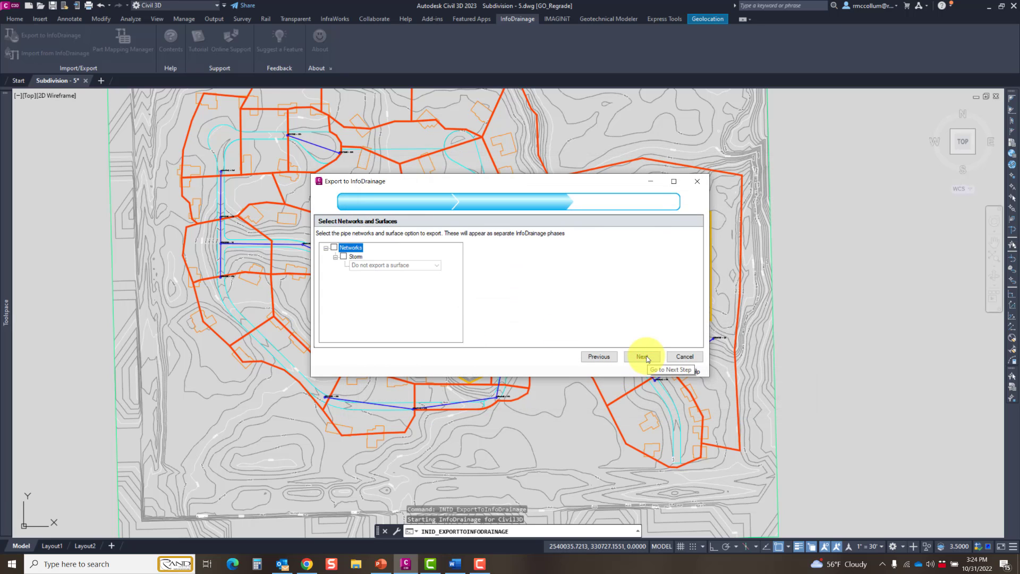
Step: Include the Storm pipe network in the export together with the InfoD_Combined surface
left_click(334, 248)
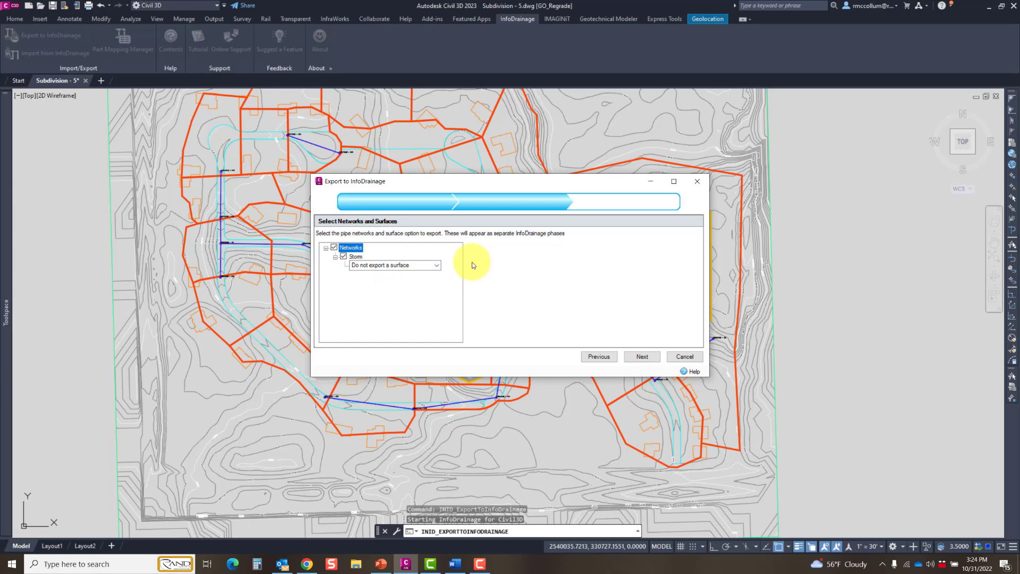
left_click(438, 265)
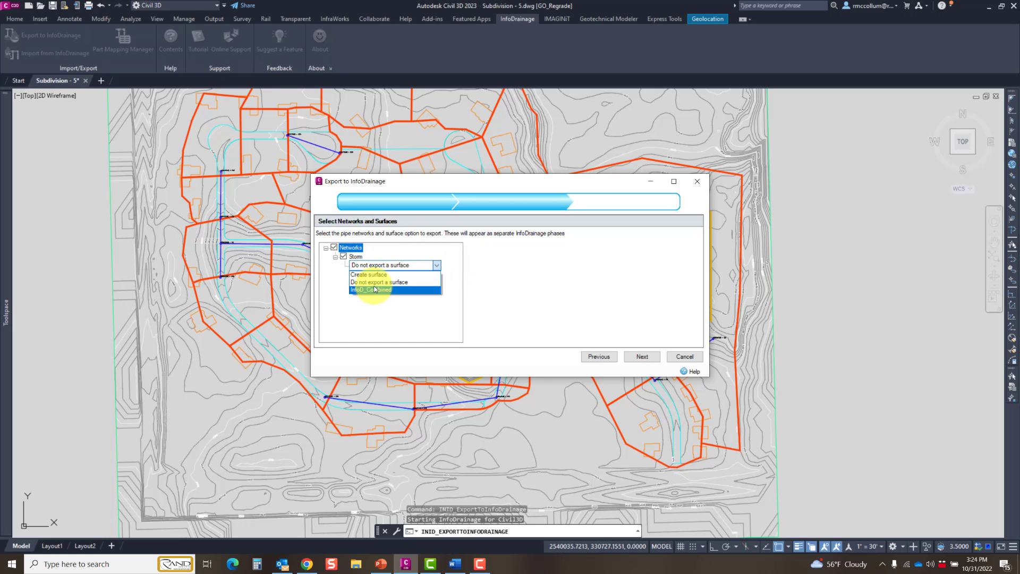
left_click(374, 290)
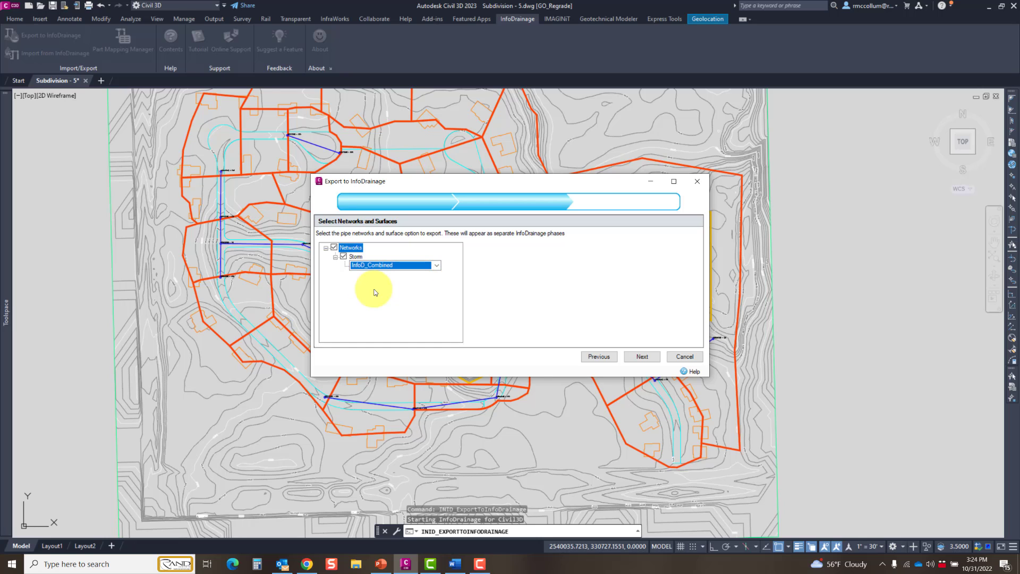
left_click(640, 356)
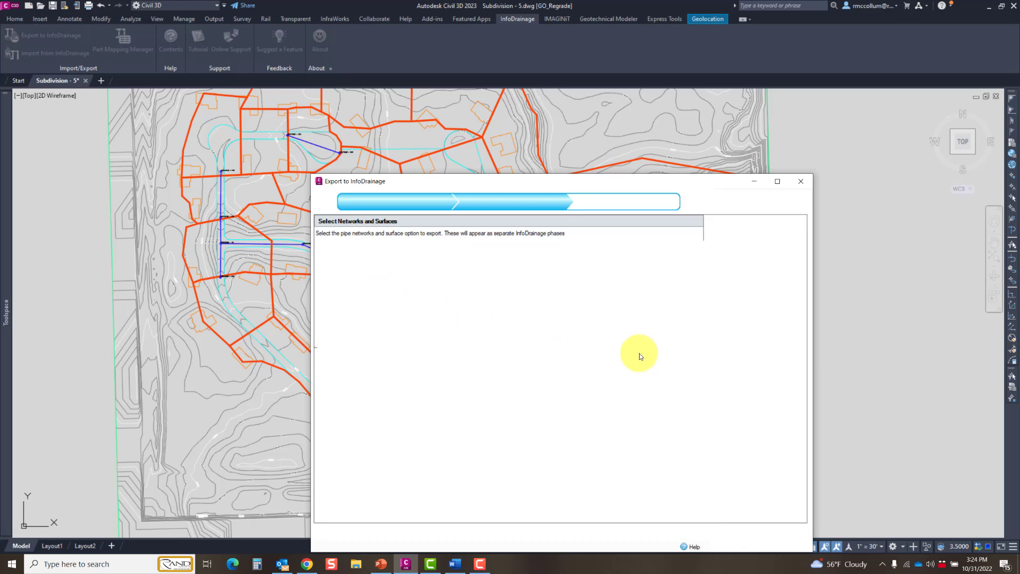
Step: Review the connection and junction part mappings for the Storm network and finish the export
left_click_drag(532, 187, 450, 115)
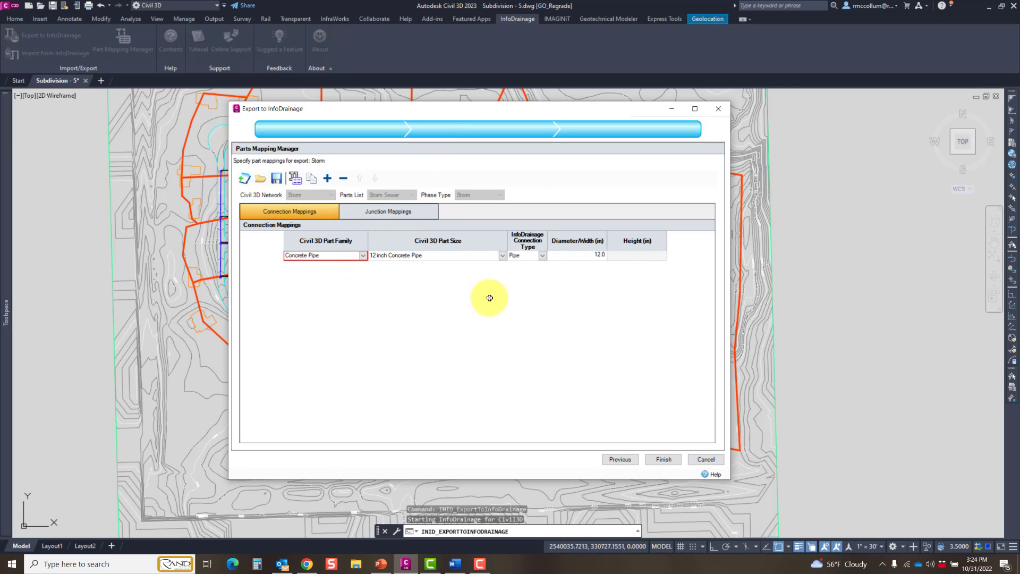
left_click(385, 217)
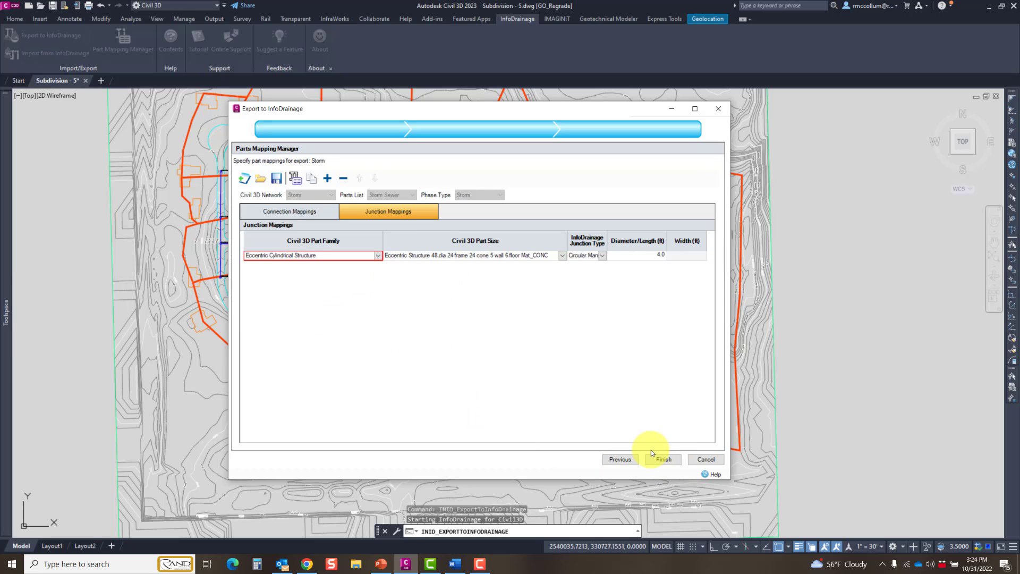
left_click(657, 461)
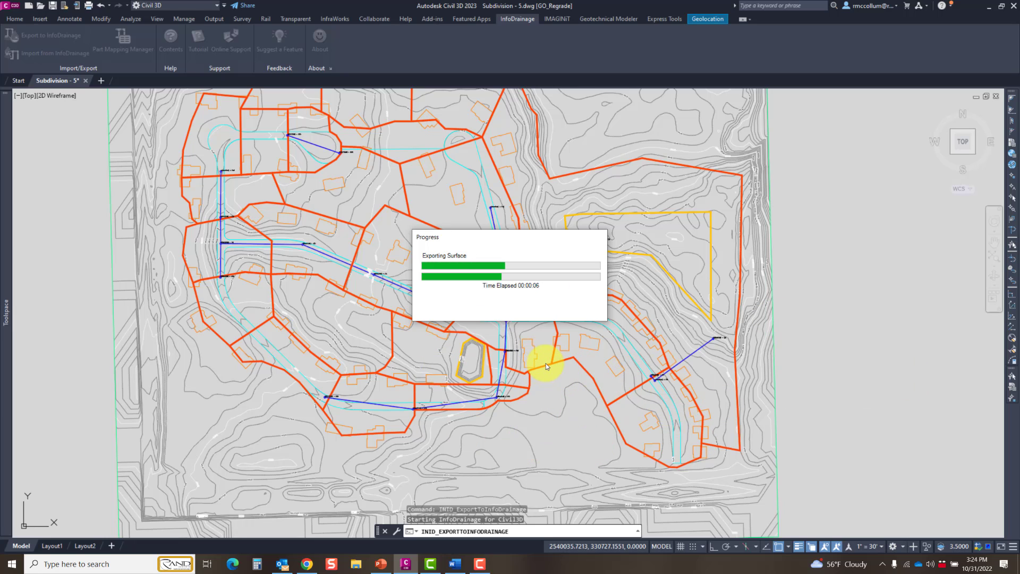
Step: Search Windows for "info" and launch InfoDrainage 2023.2
left_click(93, 564)
type("info")
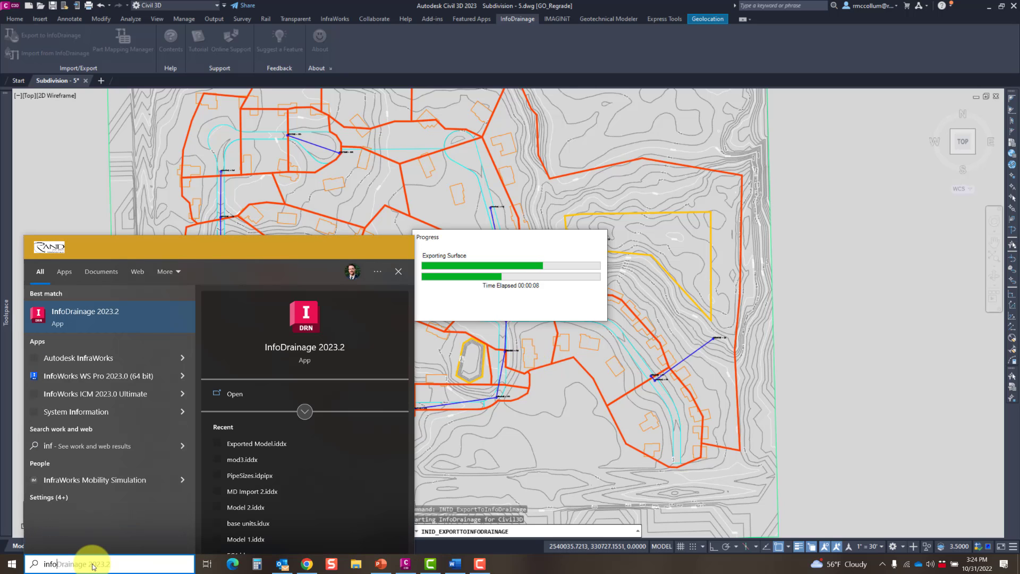
left_click(80, 319)
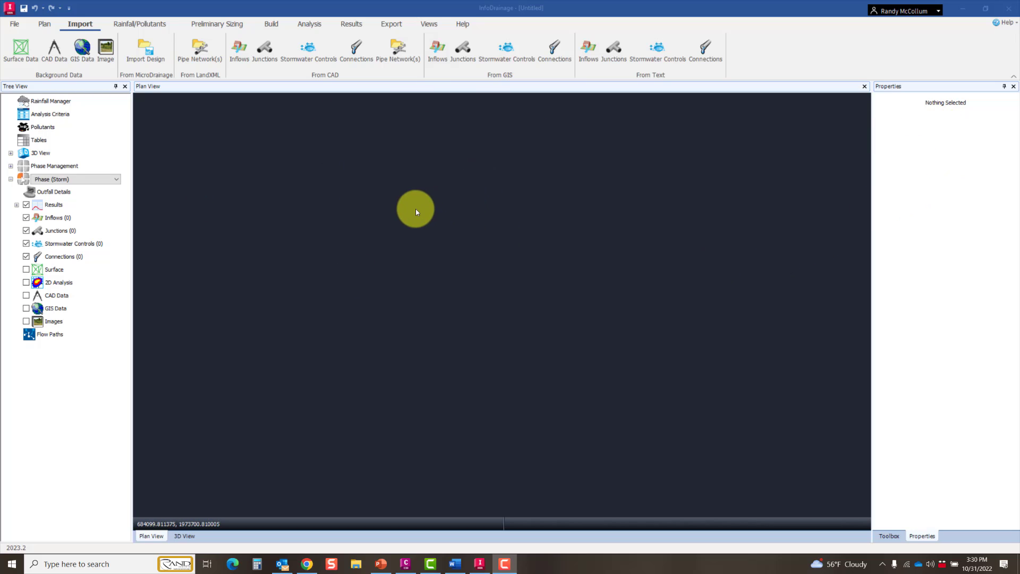
Step: Open Exported Model.iddx from the C:\AECWI folder
left_click(14, 24)
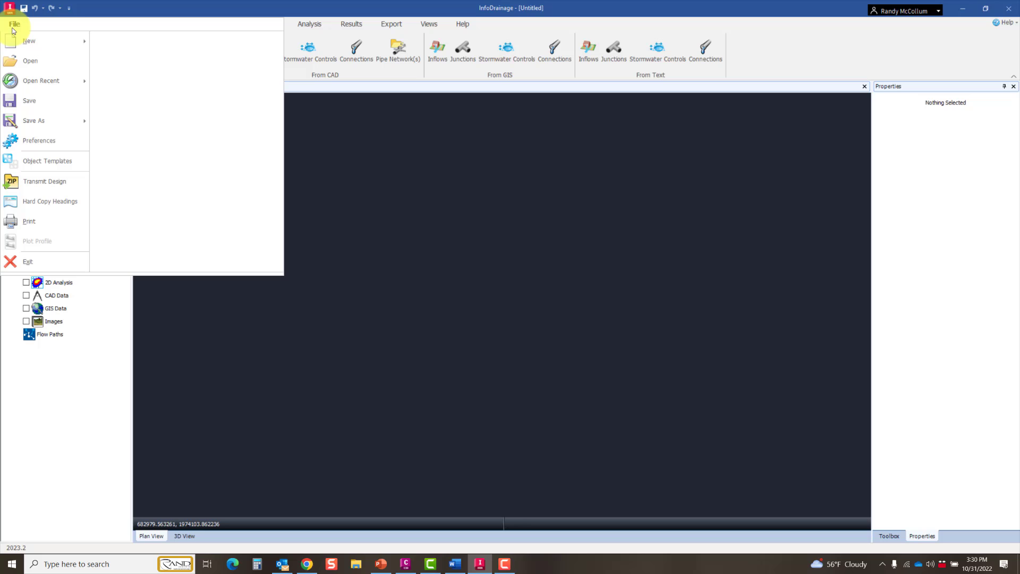
left_click(15, 59)
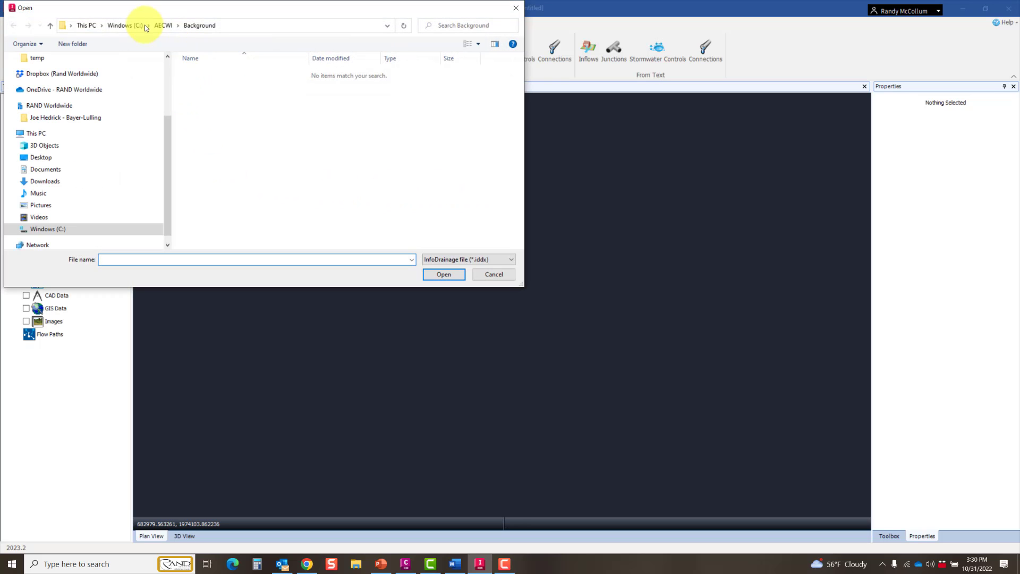
left_click(163, 25)
double_click(204, 176)
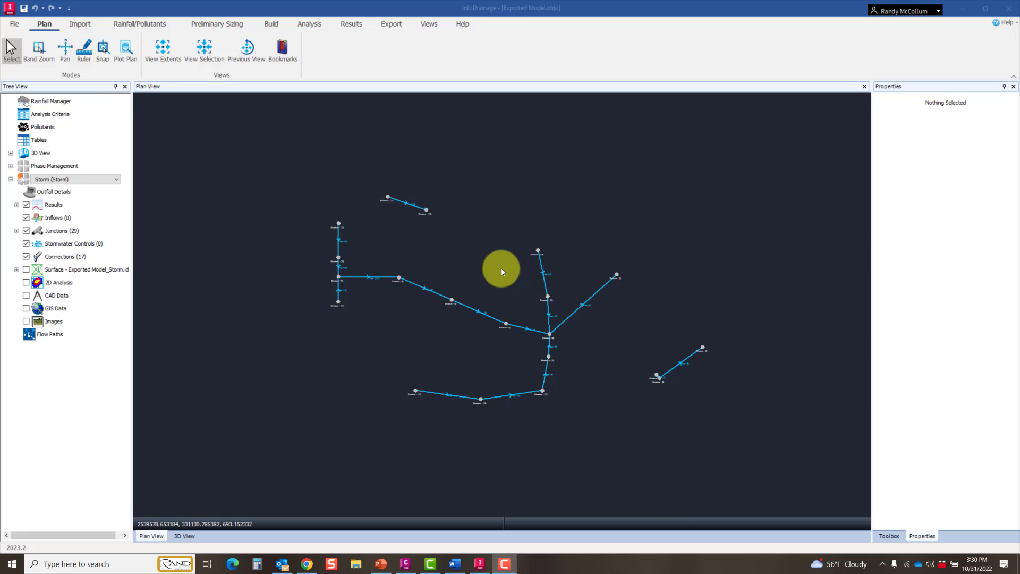
Step: Show the Exported Model_Storm surface beneath the storm network in the plan view
middle_click_drag(501, 269, 473, 269)
scroll(474, 272, "up", 2)
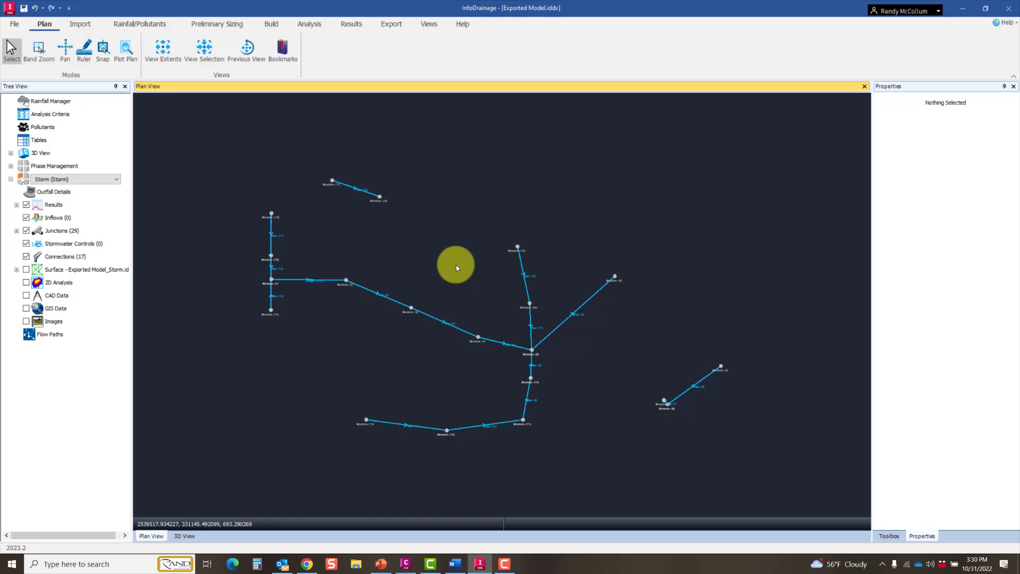
left_click(26, 270)
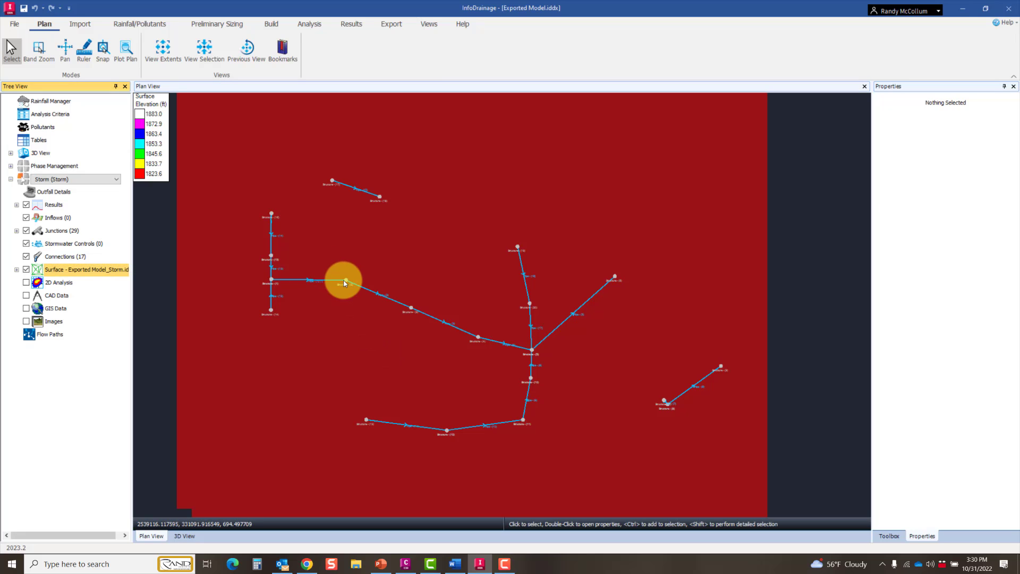
Step: Examine the surface together with the storm pipes and structures in the 3D view, looking closely around the pond
left_click(430, 24)
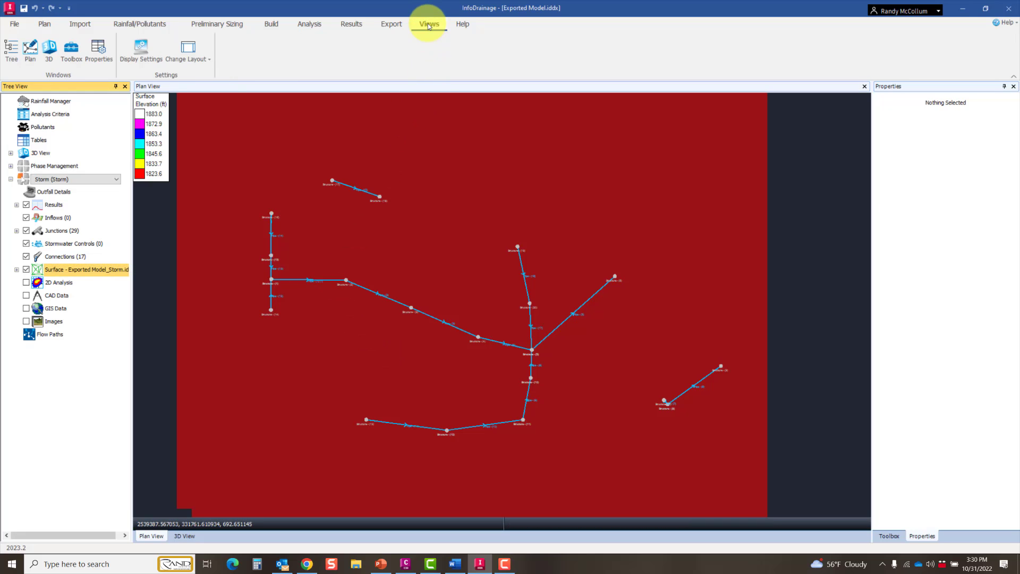
left_click(49, 50)
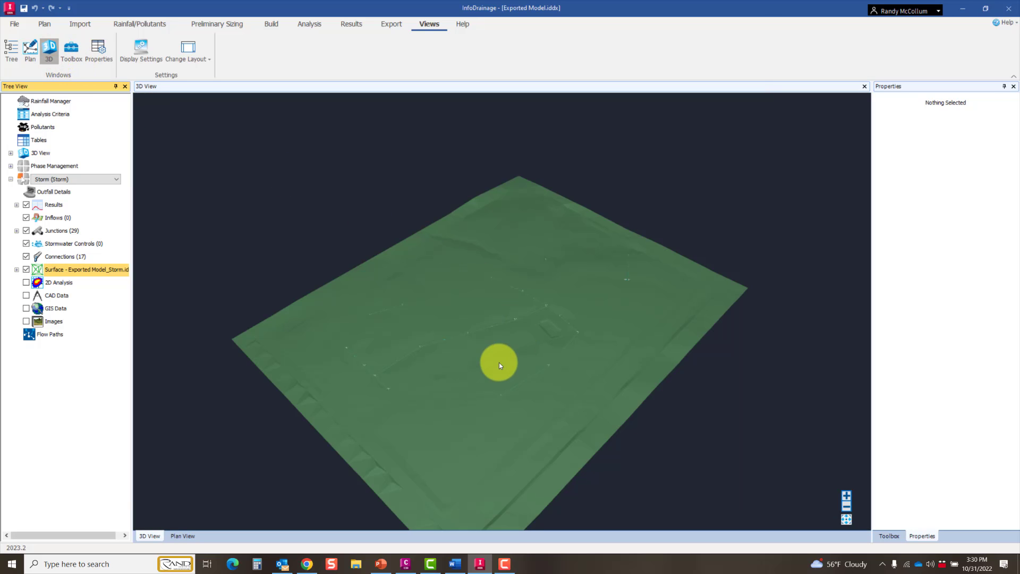
scroll(479, 365, "up", 5)
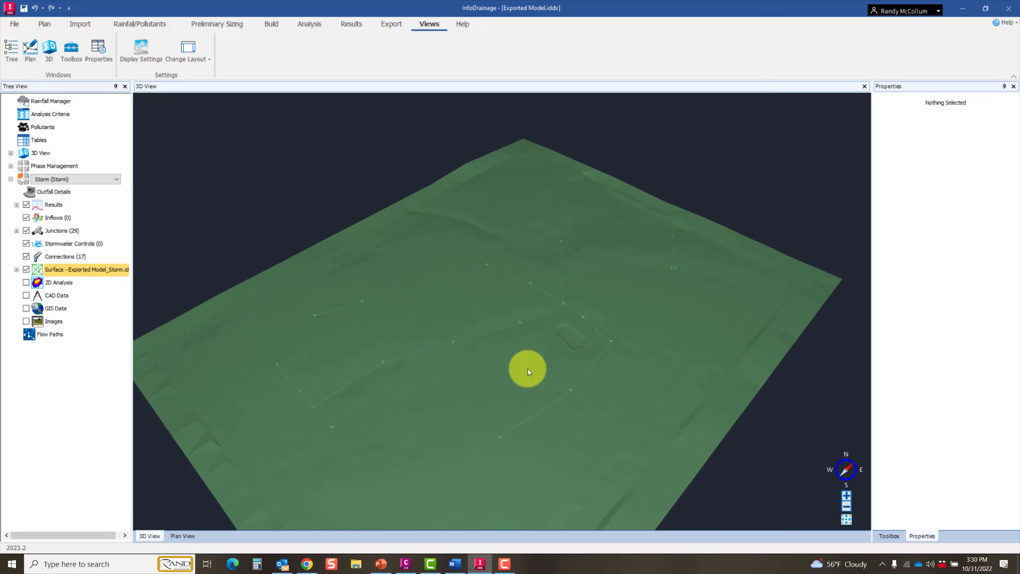
middle_click_drag(528, 369, 444, 388)
scroll(550, 354, "up", 2)
scroll(549, 354, "up", 2)
scroll(444, 388, "up", 1)
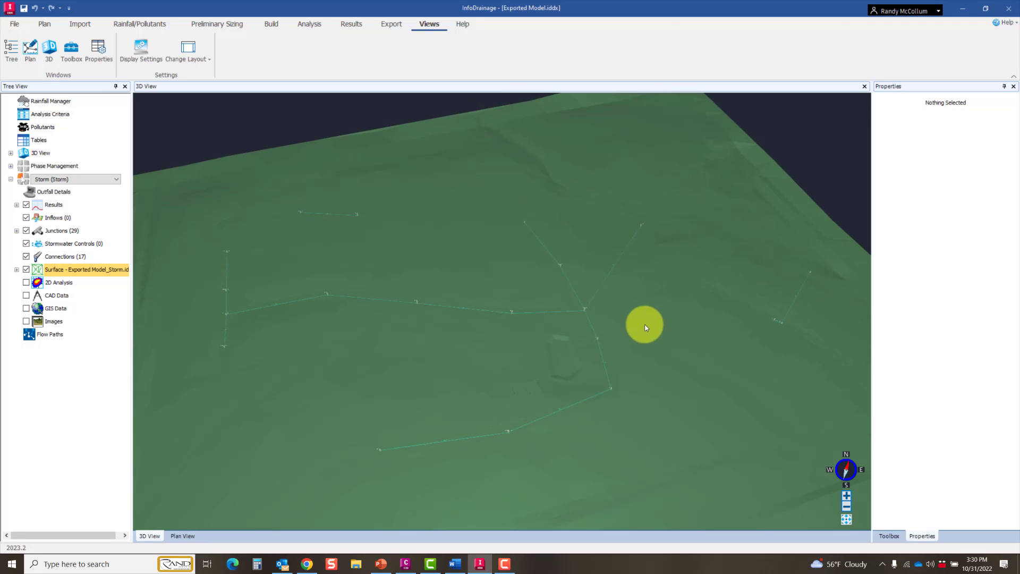
scroll(646, 328, "up", 3)
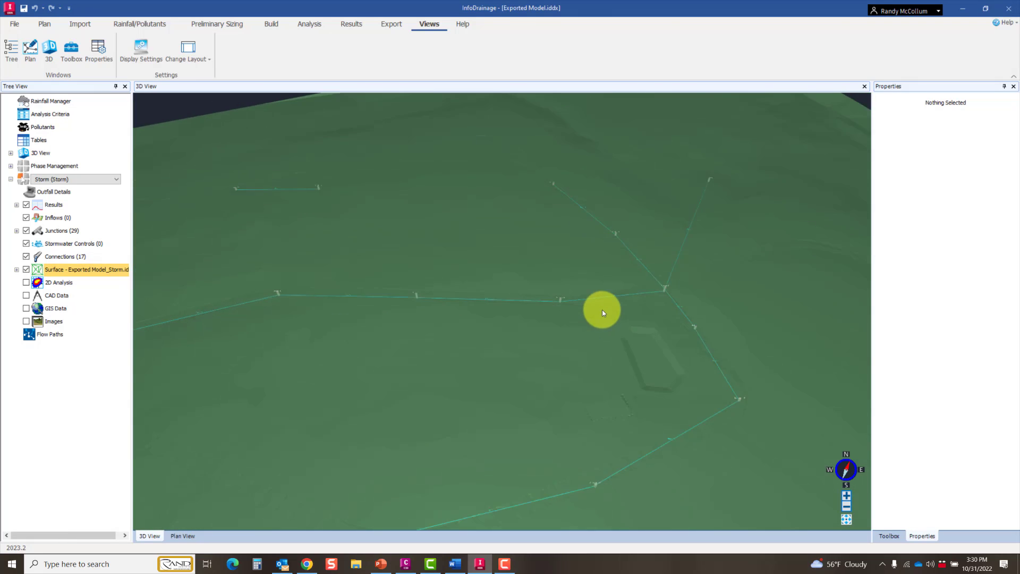
middle_click_drag(603, 313, 637, 269)
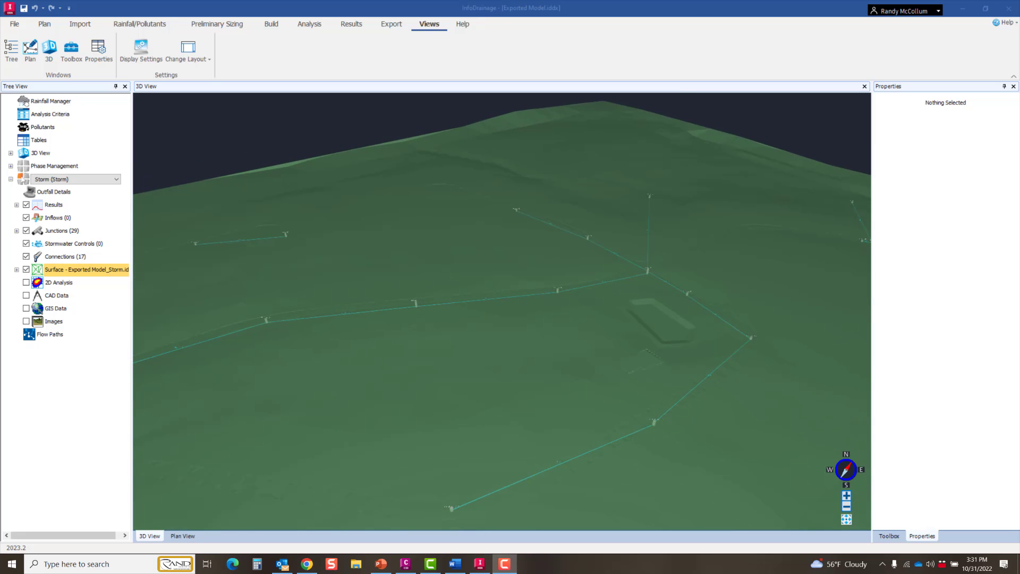
Step: Return to the plan view and hide the Exported Model_Storm surface
left_click(30, 52)
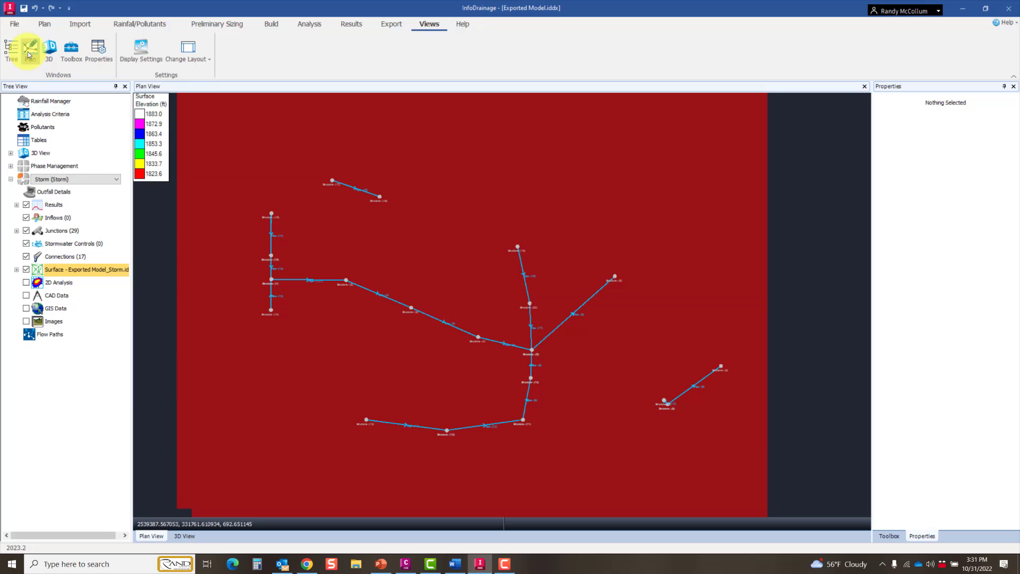
left_click(26, 269)
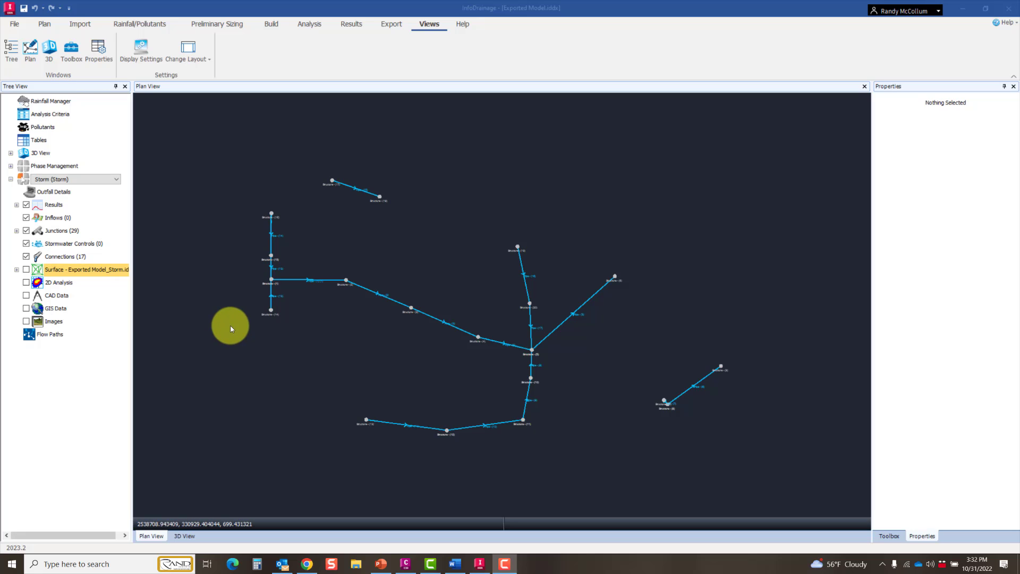
Step: Import C and F.dwg from C:\AECWI\Background as CAD background data in ft, with all its layers loaded
left_click(78, 24)
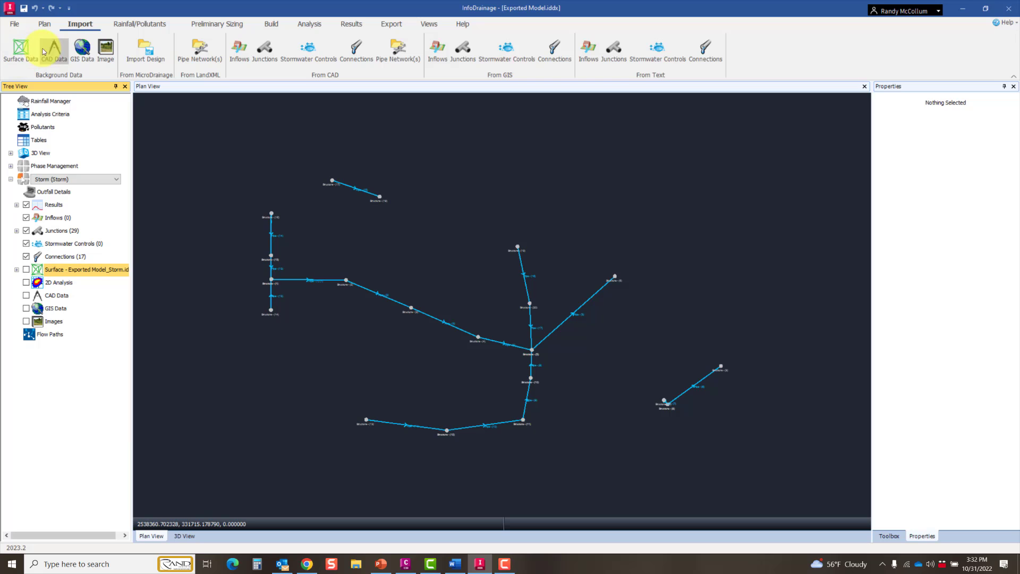
left_click(54, 51)
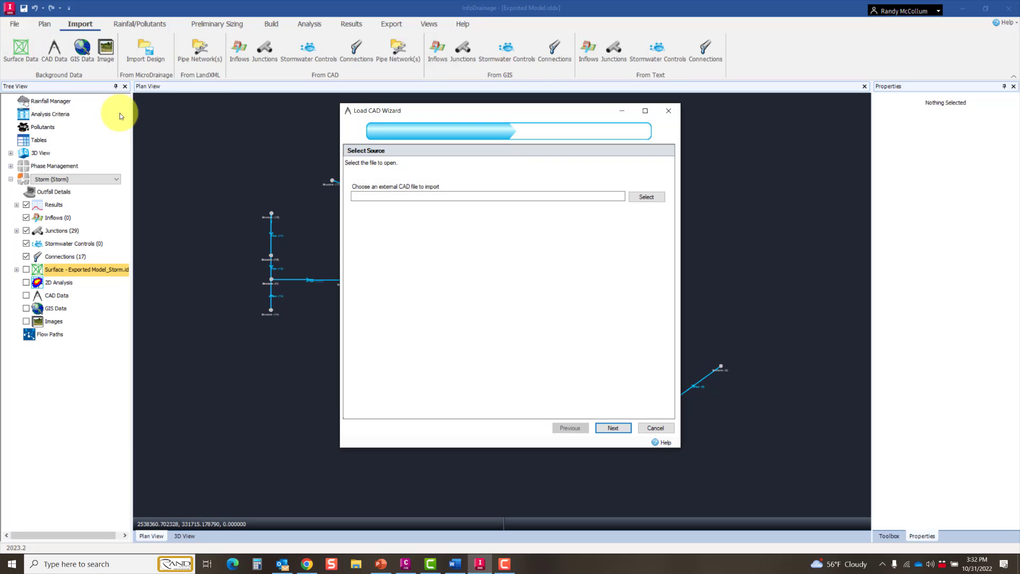
left_click(648, 197)
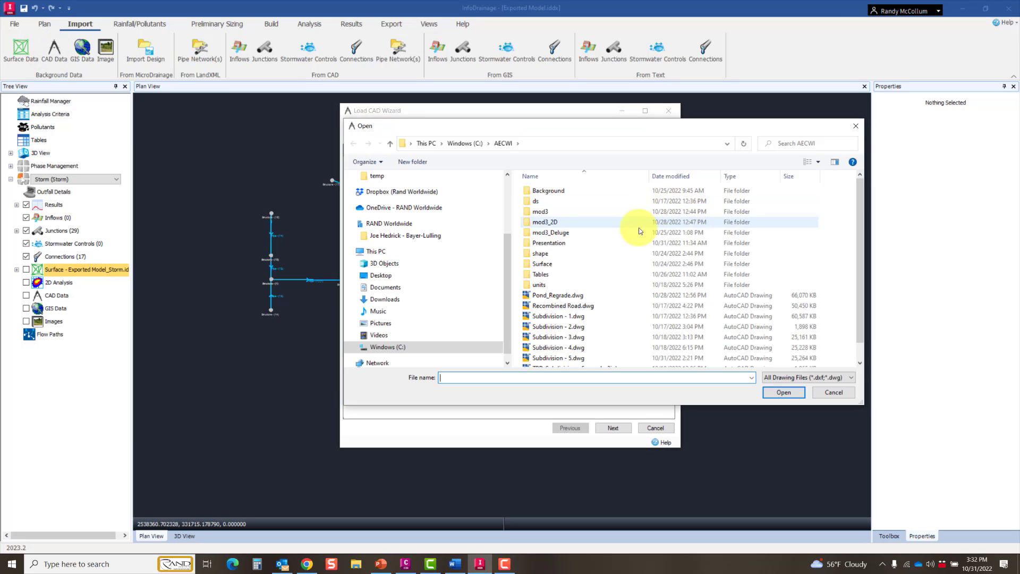
double_click(542, 192)
left_click(541, 192)
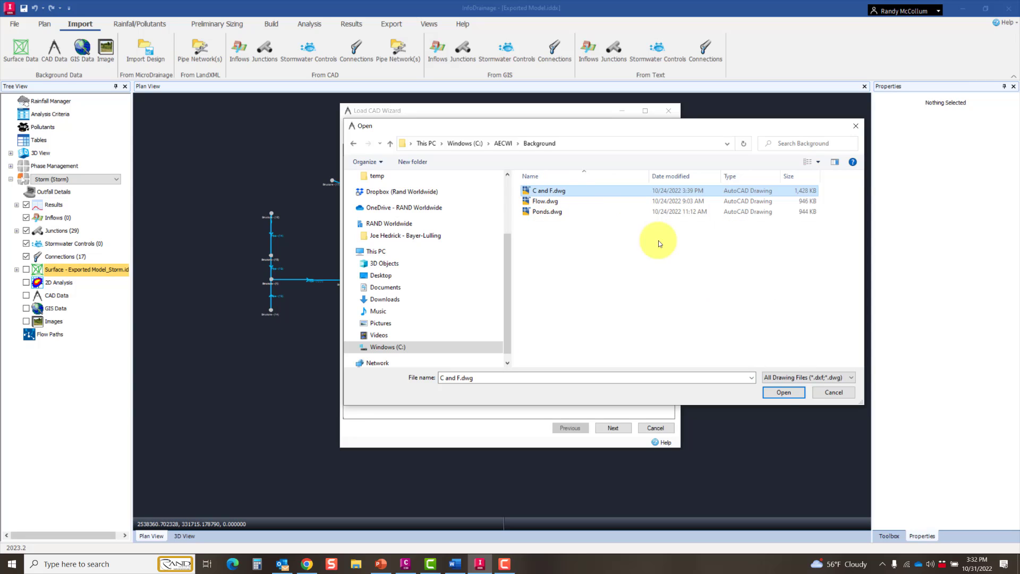
left_click(777, 393)
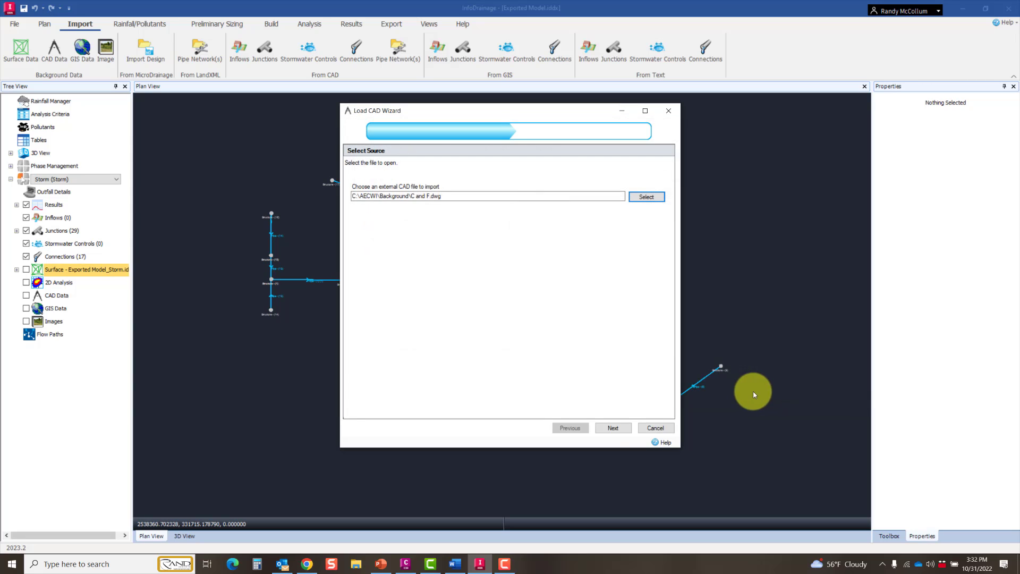
left_click(612, 429)
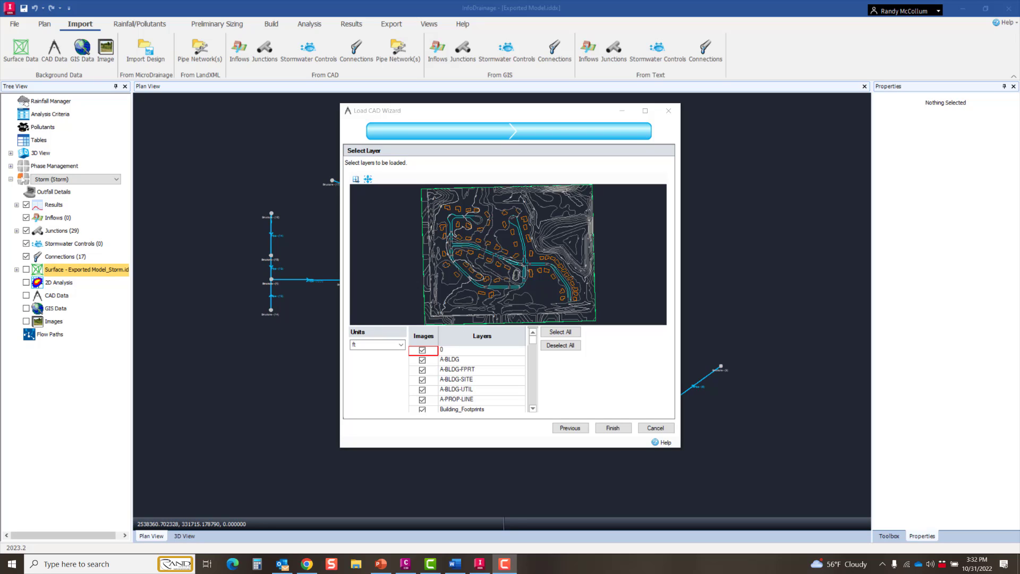
left_click(614, 428)
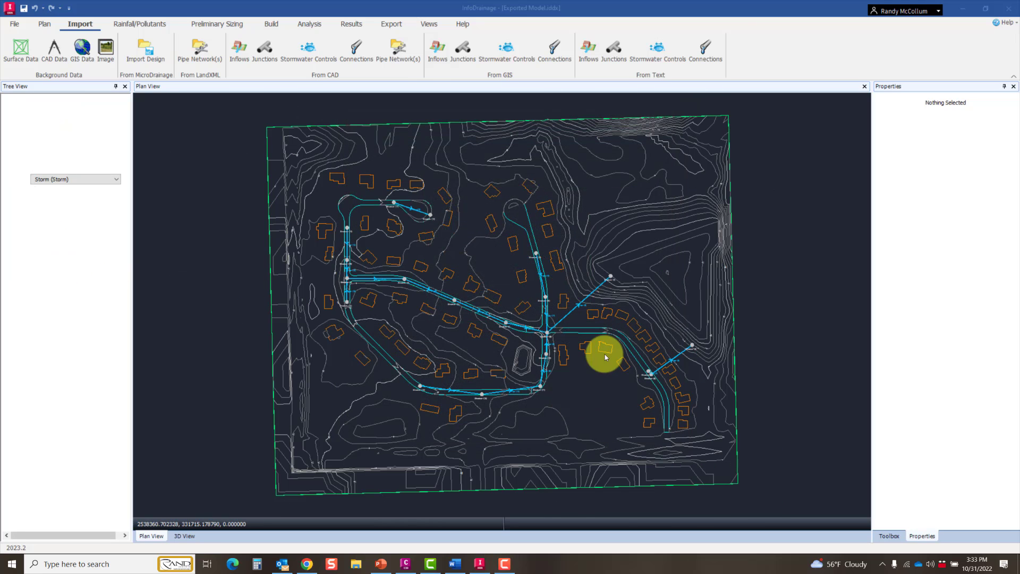
Step: Import Ponds.dwg from the Background folder as a second CAD background in ft, with all its layers loaded
scroll(598, 300, "up", 5)
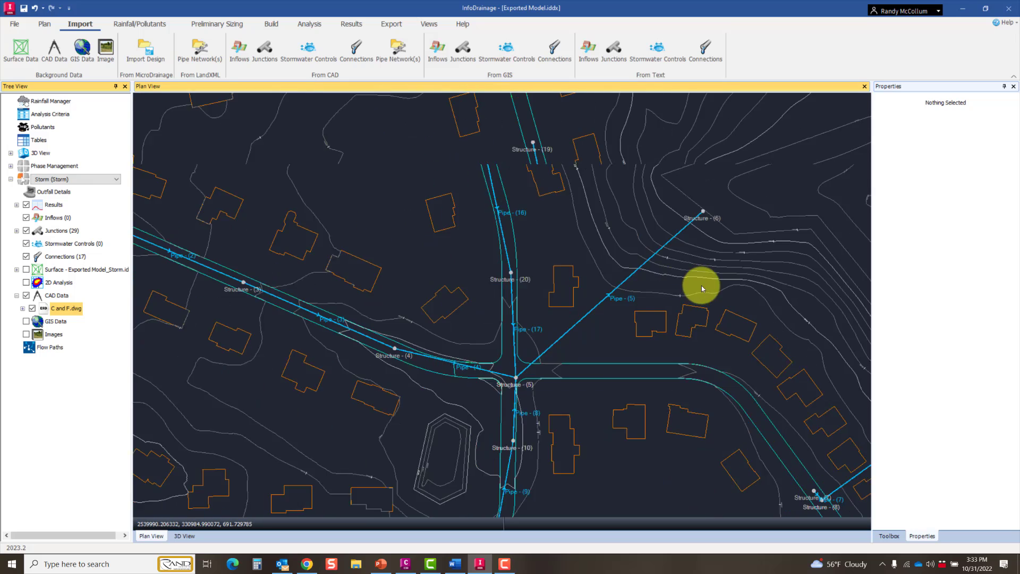
scroll(717, 275, "down", 5)
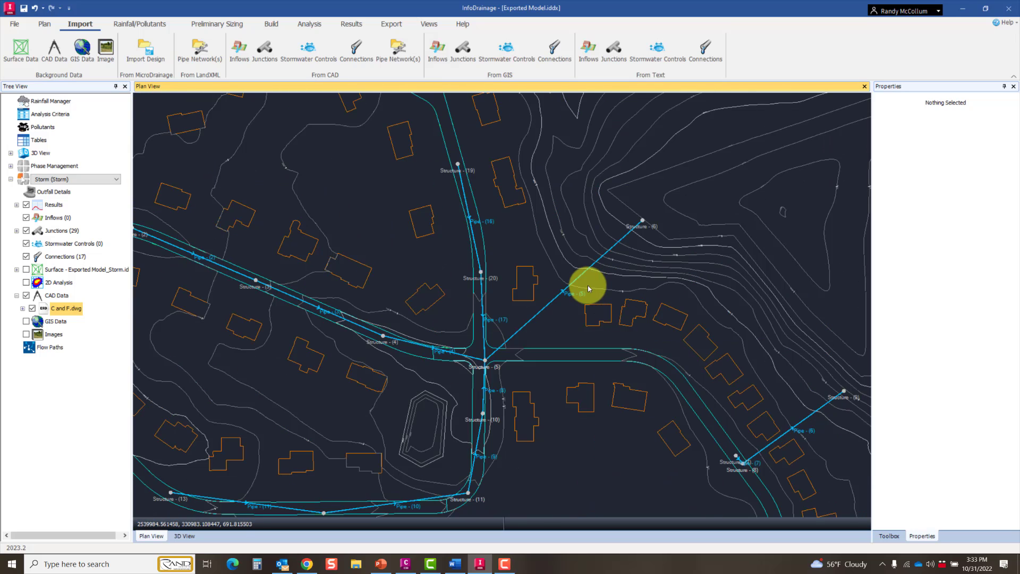
scroll(588, 288, "down", 2)
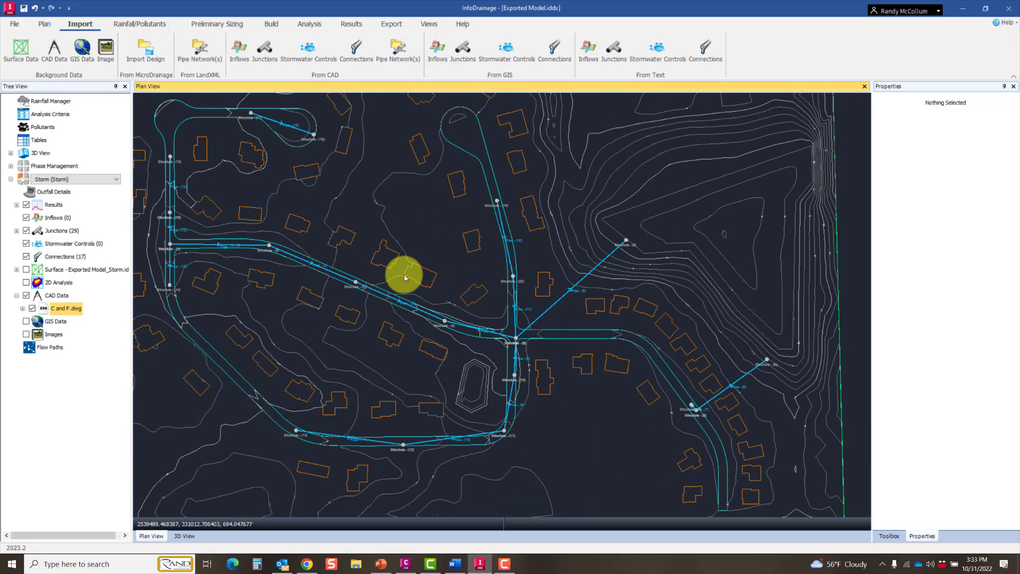
left_click(56, 295)
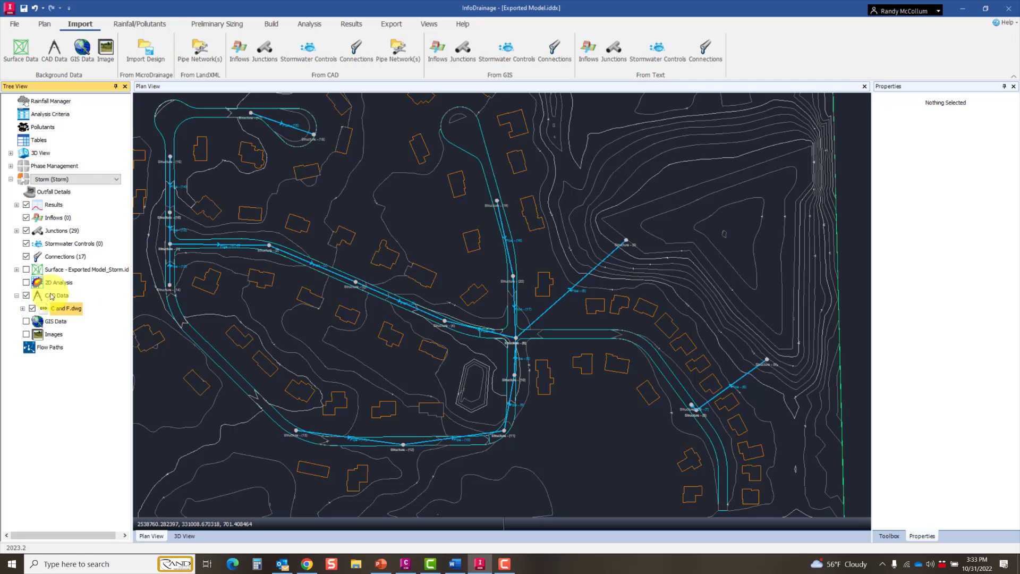
left_click(54, 51)
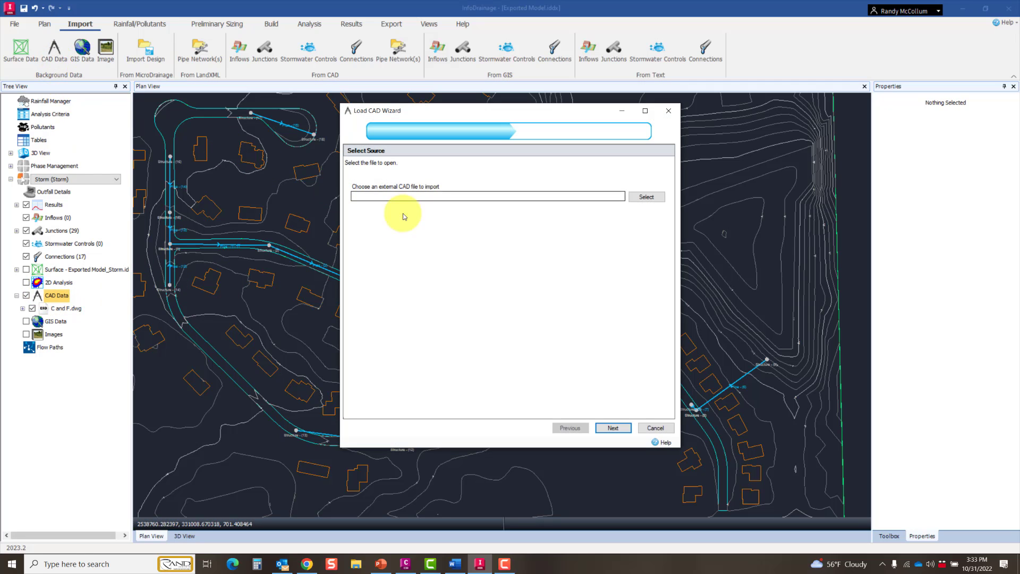
left_click(645, 197)
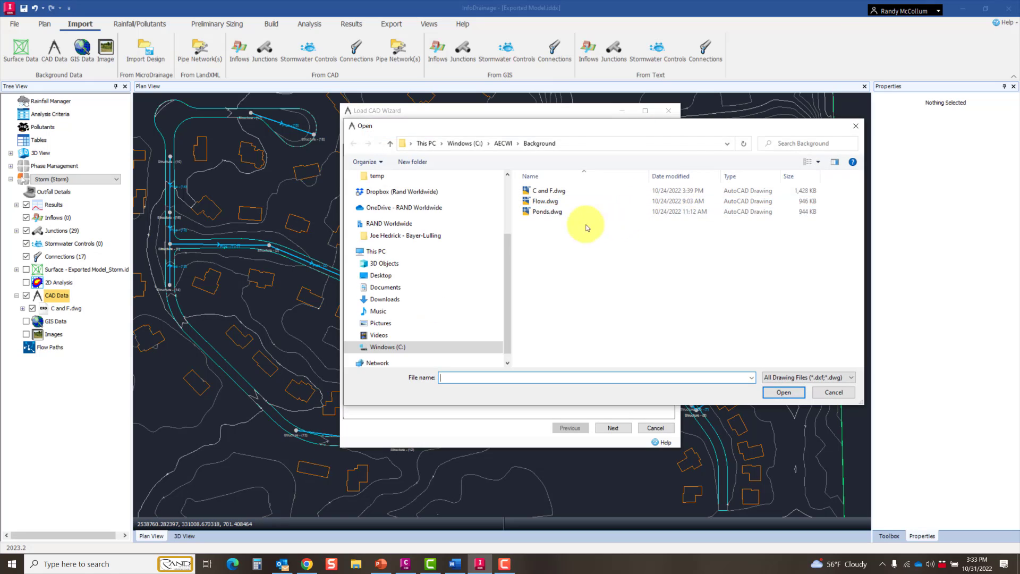
left_click(547, 212)
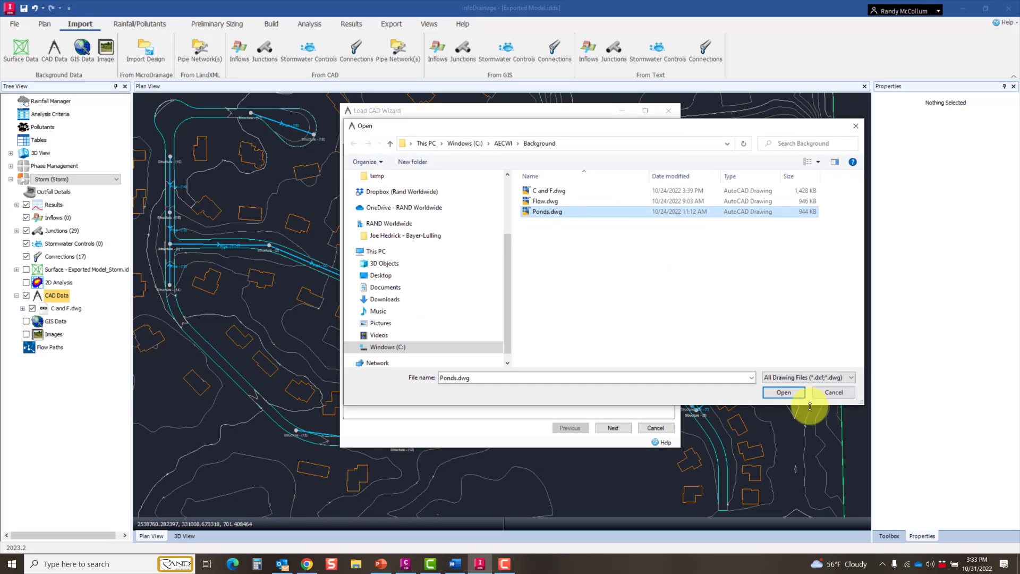
left_click(782, 392)
left_click(611, 427)
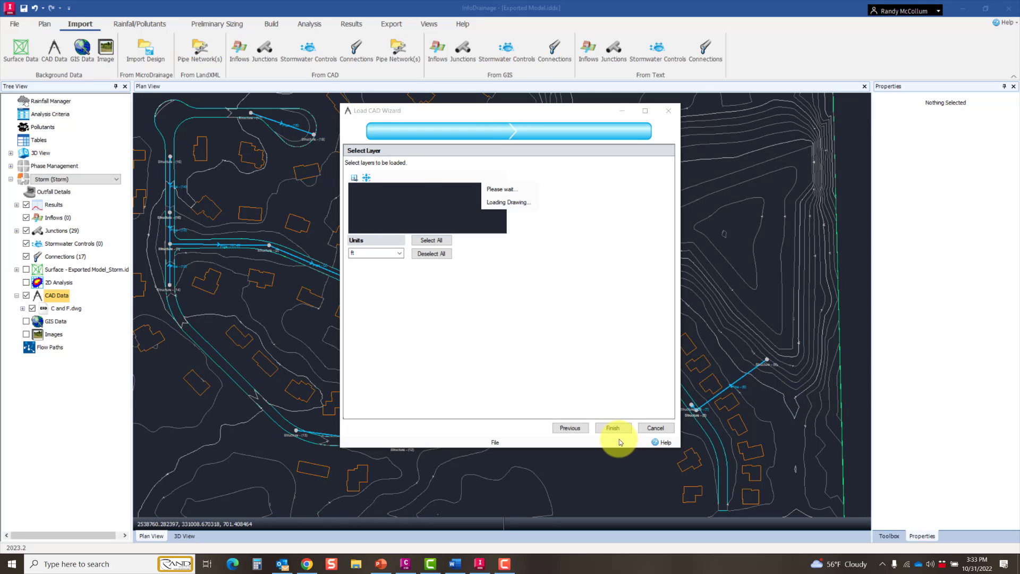
left_click(612, 428)
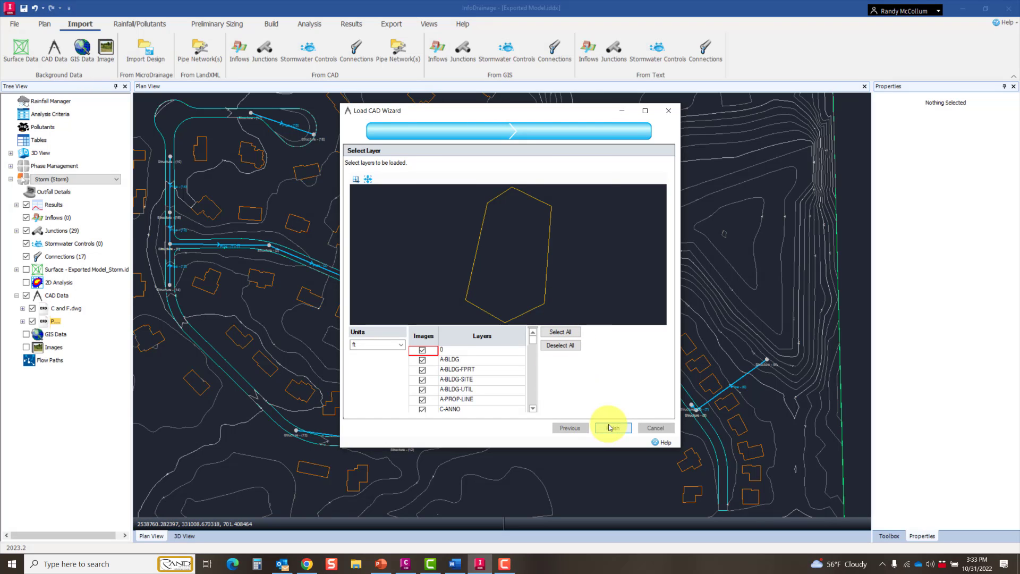
Step: Compare the pond outline in Ponds.dwg with the site drawing by temporarily hiding C and F.dwg
scroll(513, 380, "up", 5)
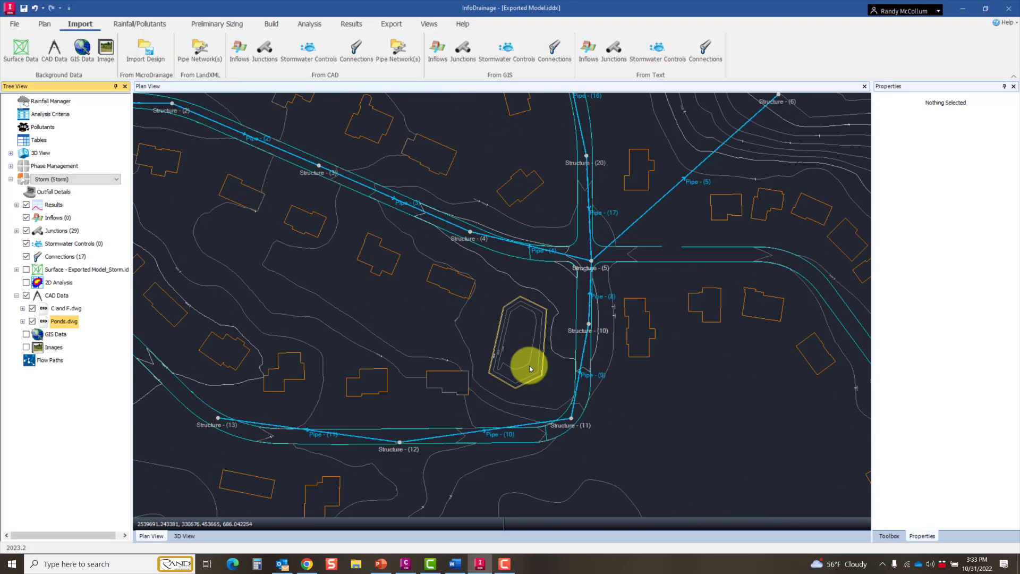
left_click(32, 308)
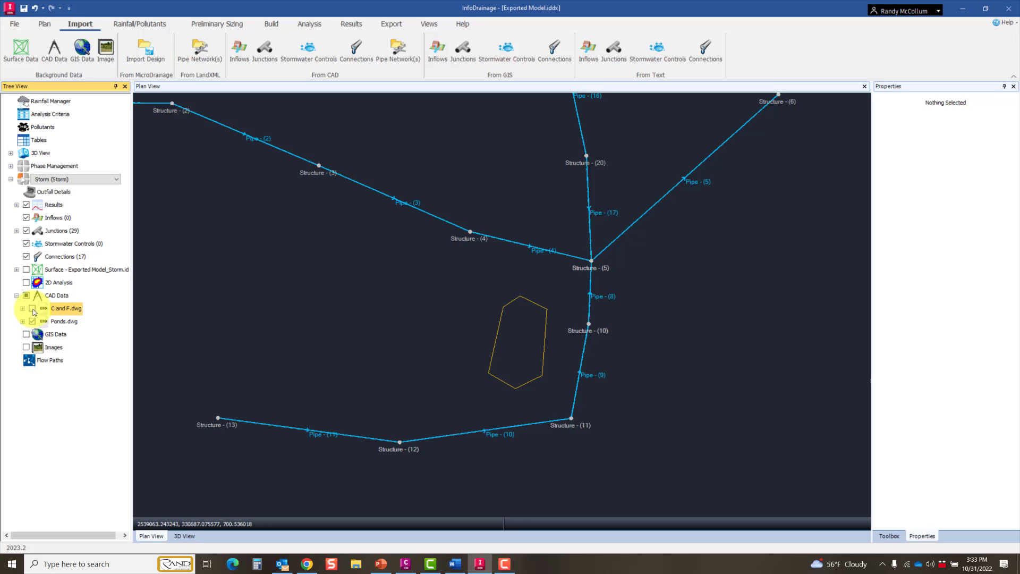
left_click(32, 309)
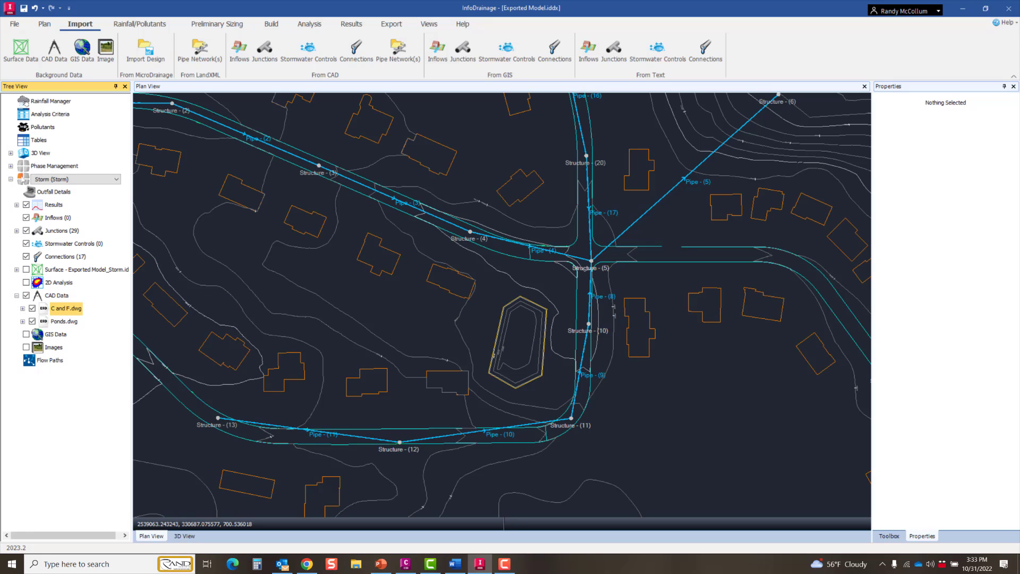
scroll(691, 407, "down", 3)
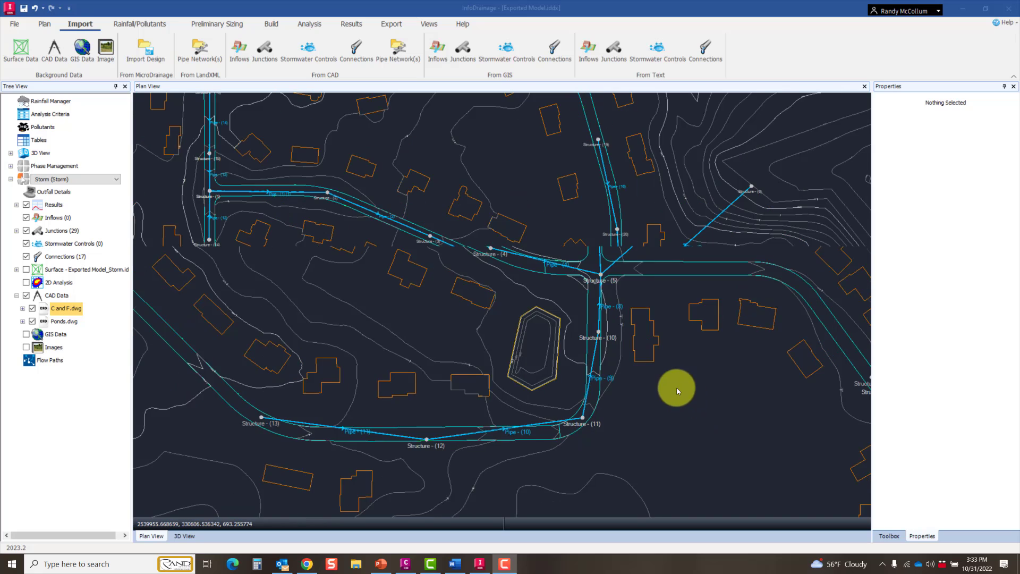
scroll(536, 331, "up", 1)
middle_click_drag(535, 331, 527, 387)
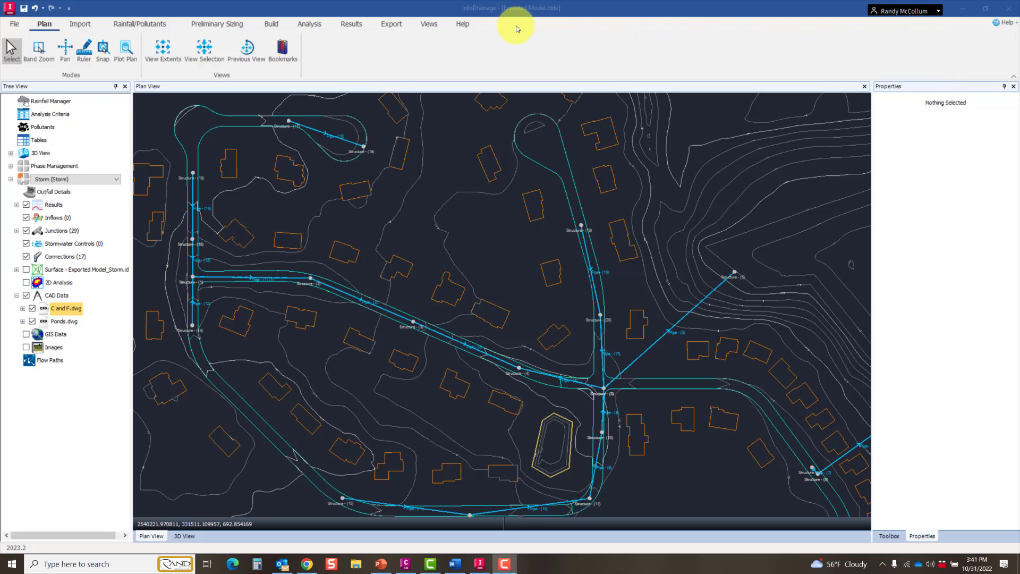
Step: Bring the cul-de-sac around Structure - (17), Structure - (18) and Pipe - (15) into close view
mouse_move(421, 148)
middle_mouse_down()
mouse_move(492, 182)
mouse_move(492, 232)
middle_mouse_up()
scroll(437, 189, "up", 4)
scroll(493, 227, "down", 1)
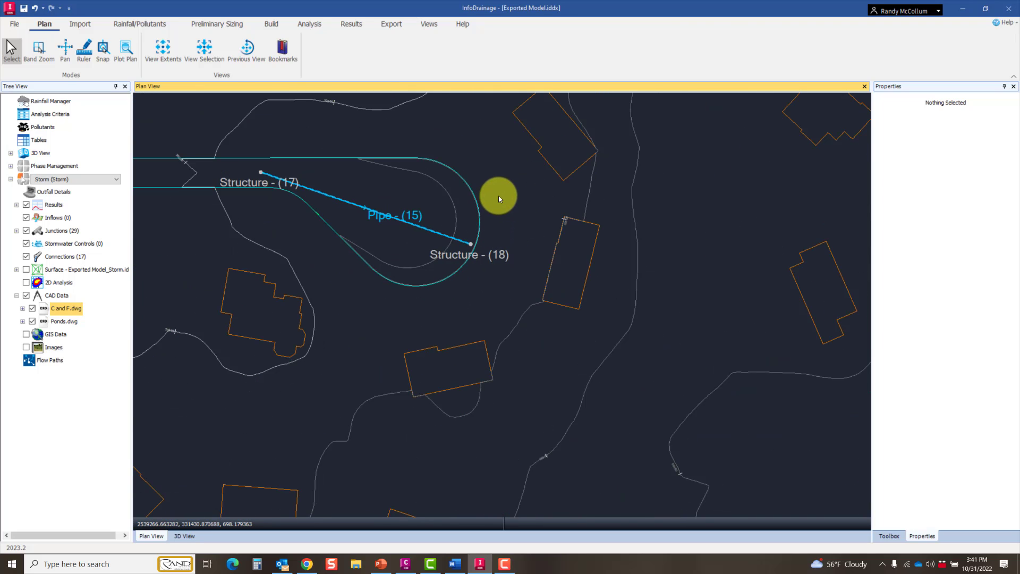
Step: Draw a four-sided catchment area of about 8,111 ft² around Structure - (18) and place its inflow marker just below the structure
left_click(276, 24)
left_click(37, 62)
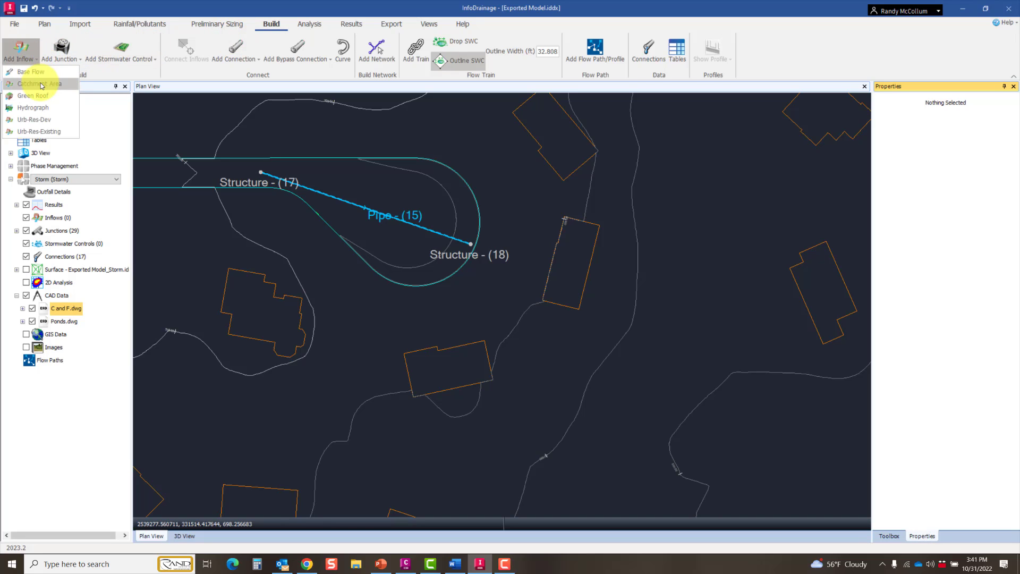
left_click(42, 85)
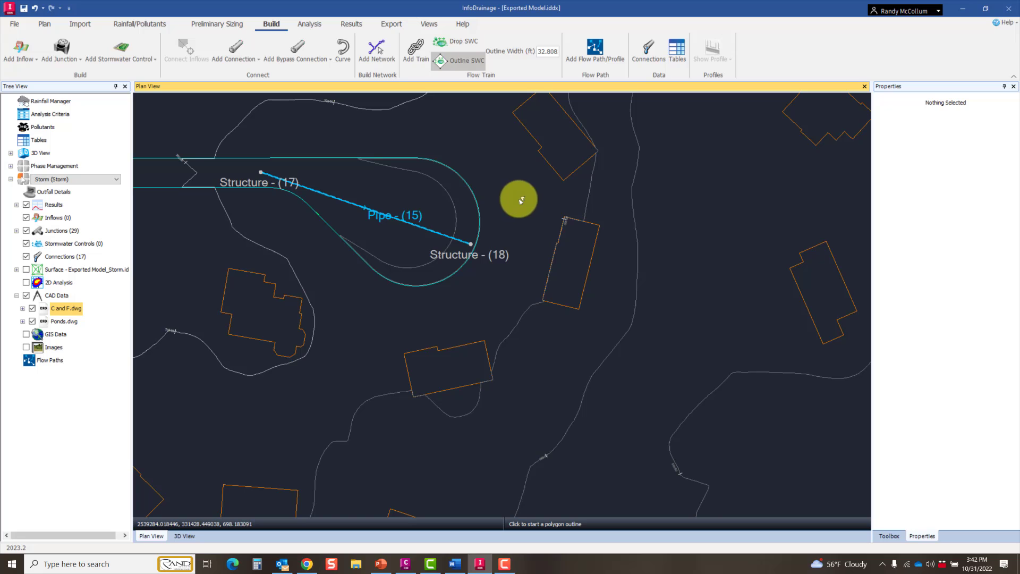
left_click(381, 250)
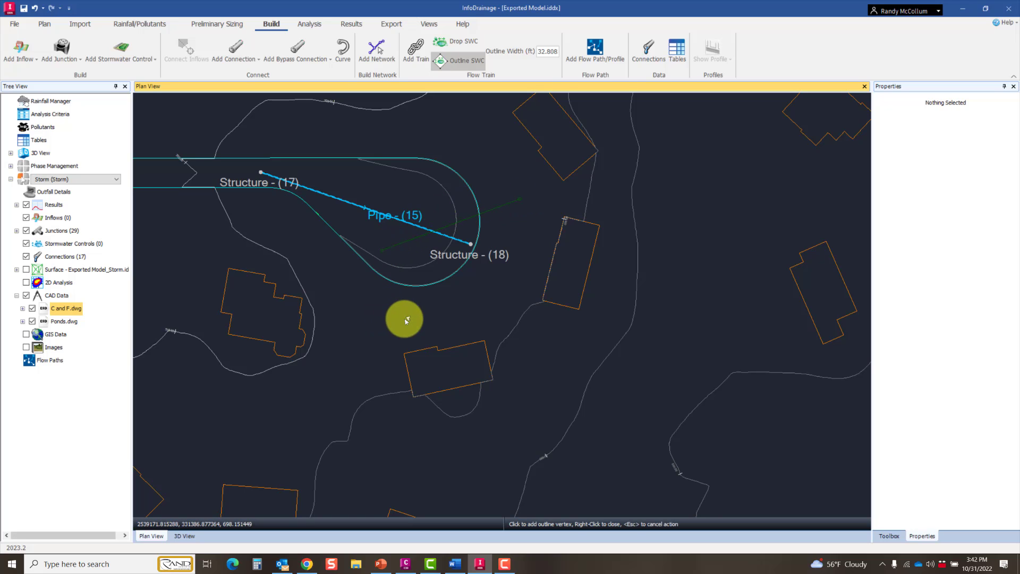
left_click(417, 333)
left_click(533, 292)
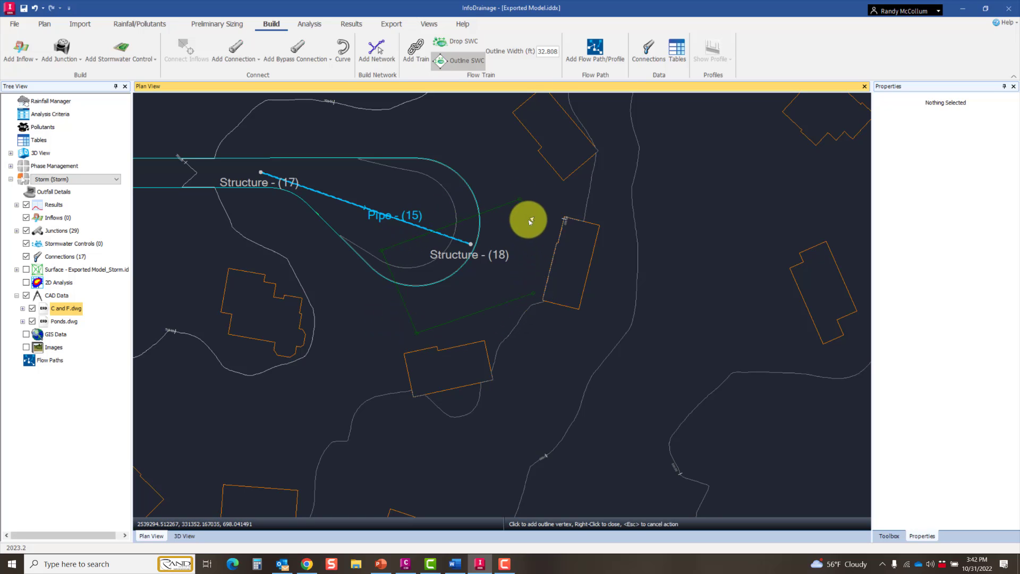
left_click(523, 198)
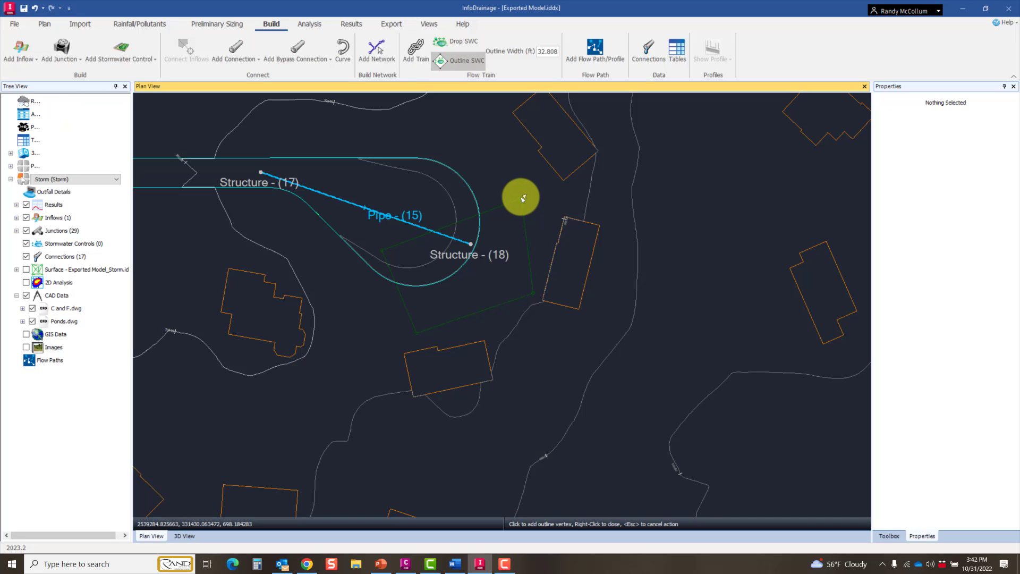
right_click(522, 198)
left_click(467, 277)
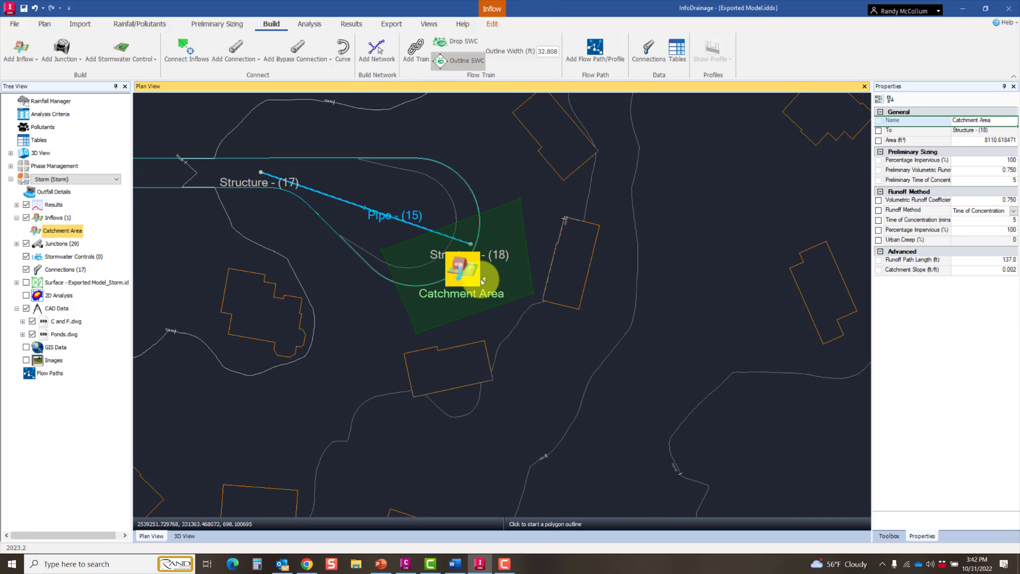
Step: Examine the new catchment area's link to Structure - (18) and the commands available for it
scroll(470, 279, "up", 5)
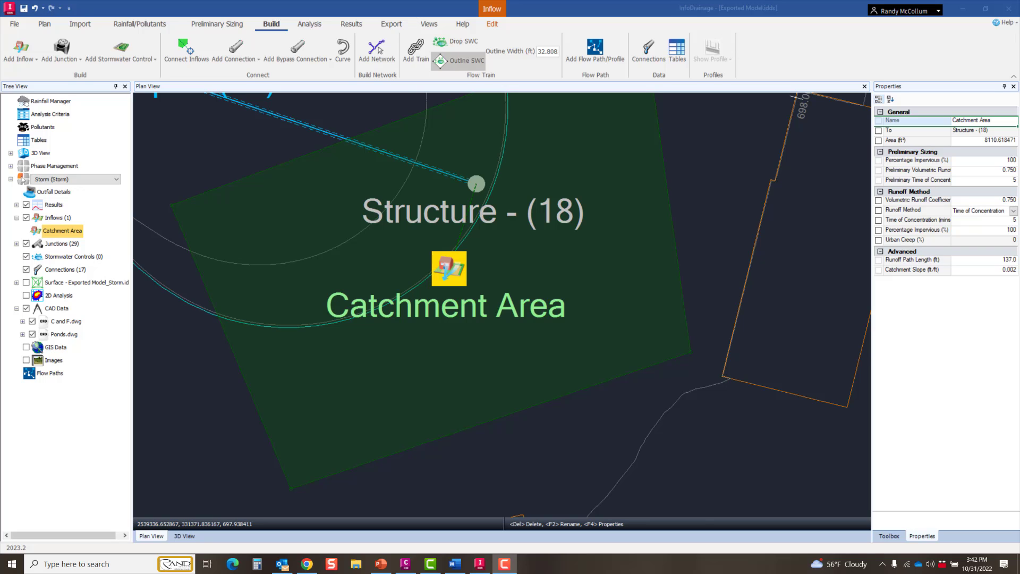
right_click(454, 273)
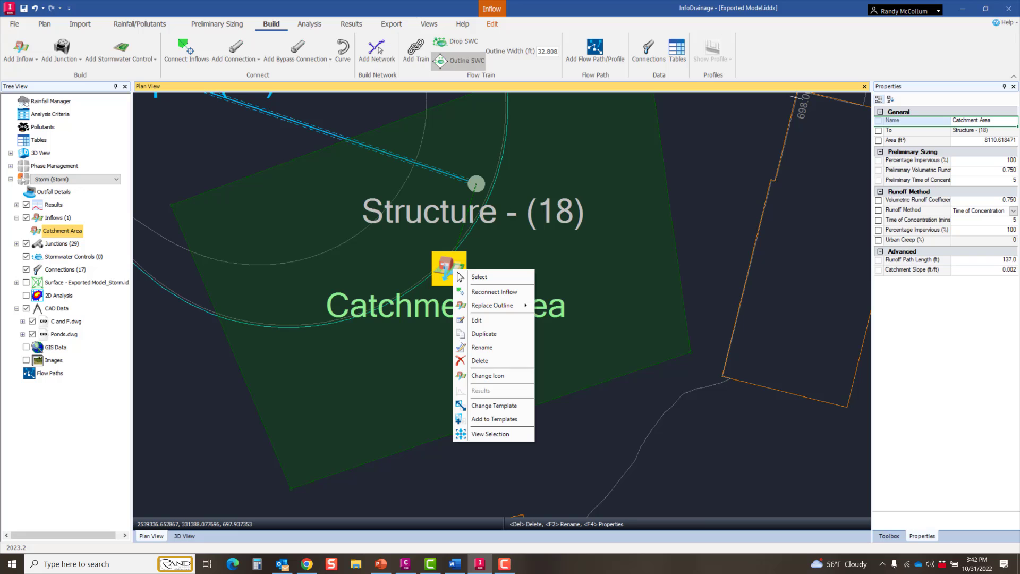
left_click(460, 277)
scroll(421, 321, "down", 5)
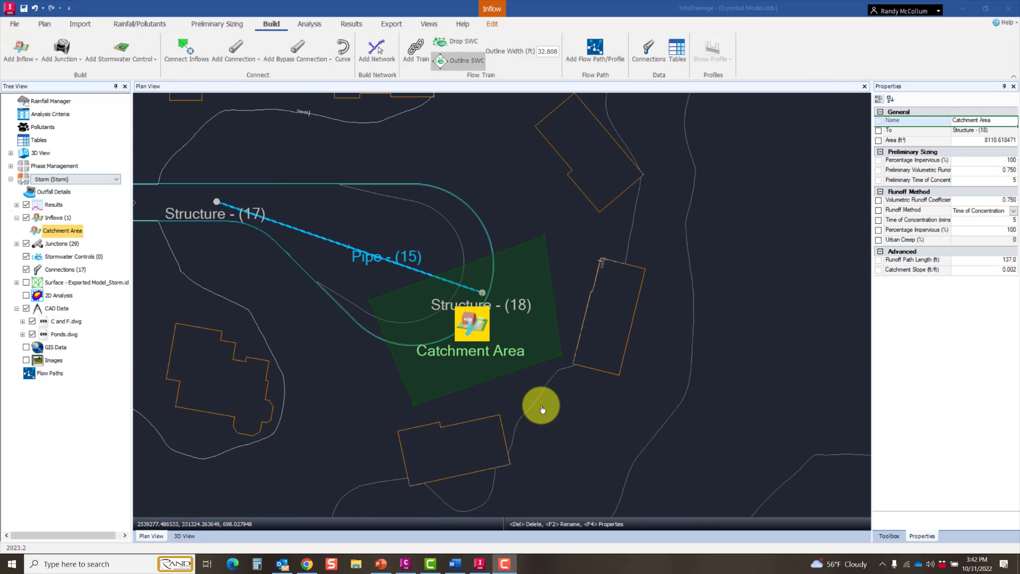
scroll(542, 409, "down", 2)
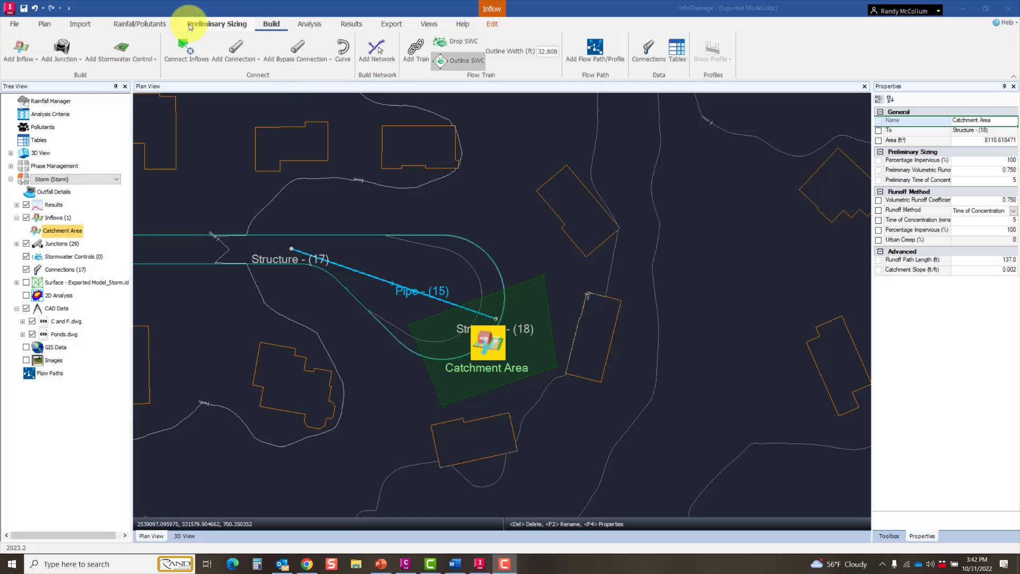
Step: Load the shapefile subcatchments.shp from C:\AECWI\shape as GIS background data in ft, with its subcatchments layer included
left_click(90, 24)
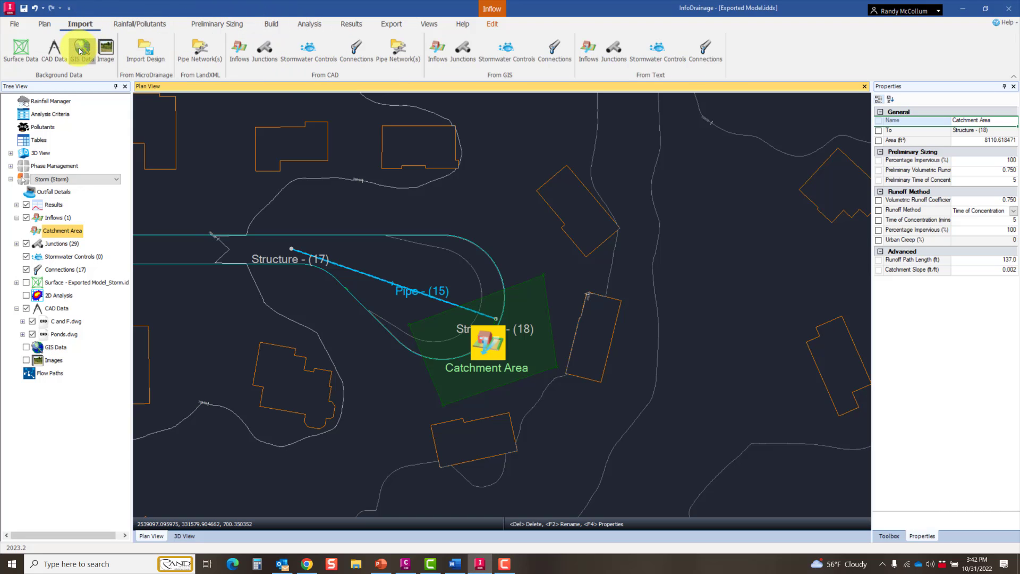
left_click(82, 48)
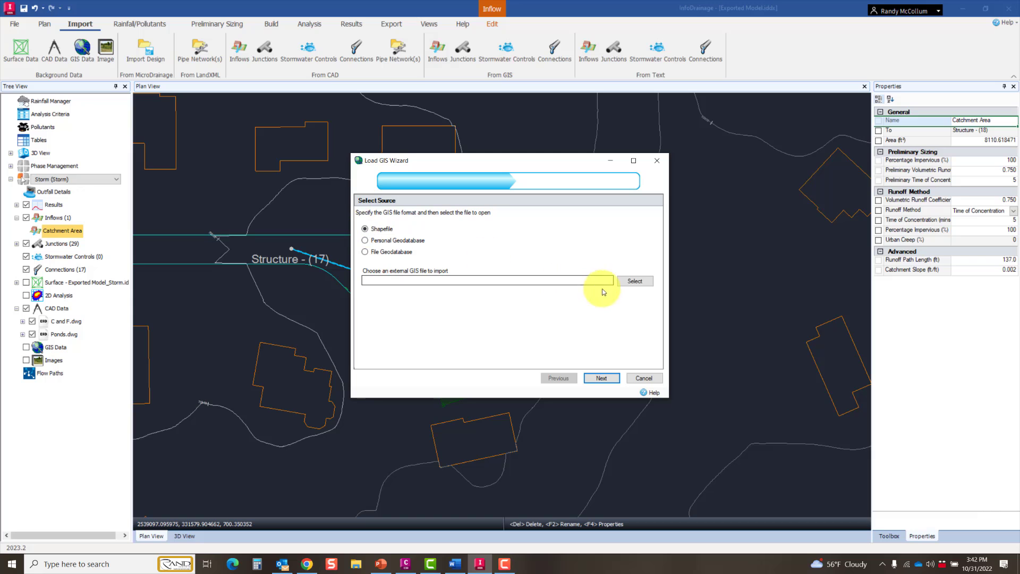
left_click(635, 281)
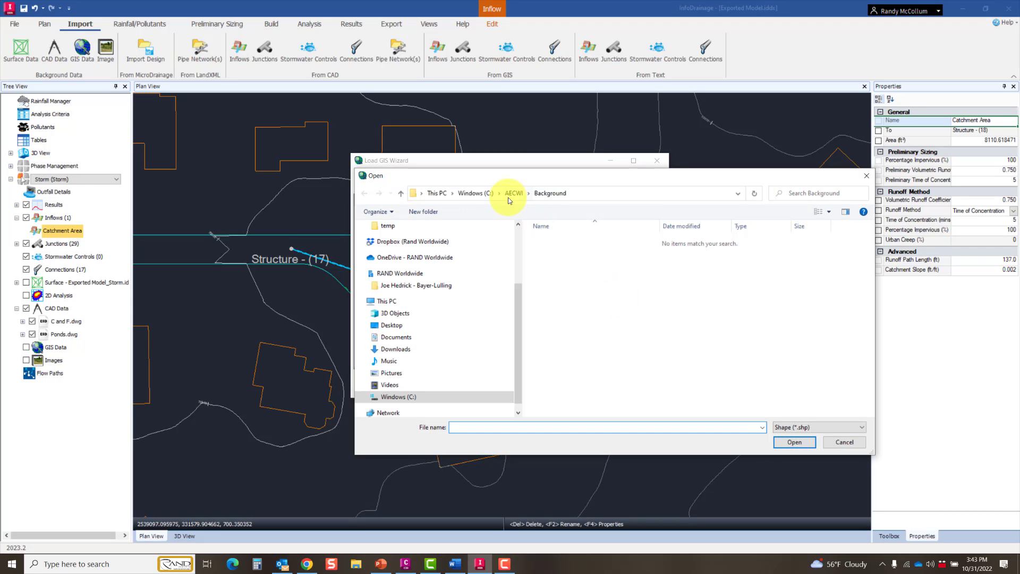
left_click(514, 193)
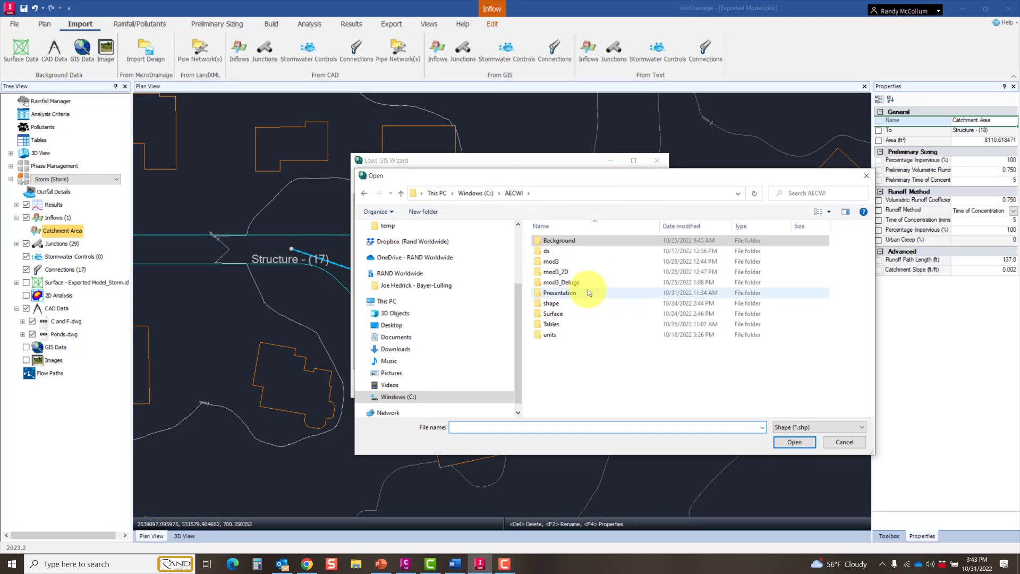
double_click(551, 304)
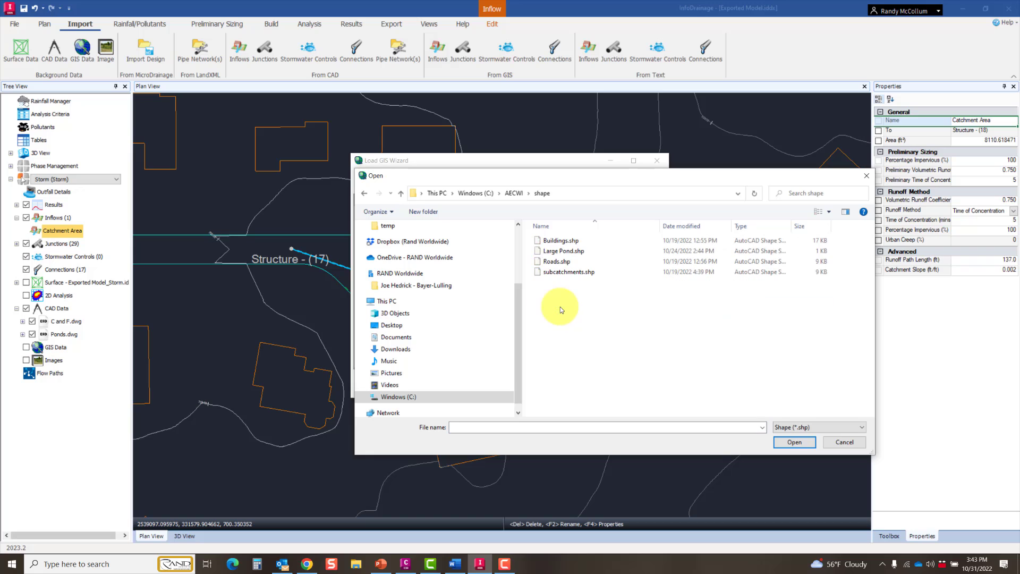
left_click(567, 272)
left_click(792, 443)
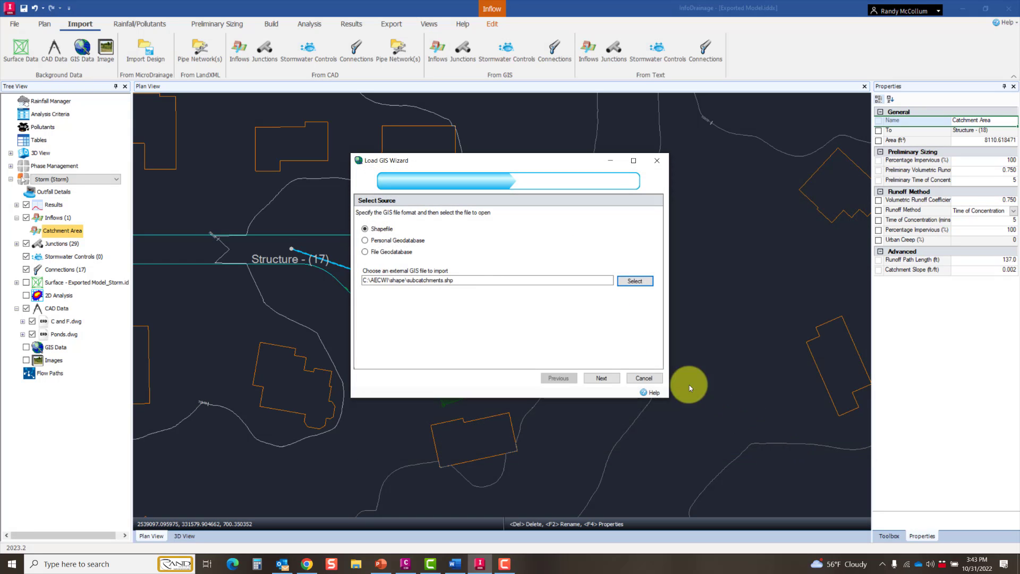
left_click(603, 379)
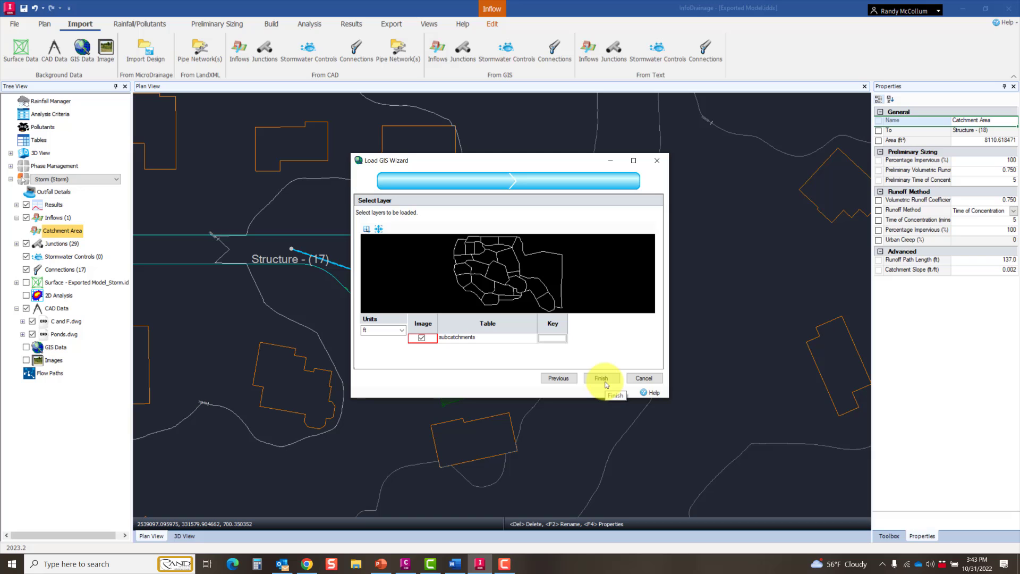
left_click(605, 383)
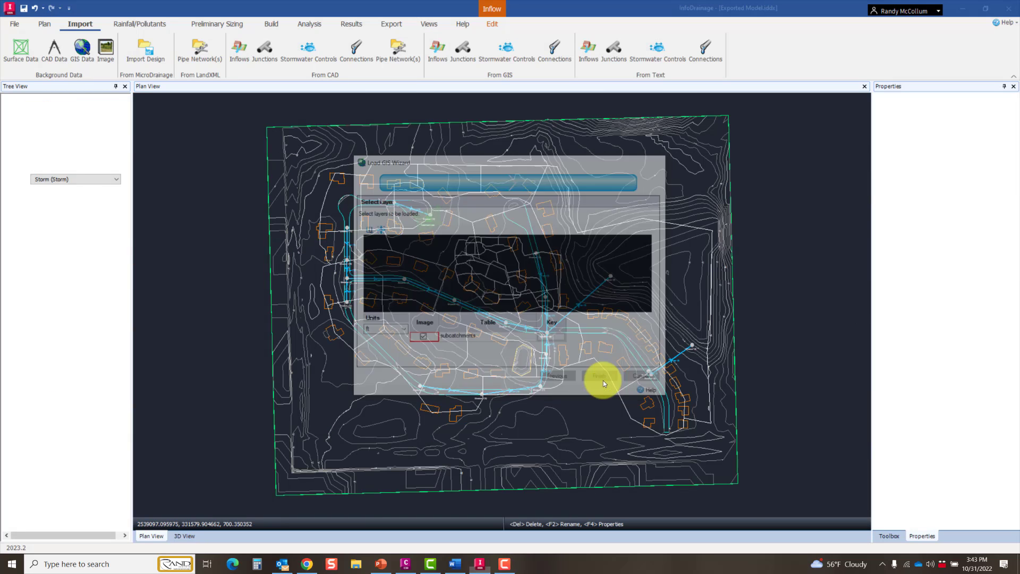
Step: Turn on snapping for the plan view so drawing can follow the subcatchment boundaries
scroll(473, 287, "up", 5)
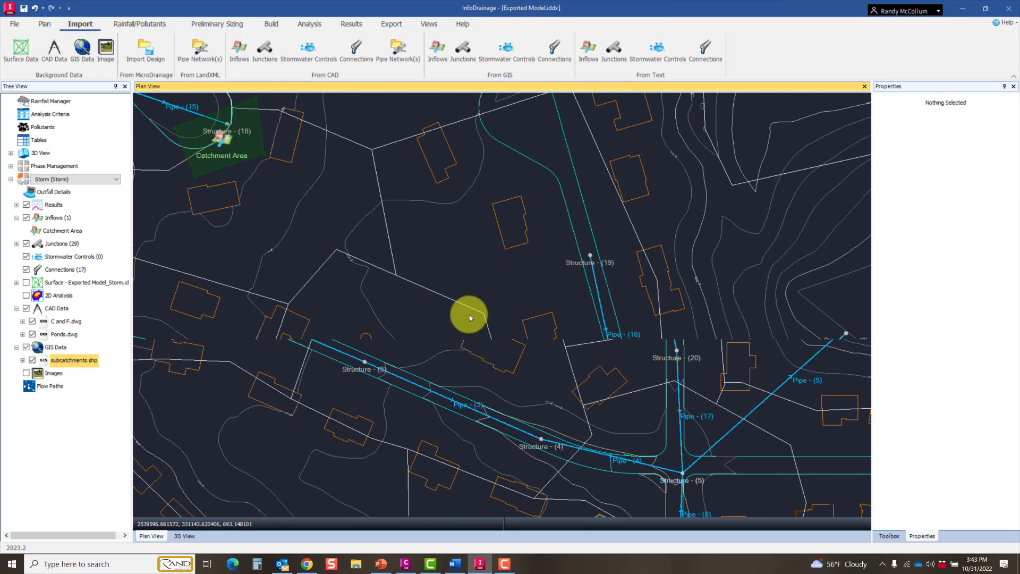
middle_click_drag(470, 315, 454, 301)
scroll(505, 317, "down", 1)
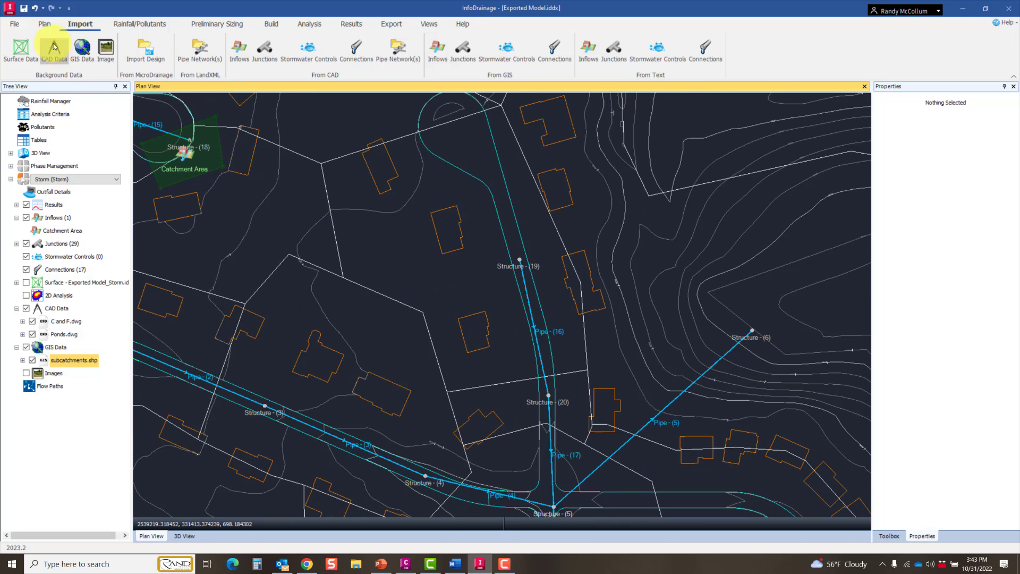
left_click(45, 24)
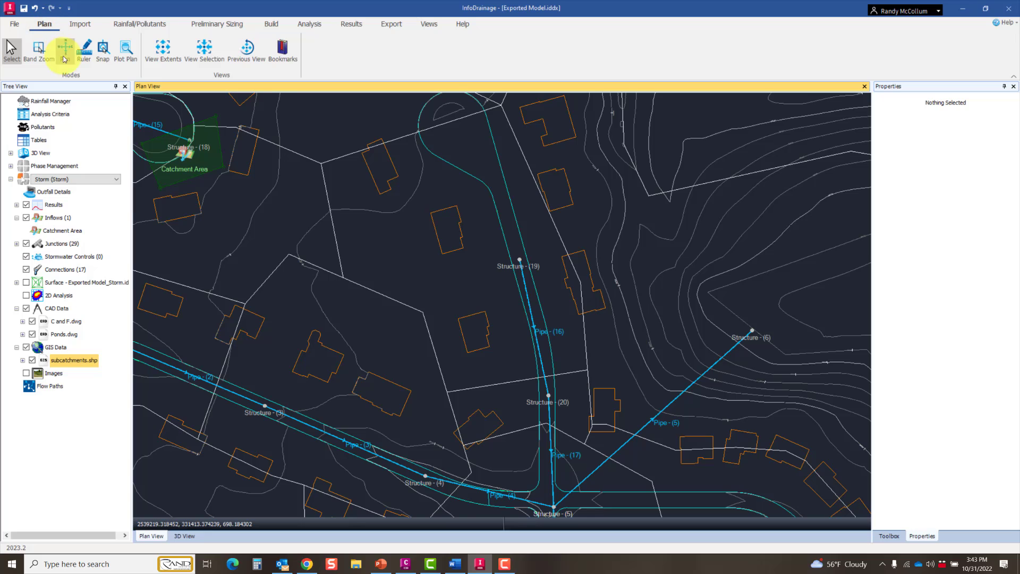
left_click(107, 51)
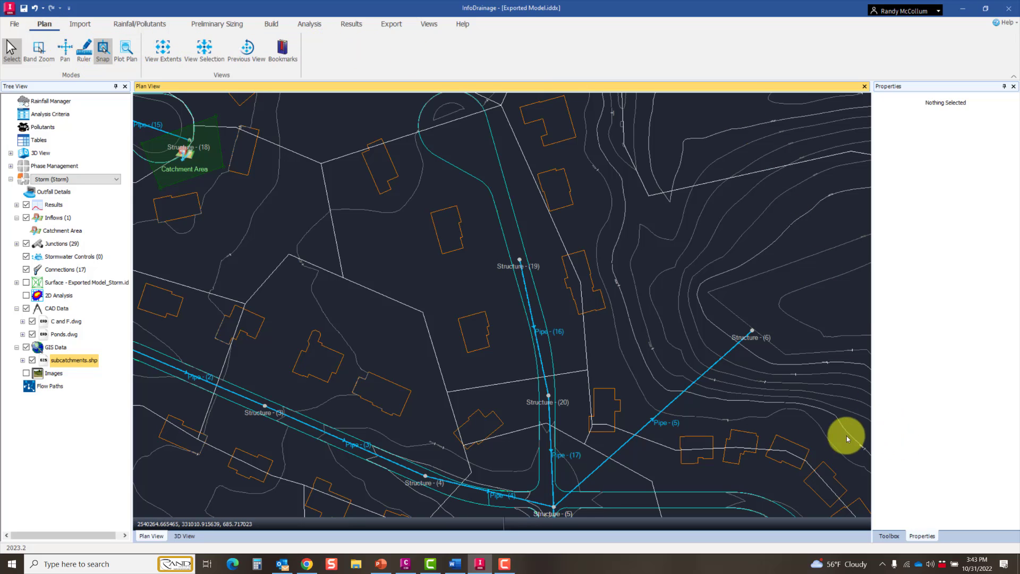
Step: Place a new Catchment Area inflow on the building west of Structure - (19), inside that structure's subcatchment
left_click(272, 25)
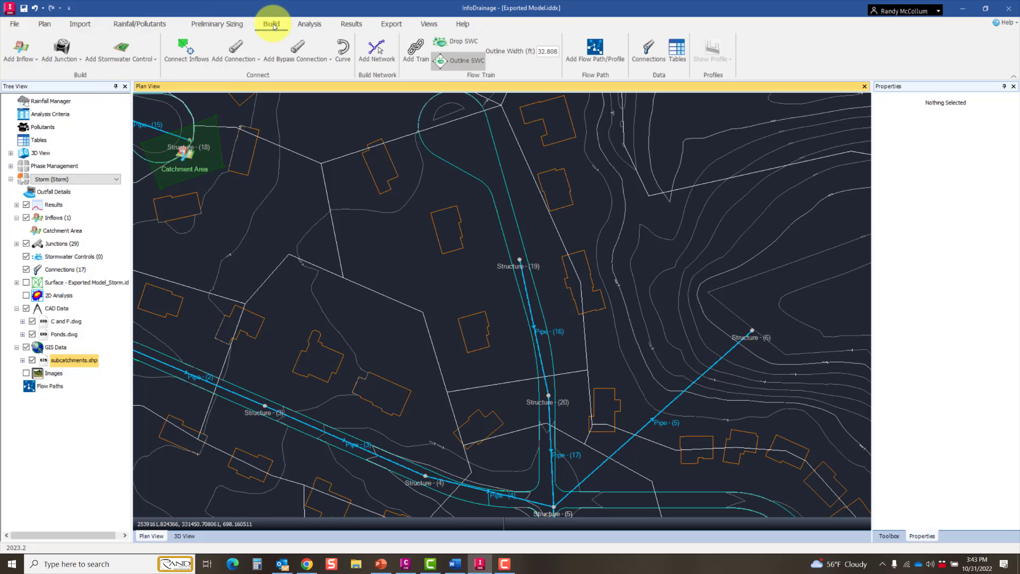
left_click(888, 536)
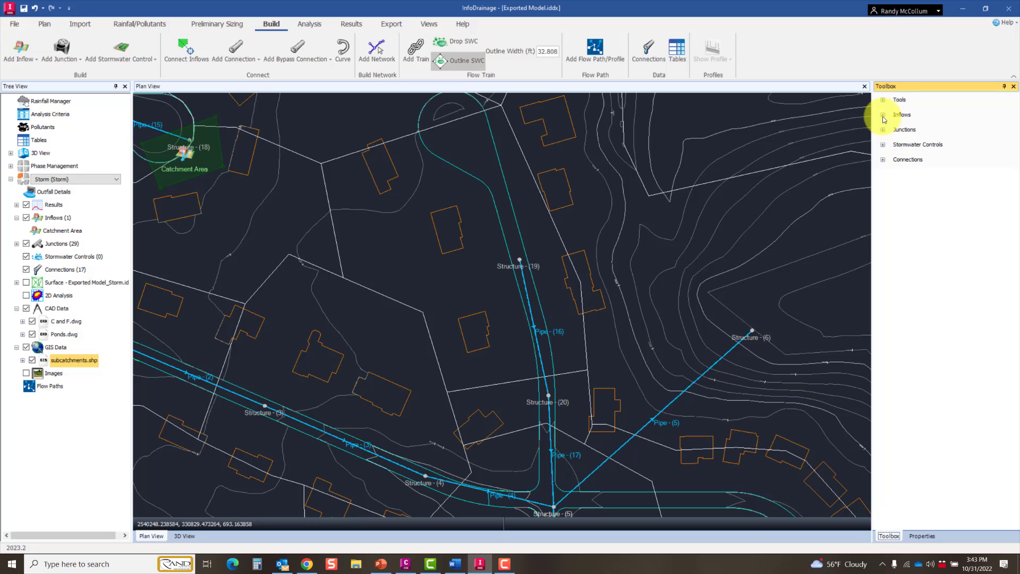
left_click(883, 115)
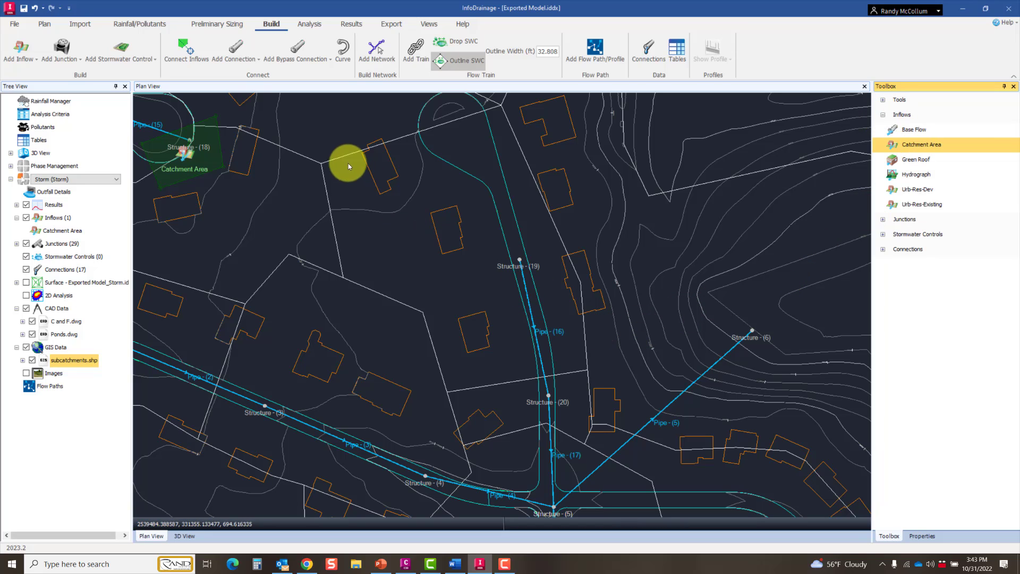
middle_click_drag(330, 165, 460, 215)
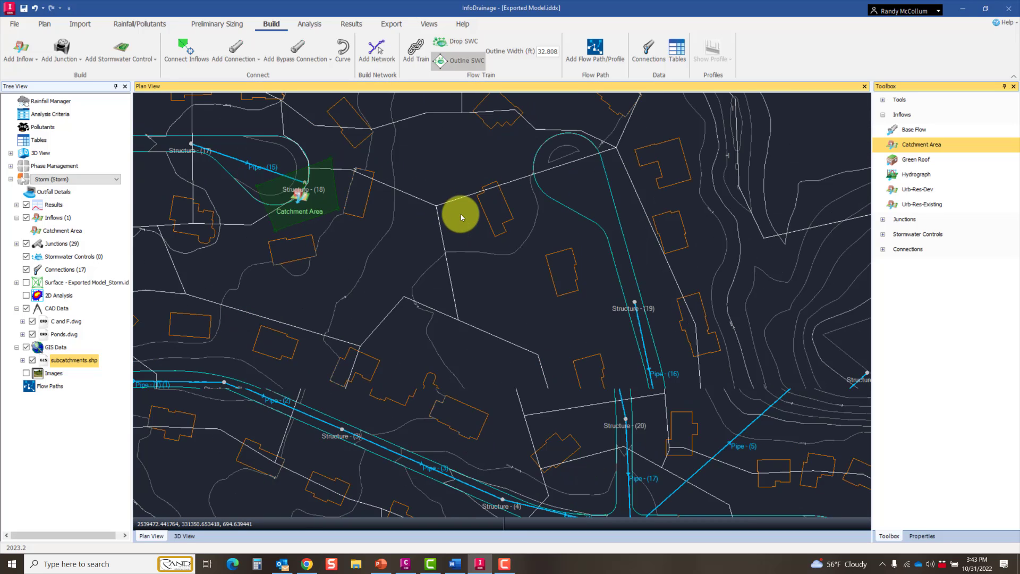
scroll(432, 215, "up", 4)
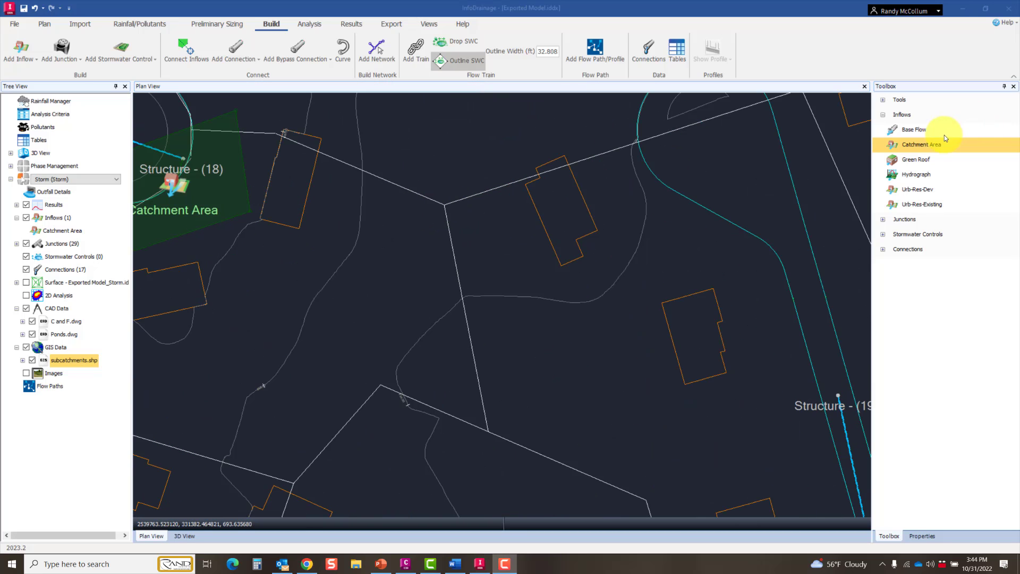
left_click(909, 146)
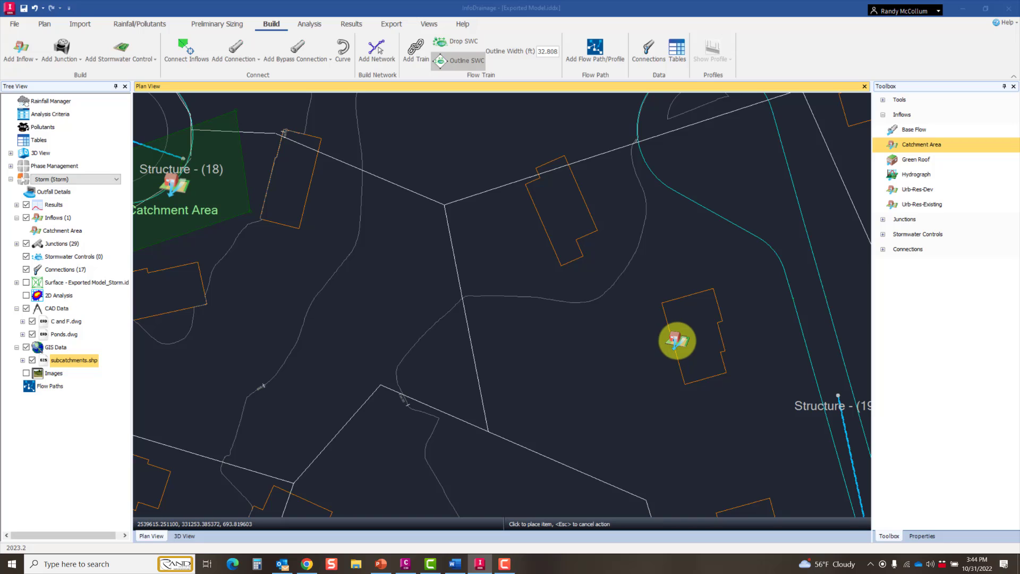
left_click(676, 339)
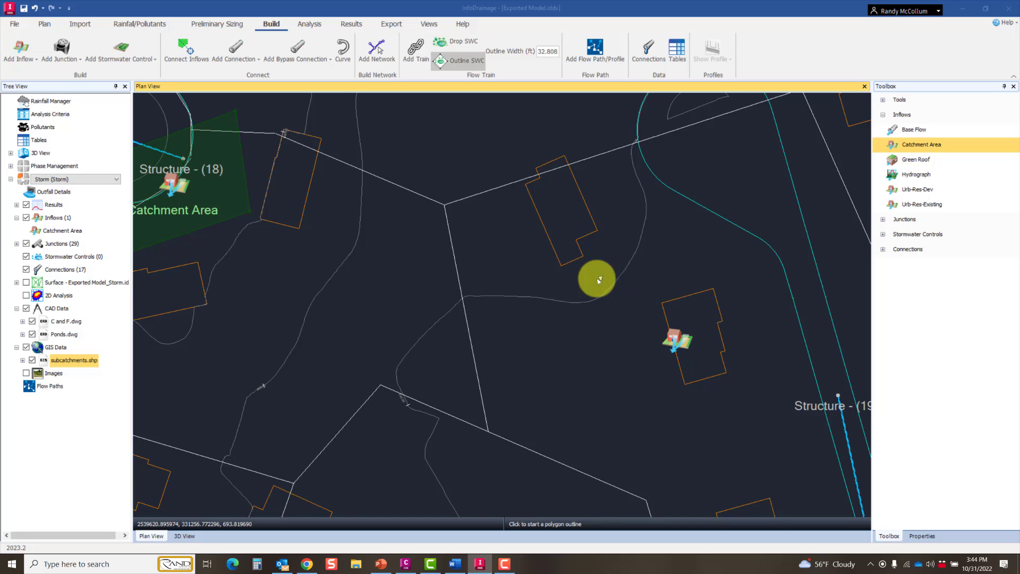
Step: Trace the new catchment area's outline along the subcatchment boundary around Structure - (19), snapping to its vertices, and close the polygon
left_click(445, 206)
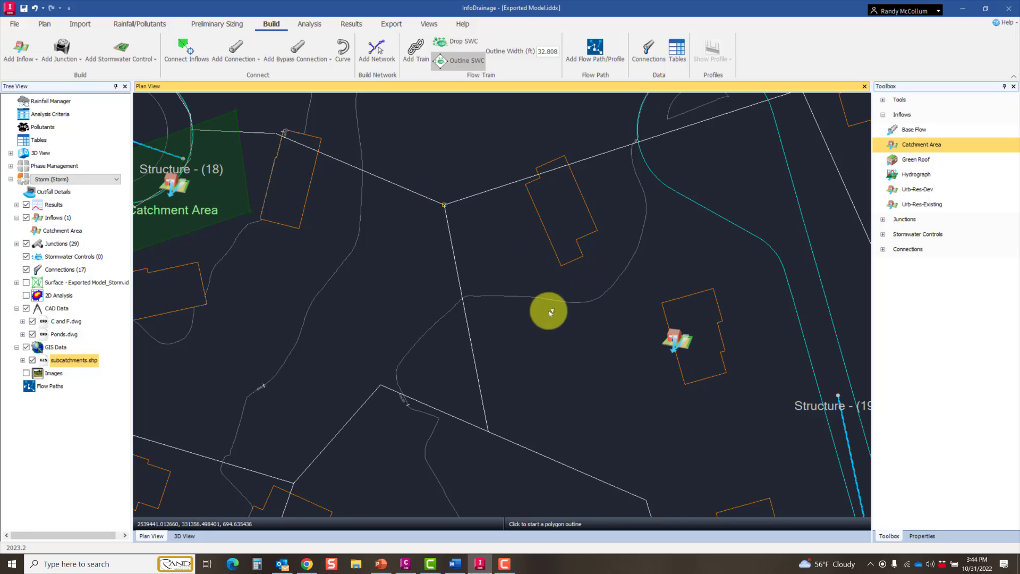
left_click(489, 431)
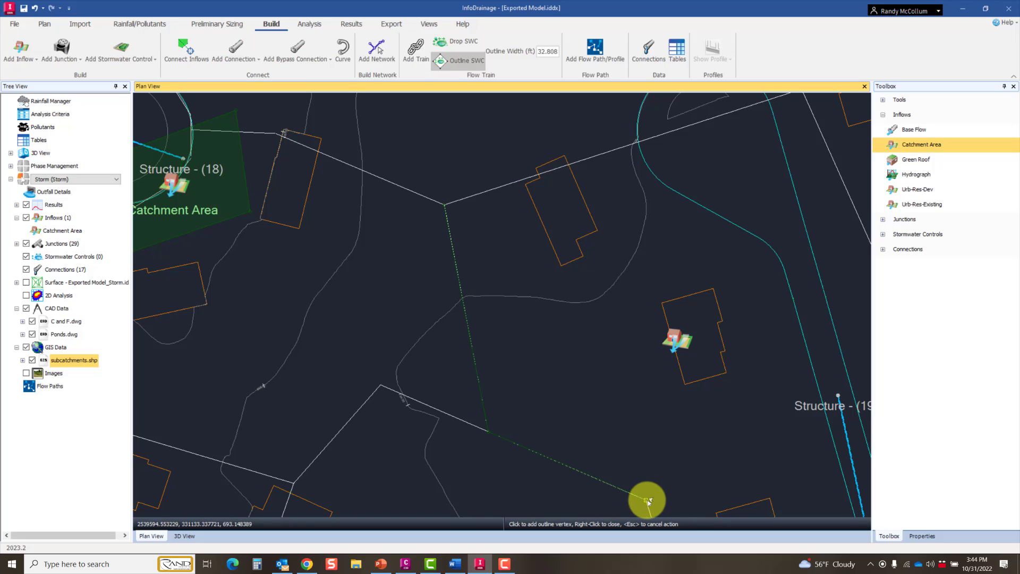
left_click(647, 500)
middle_click_drag(701, 472, 653, 289)
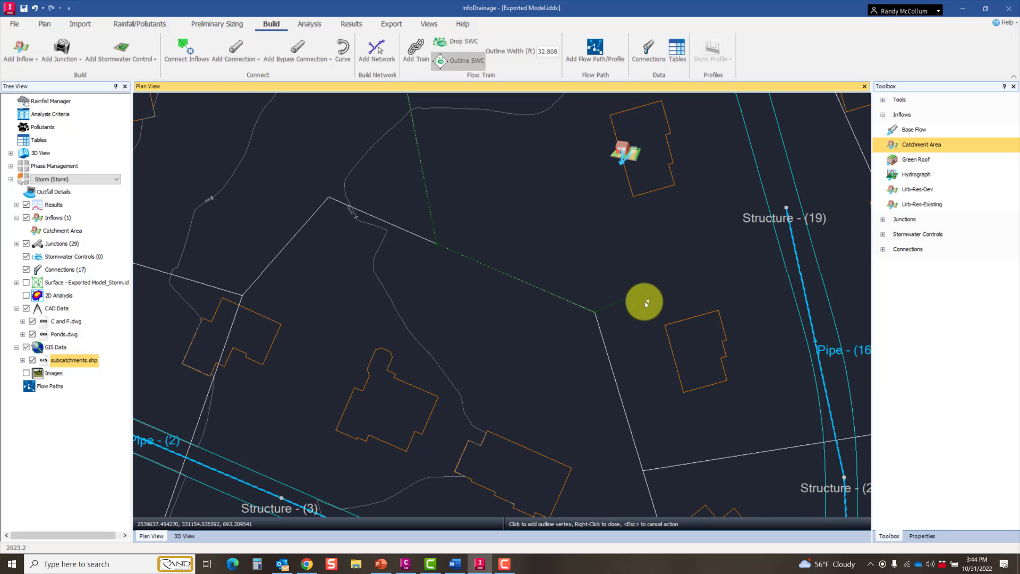
left_click(643, 471)
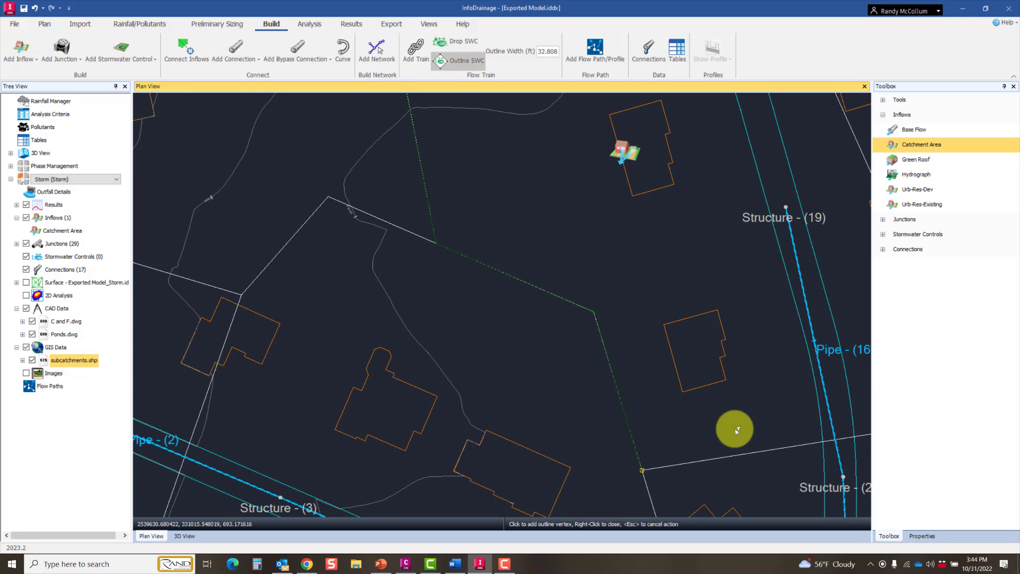
middle_click_drag(760, 419, 573, 412)
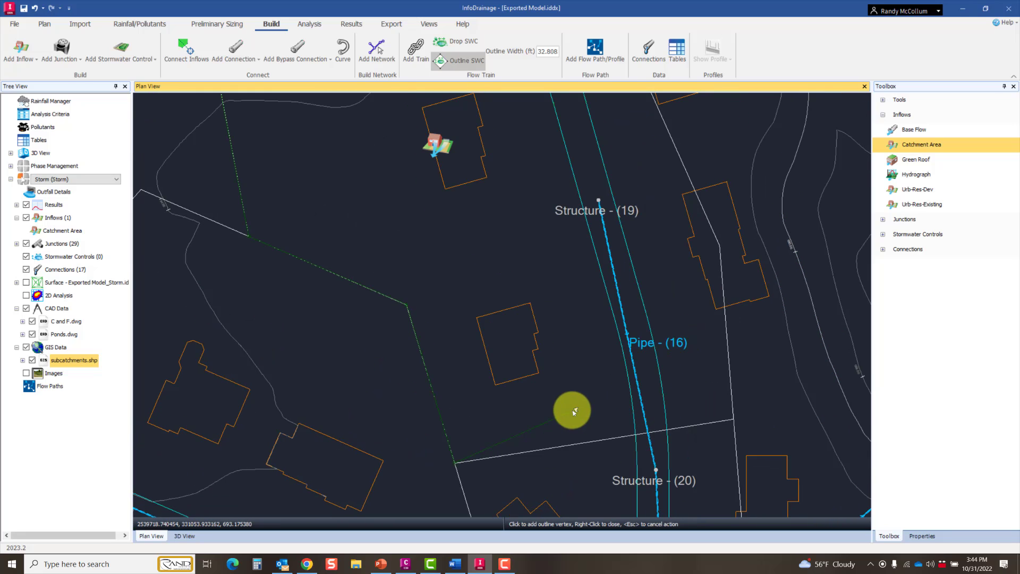
left_click(734, 420)
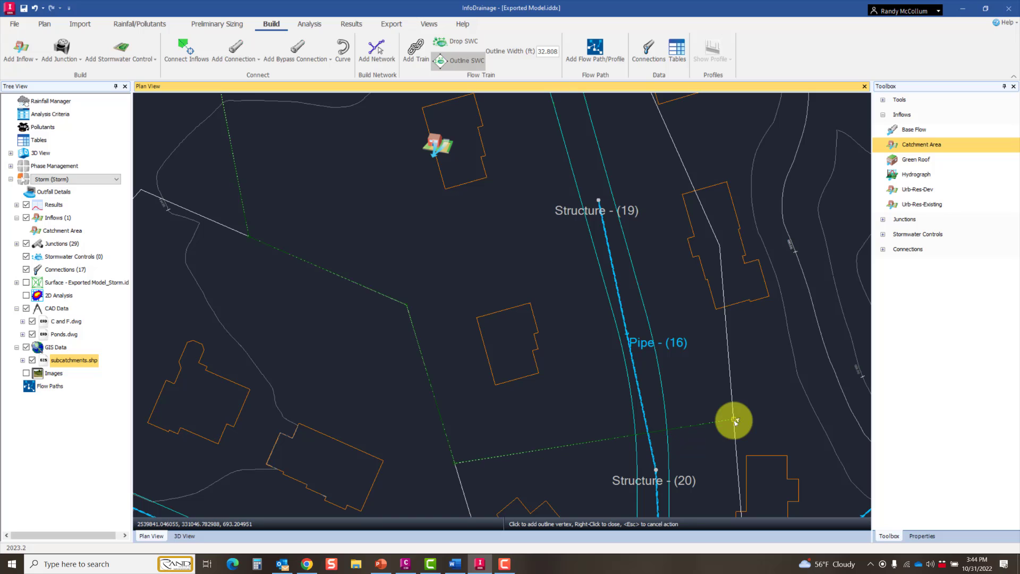
left_click(721, 244)
middle_click_drag(647, 158, 805, 383)
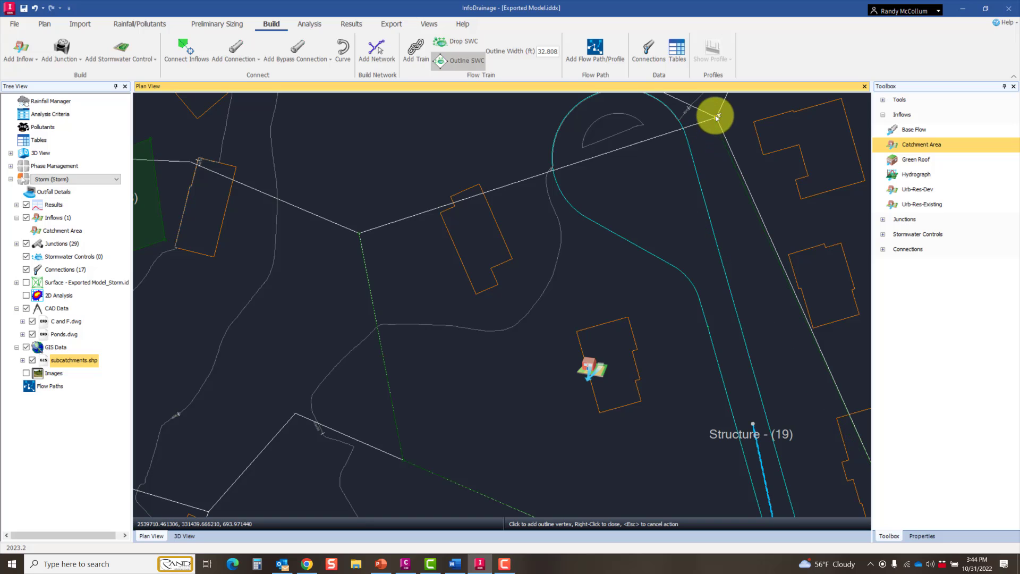
left_click(361, 233)
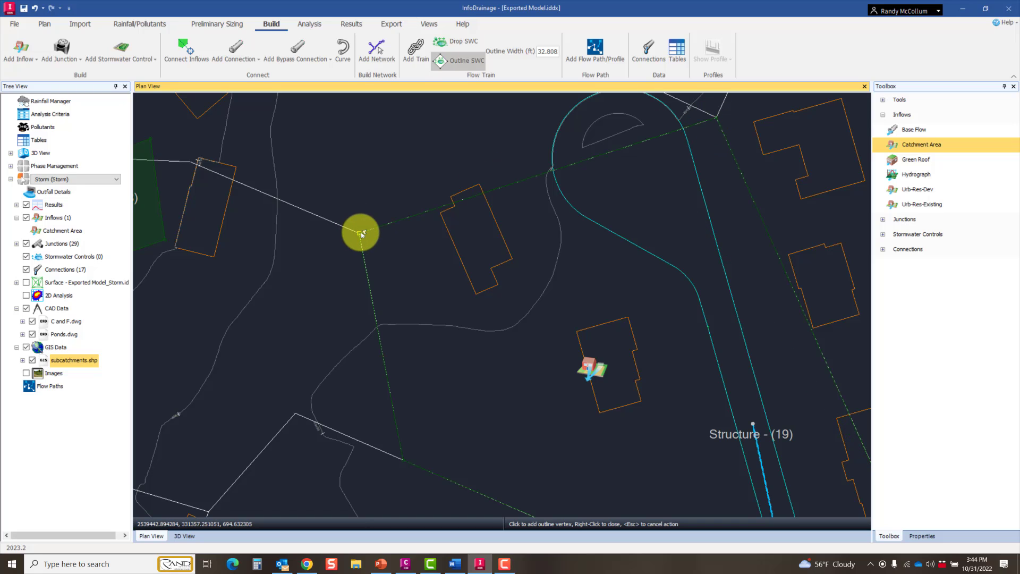
right_click(361, 234)
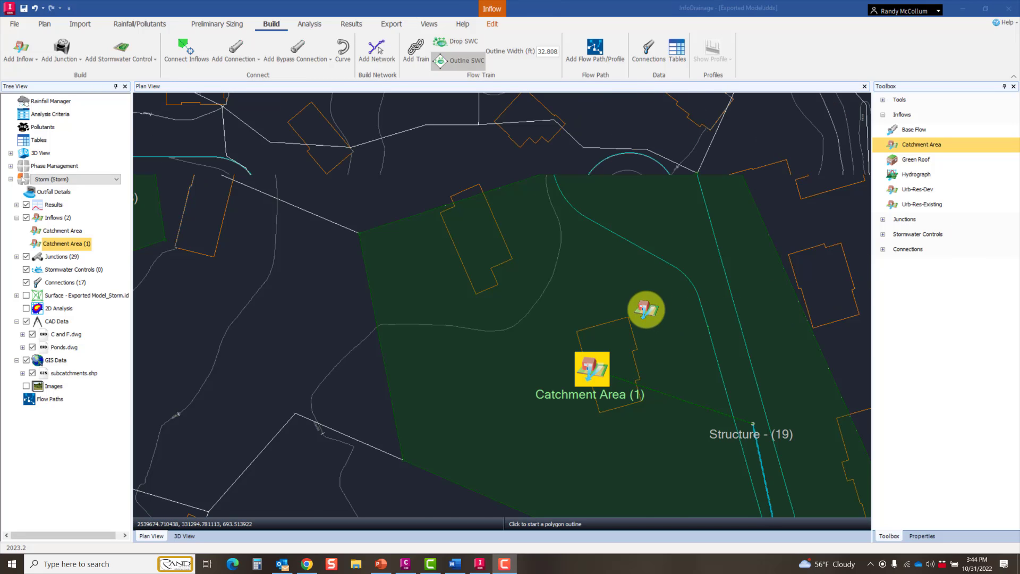
scroll(648, 308, "down", 2)
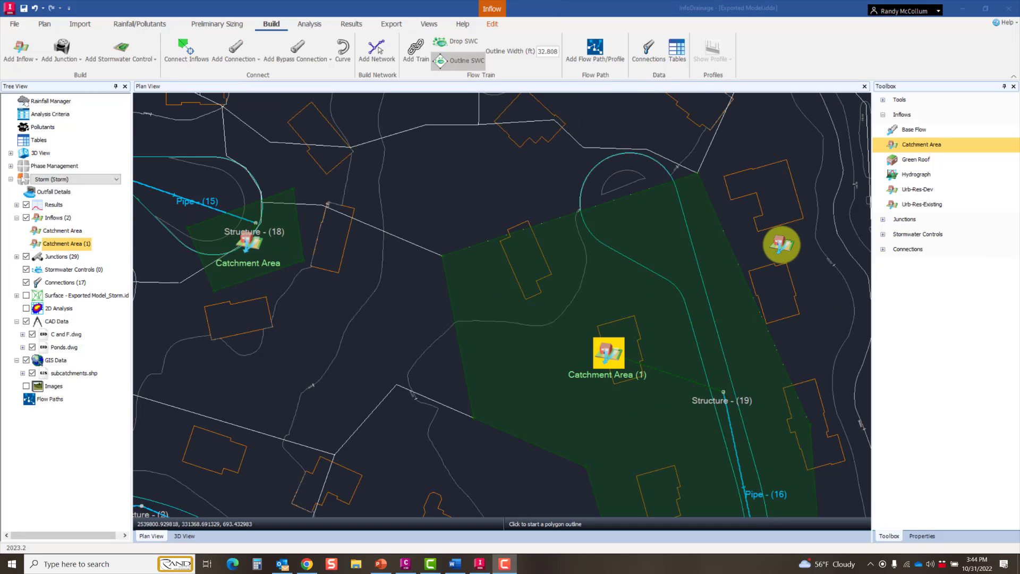
key("Escape")
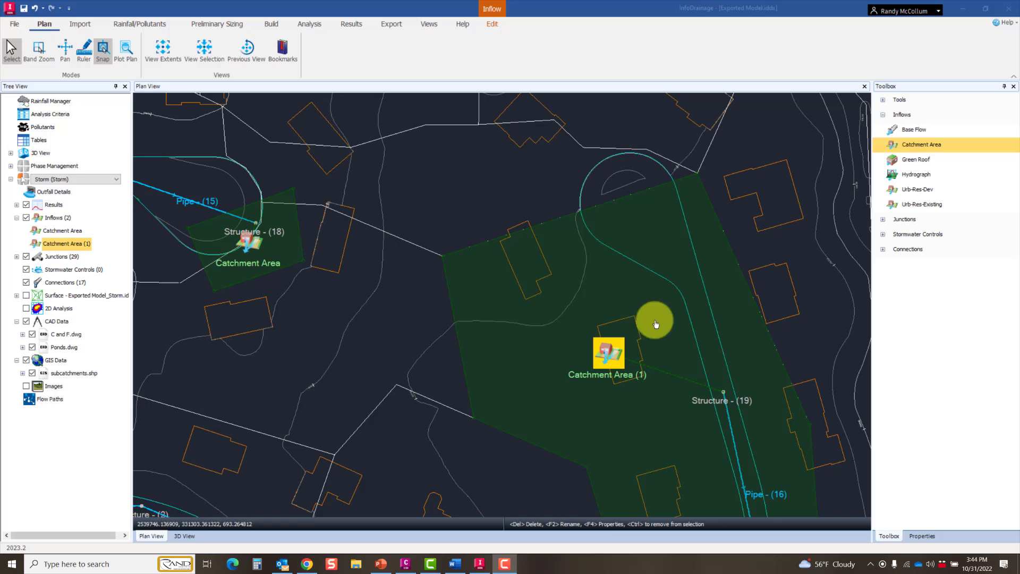
Step: Clear all inflows from the Storm phase
left_click(60, 222)
right_click(60, 223)
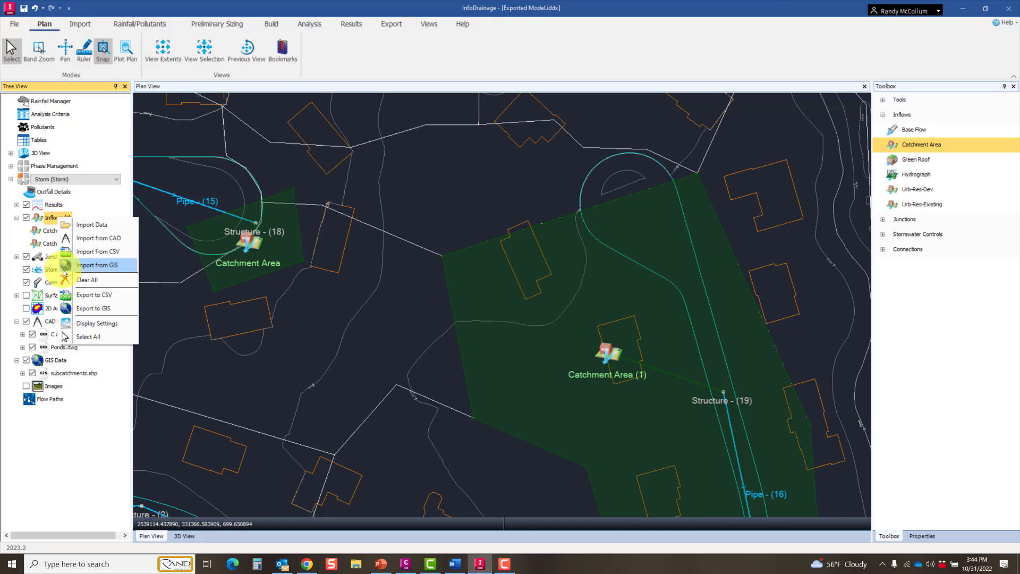
left_click(86, 280)
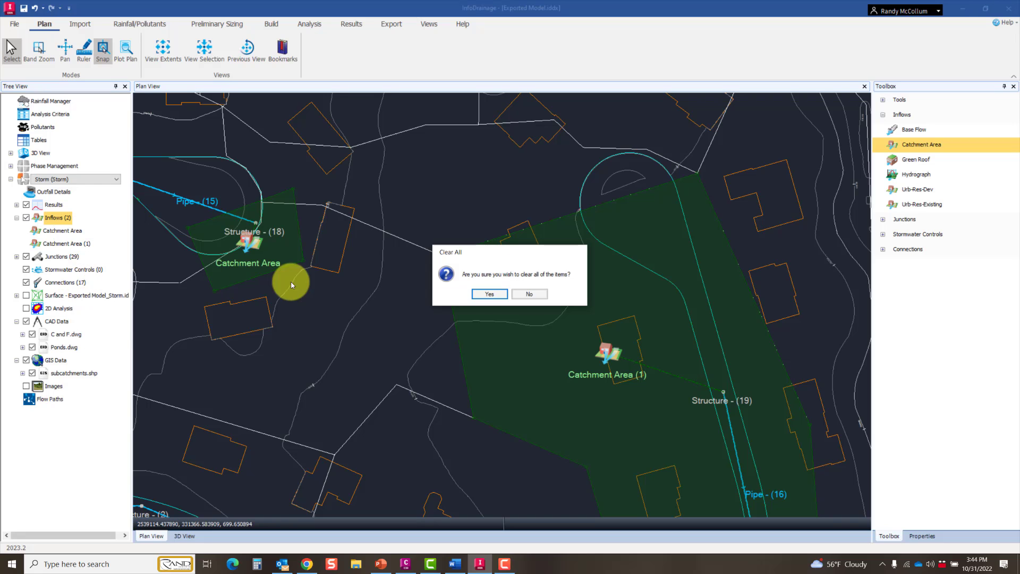
left_click(488, 294)
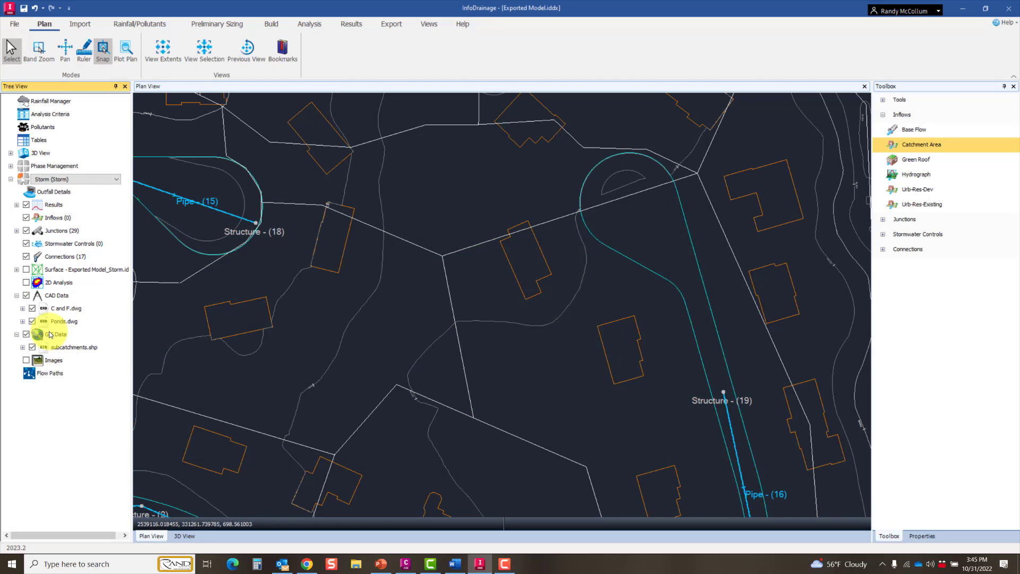
Step: Convert the GIS background subcatchments.shp to inflows using the Catchment Area template
left_click(66, 349)
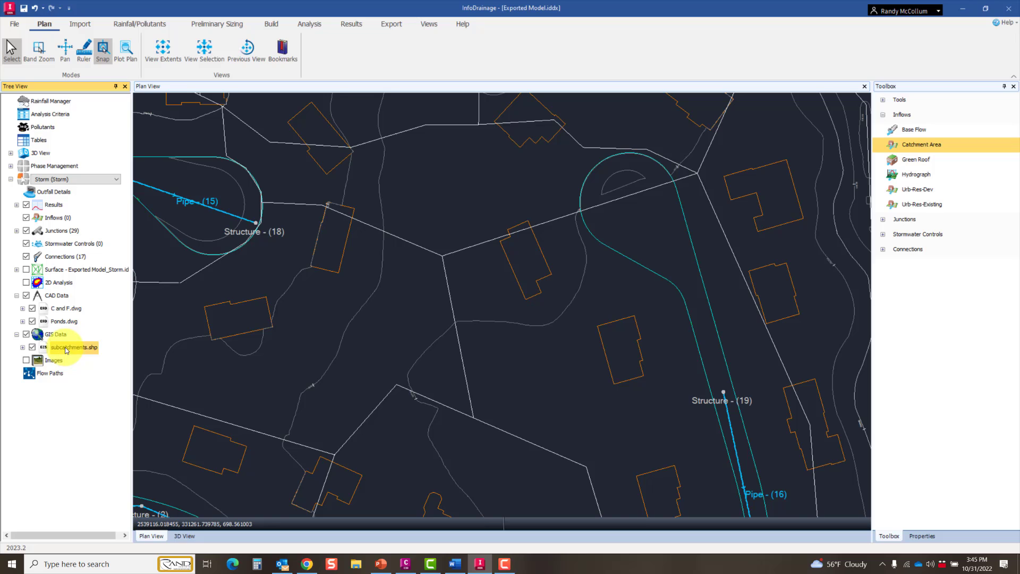
right_click(65, 346)
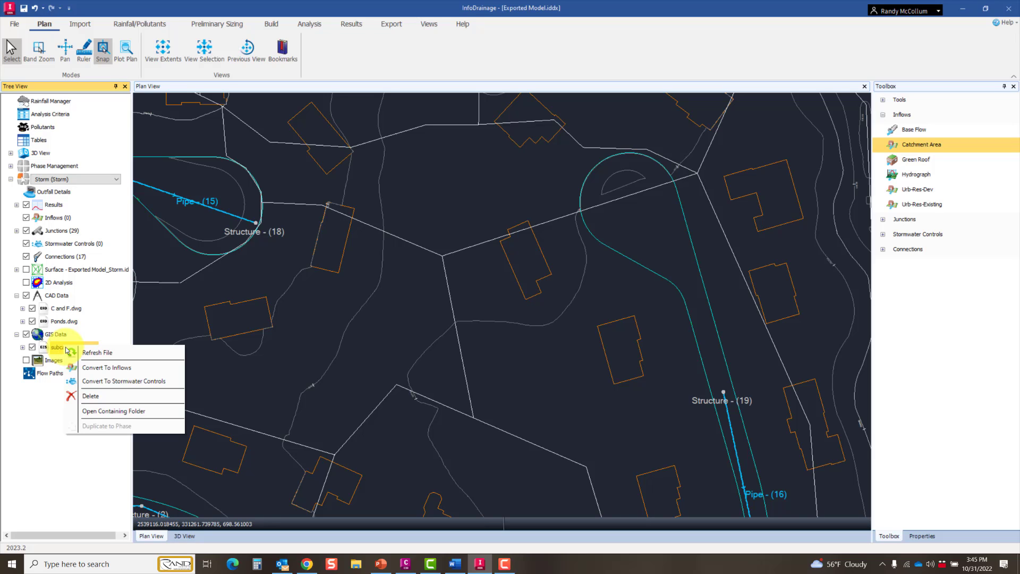
left_click(115, 368)
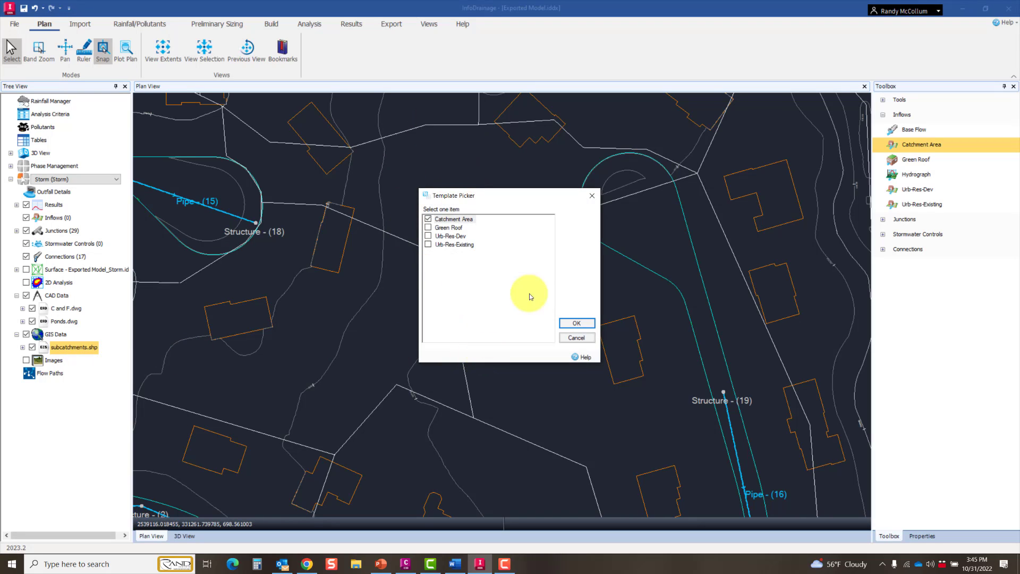
left_click(574, 323)
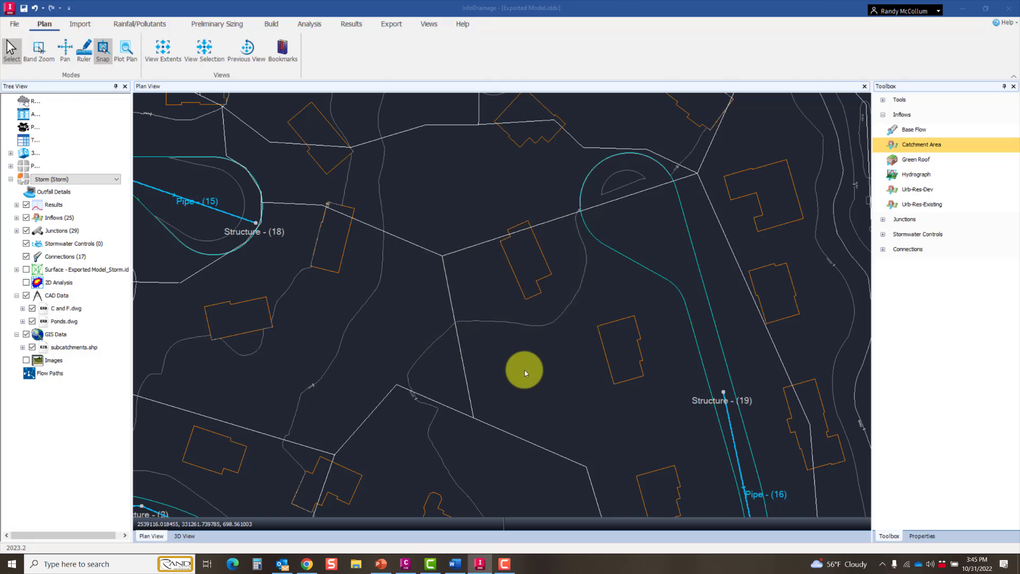
Step: Examine the converted catchment areas and their structure links around Structure - (19), and review the list of inflows
scroll(512, 328, "up", 5)
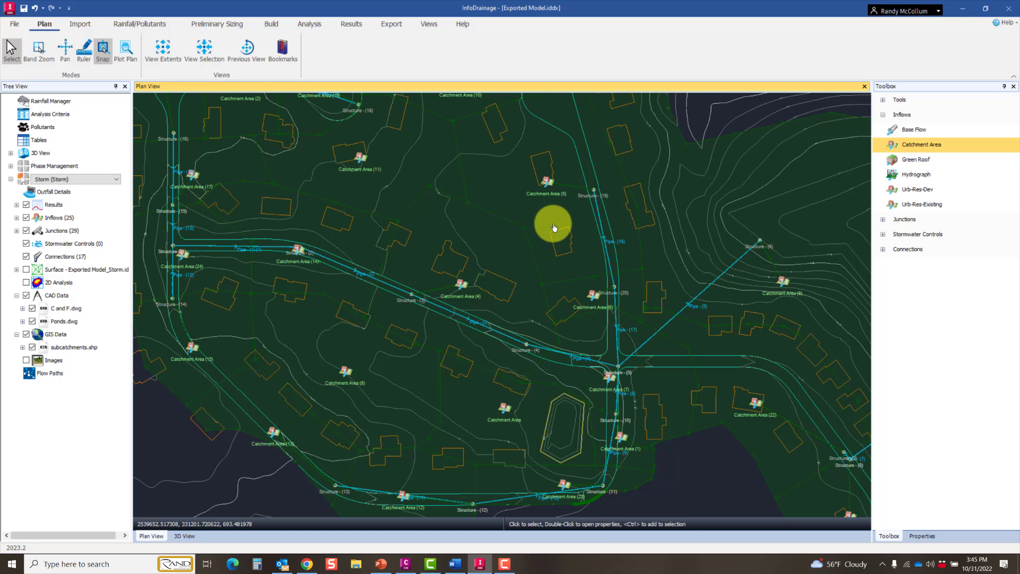
scroll(553, 221, "up", 3)
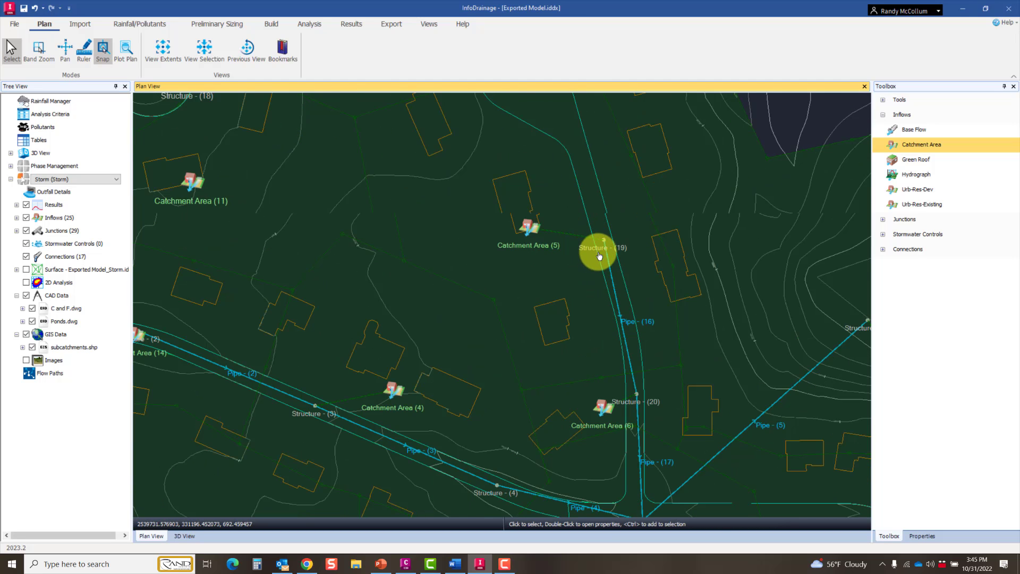
scroll(599, 252, "up", 2)
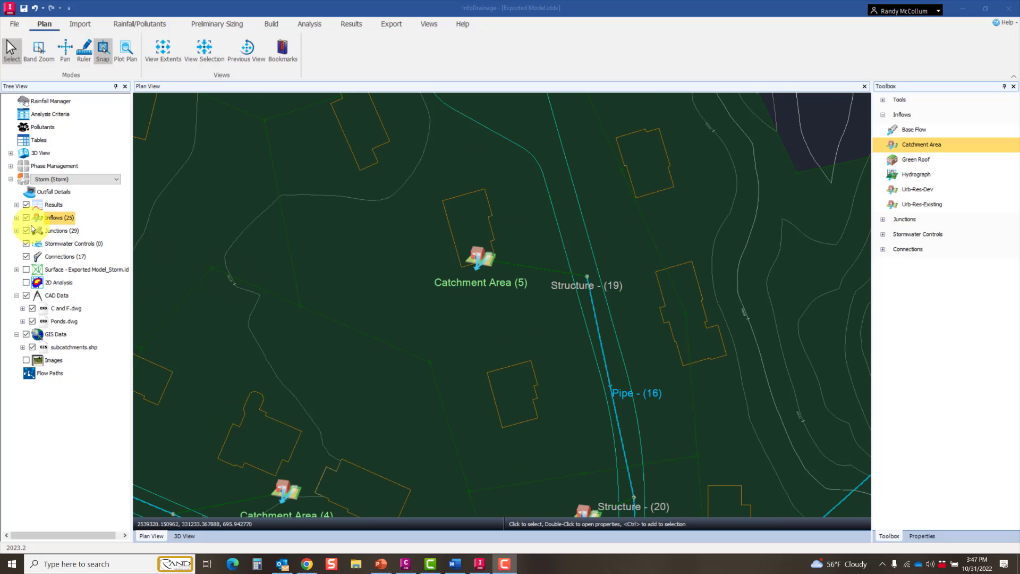
left_click(16, 218)
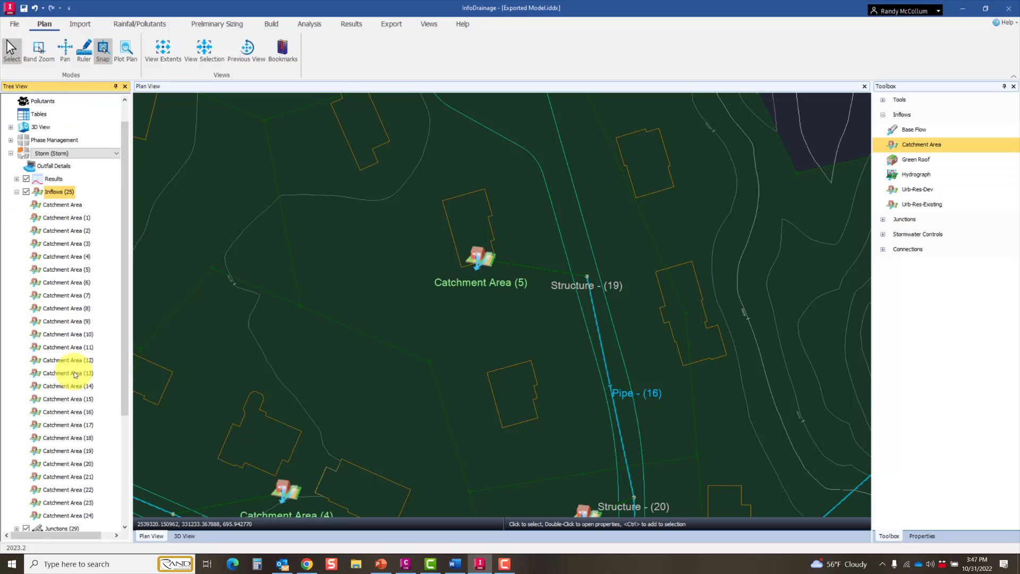
scroll(76, 372, "down", 4)
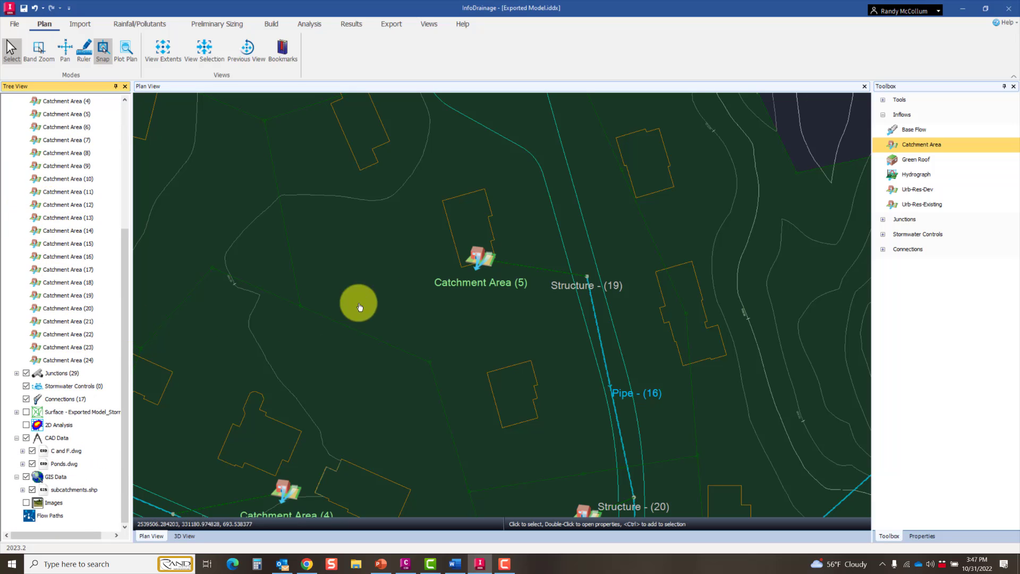
scroll(73, 254, "up", 2)
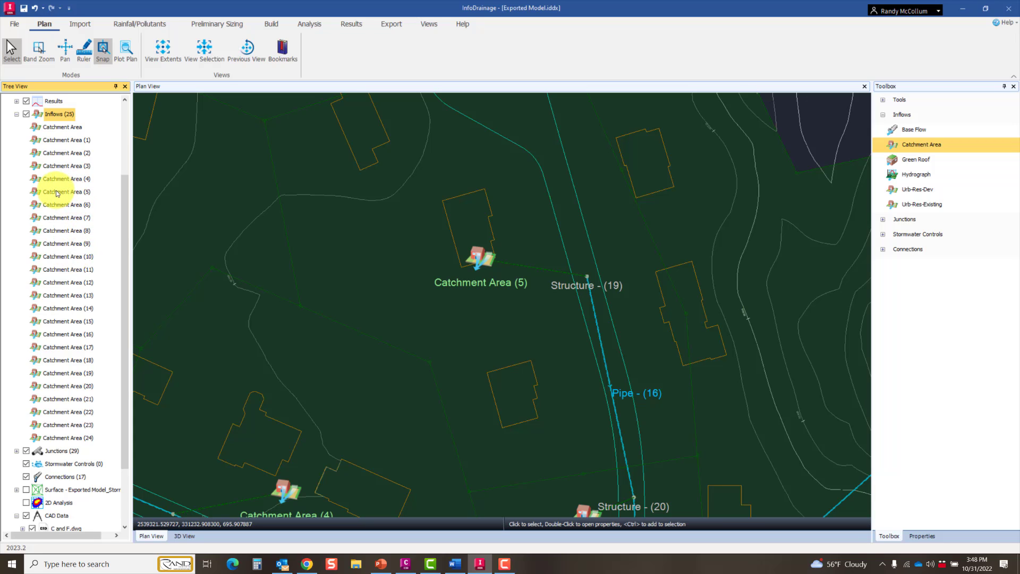
Step: Open the properties of Catchment Area (5) beside Structure - (19) and examine its area and preliminary sizing values
left_click(484, 259)
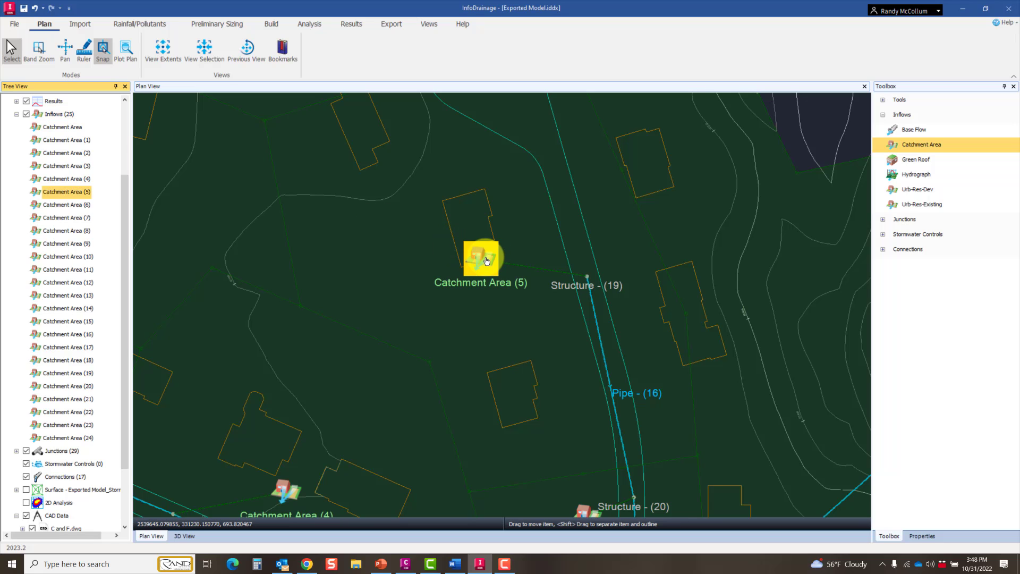
double_click(467, 257)
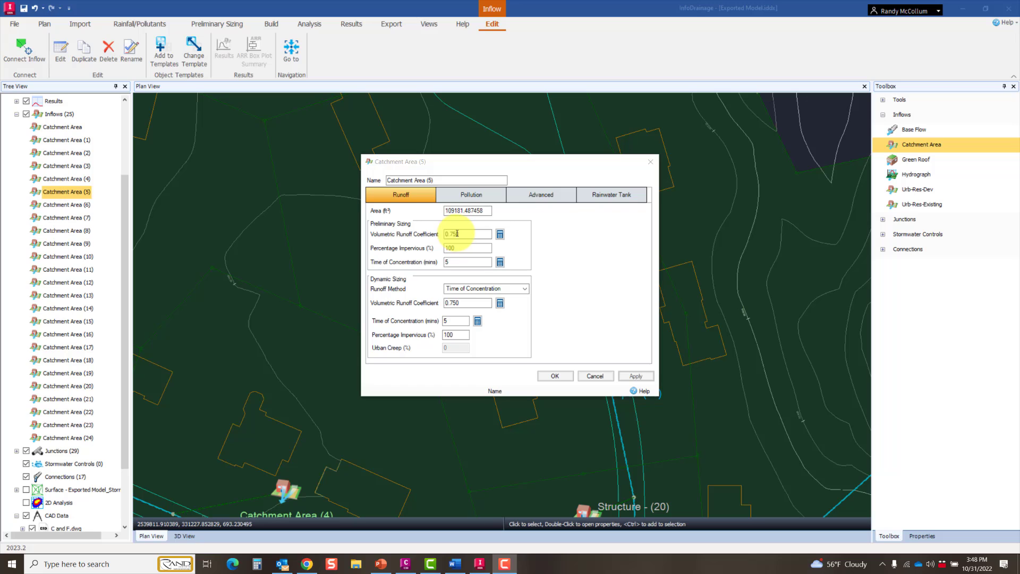
left_click(480, 248)
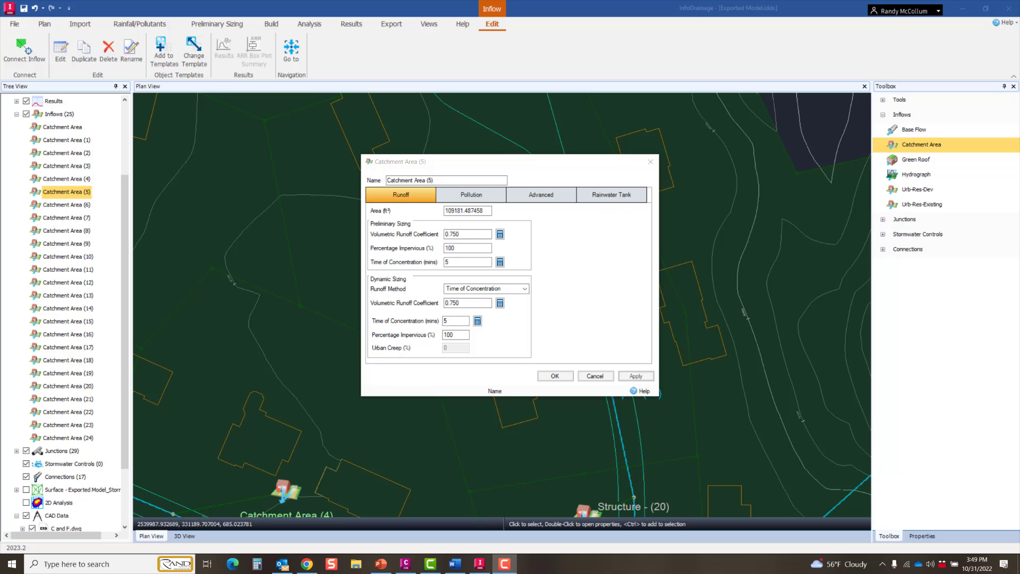
Step: Try SWMM and SCS as the dynamic sizing runoff method of Catchment Area (5) and return it to Time of Concentration
left_click(523, 288)
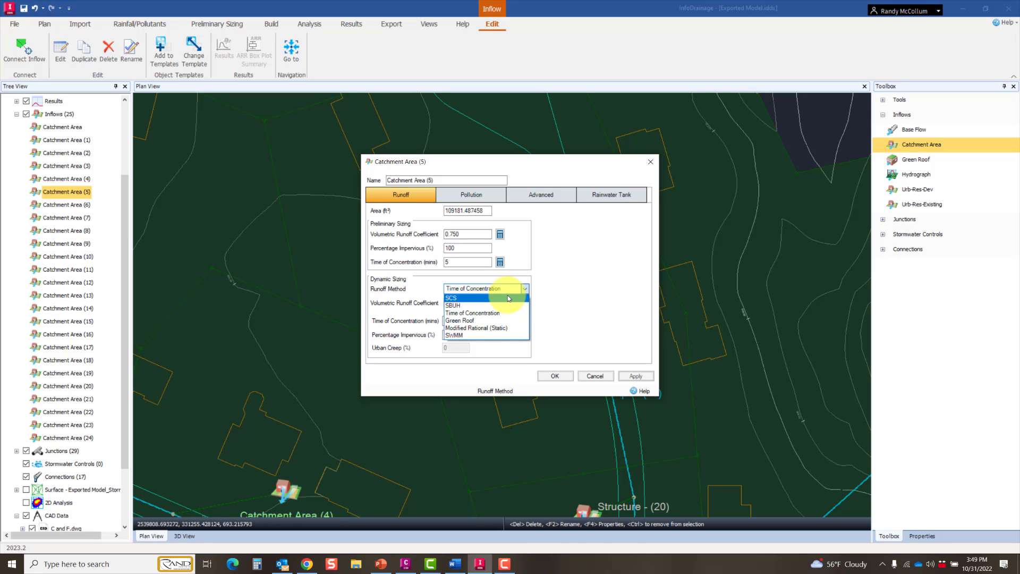
left_click(480, 336)
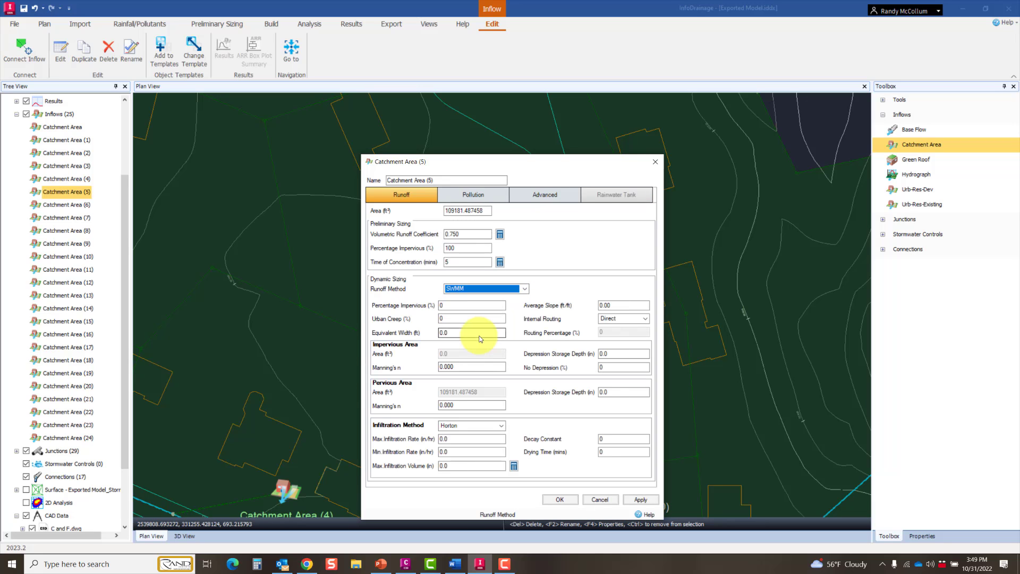
left_click(513, 289)
left_click(480, 297)
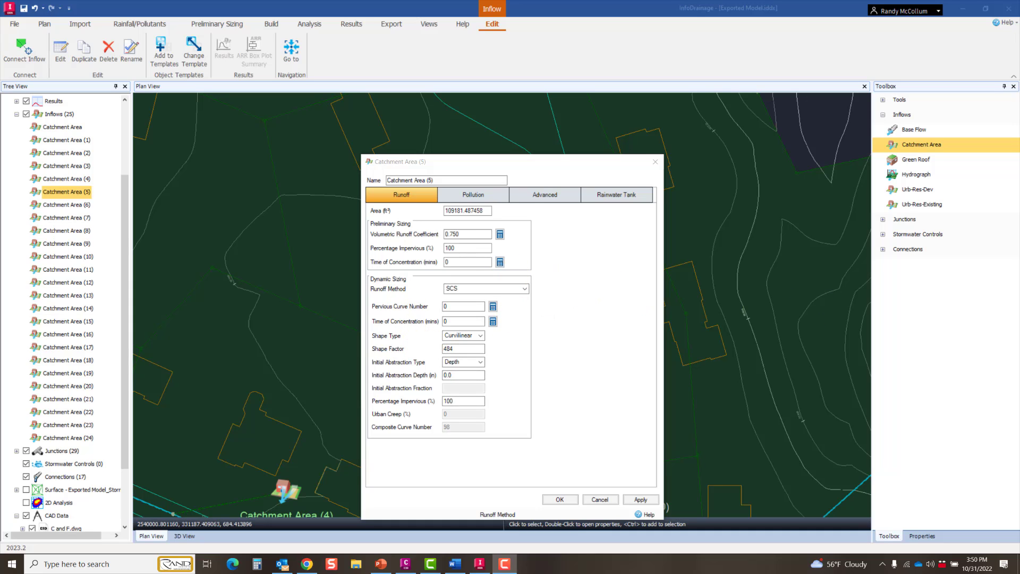
left_click(526, 287)
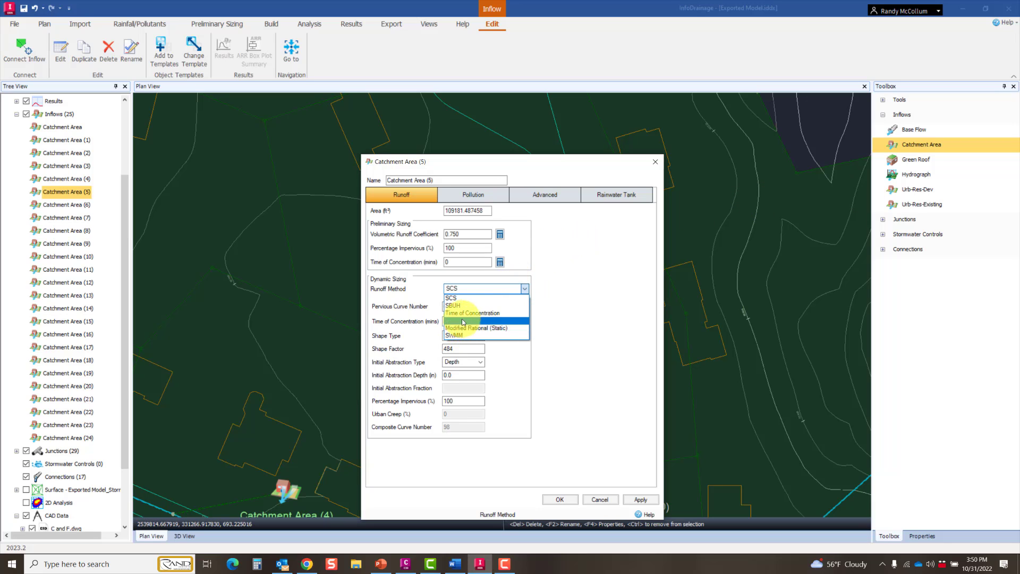
left_click(468, 314)
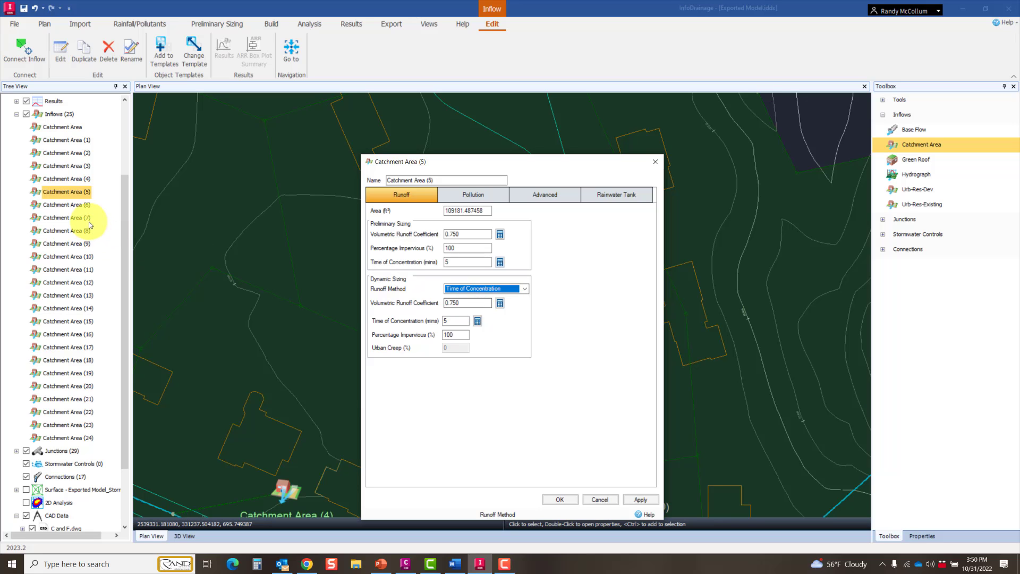
Step: Check the runoff properties of Catchment Area (6) and close the properties of both catchment areas
left_click(74, 204)
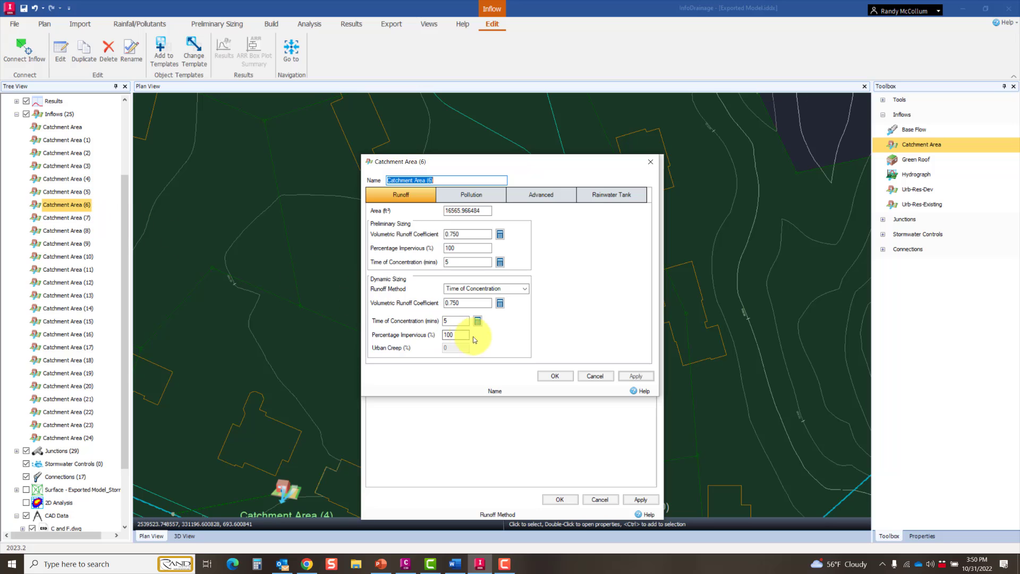
left_click(554, 374)
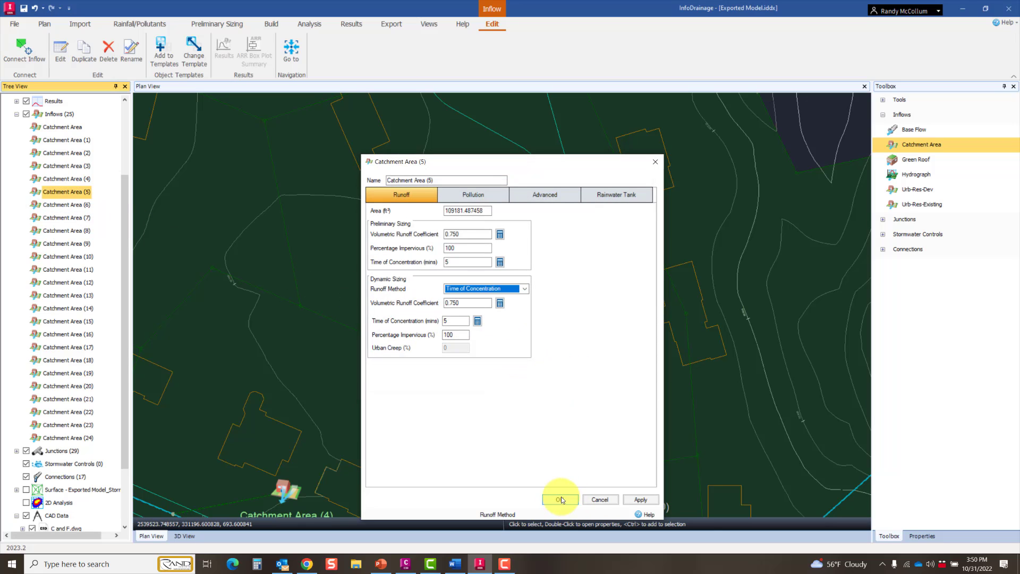
left_click(274, 25)
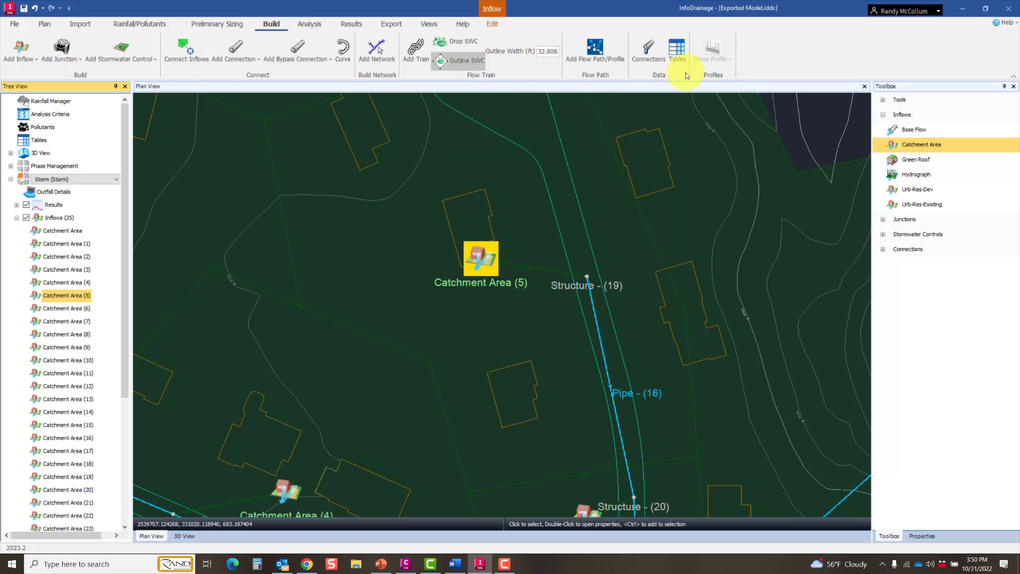
Step: Open the inflow tables and list every catchment area attribute, expanding the Time of Concentration group to view all available fields
left_click(676, 50)
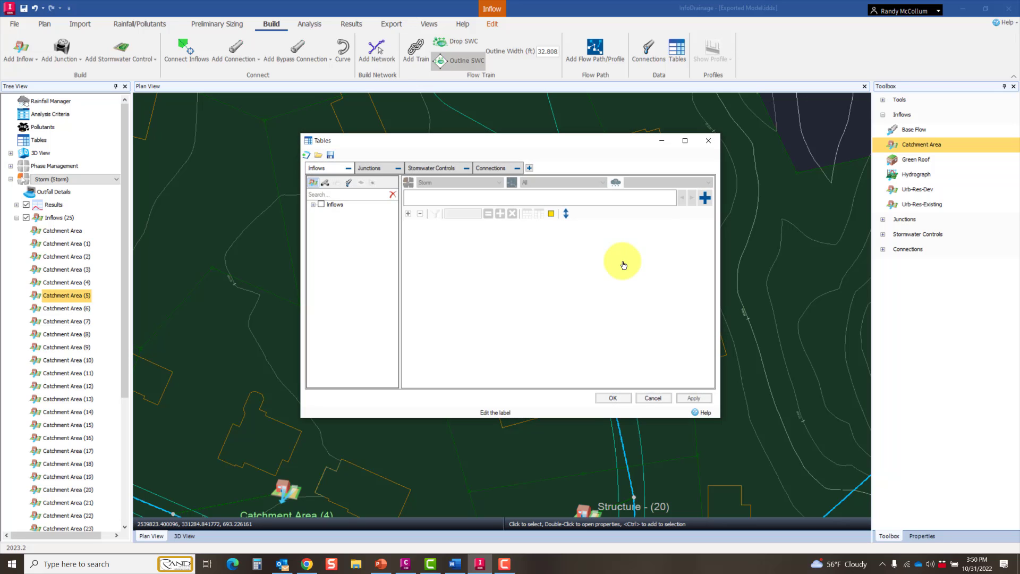
left_click(313, 204)
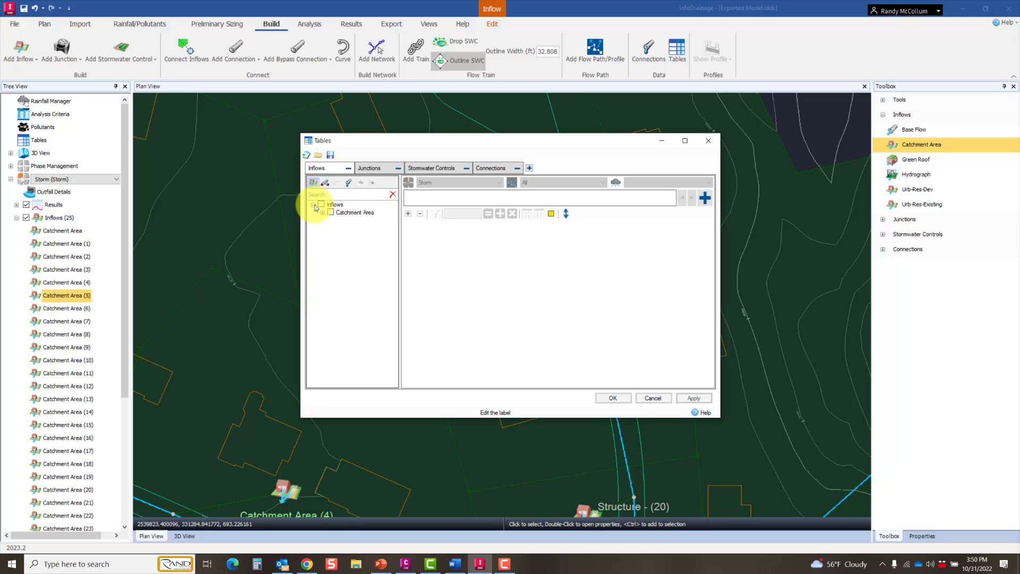
left_click(324, 213)
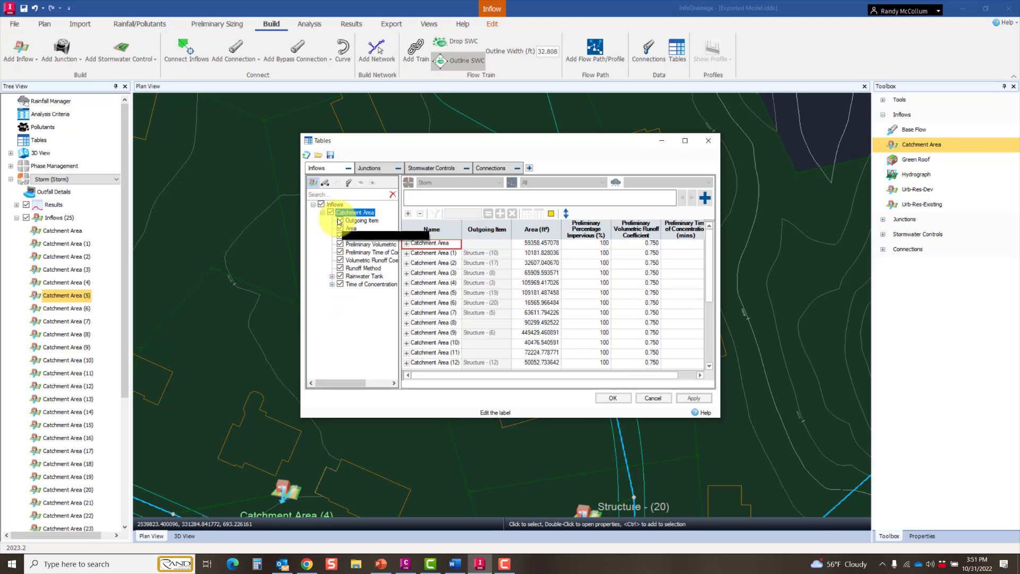
left_click(331, 284)
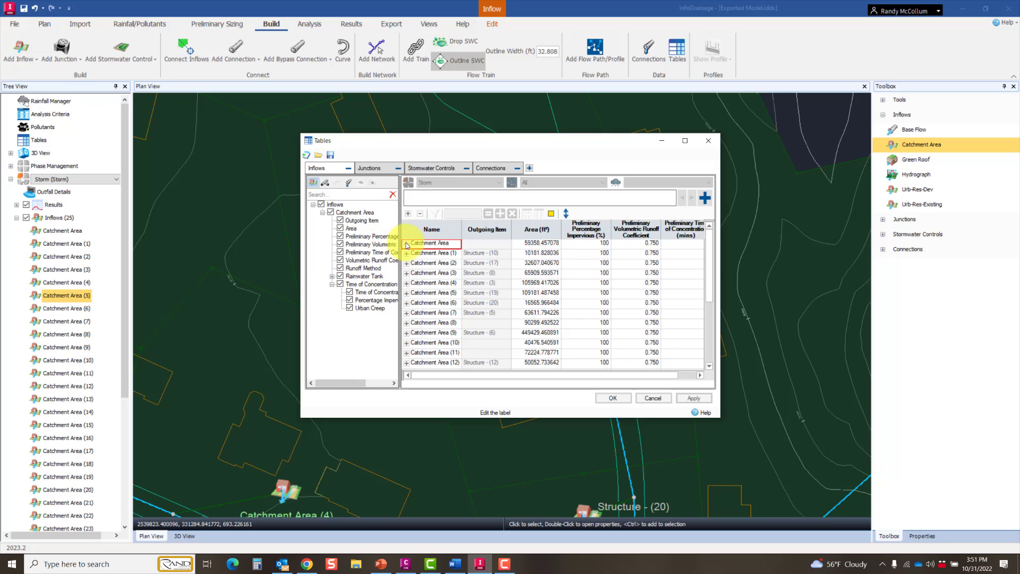
left_click_drag(400, 240, 448, 244)
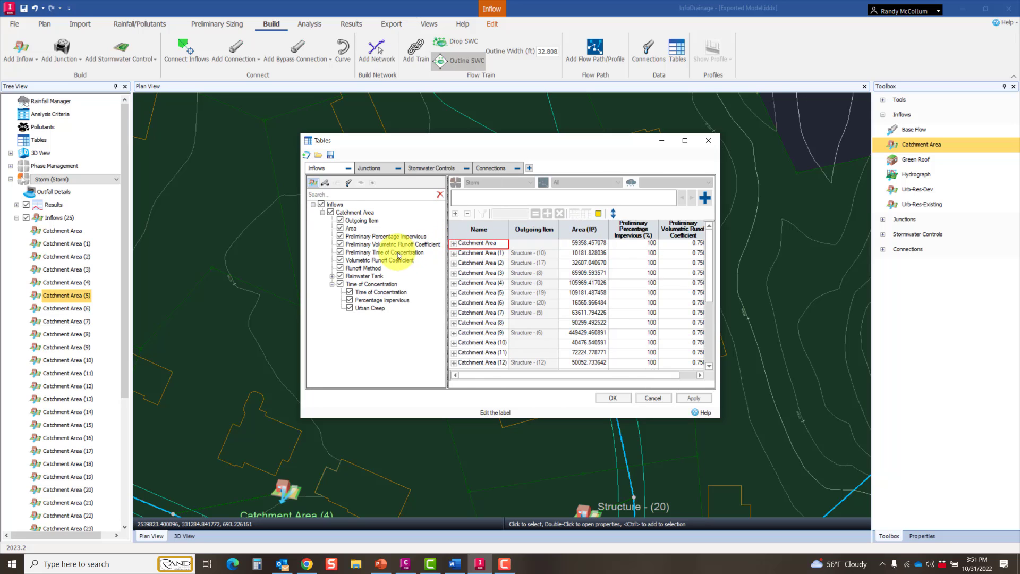
Step: Limit the inflow table to Preliminary Time of Concentration and review that column for all catchment areas
left_click(330, 212)
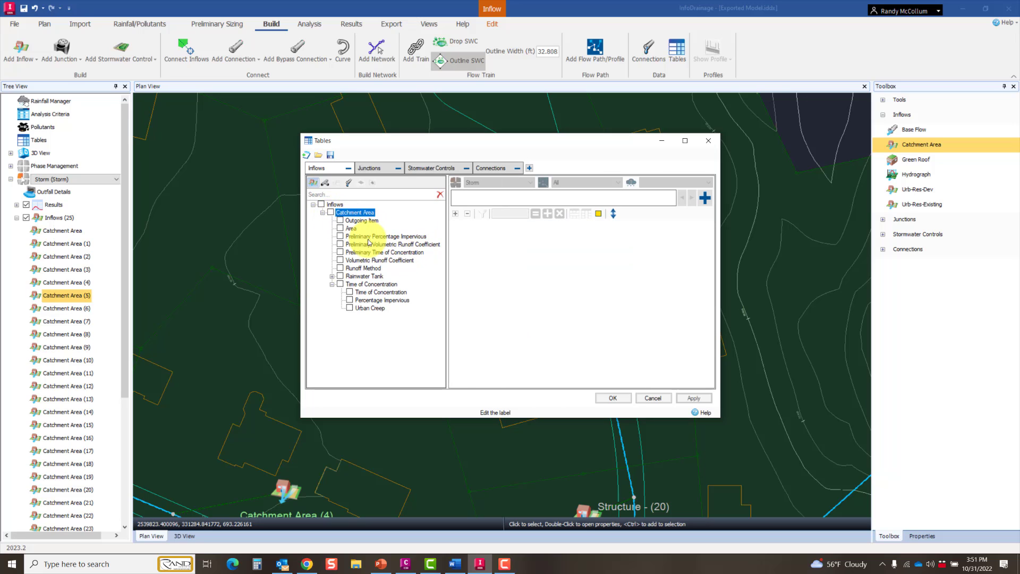
left_click(341, 252)
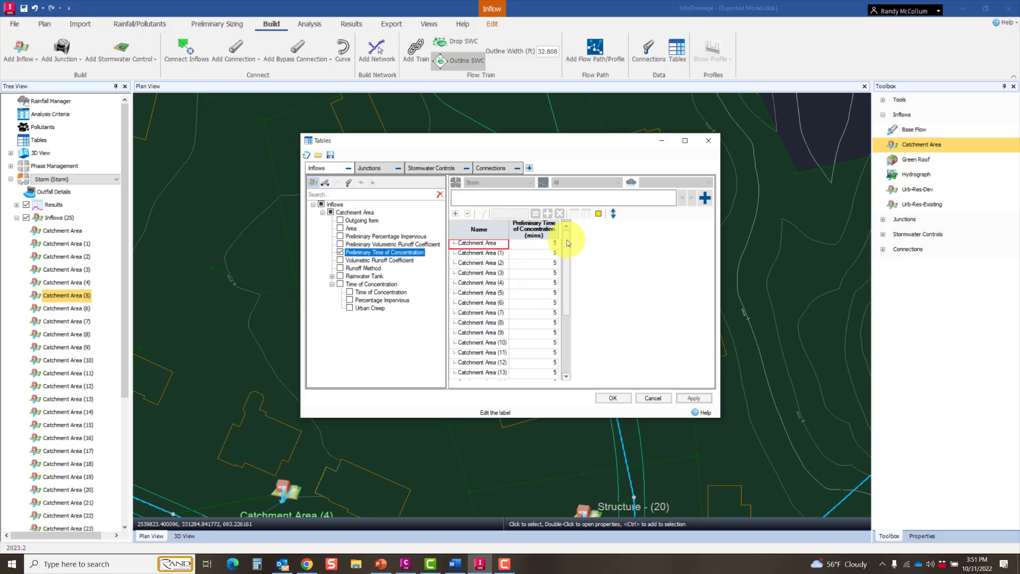
left_click_drag(567, 243, 564, 311)
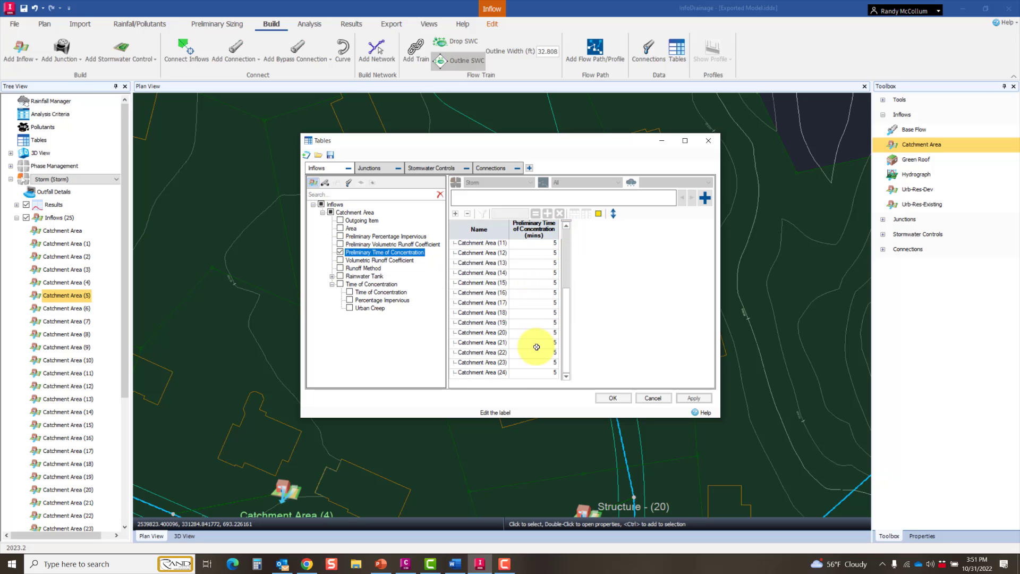
Step: Show only the Volumetric Runoff Coefficient column and set the coefficient to 0.900 for all catchment areas, accepting the table changes
left_click(340, 253)
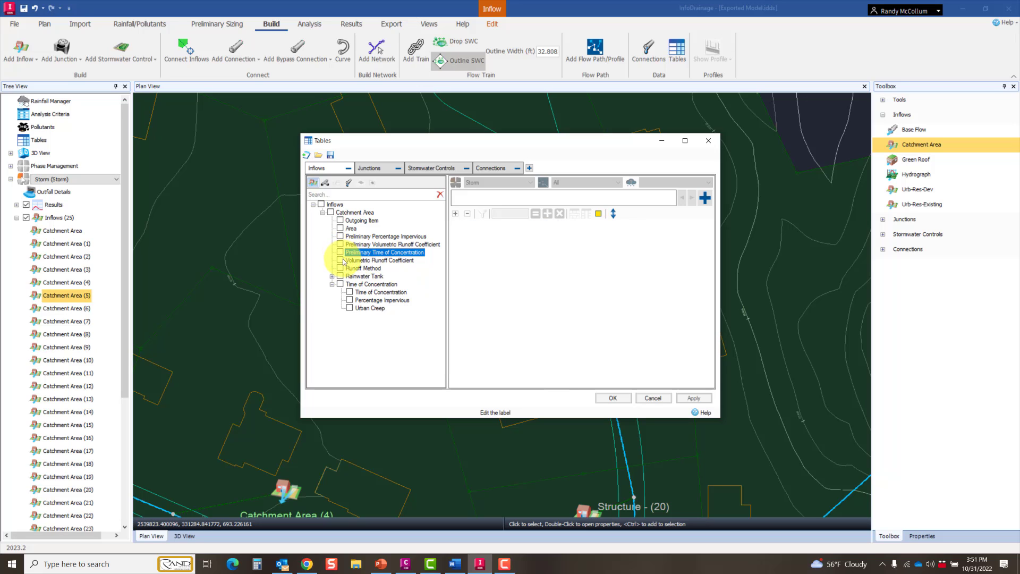
left_click(341, 261)
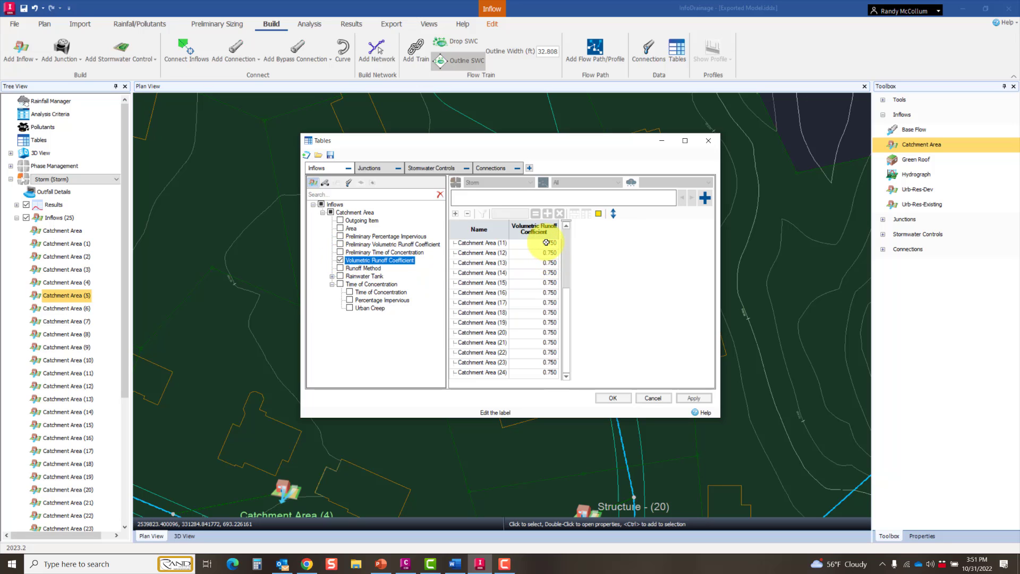
left_click_drag(565, 331, 563, 267)
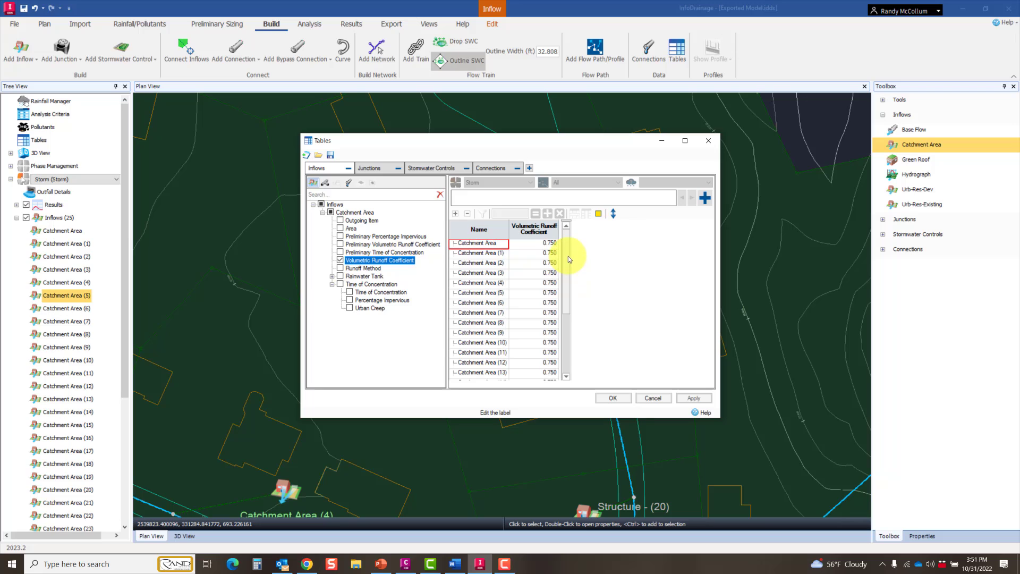
left_click(547, 243)
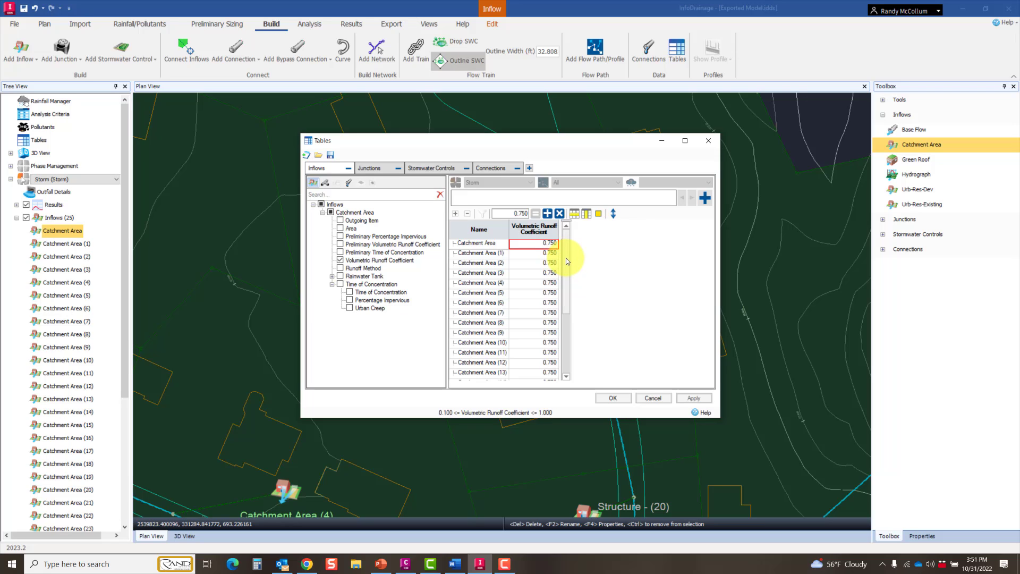
left_click_drag(566, 276, 566, 333)
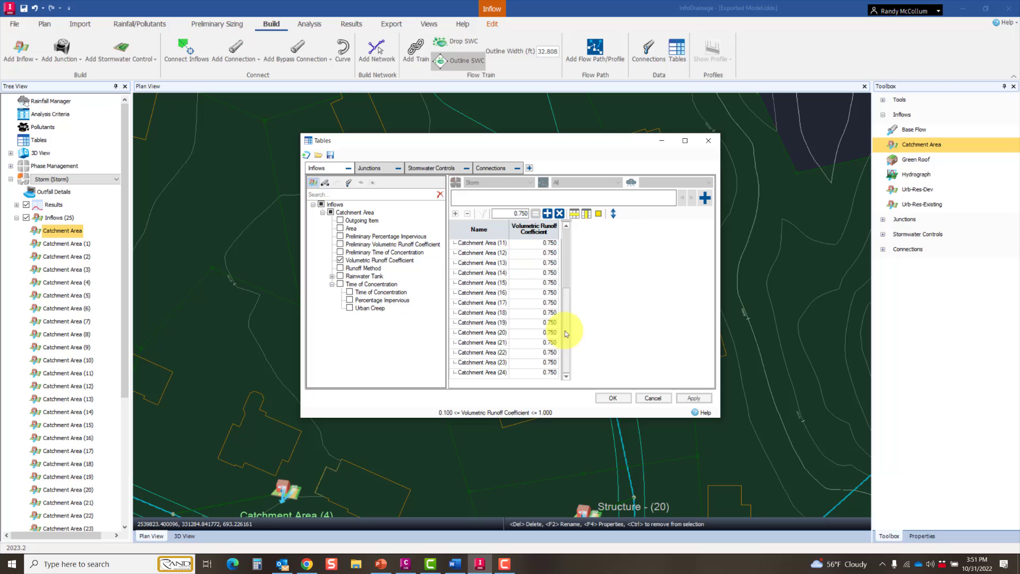
left_click(548, 372, "shift")
left_click(510, 214)
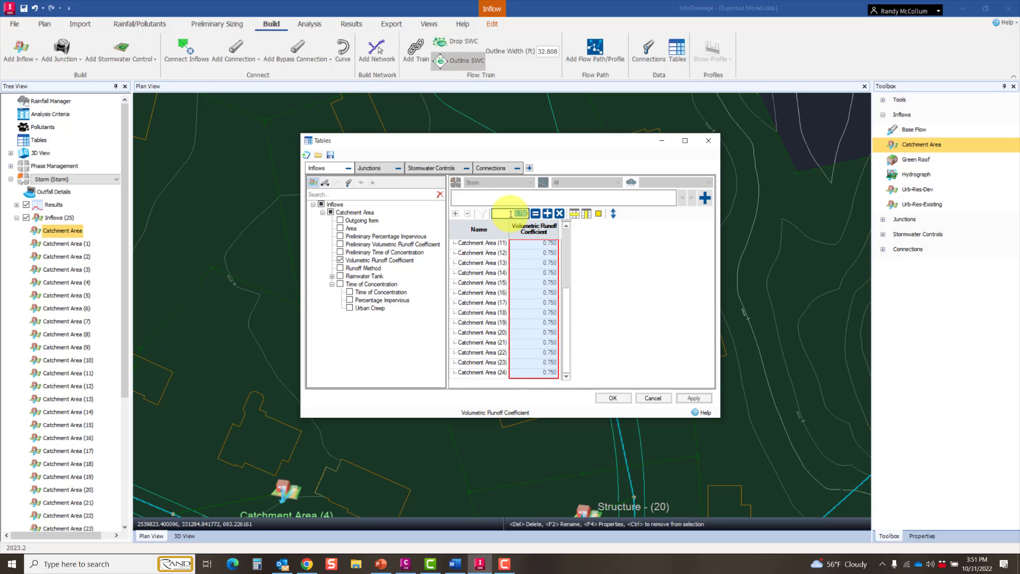
key("BackSpace")
left_click(532, 217)
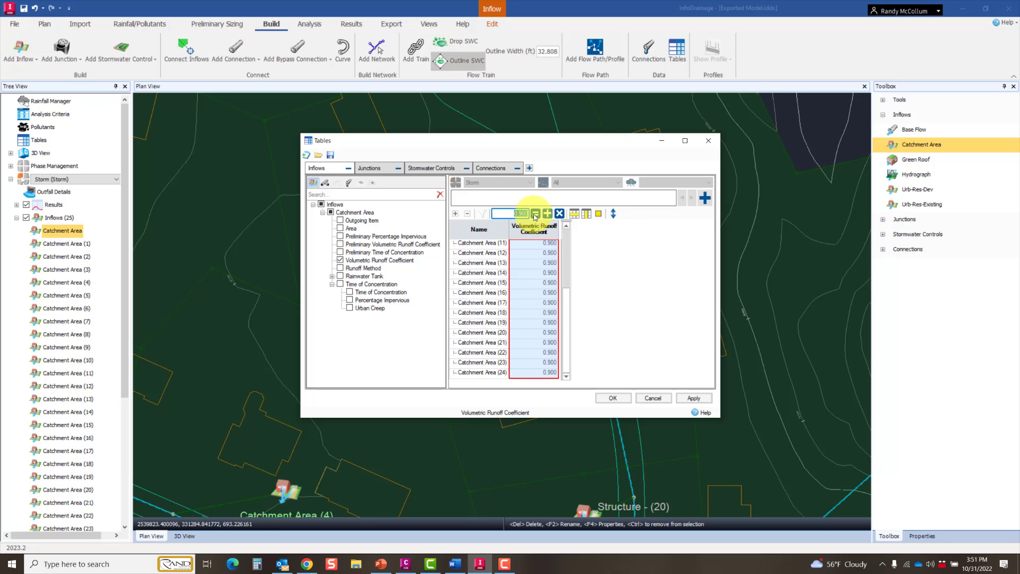
left_click(614, 398)
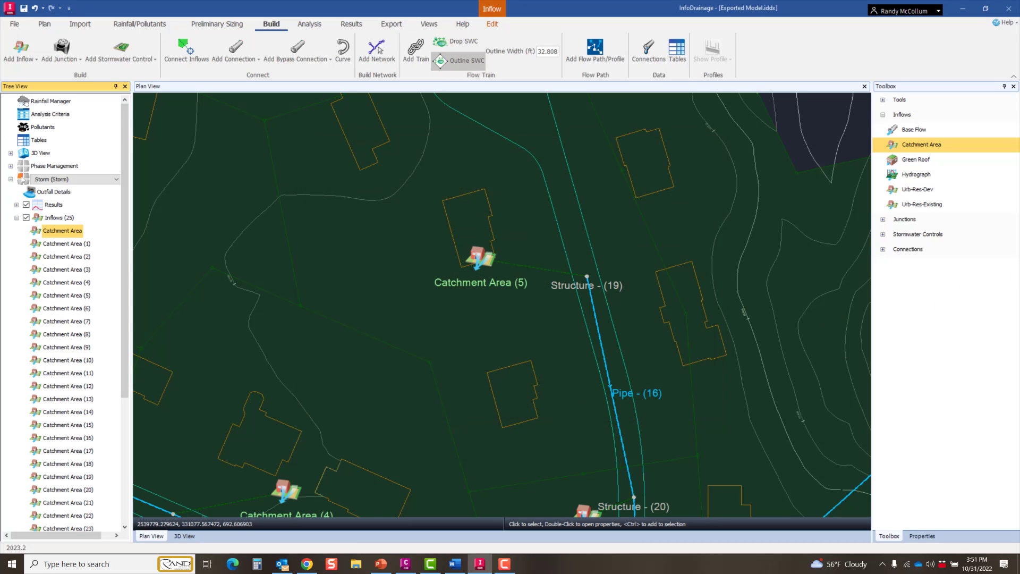
Step: Open the properties of Catchment Area (5) and check its volumetric runoff coefficients
left_click(479, 259)
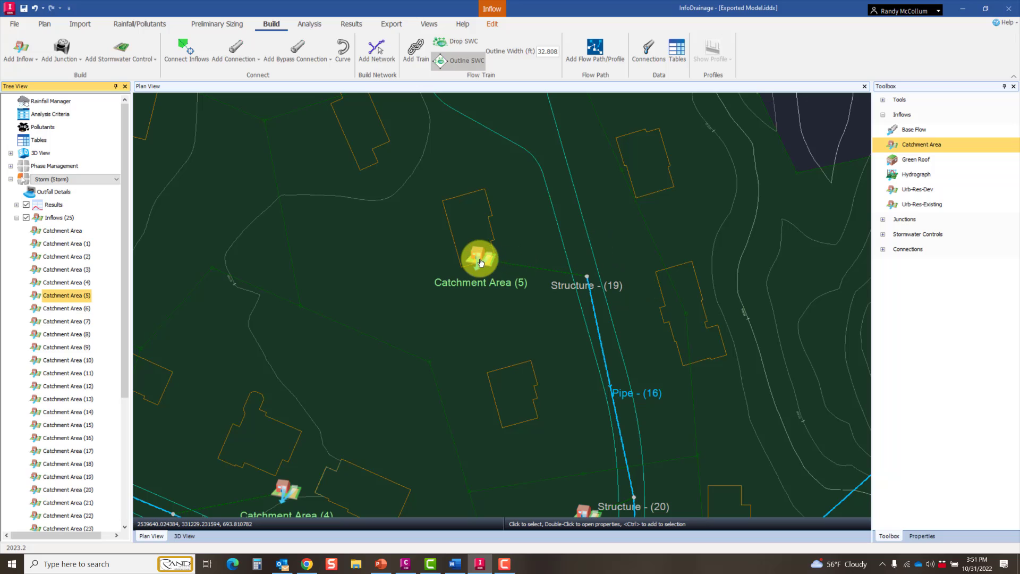
double_click(542, 368)
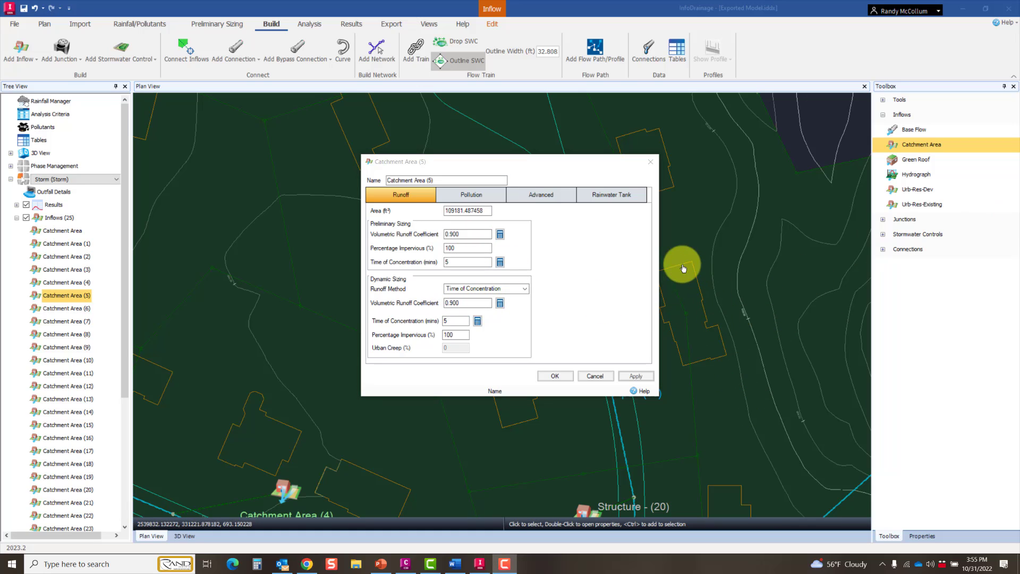
Step: Open the connections table, widen its attribute list and review Manning's n for all pipes
left_click(676, 57)
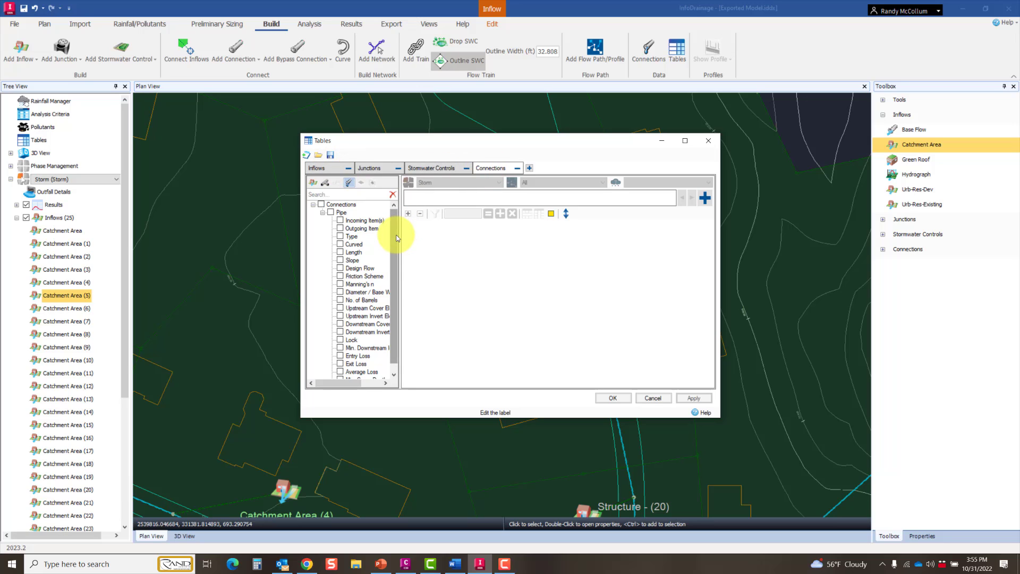
scroll(397, 254, "down", 1)
left_click_drag(399, 258, 430, 260)
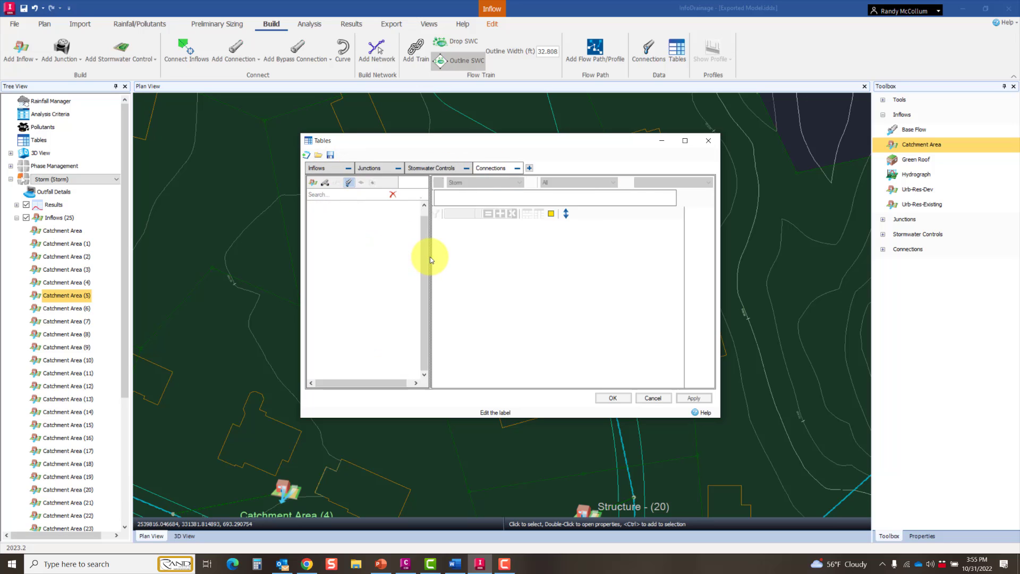
scroll(423, 257, "up", 1)
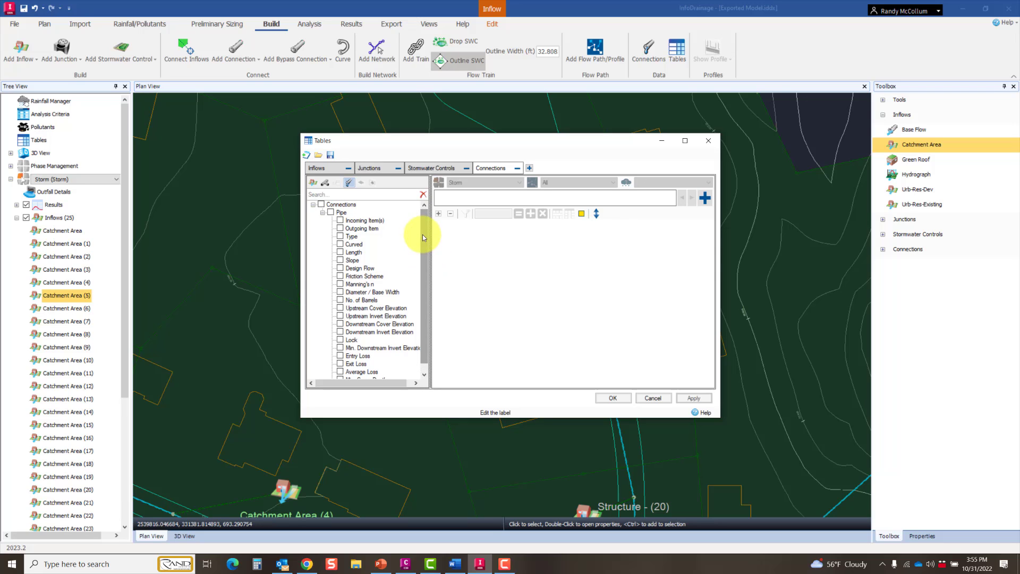
left_click(340, 284)
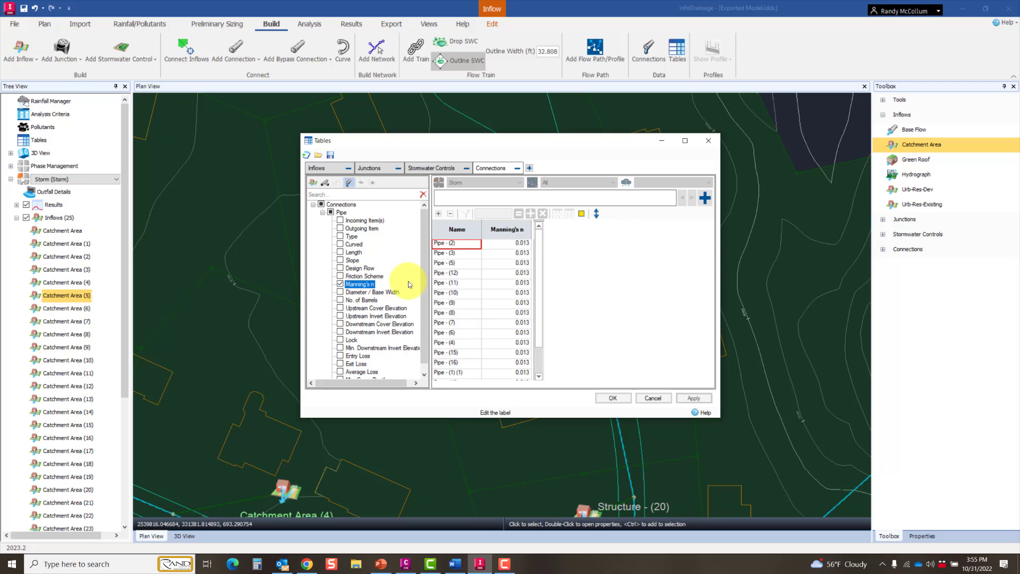
left_click(339, 284)
Step: Review the Diameter / Base Width and No. of Barrels columns for all pipes, clear them and close the tables
left_click(341, 291)
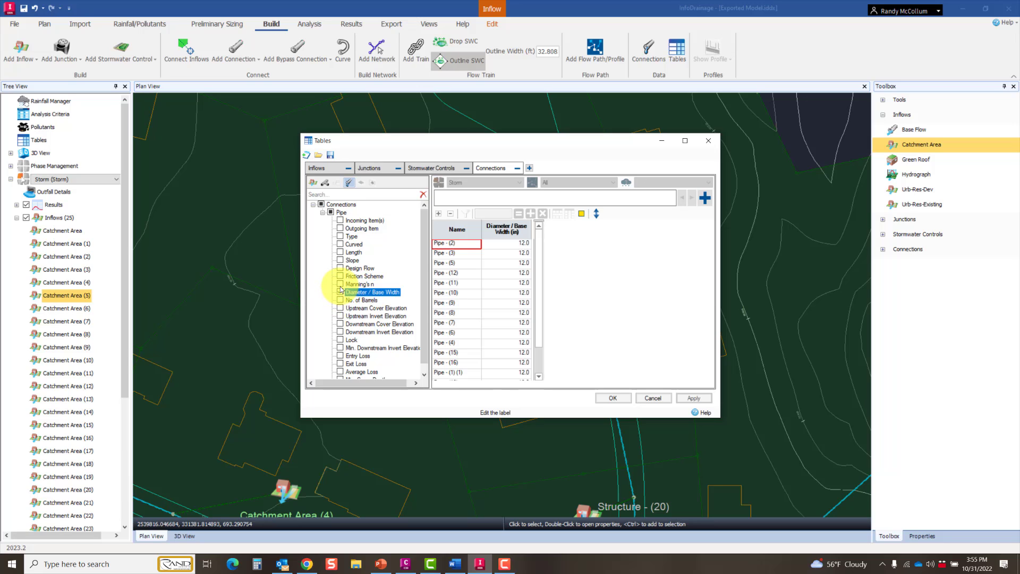
left_click(340, 300)
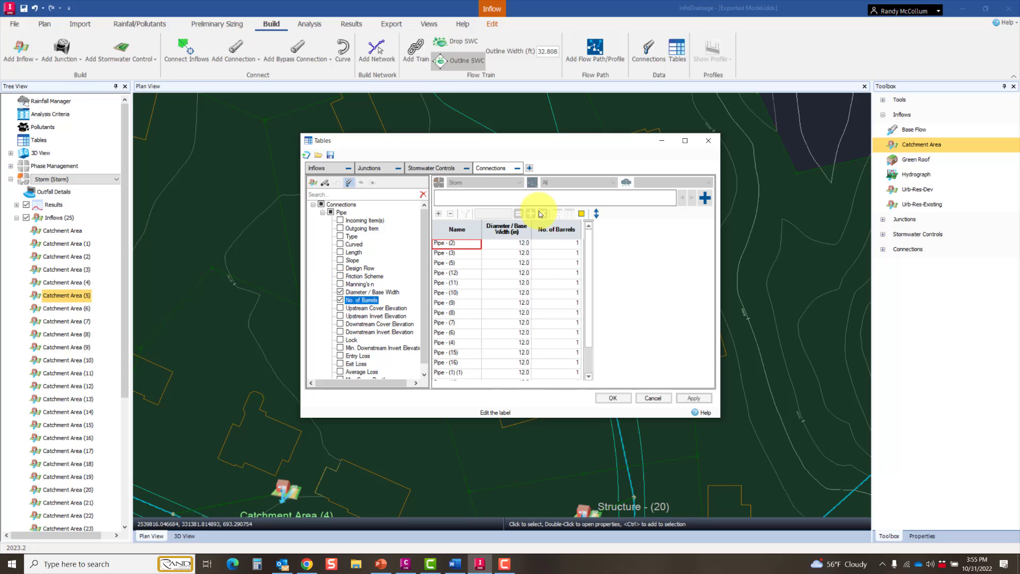
left_click(340, 292)
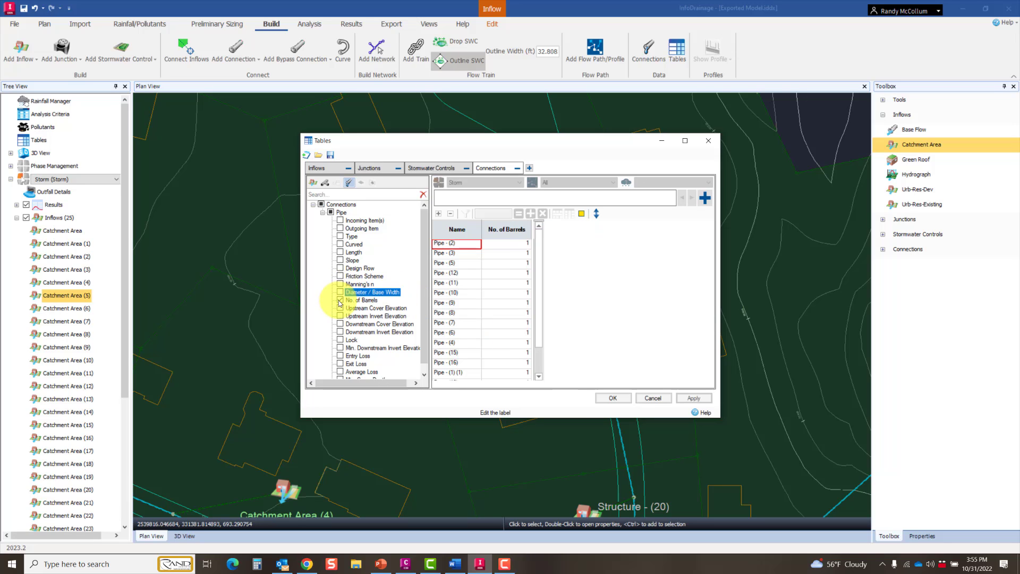
left_click(340, 301)
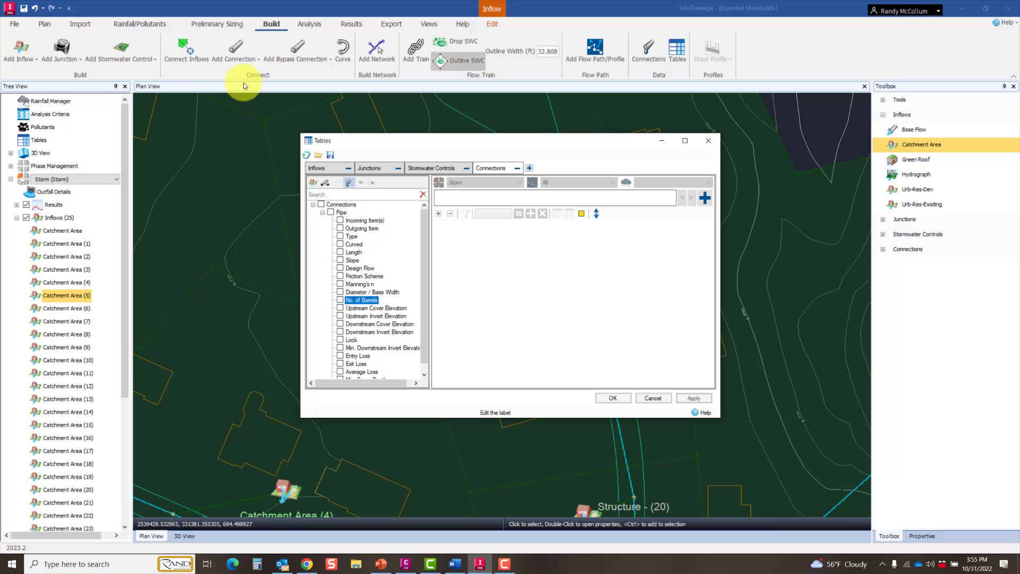
left_click(617, 400)
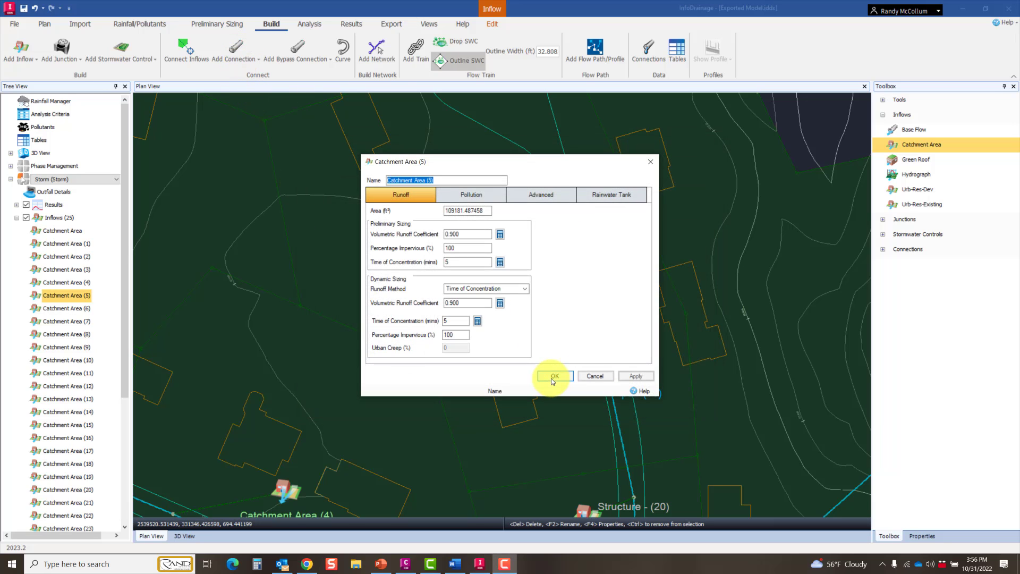
Step: Close the properties of Catchment Area (5) and examine the pipe layout around Structure - (5) and out to Structure - (6)
left_click(552, 375)
scroll(563, 426, "down", 2)
scroll(515, 268, "up", 3)
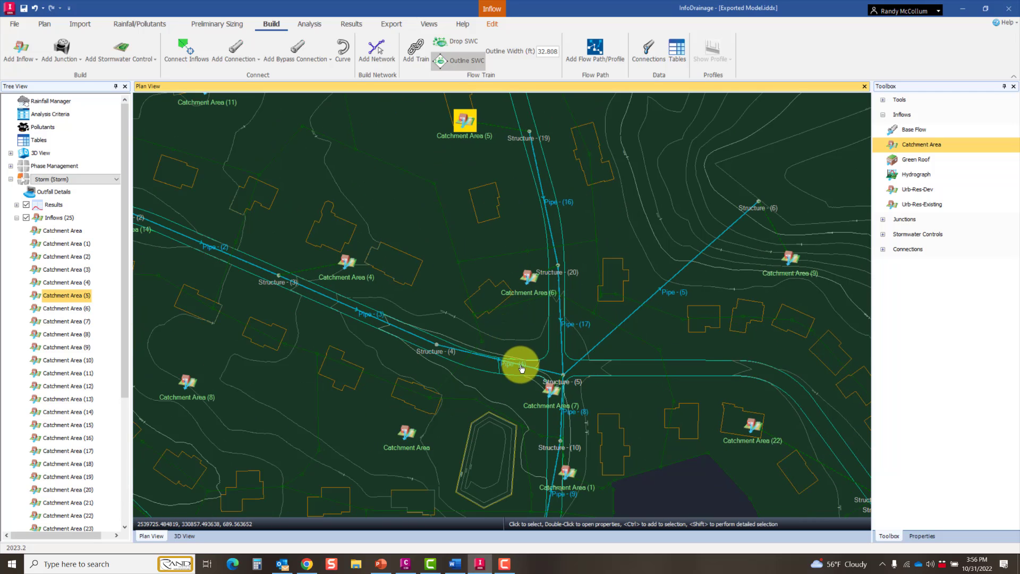
scroll(521, 368, "up", 1)
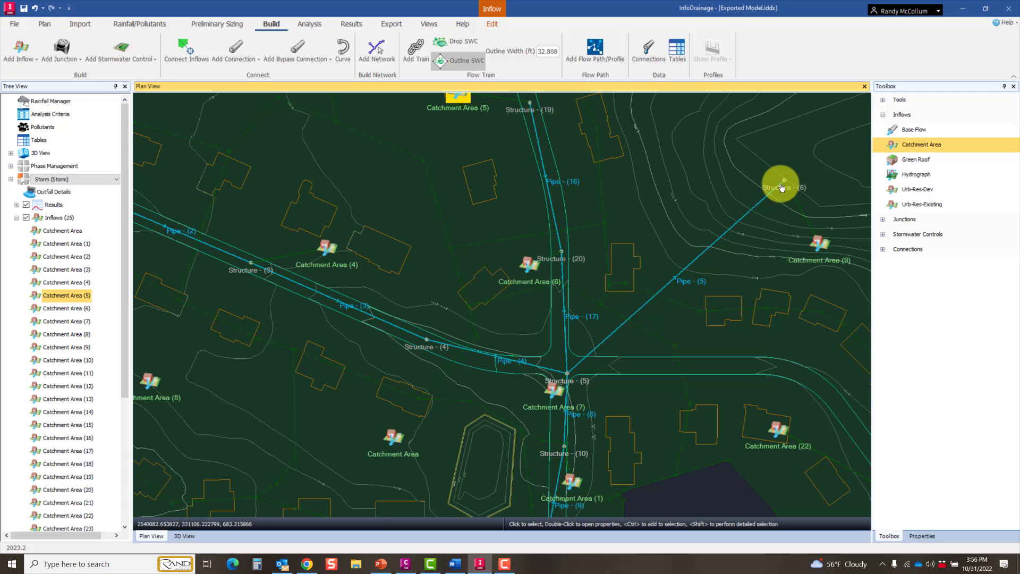
scroll(781, 187, "down", 3)
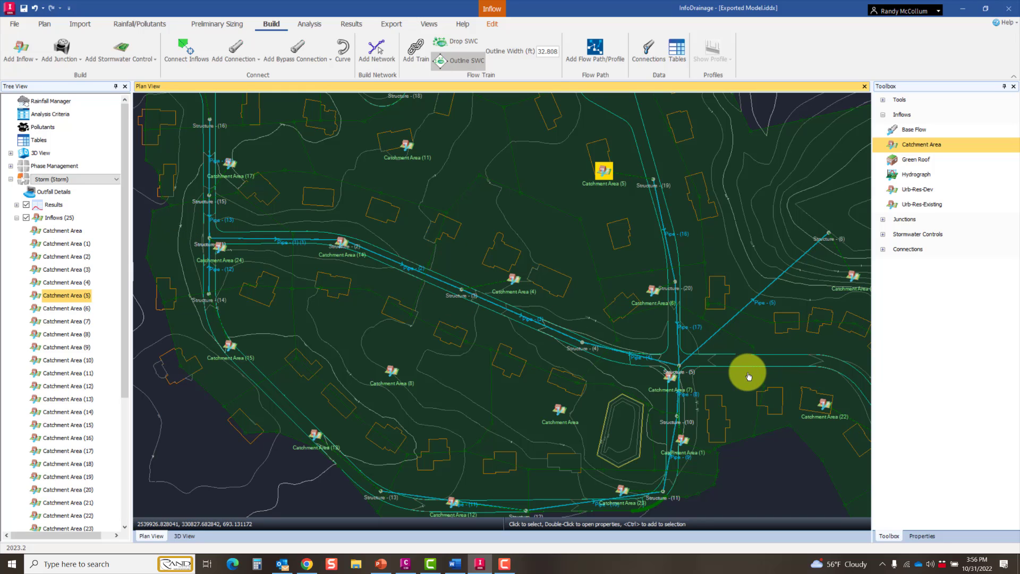
Step: Collapse the list of inflows and add a flow path from Structure - (16) to Structure - (6)
left_click(16, 218)
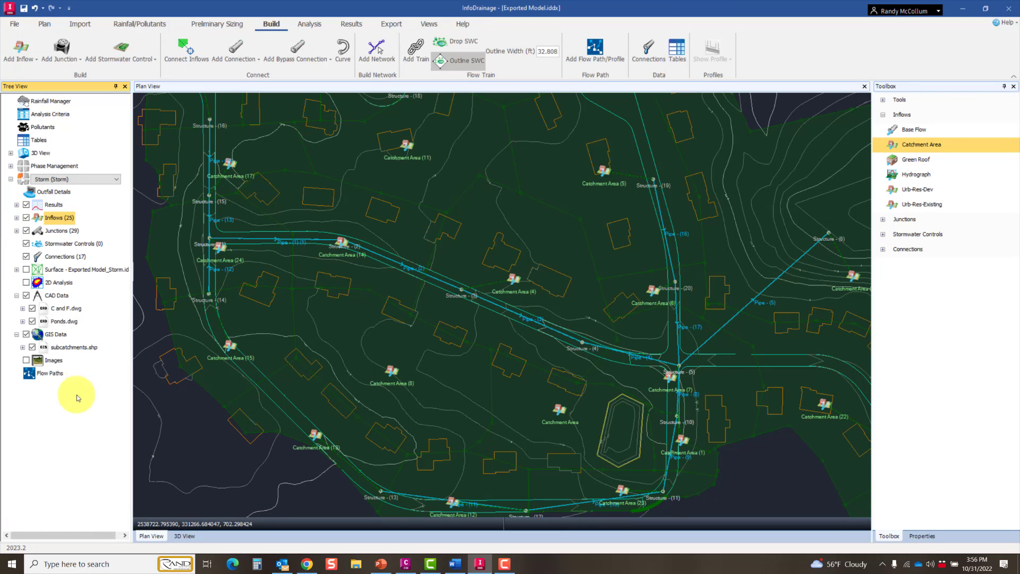
left_click(603, 57)
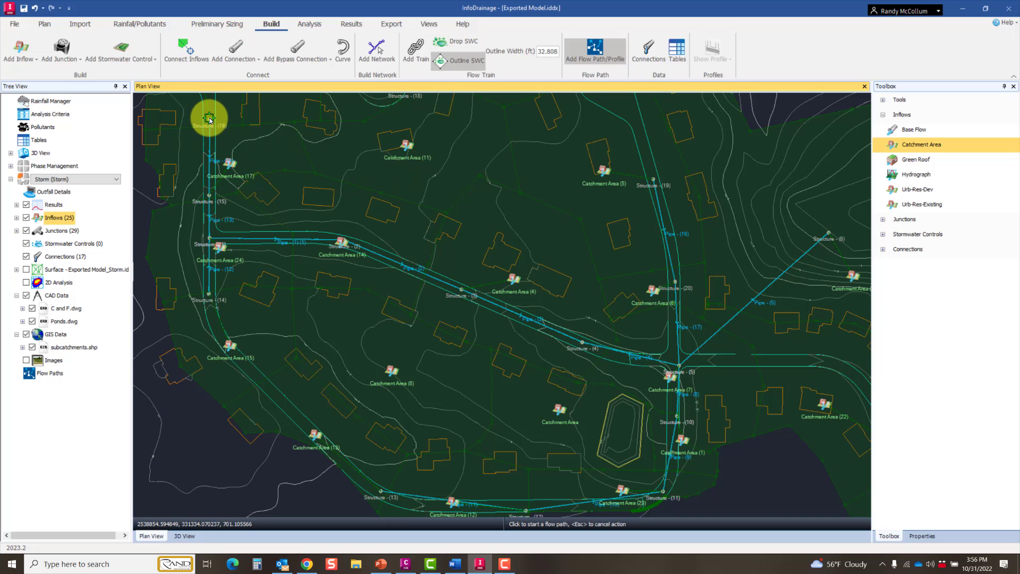
left_click(210, 119)
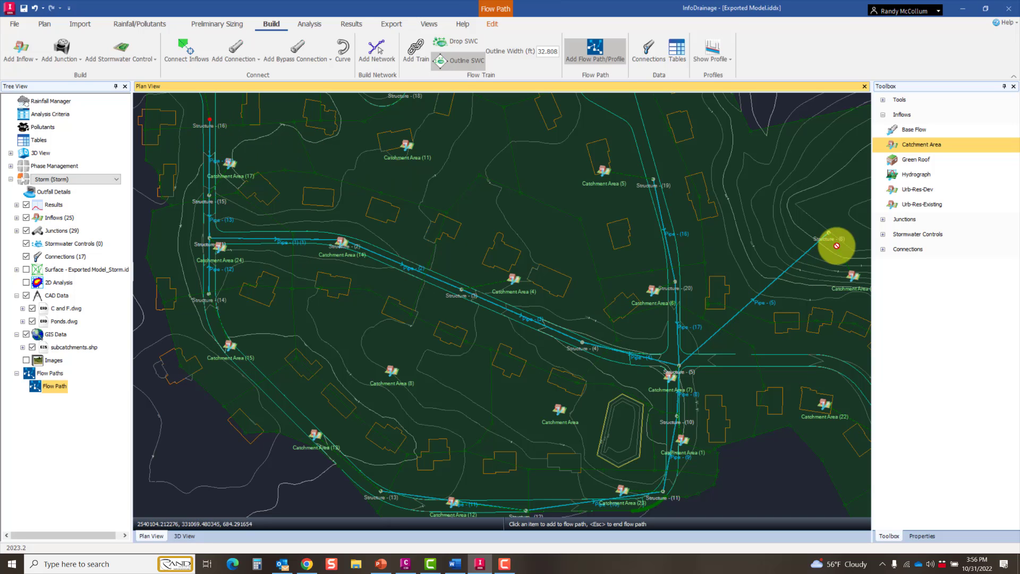
left_click(828, 234)
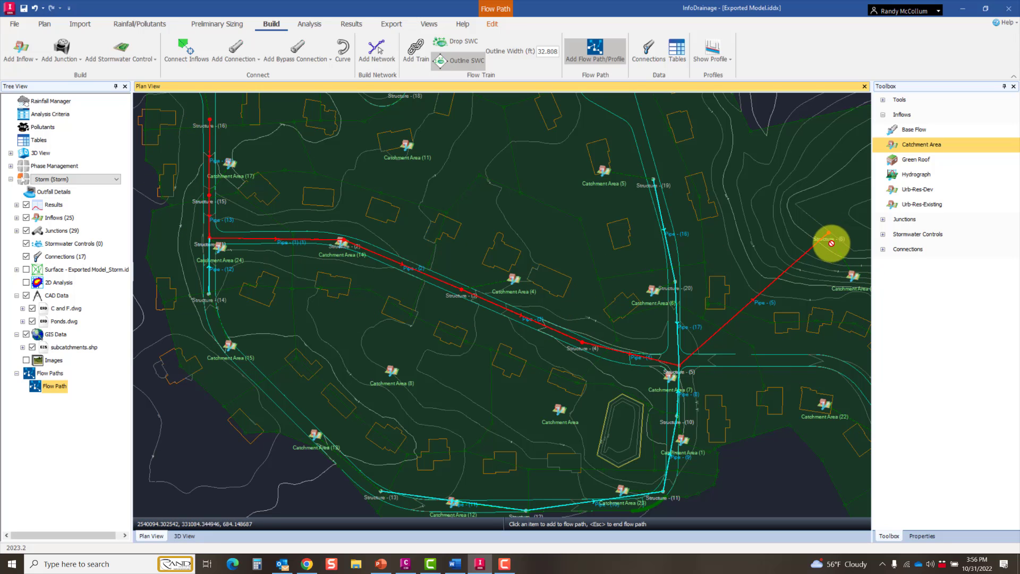
Step: Rename the new flow path as S16-S6
right_click(59, 389)
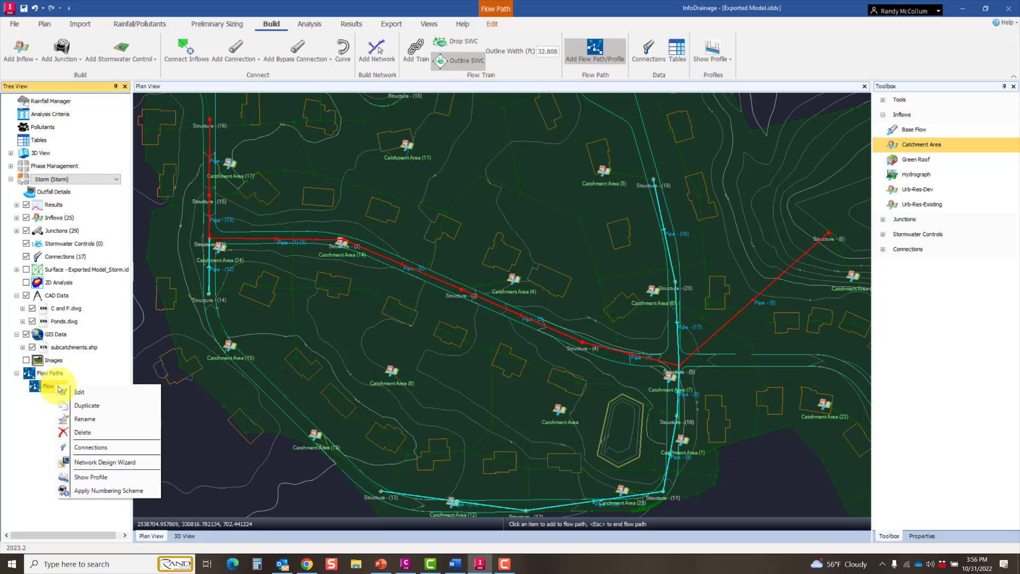
left_click(91, 428)
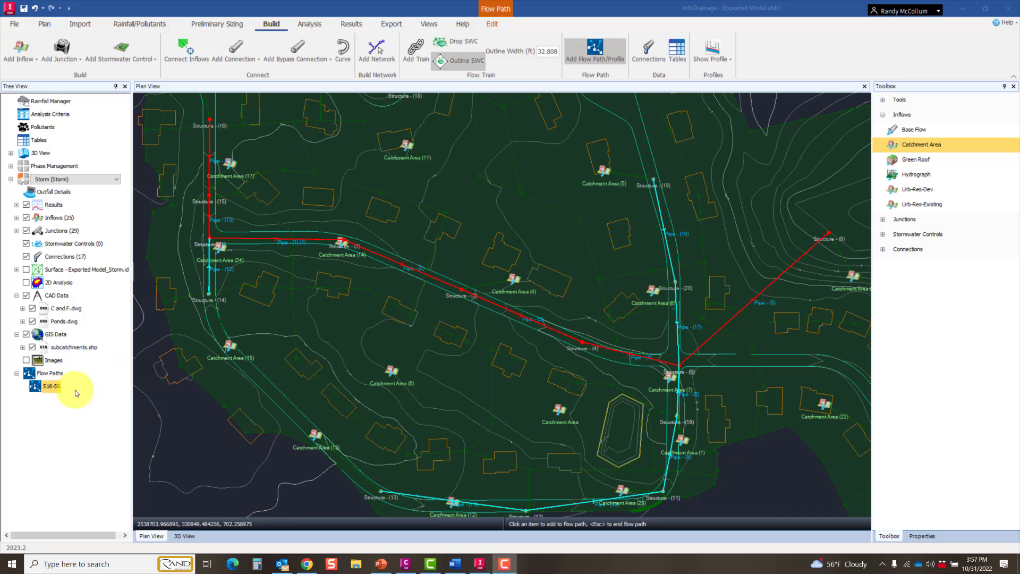
left_click(50, 387)
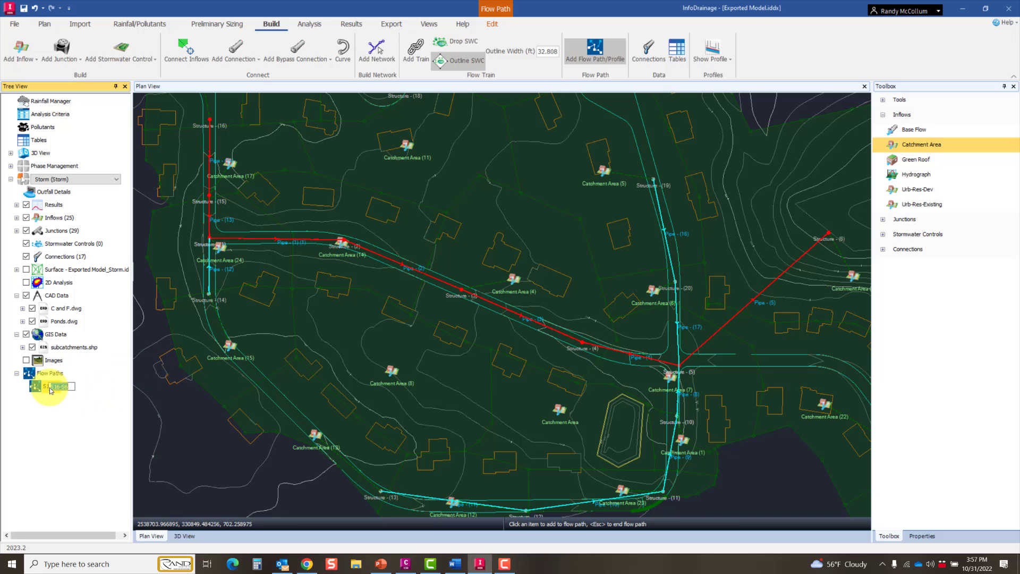
left_click(52, 24)
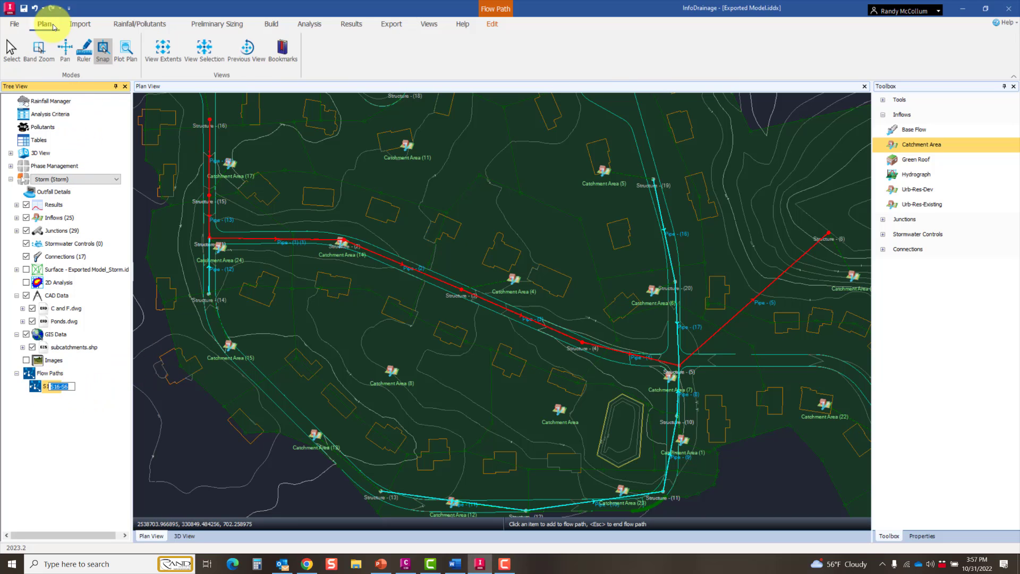
left_click(630, 52)
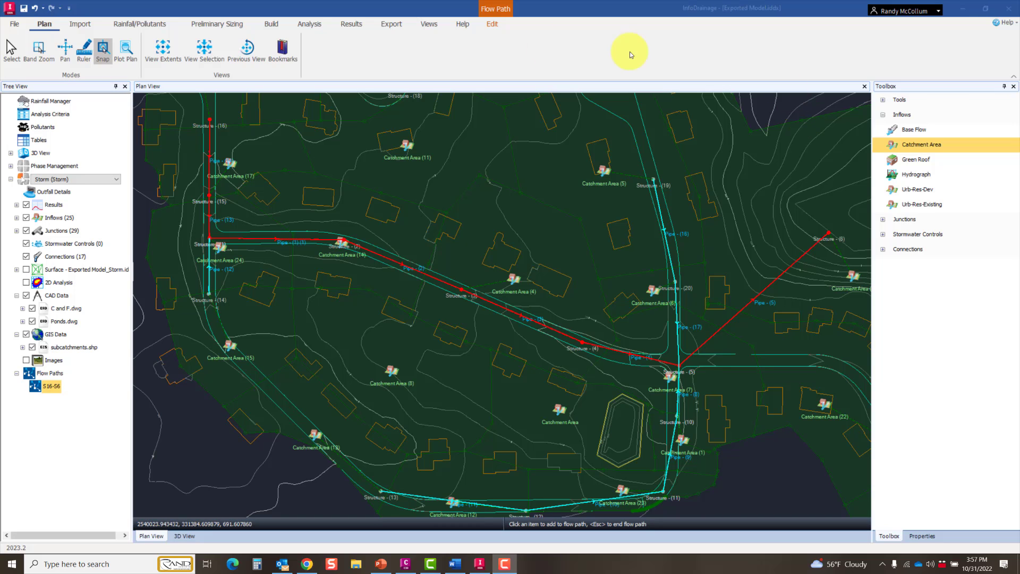
Step: Apply a numbering scheme to flow path S16-S6, renumbering connections with prefix MT and junctions with prefix MTC, both starting at 1
left_click(503, 23)
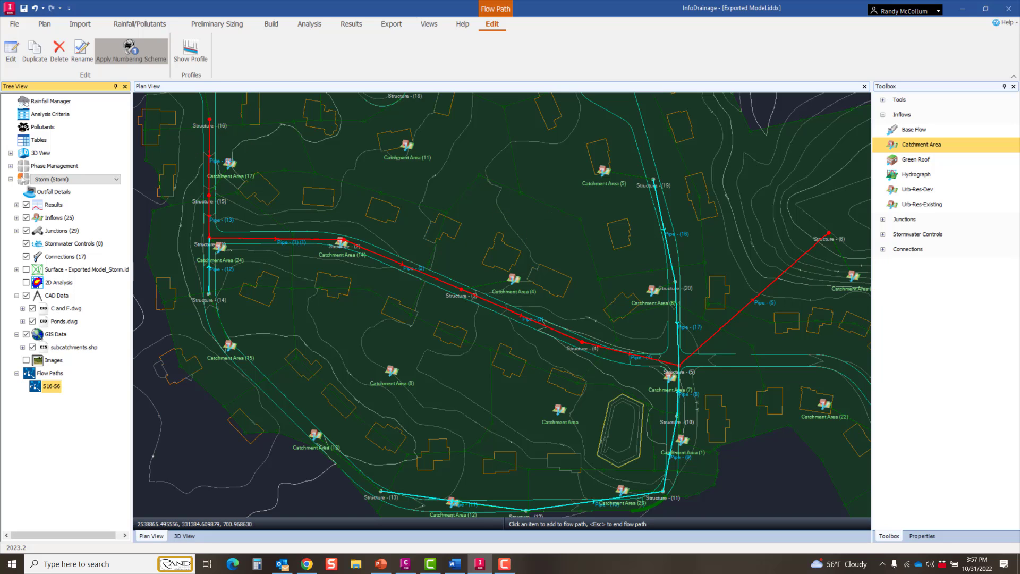
left_click(131, 51)
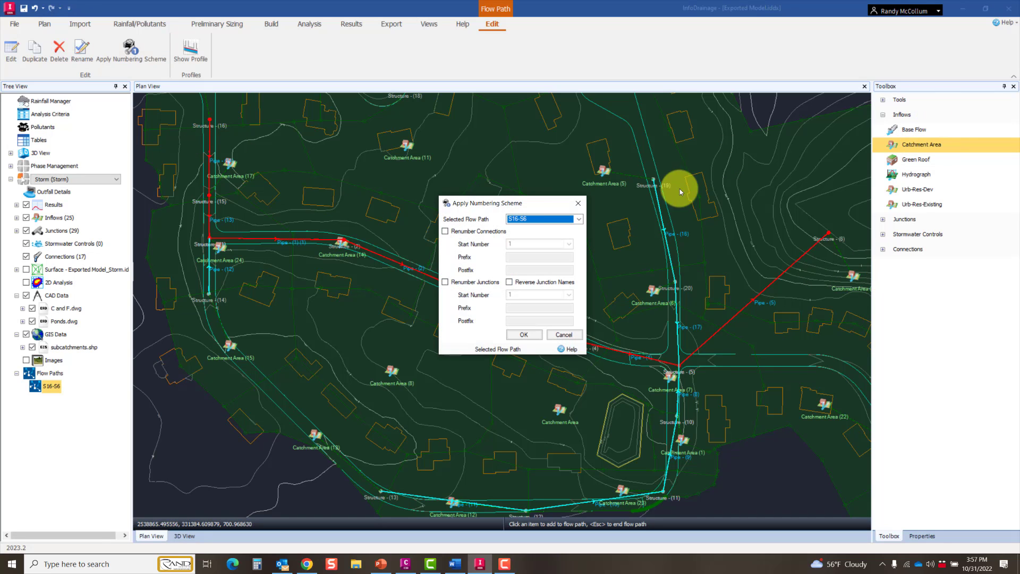
left_click(444, 232)
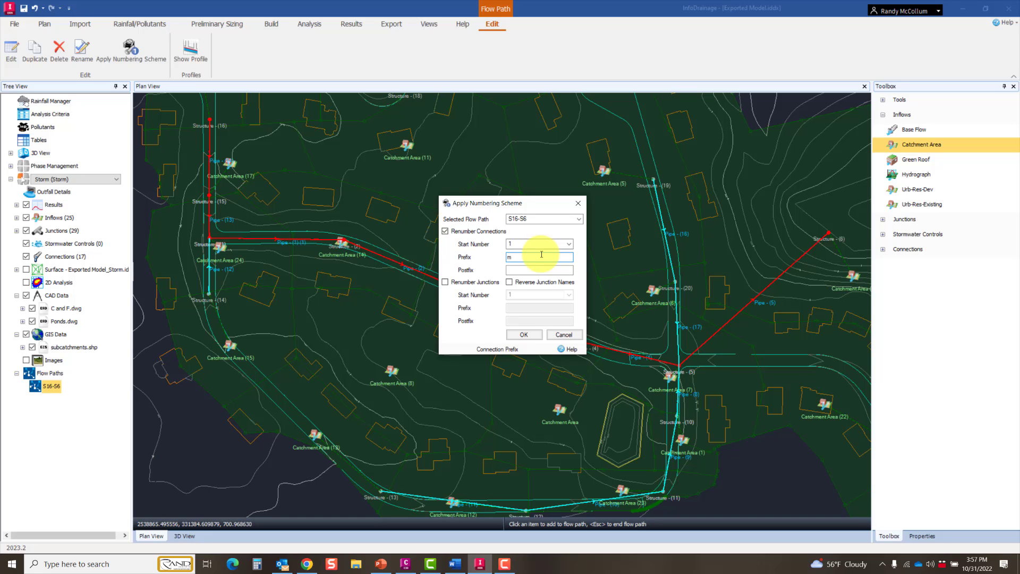
left_click(446, 282)
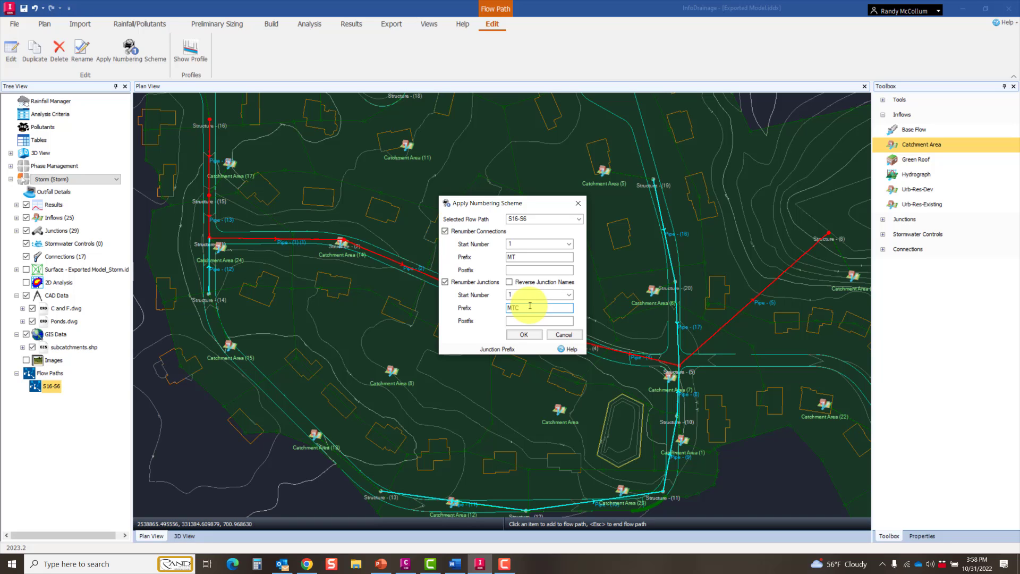
left_click(530, 335)
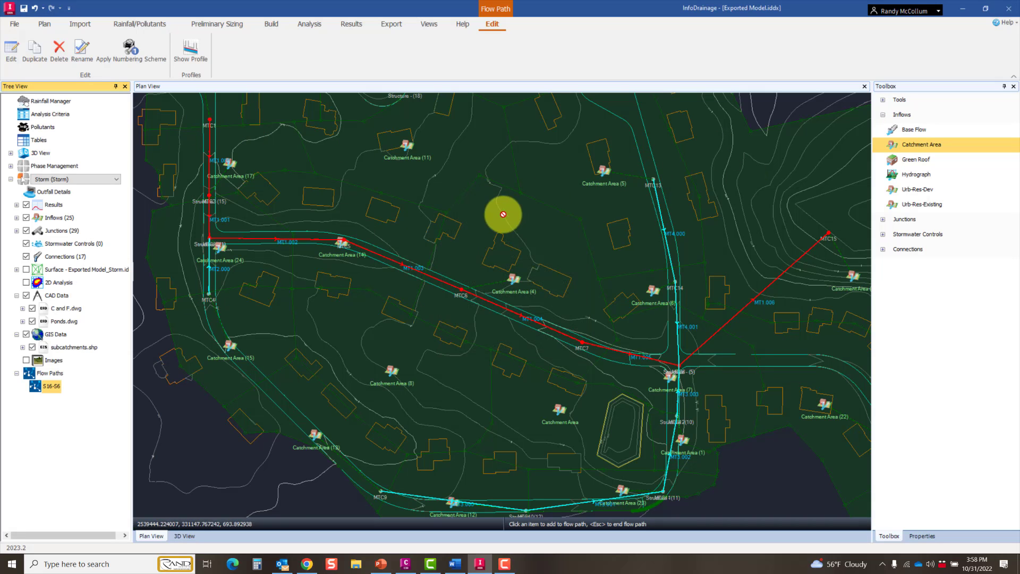
Step: Examine the renumbered pipe and junction labels along the main flow path and its branches in plan
scroll(269, 155, "up", 5)
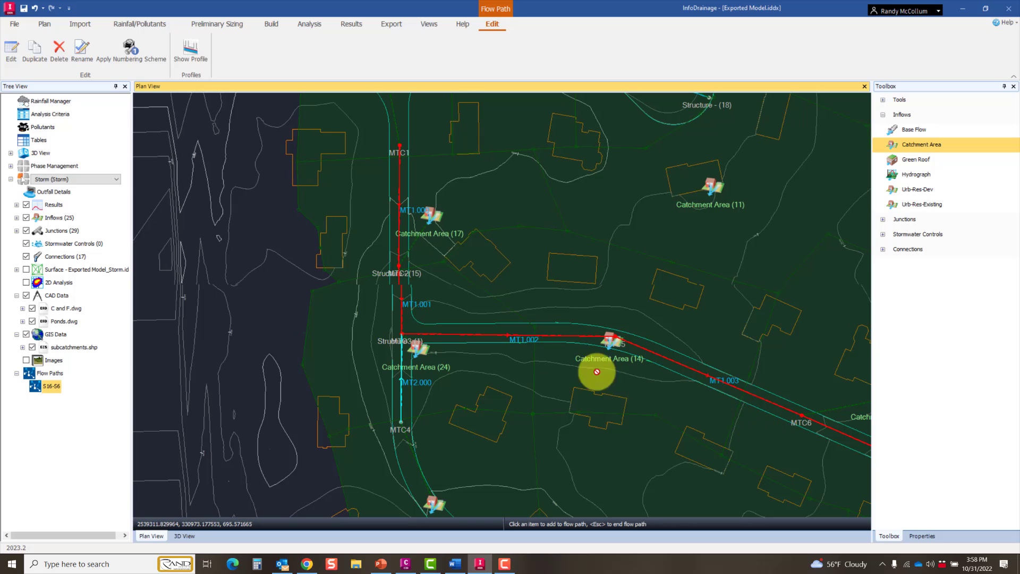
middle_click_drag(707, 412, 214, 244)
middle_click_drag(613, 369, 403, 454)
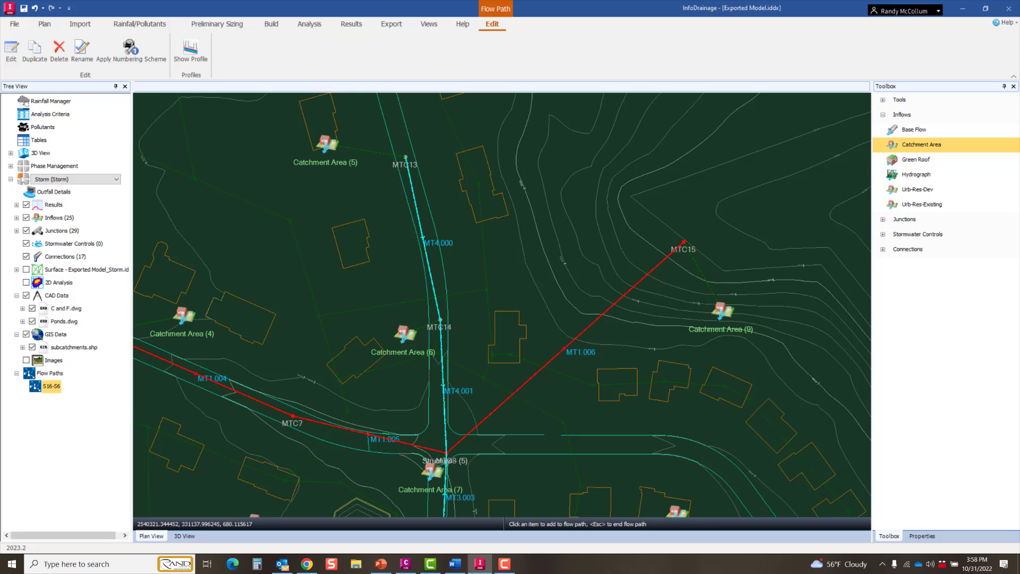
middle_click_drag(610, 371, 774, 260)
scroll(659, 314, "down", 2)
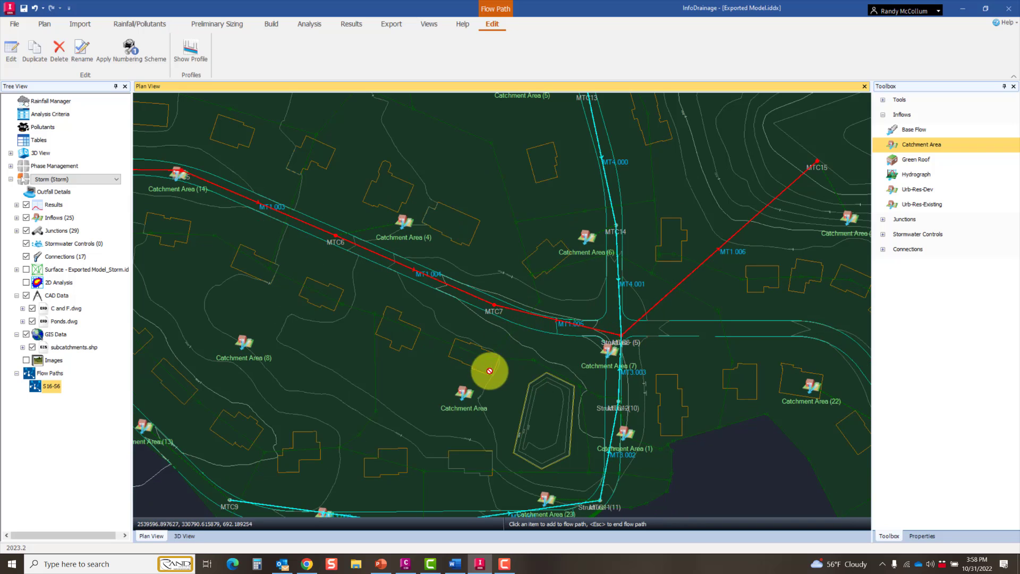
middle_click_drag(486, 372, 694, 460)
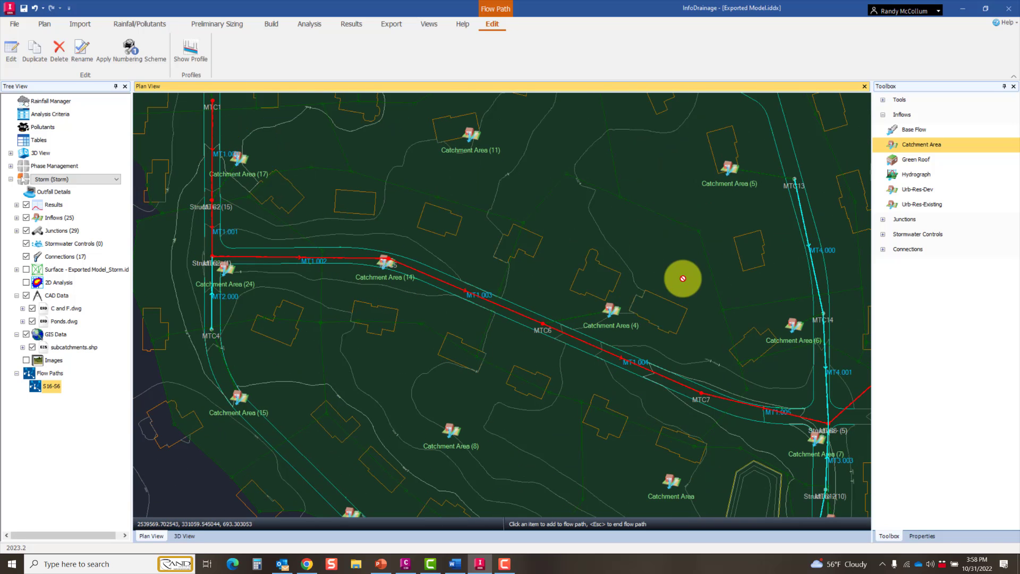
middle_click_drag(745, 326, 594, 276)
scroll(696, 399, "up", 5)
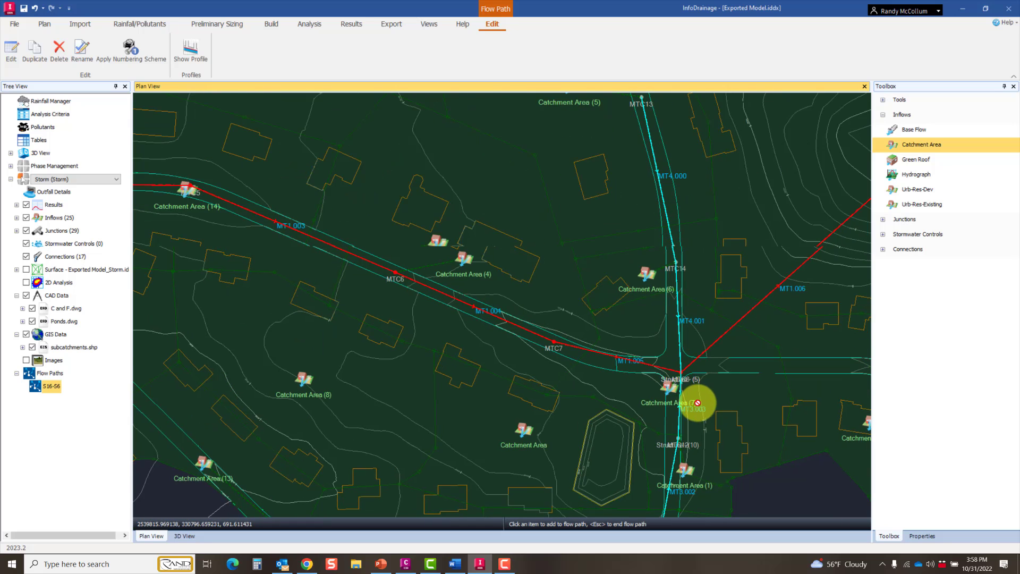
middle_click_drag(706, 419, 786, 175)
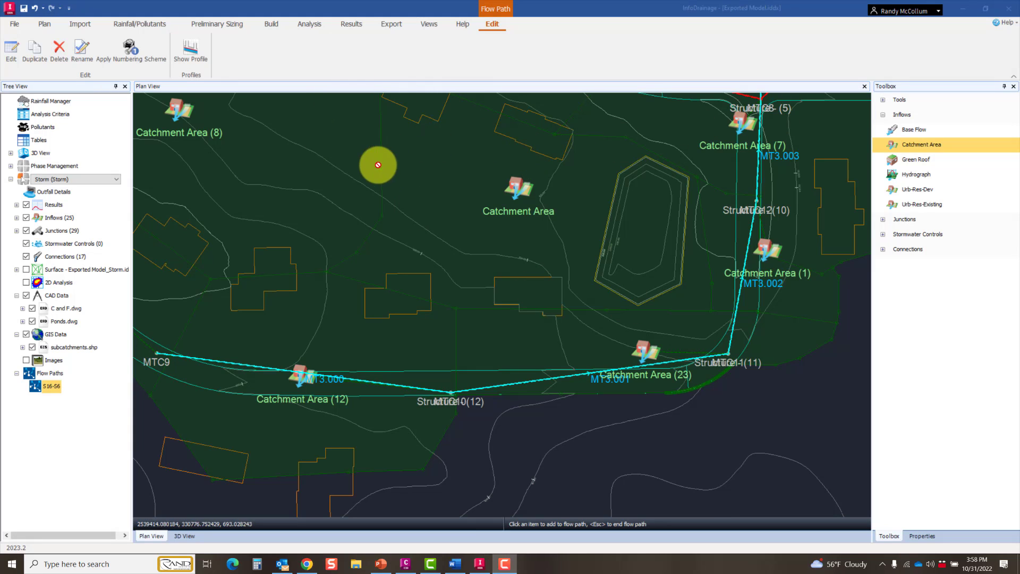
scroll(448, 252, "down", 1)
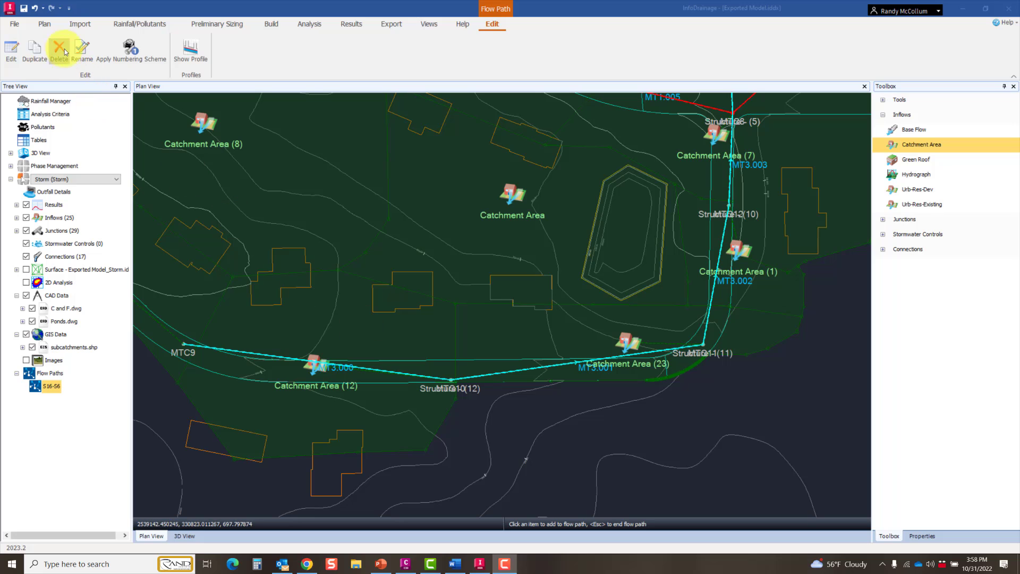
Step: Return to selection mode and set the plan text height to 8 ft in the display settings
left_click(46, 24)
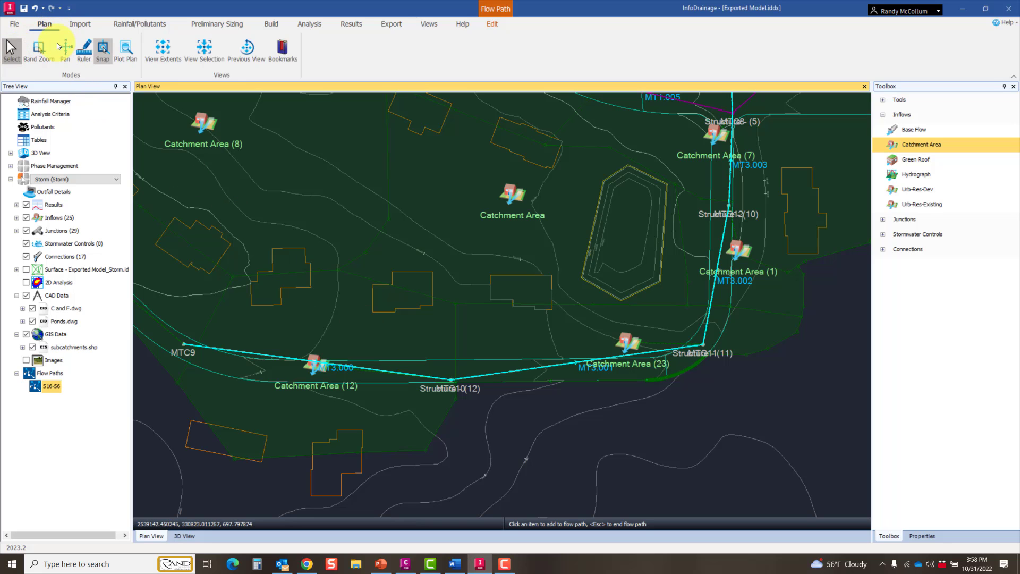
left_click(429, 24)
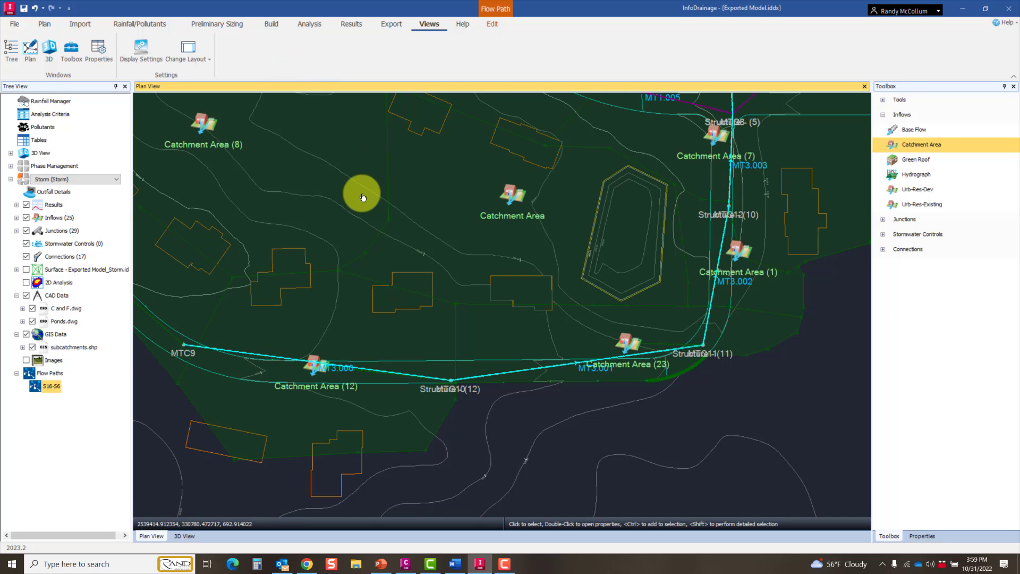
middle_click_drag(360, 191, 344, 214)
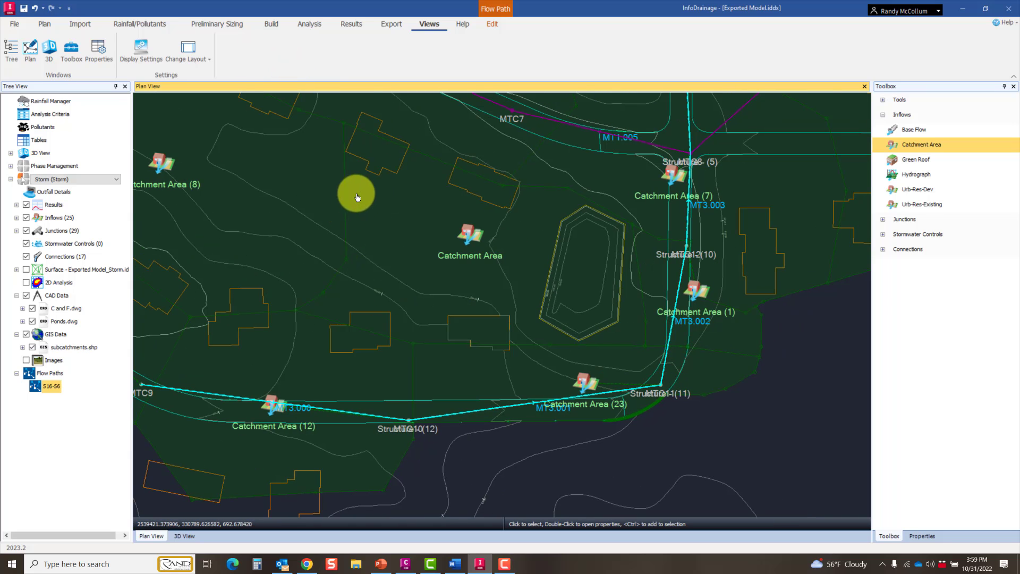
left_click(150, 50)
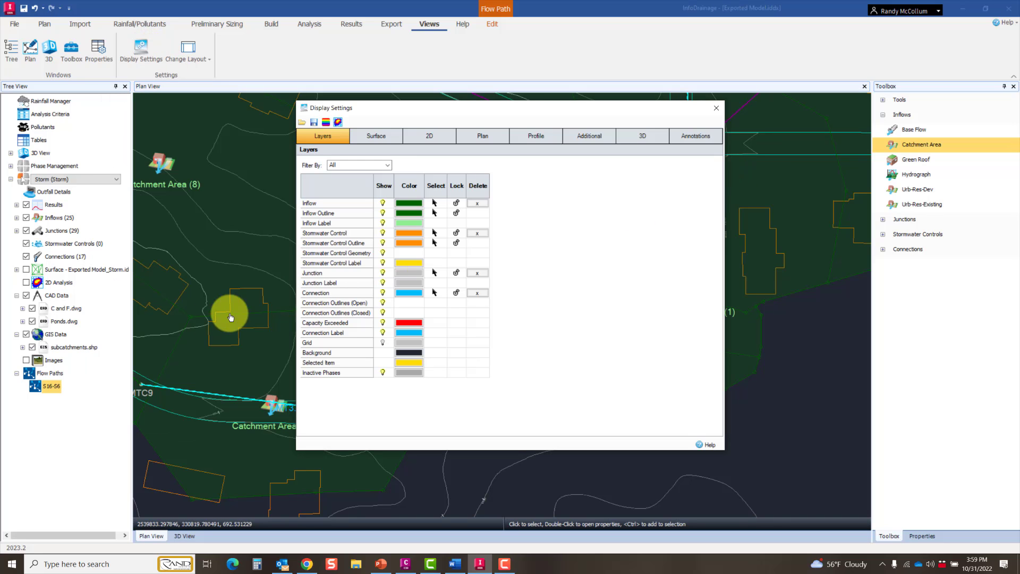
left_click(480, 137)
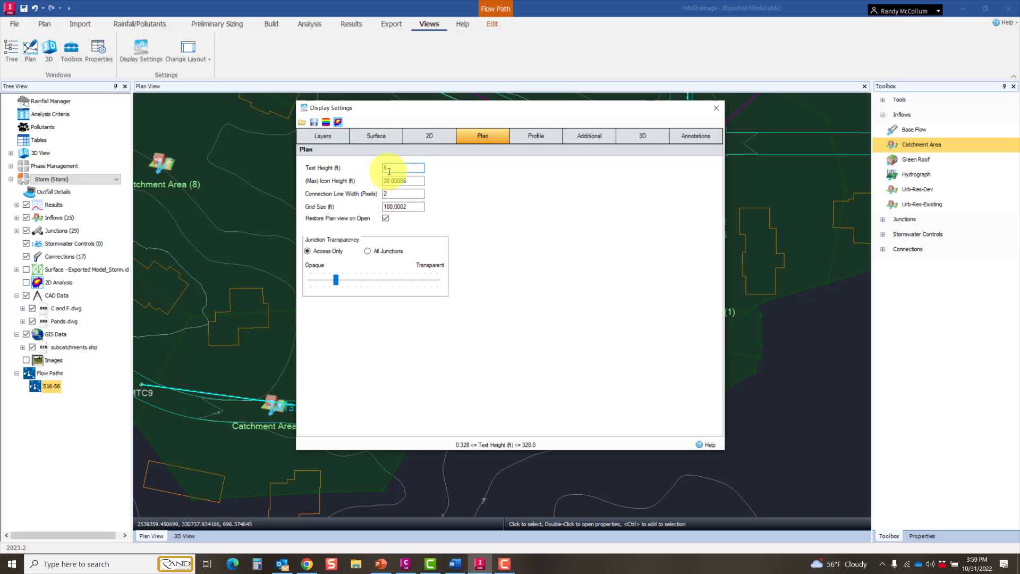
key("Return")
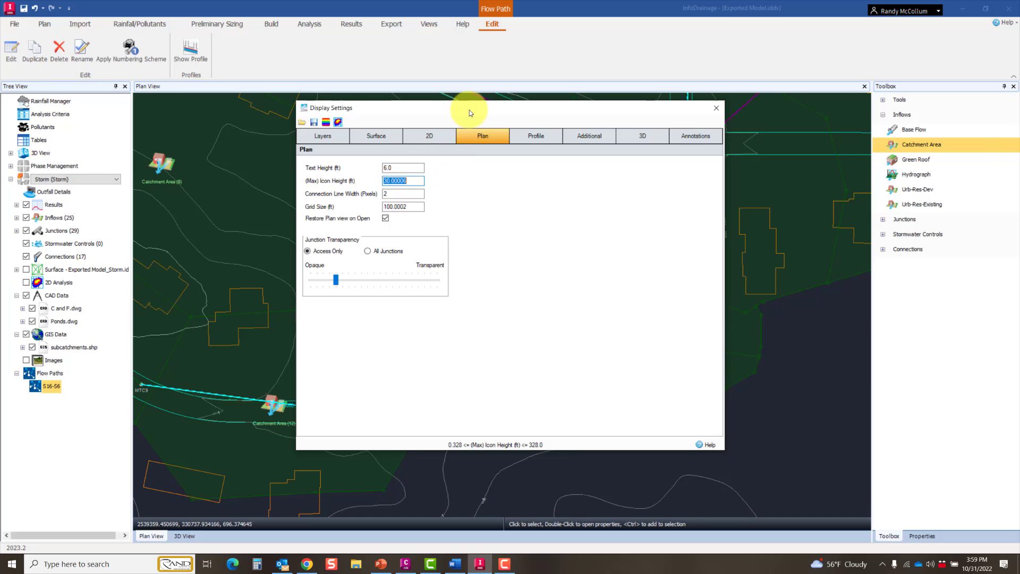
left_click_drag(470, 110, 689, 125)
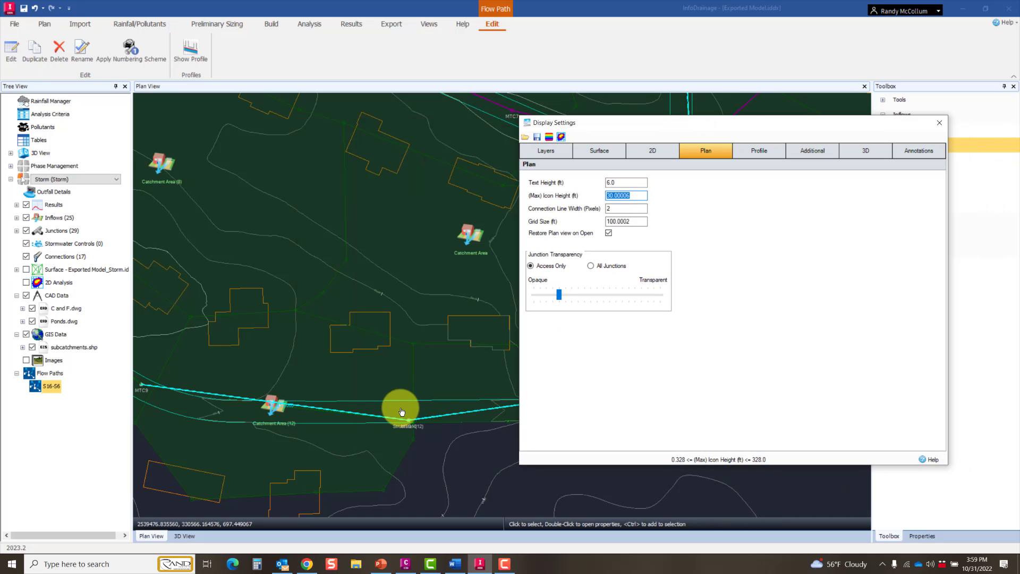
left_click(634, 182)
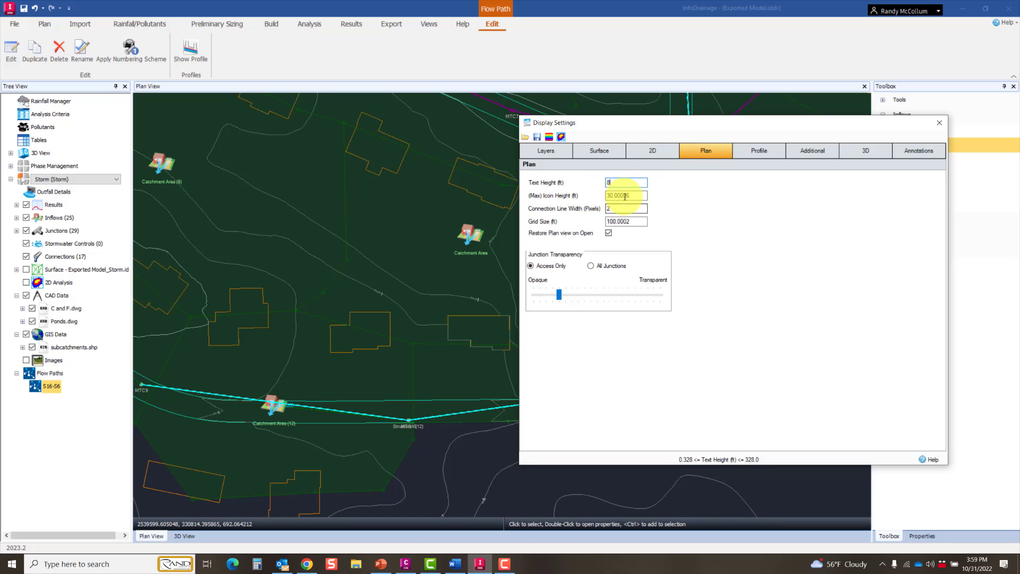
Step: Set the plan's maximum icon height to 20 ft, close the display settings and check the labels across the network
left_click(633, 193)
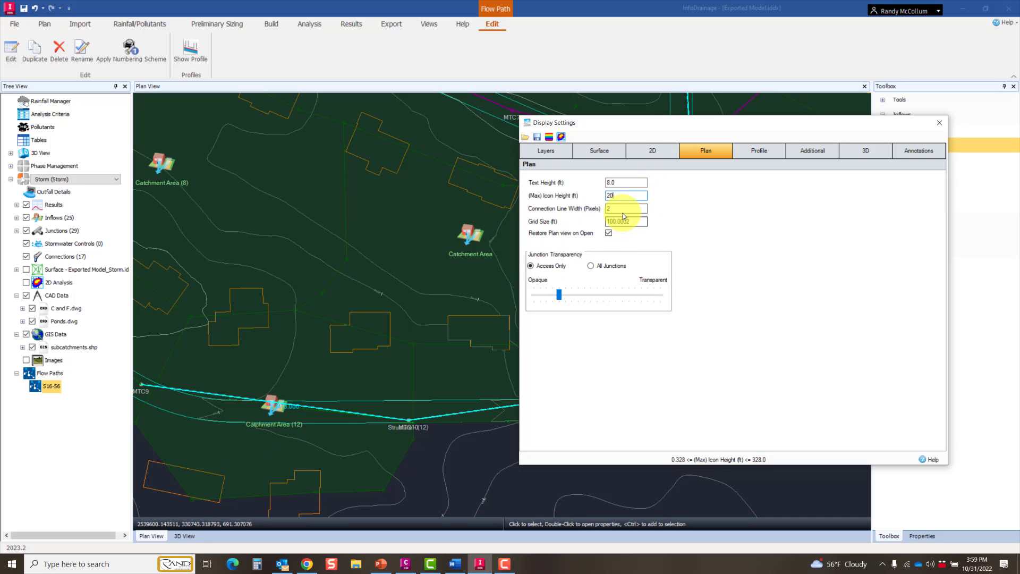
left_click(623, 210)
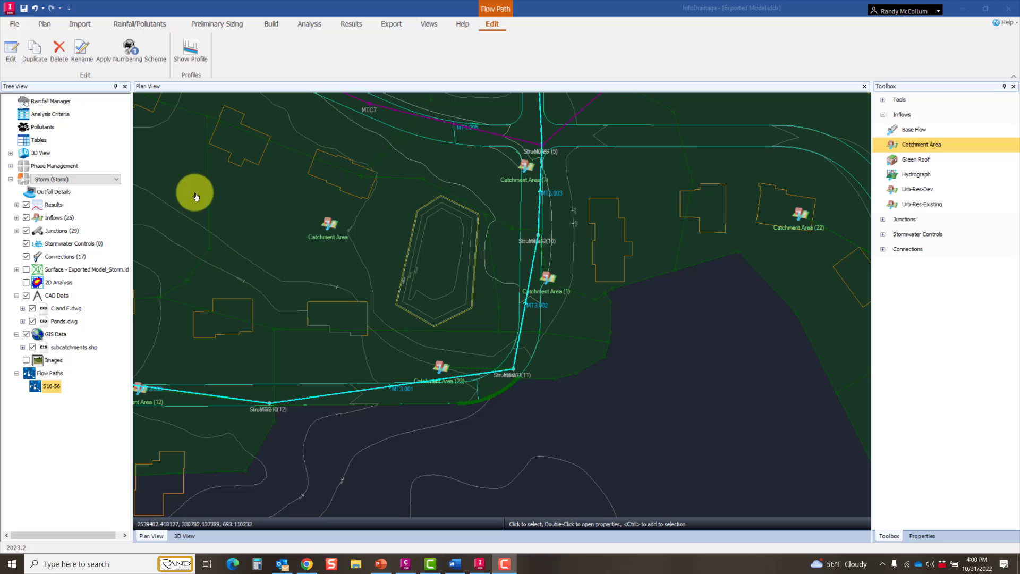
left_click(326, 245)
middle_click_drag(325, 245, 720, 439)
scroll(645, 387, "down", 3)
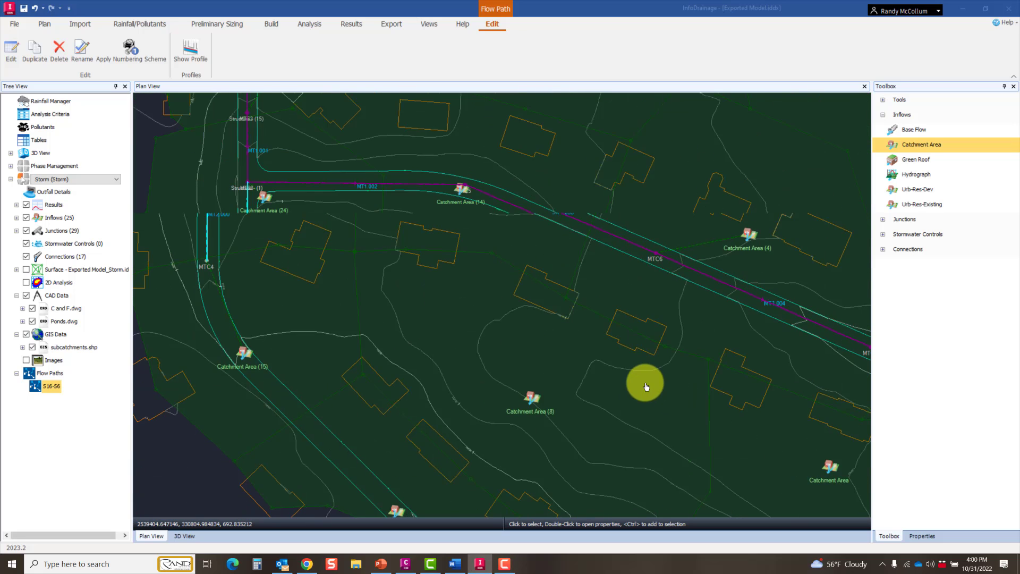
scroll(471, 346, "down", 3)
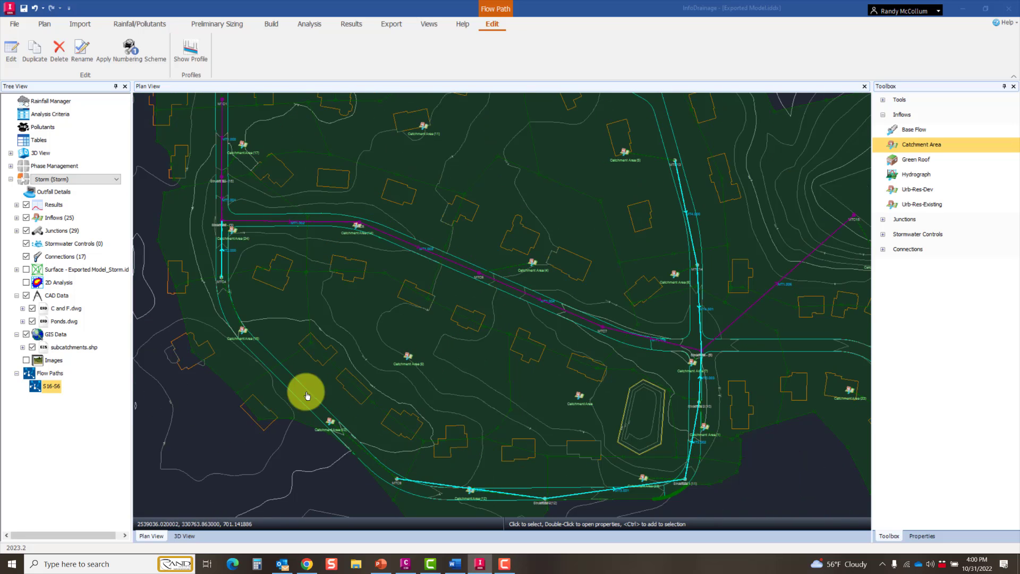
Step: Show the profile of flow path S16-S6 and examine its pipes, manholes and ground surface along the upstream reach
left_click(47, 391)
right_click(47, 390)
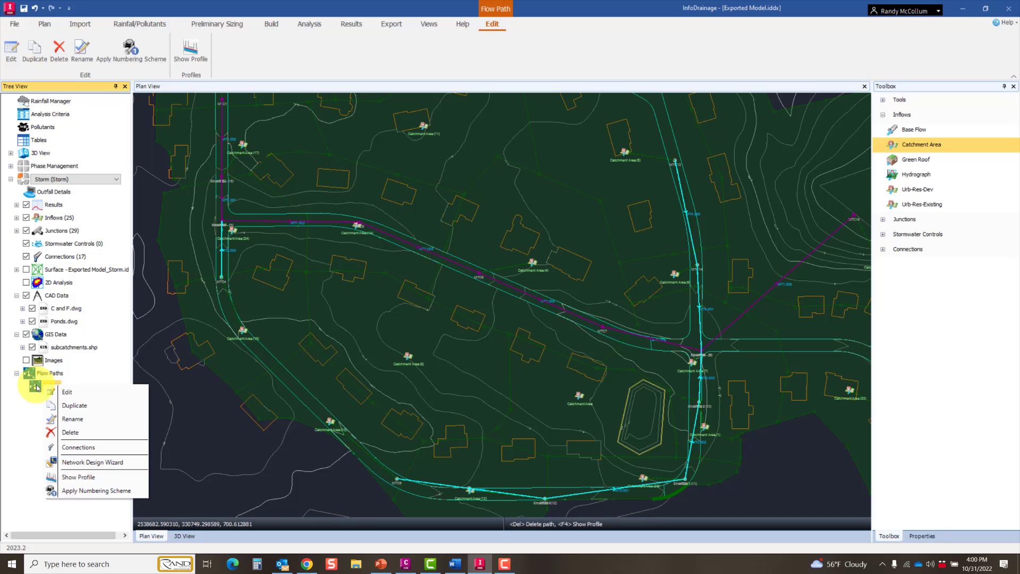
left_click(74, 476)
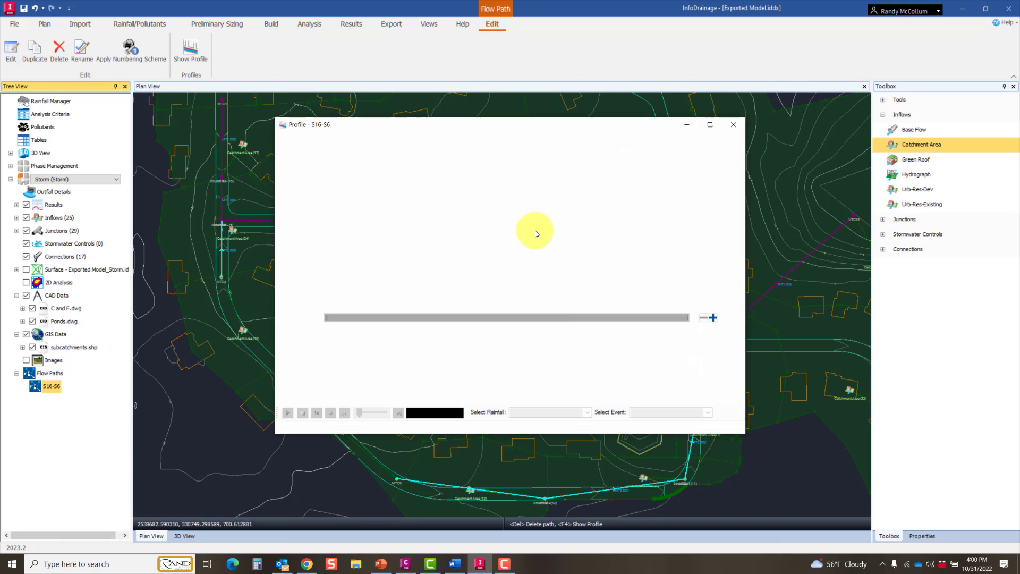
mouse_move(356, 212)
scroll(369, 213, "up", 4)
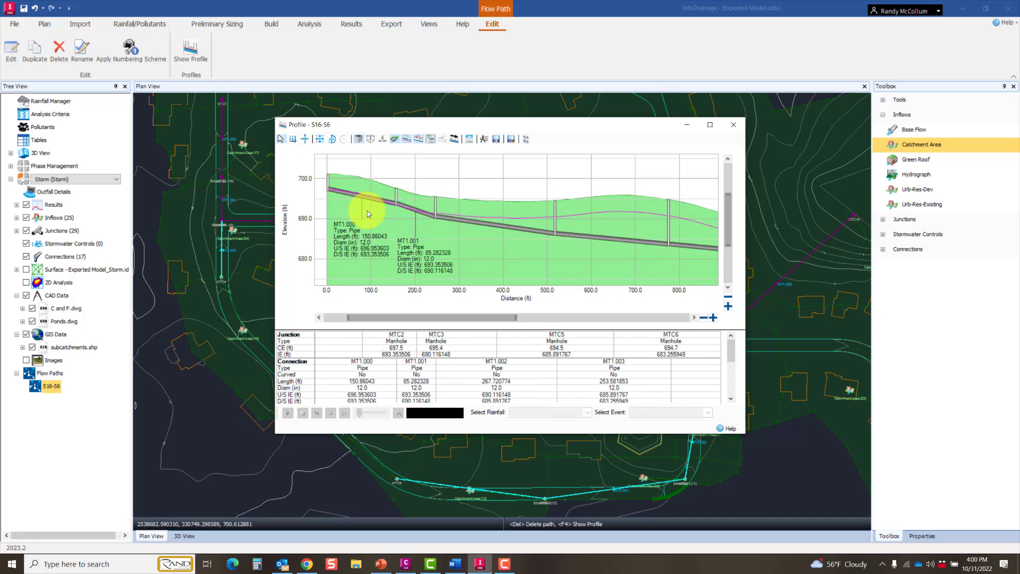
scroll(368, 211, "down", 1)
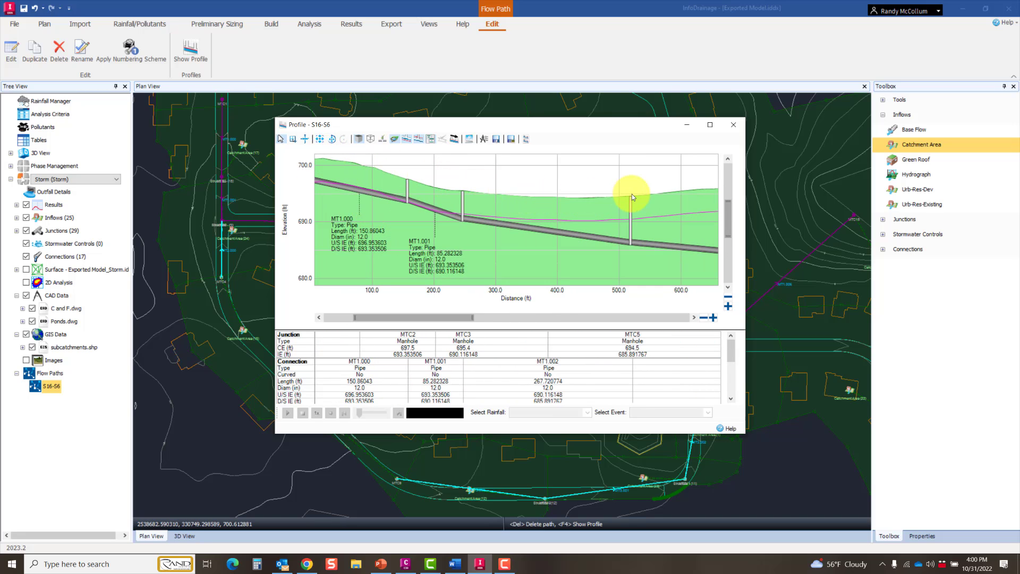
scroll(499, 195, "up", 2)
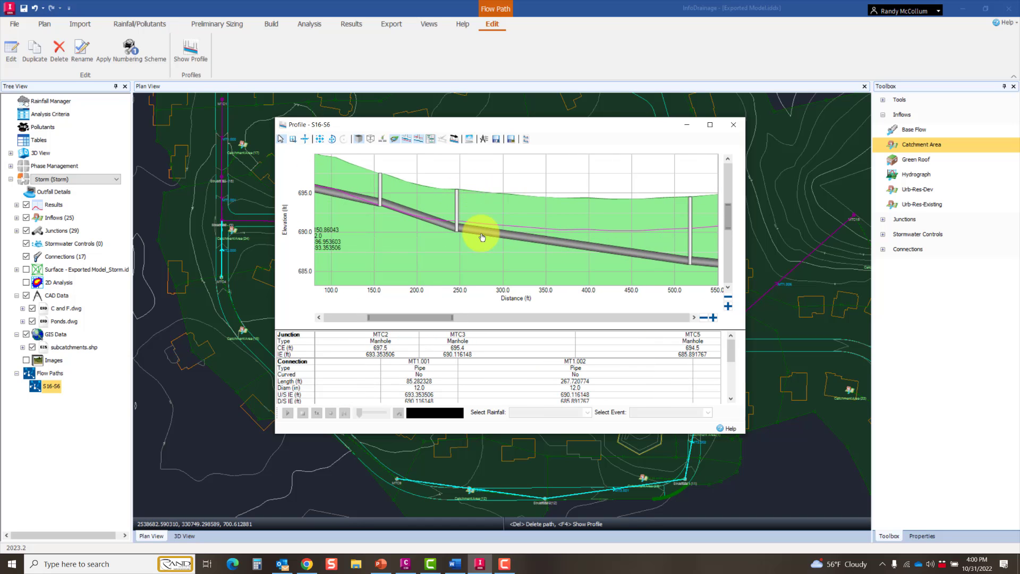
scroll(474, 225, "down", 2)
scroll(549, 250, "down", 1)
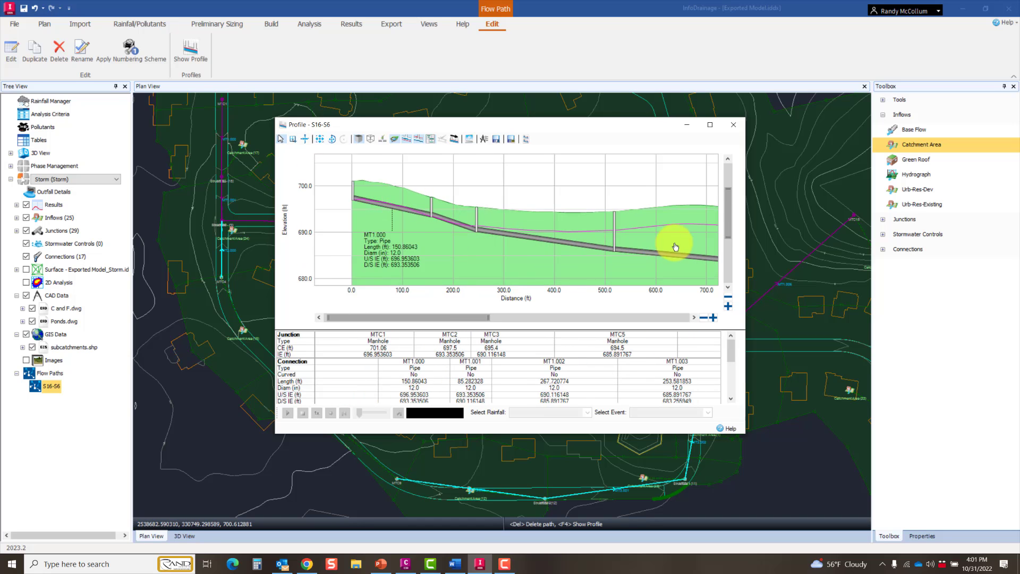
Step: Examine the pipes, manholes and ground surface along the S16-S6 profile through to its downstream end at manhole MTC15, and close the profile
middle_click_drag(659, 242, 422, 206)
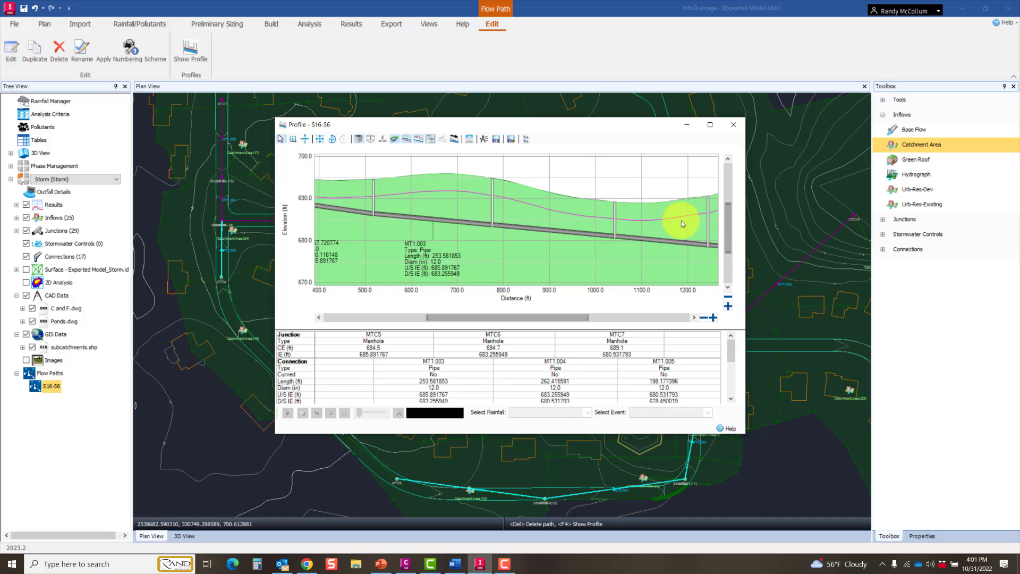
middle_click_drag(679, 218, 446, 209)
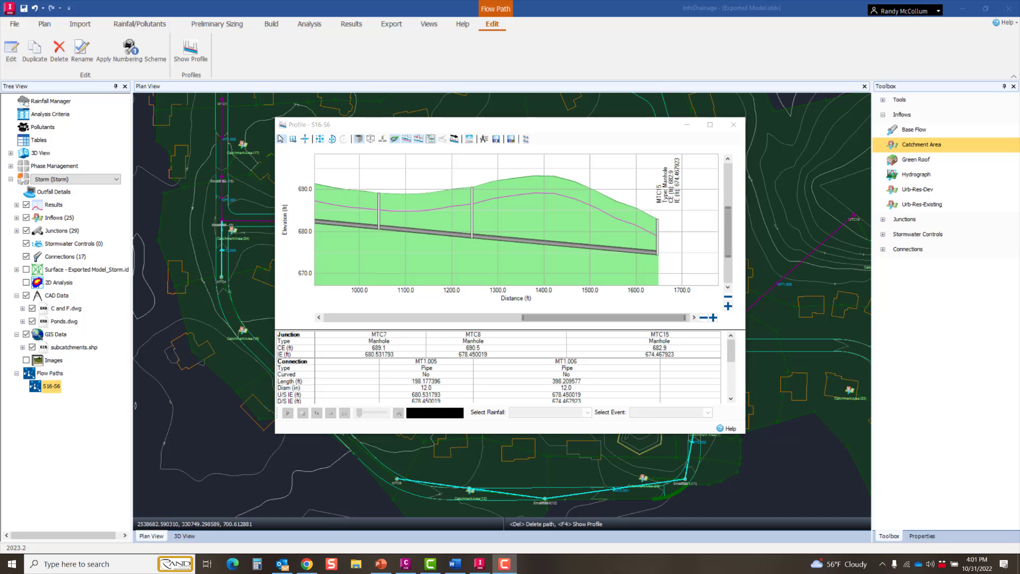
middle_click_drag(420, 223, 819, 265)
mouse_move(353, 222)
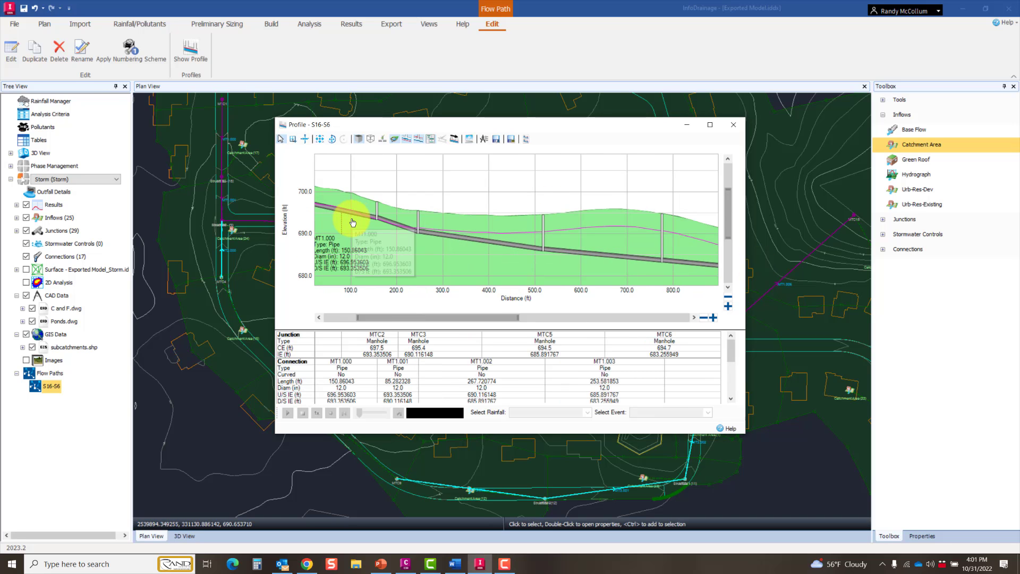
middle_click_drag(388, 223, 464, 239)
scroll(460, 236, "up", 5)
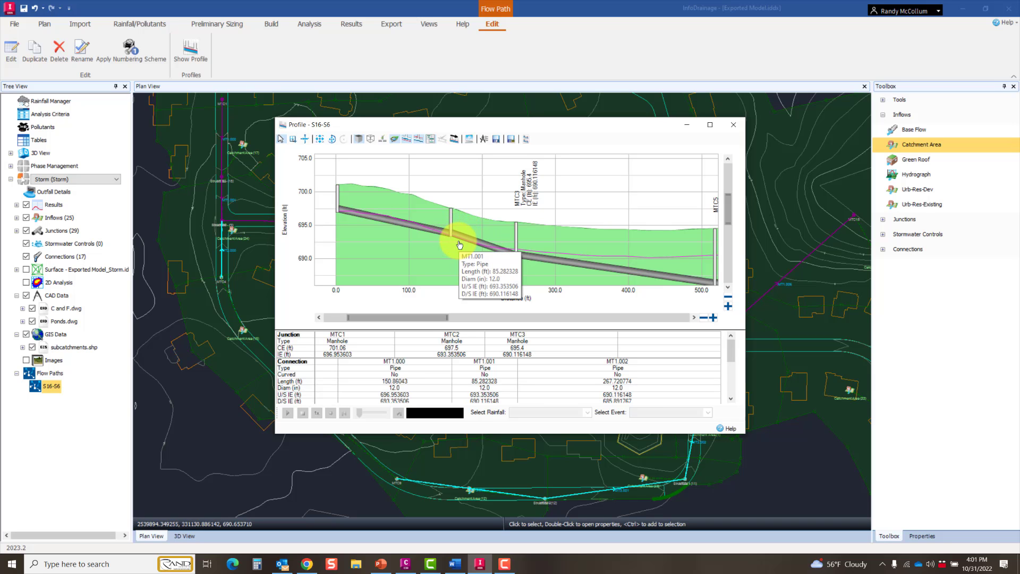
scroll(460, 245, "down", 3)
middle_click_drag(553, 250, 473, 211)
scroll(528, 213, "down", 3)
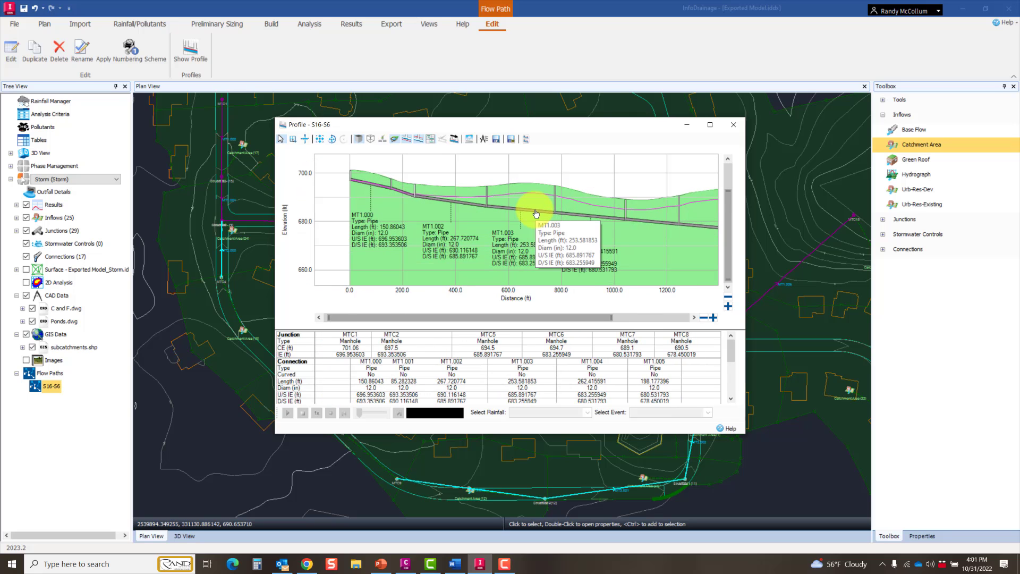
middle_click_drag(618, 227, 512, 221)
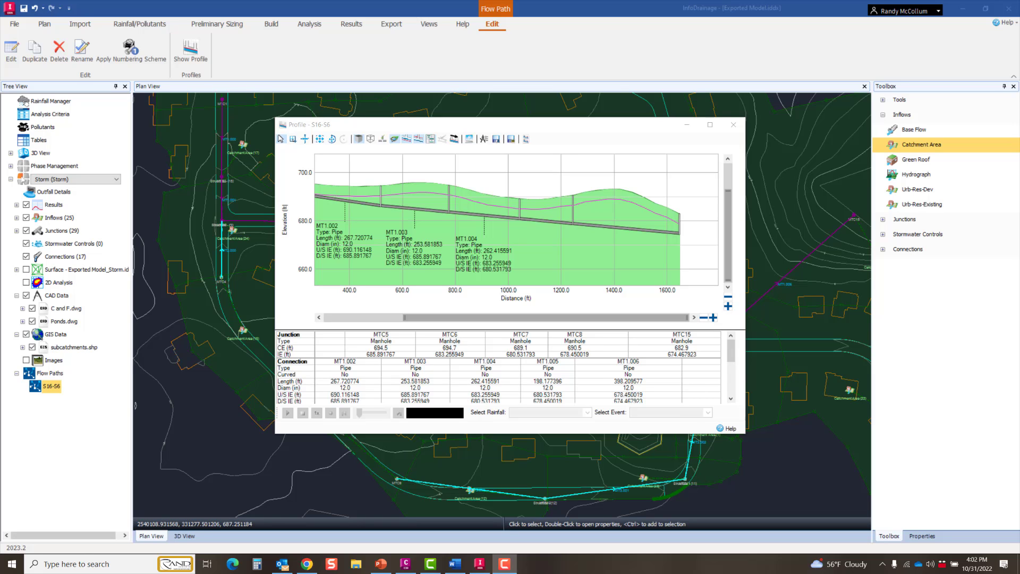
left_click(733, 124)
Step: Open the Rainfall Manager, look over the design storm types and add a new Table IDF item
left_click(151, 25)
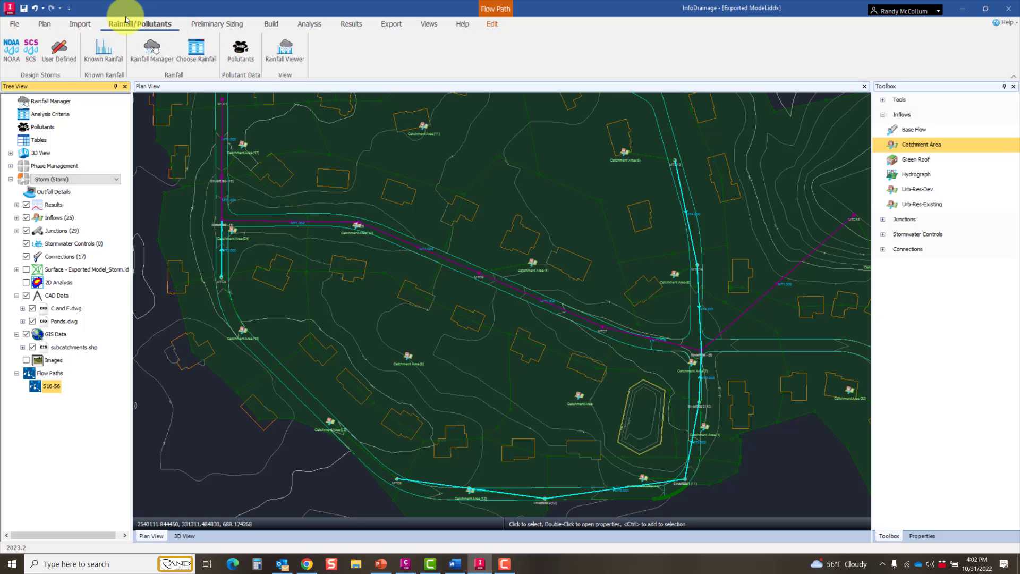
left_click(160, 62)
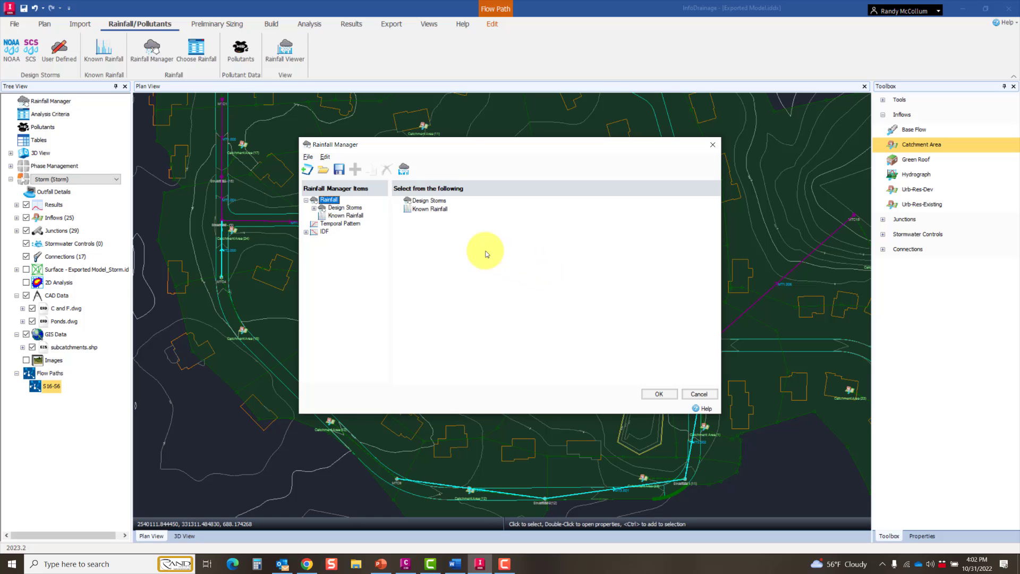
left_click(313, 208)
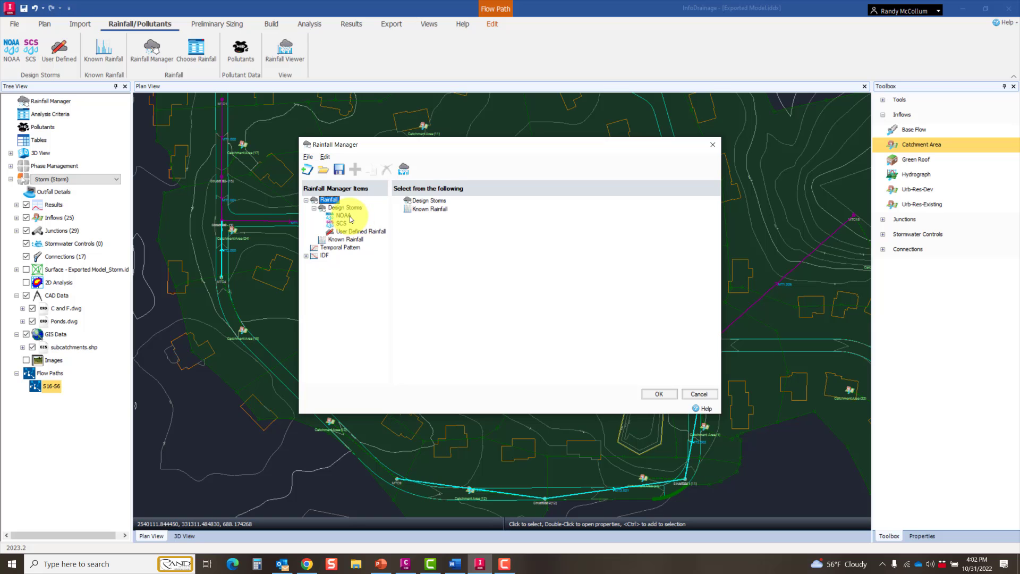
left_click(343, 216)
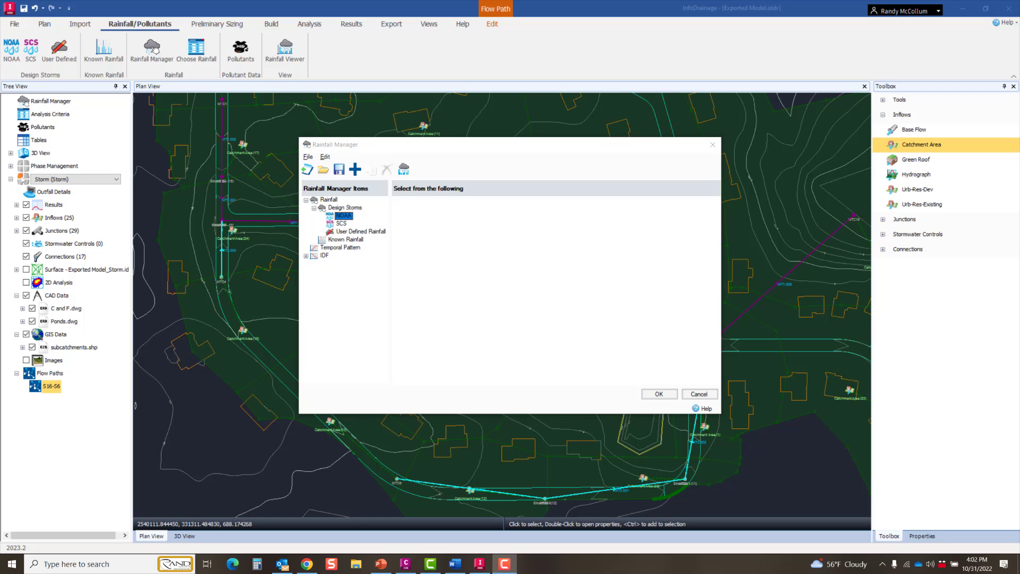
left_click(306, 256)
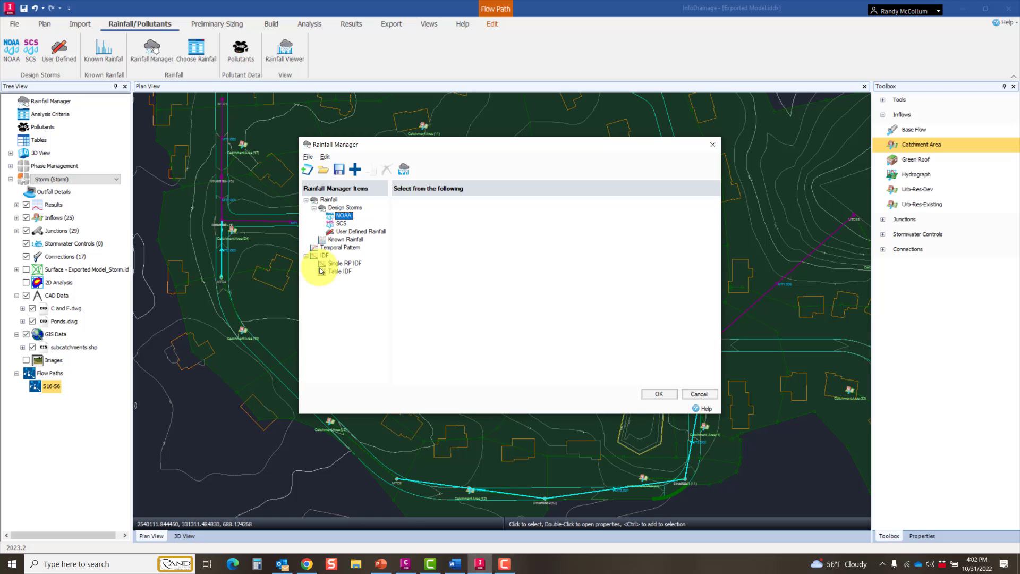
left_click(340, 272)
right_click(340, 273)
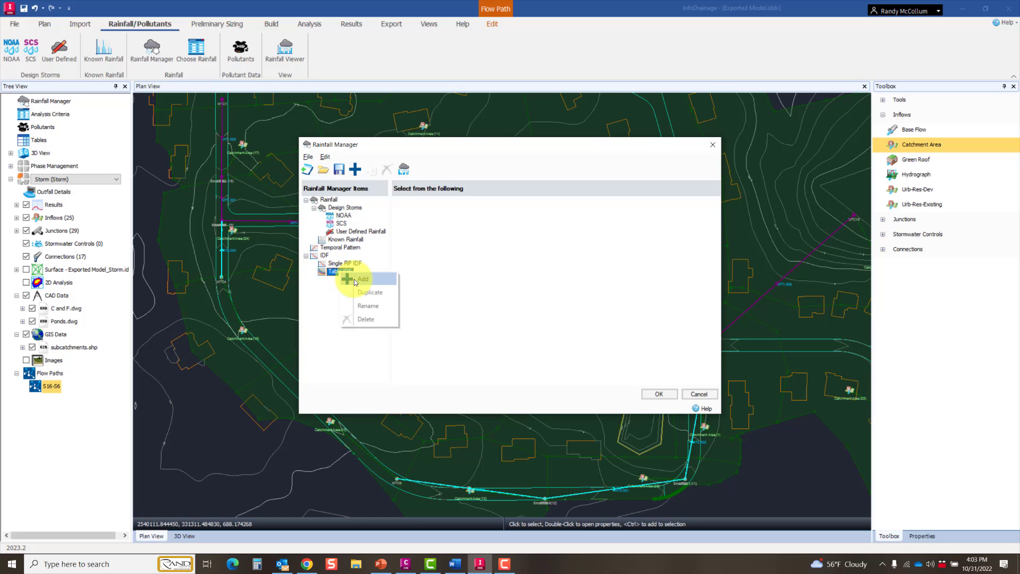
left_click(355, 280)
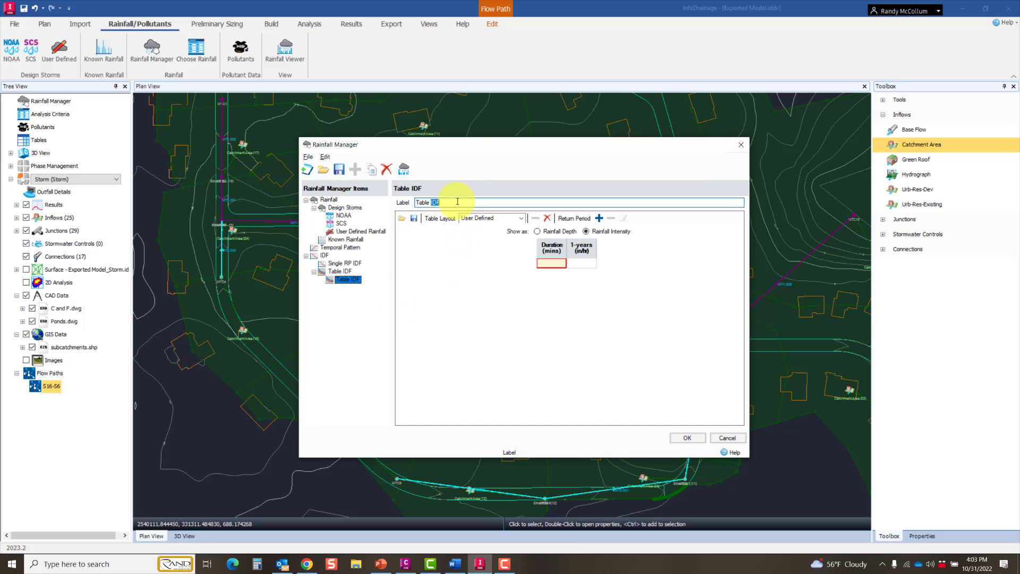
Step: Label the new IDF table "South Milwaukee IDF"
left_click_drag(420, 202, 392, 203)
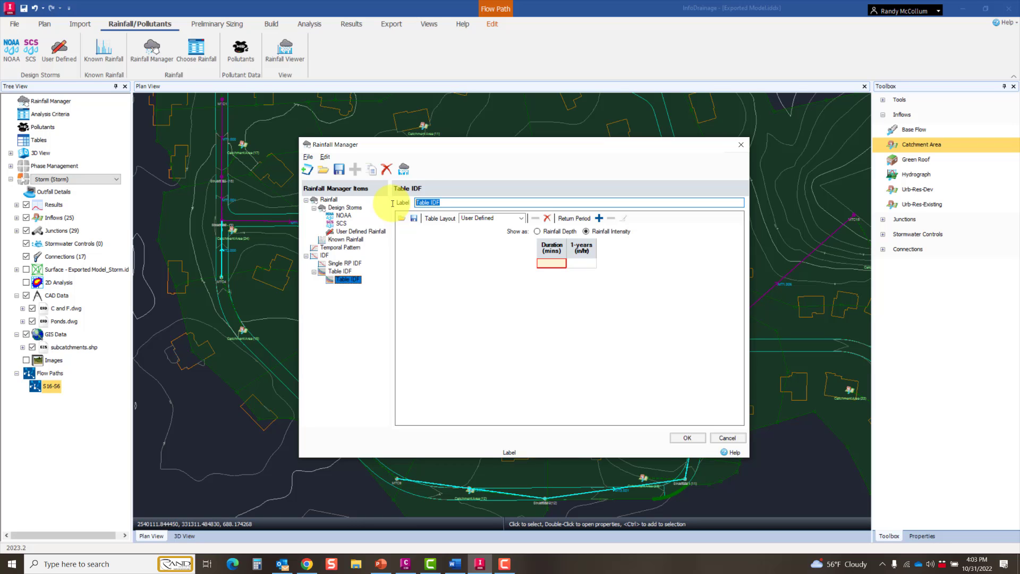
key("BackSpace")
type("South Milwaukee")
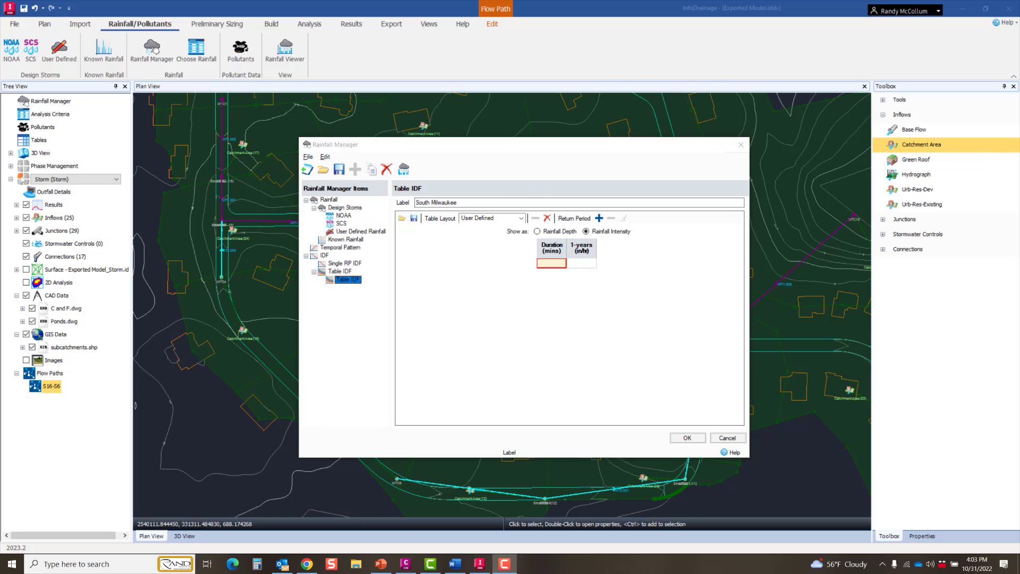
left_click(484, 195)
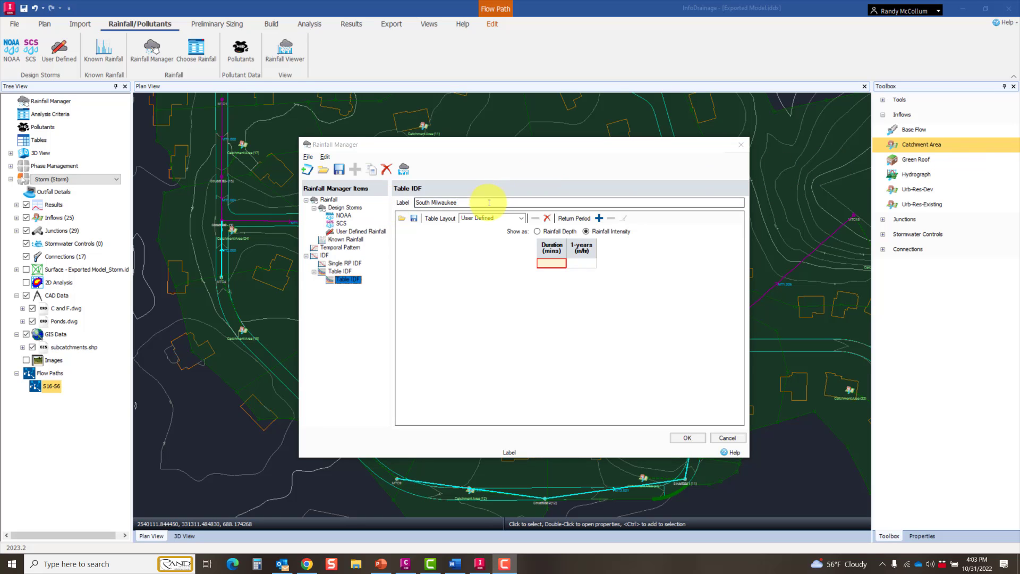
left_click(562, 204)
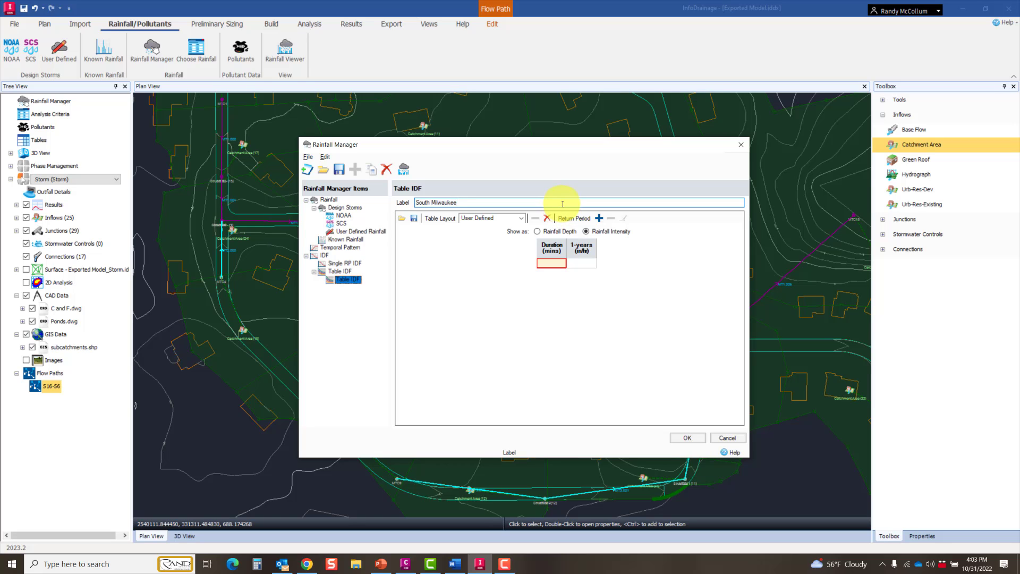
type("IDF")
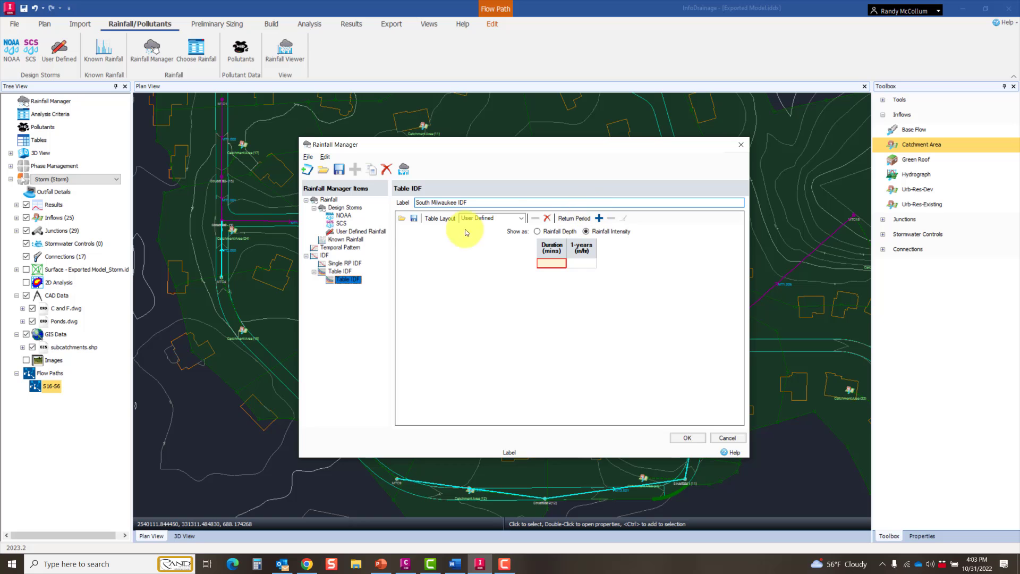
Step: Load the NOAA Atlas 14 file PF_Intensity_English_PDS.csv into the South Milwaukee IDF table
left_click(403, 218)
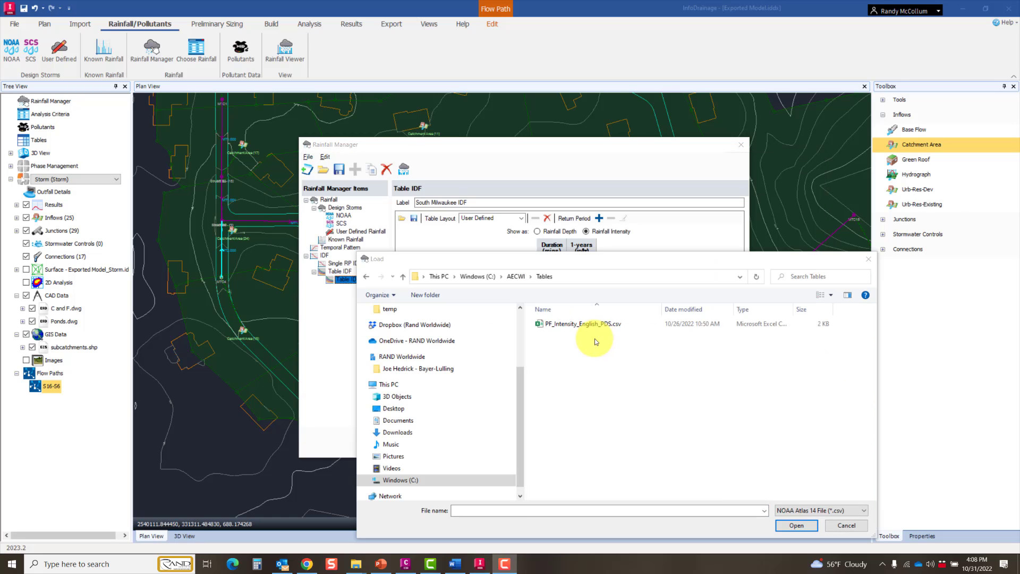
left_click(586, 325)
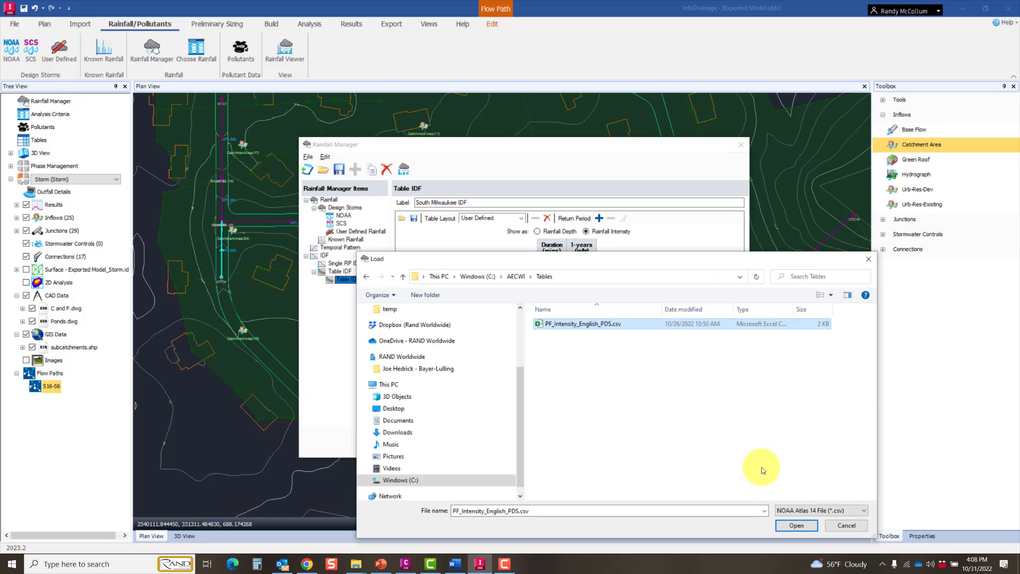
left_click(791, 525)
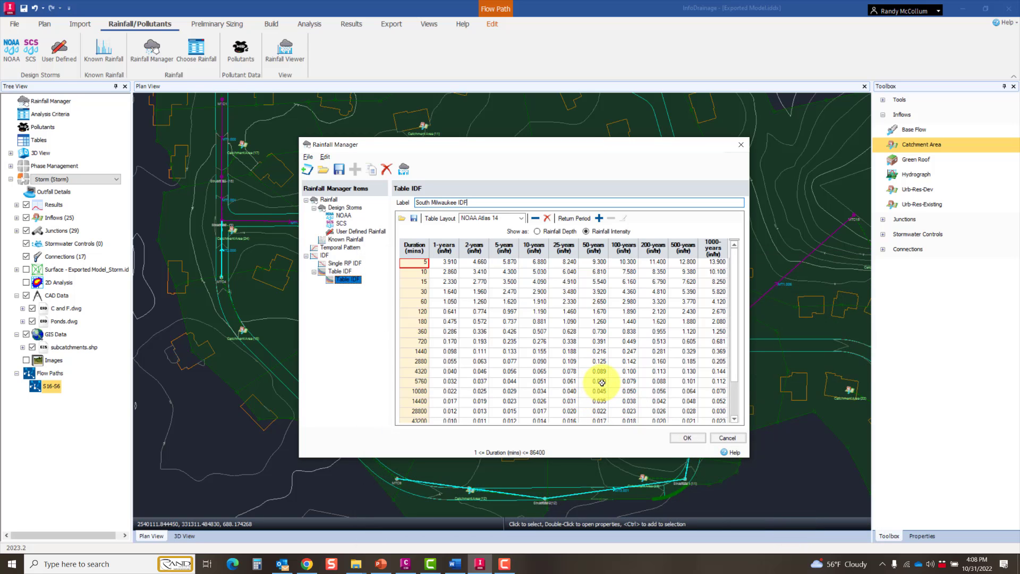
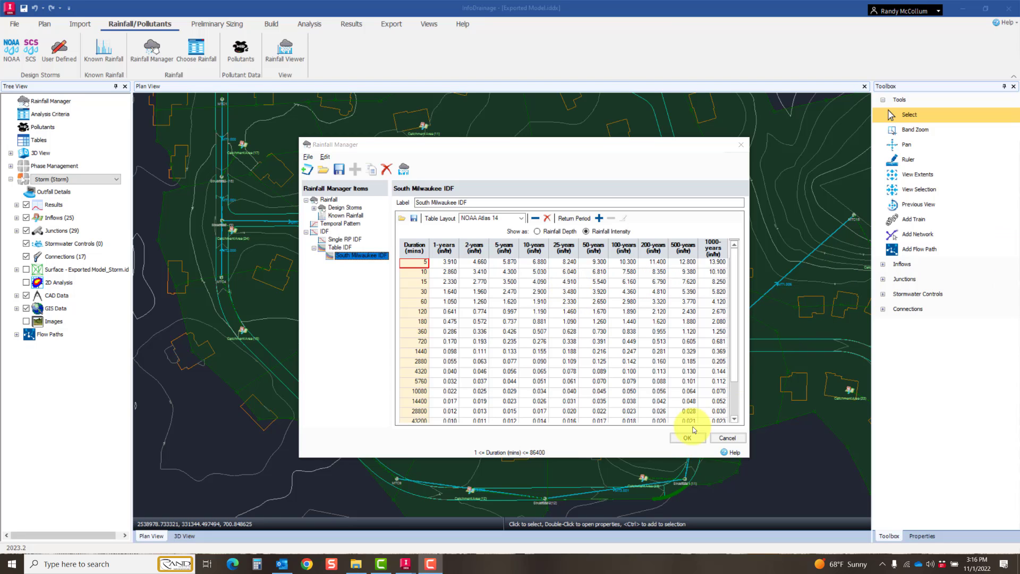
Step: Accept the Rainfall Manager changes and review the runoff properties of Catchment Area (24)
left_click(688, 438)
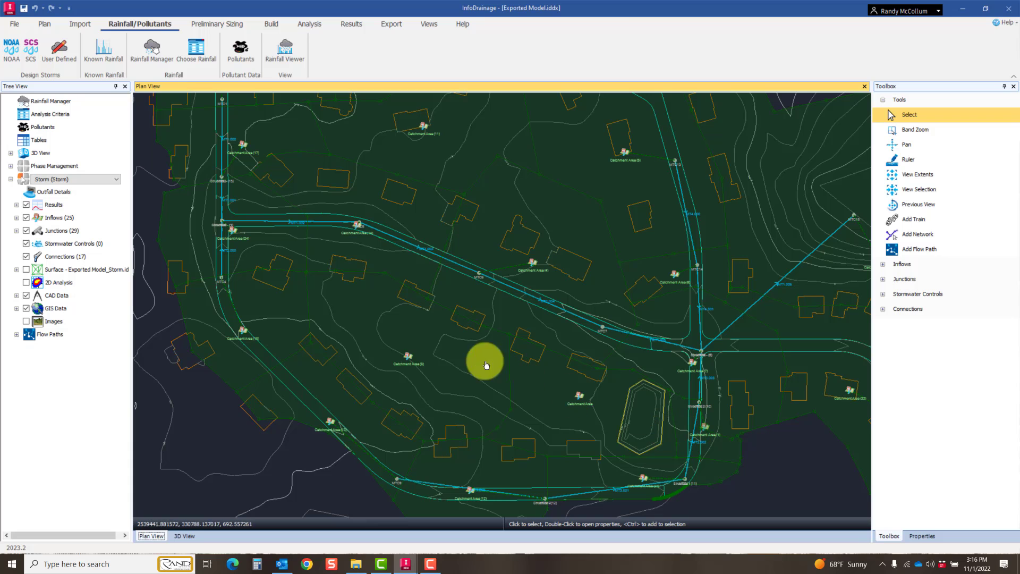
left_click(289, 256)
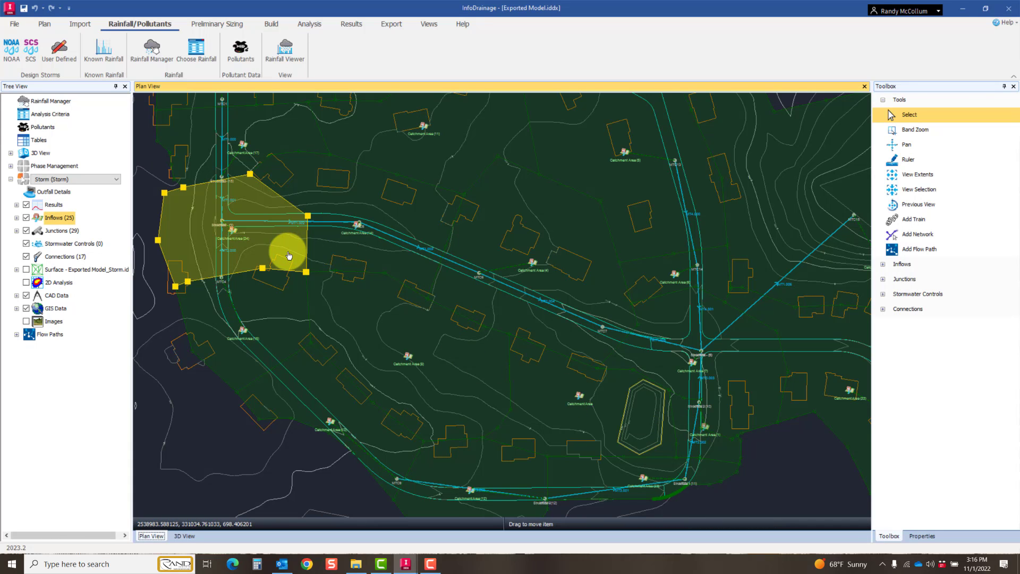
double_click(288, 256)
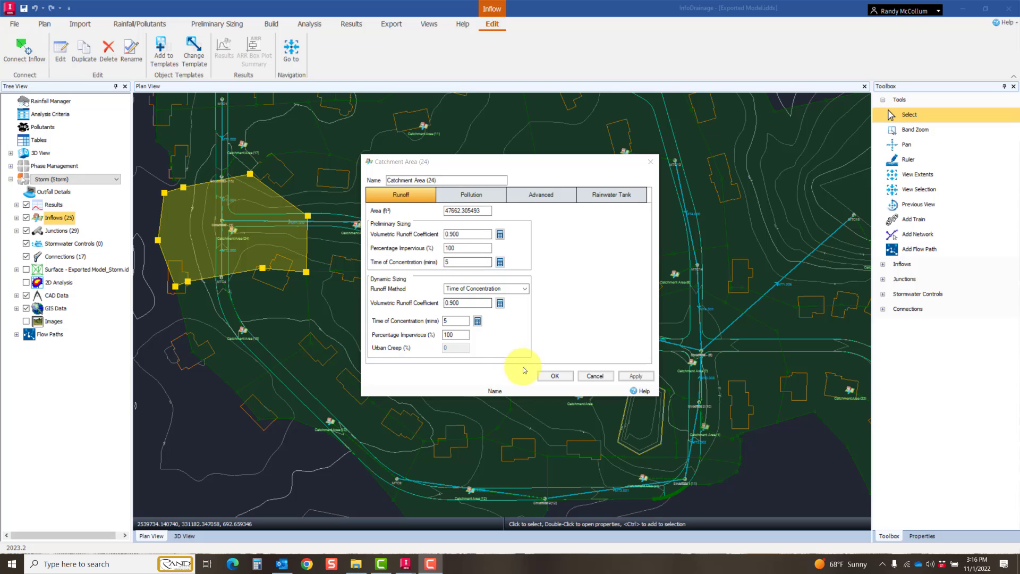
left_click(547, 376)
Step: Set the network design criteria to use the South Milwaukee IDF from the library with a 10-year return period
left_click(211, 25)
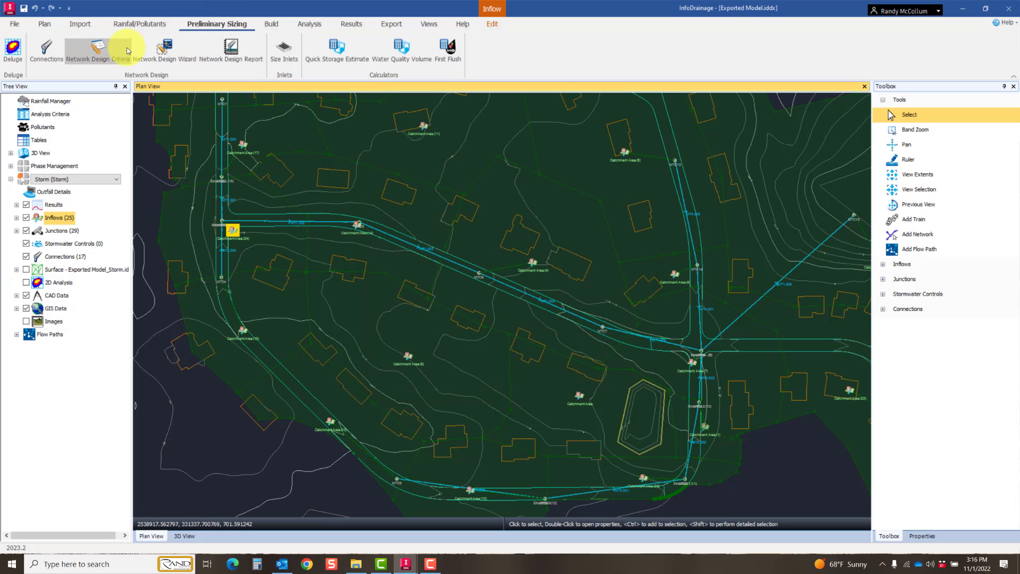
left_click(102, 49)
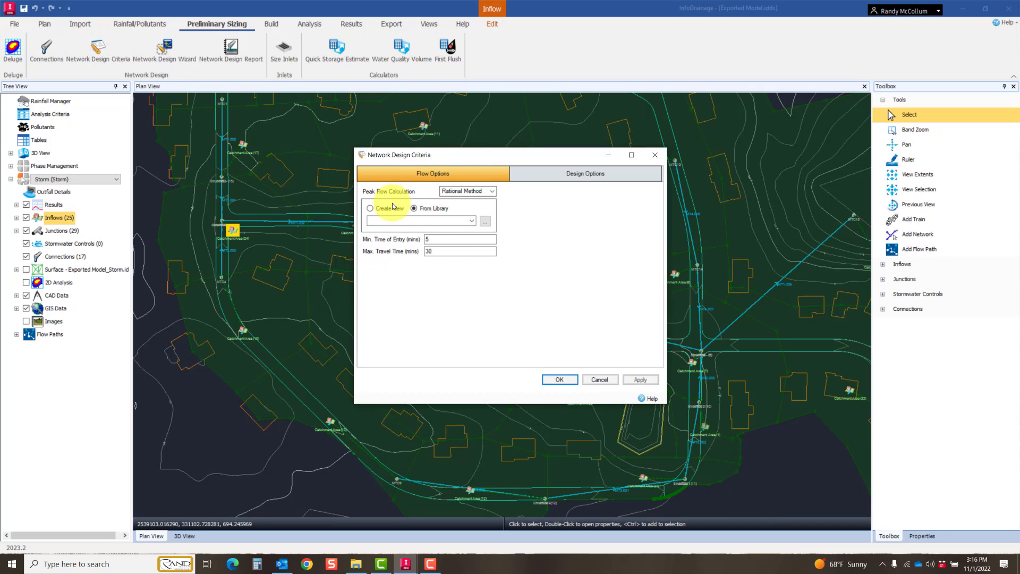
left_click(445, 220)
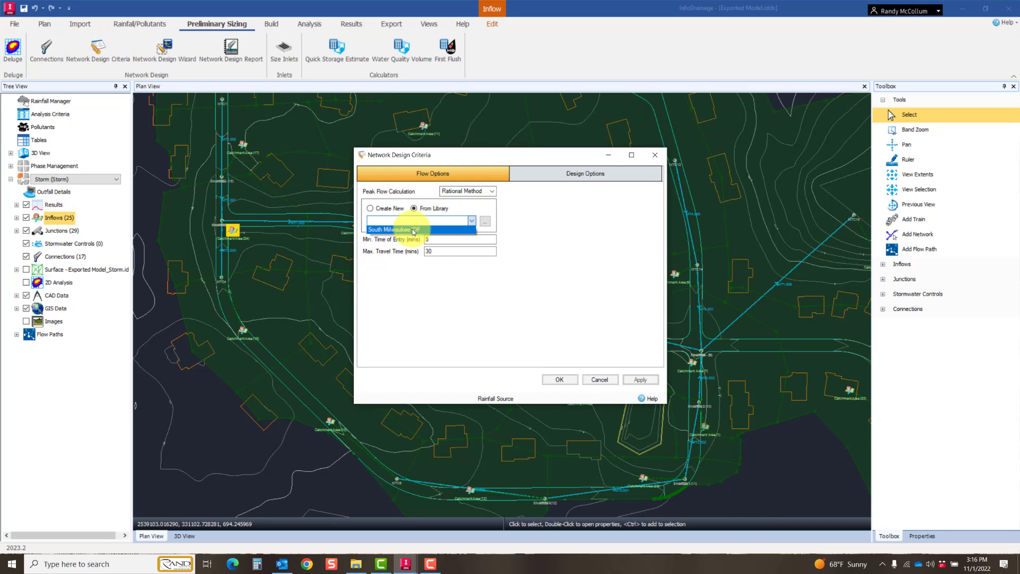
left_click(412, 230)
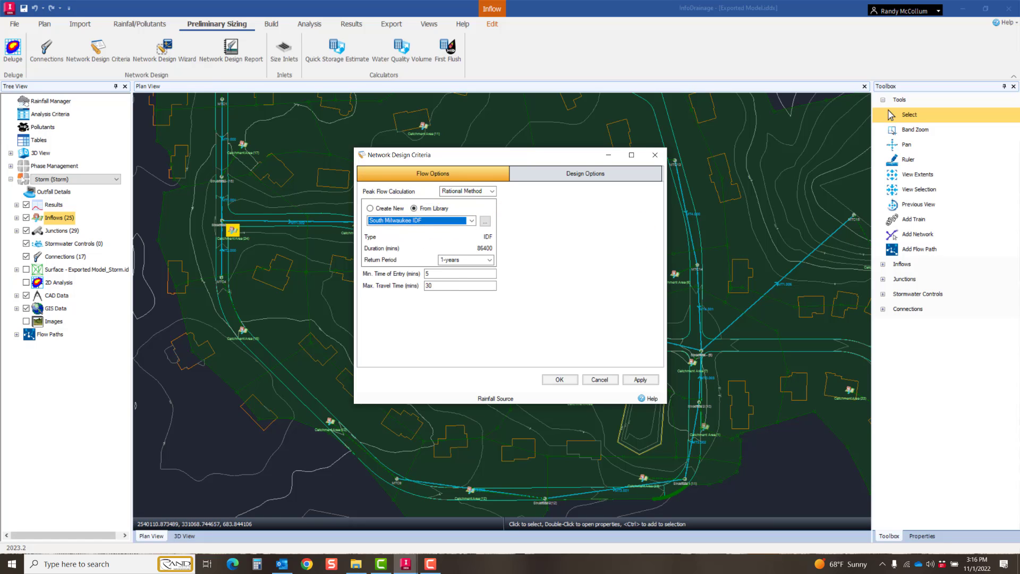
left_click(490, 260)
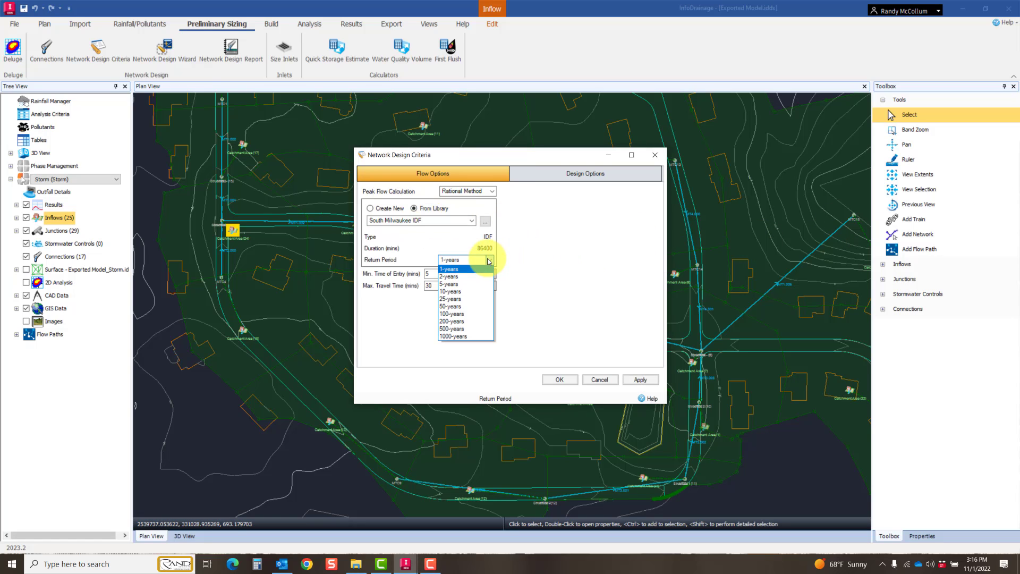
left_click(462, 291)
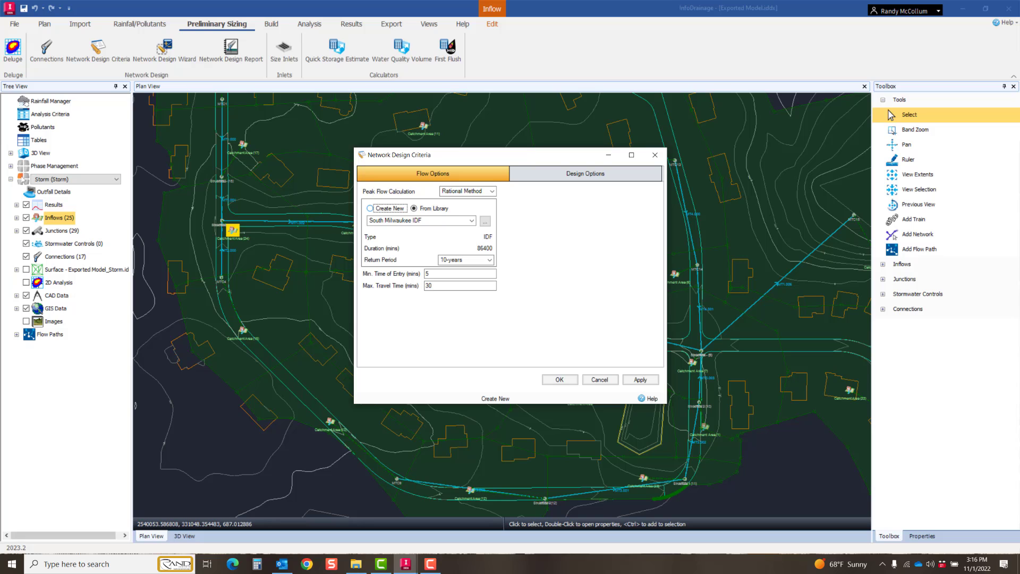
Step: Load PipeSizes.idpipx from the Tables folder into the pipe size library of the design options
left_click(592, 171)
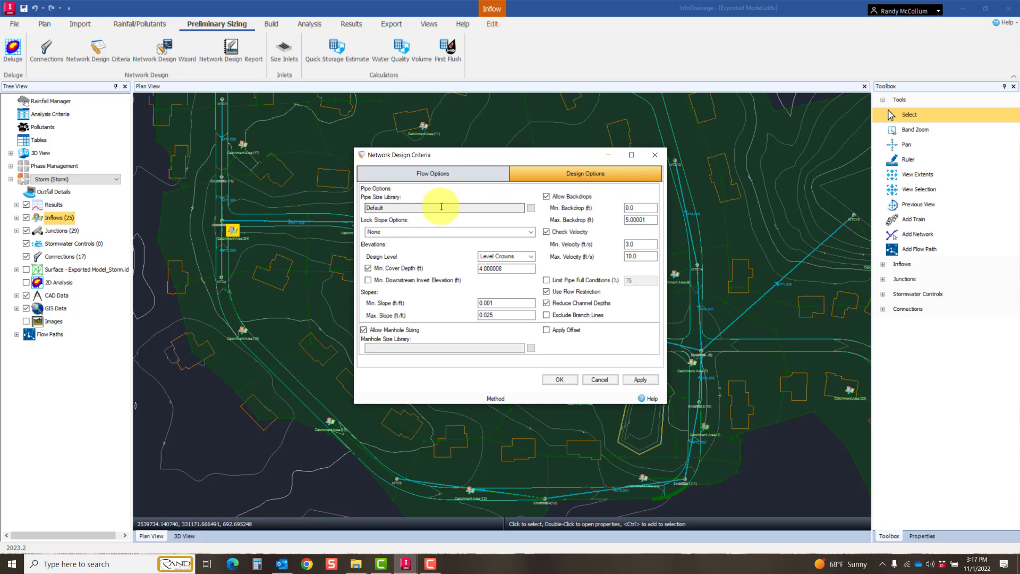
left_click(530, 208)
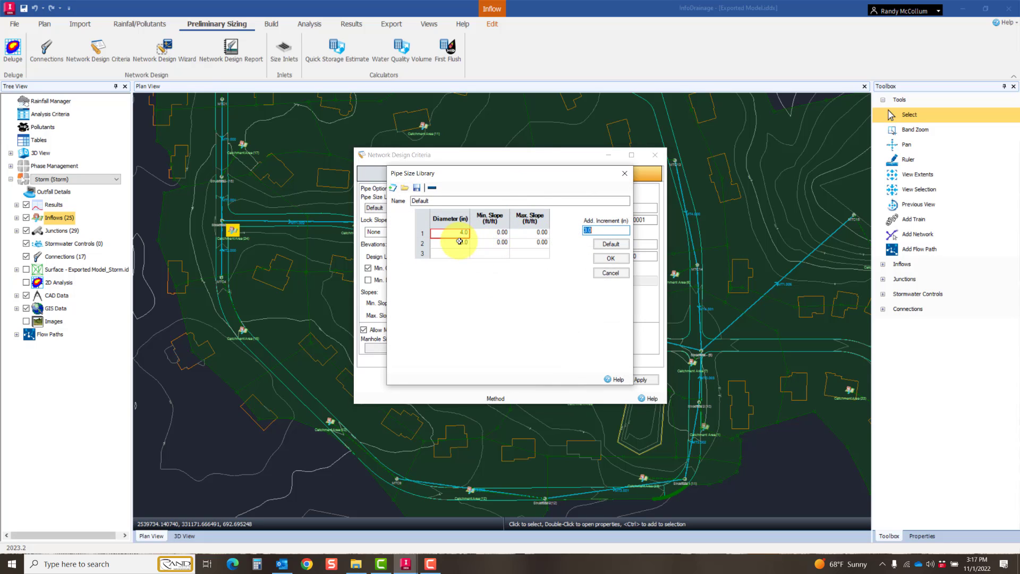
left_click(404, 189)
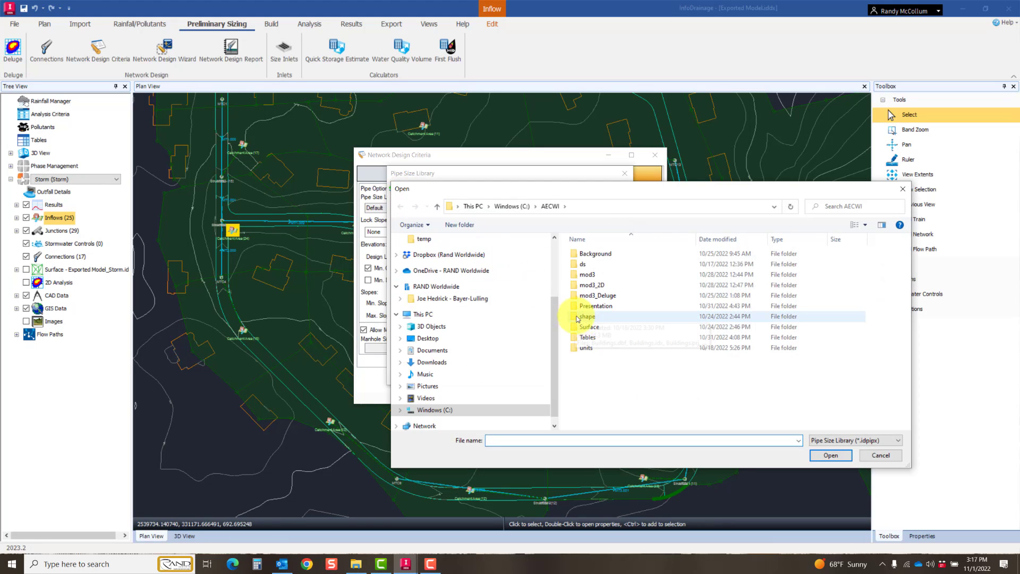
double_click(602, 338)
left_click(605, 254)
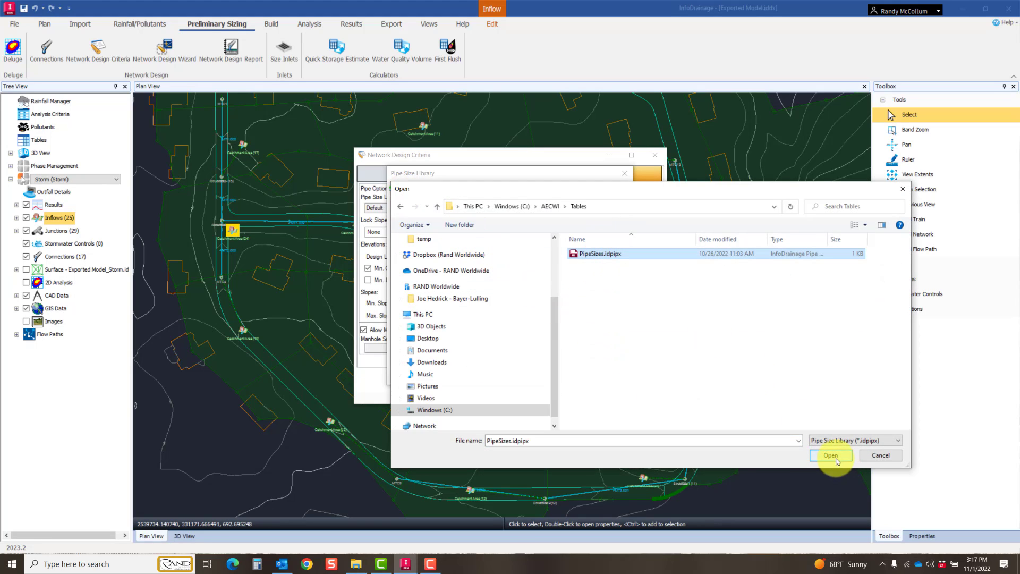
left_click(832, 456)
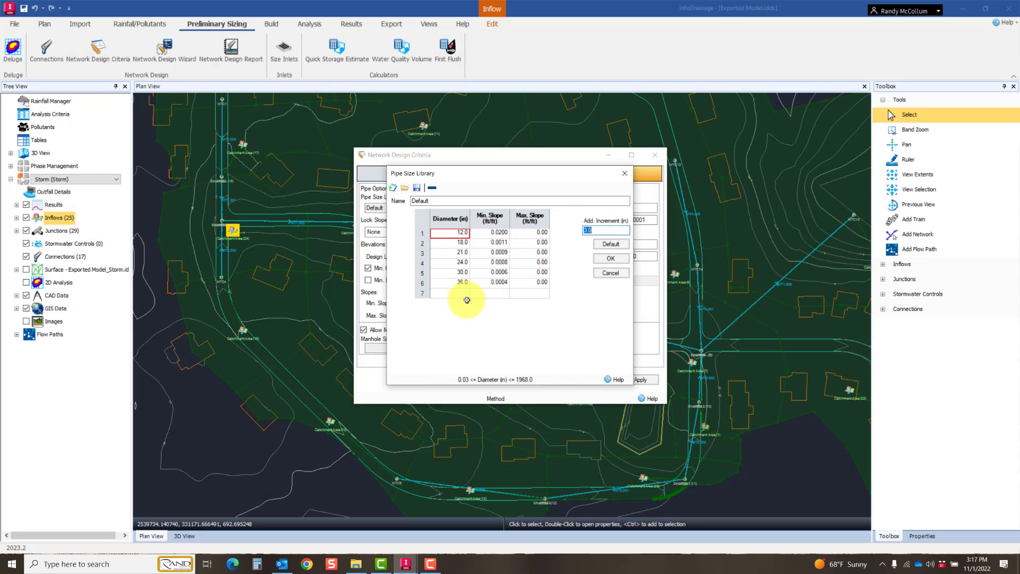
left_click(611, 259)
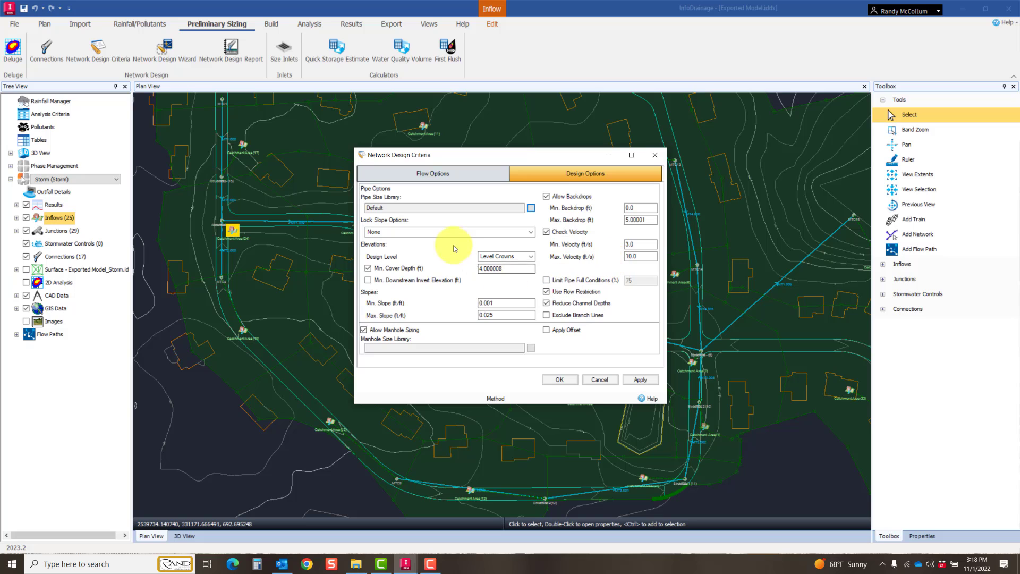
Step: Keep the design level at Level Crowns and set the maximum backdrop to 8 ft
left_click(528, 257)
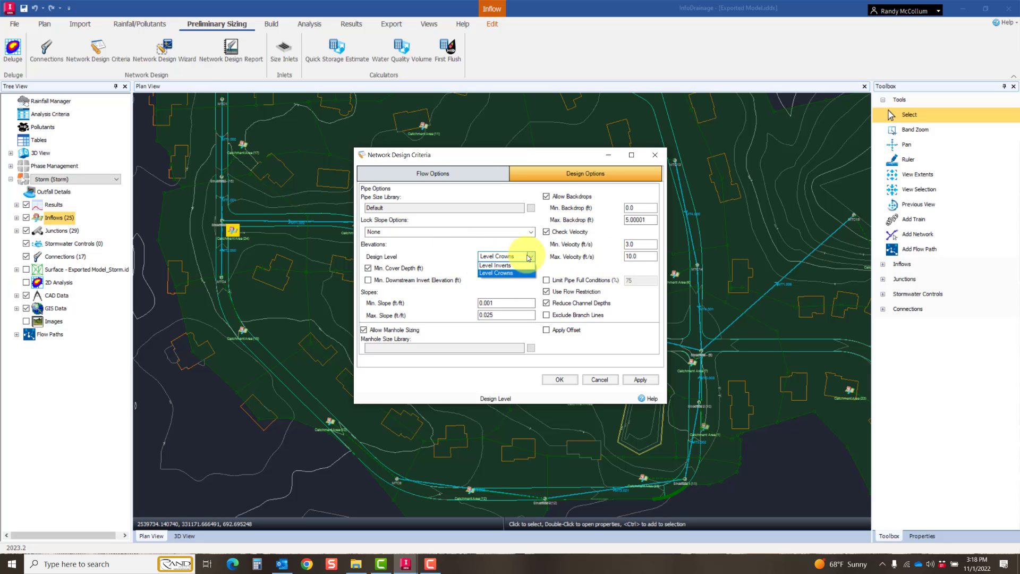
left_click(513, 256)
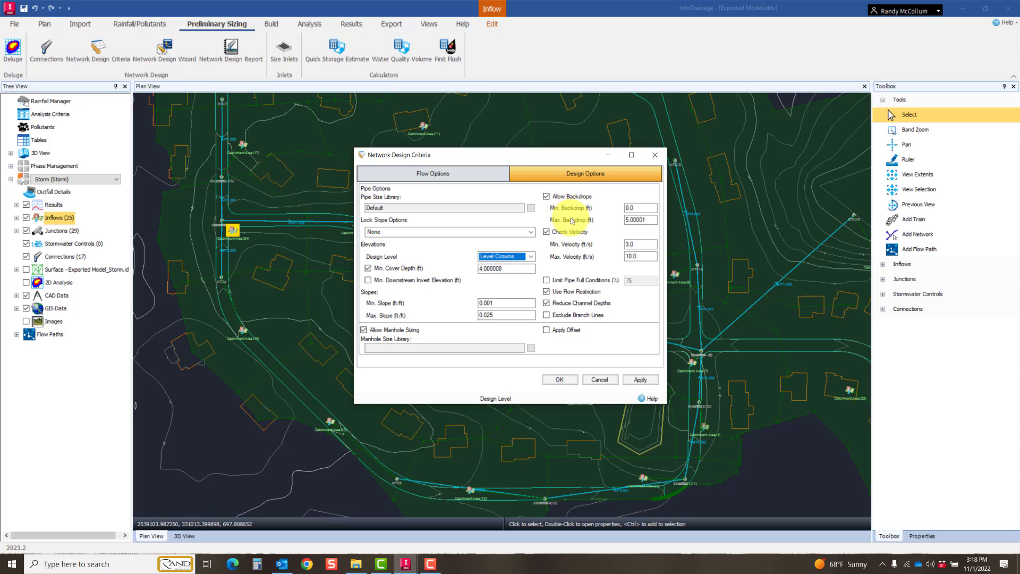
left_click(651, 220)
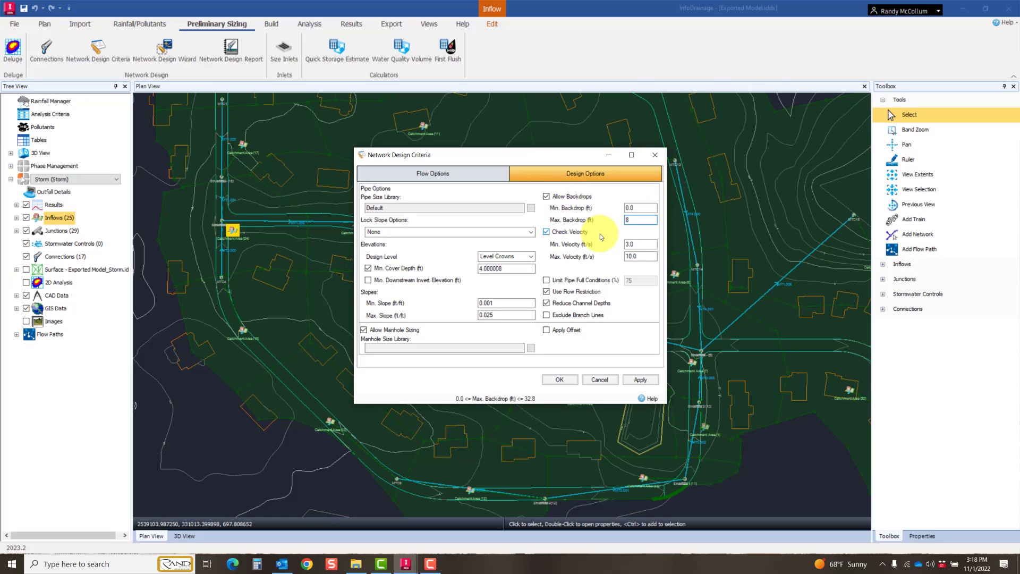
left_click(637, 243)
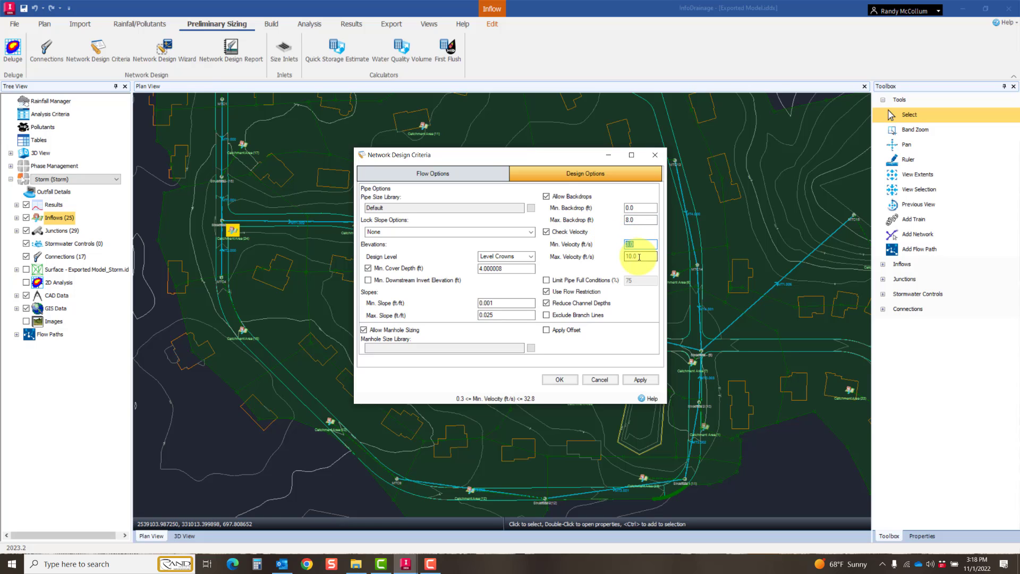
left_click(694, 124)
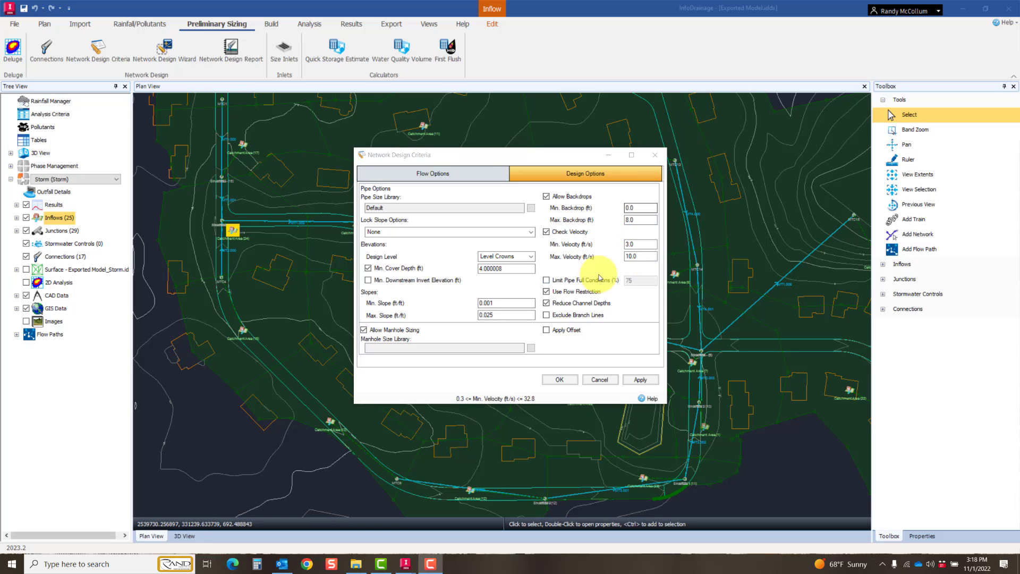
Step: Limit pipe full conditions to 80%, disable manhole sizing, and accept the network design criteria
left_click(545, 281)
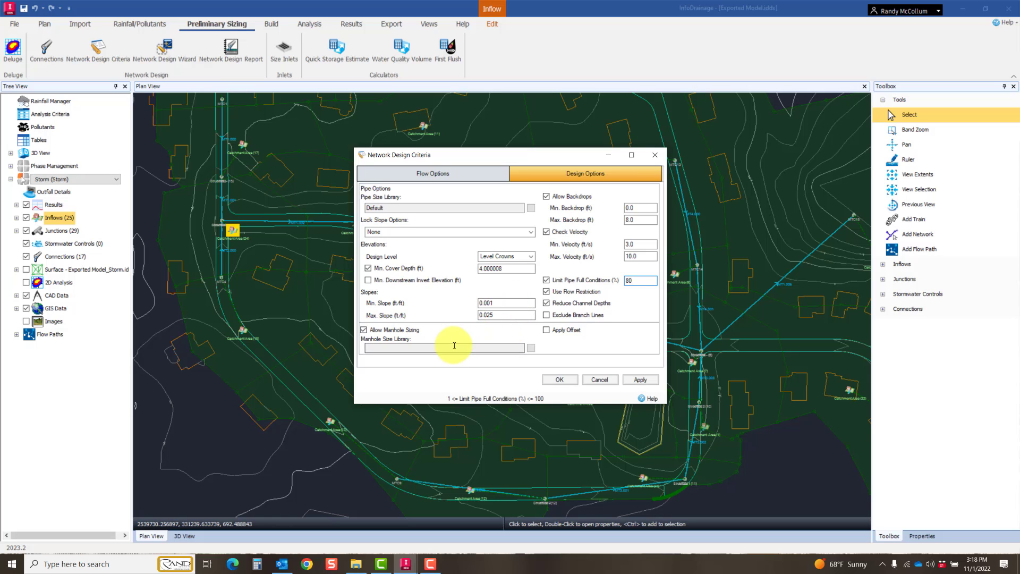
left_click(363, 330)
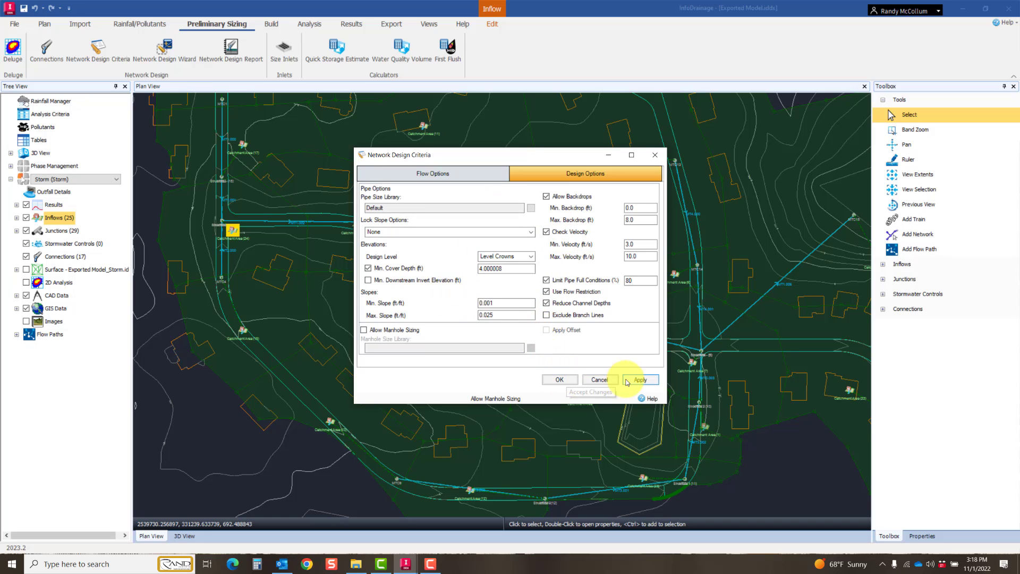
left_click(561, 379)
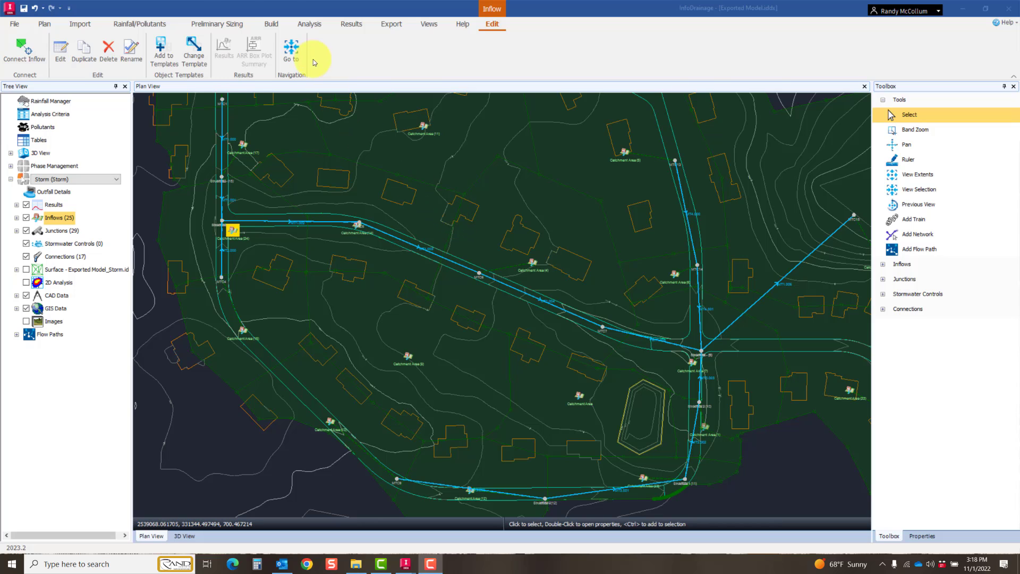
Step: Run the Network Design Wizard on flow path S16-S6 with the saved flow criteria and design options, up to the summary of changes
left_click(223, 22)
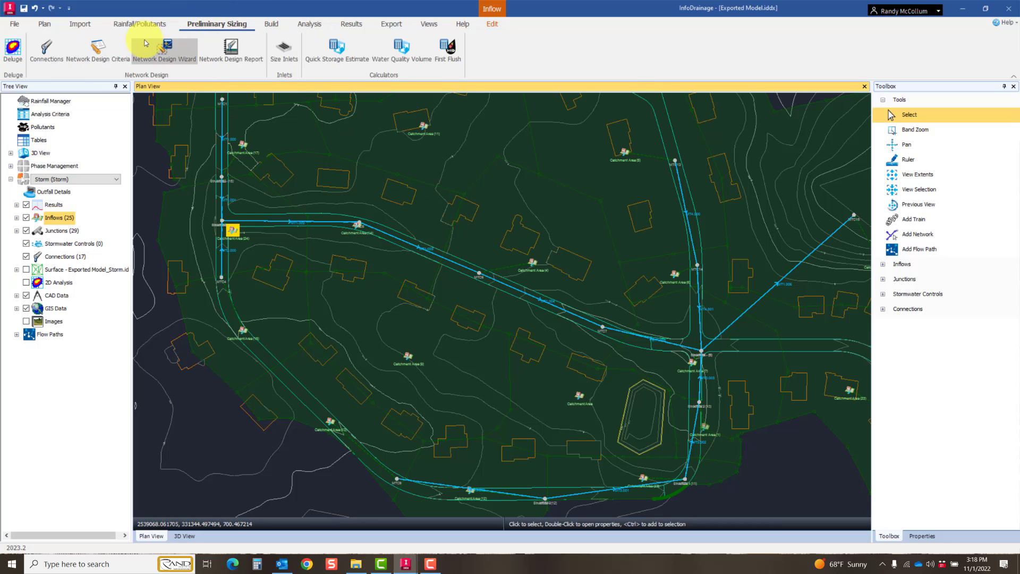
left_click(167, 50)
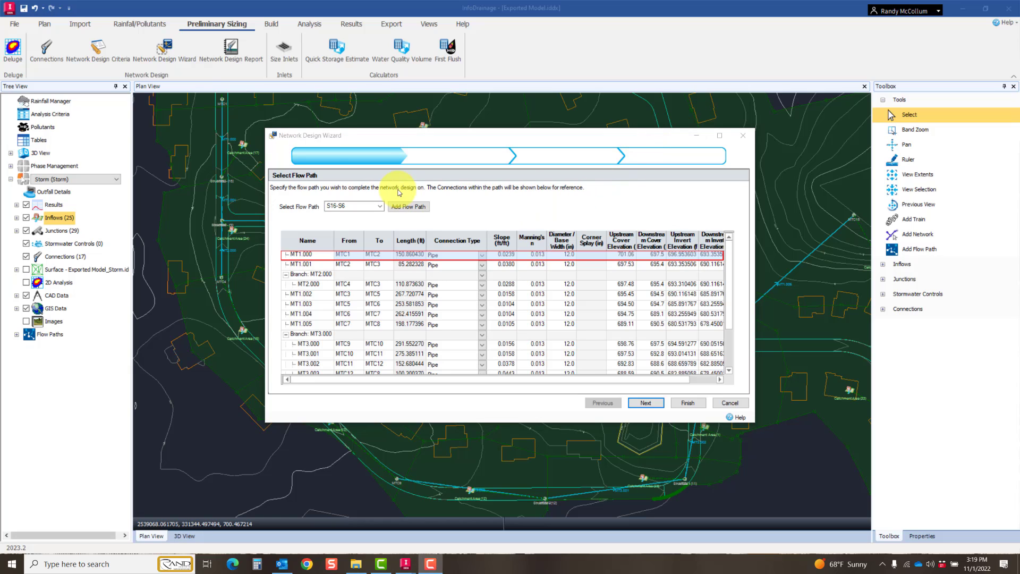
left_click(644, 402)
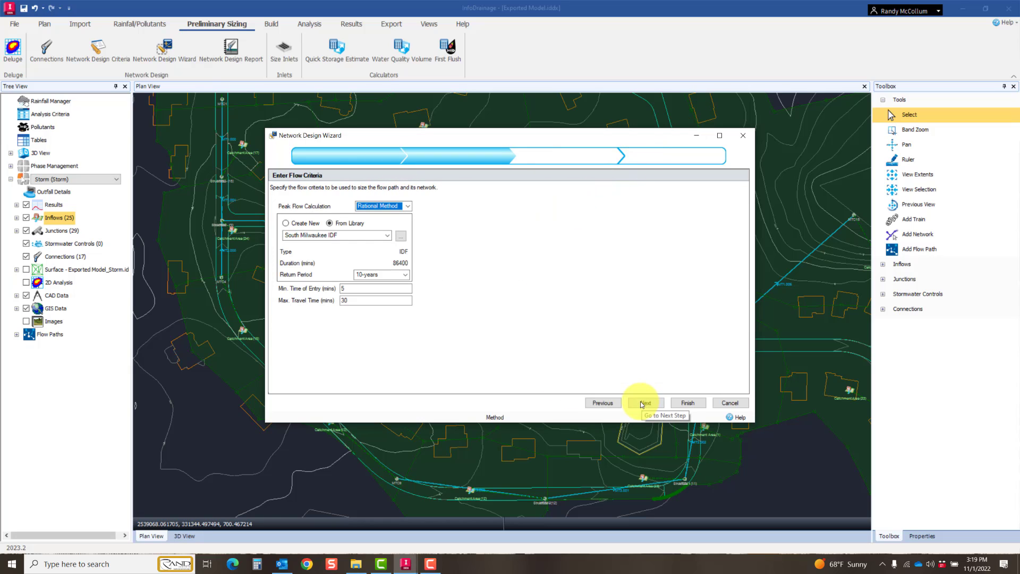
left_click(645, 403)
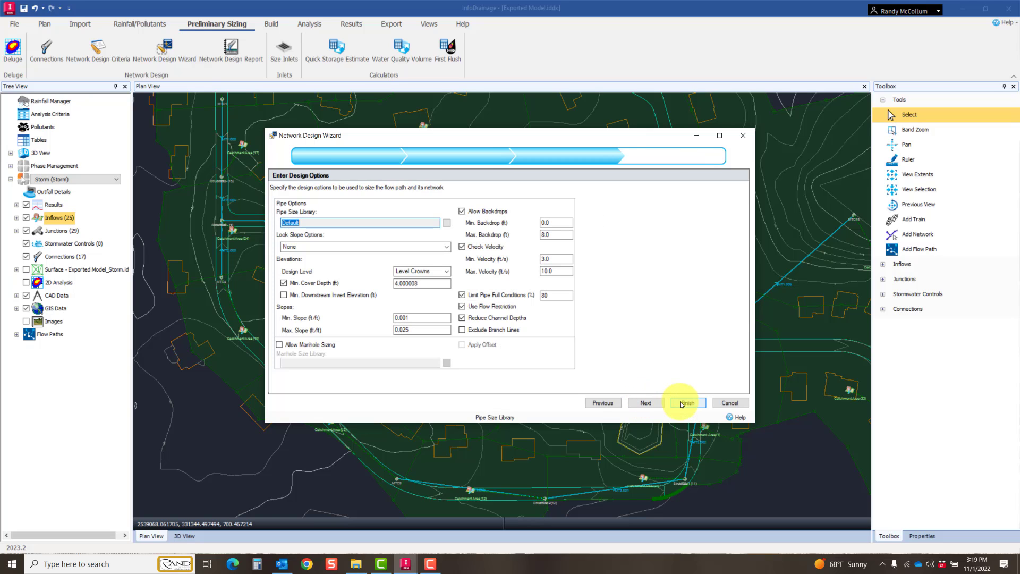
left_click(647, 402)
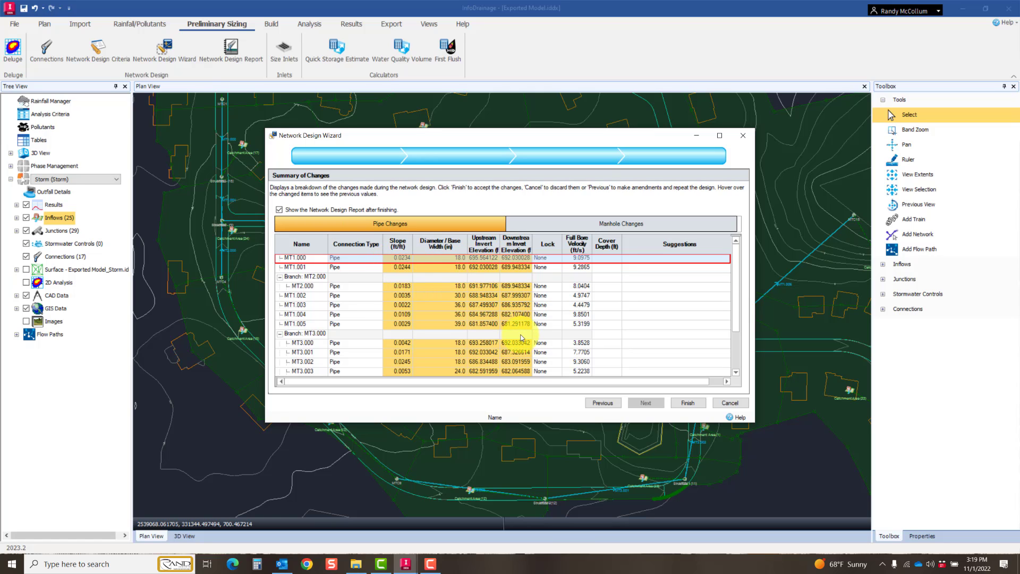
Step: Review the proposed pipe changes and finish the network design, closing the Network Design Report
scroll(521, 335, "down", 2)
scroll(521, 338, "up", 2)
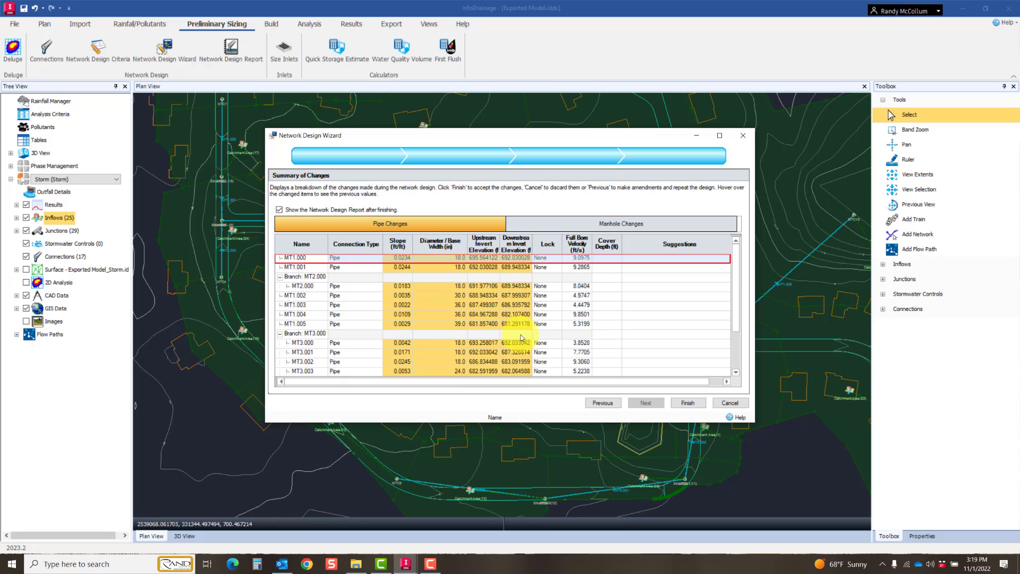
left_click(690, 403)
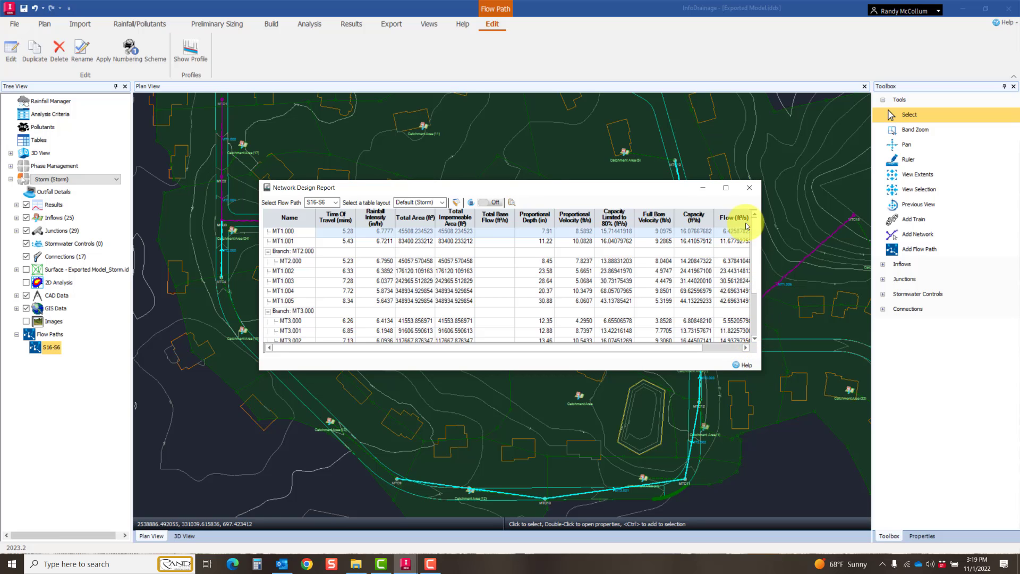
left_click(750, 187)
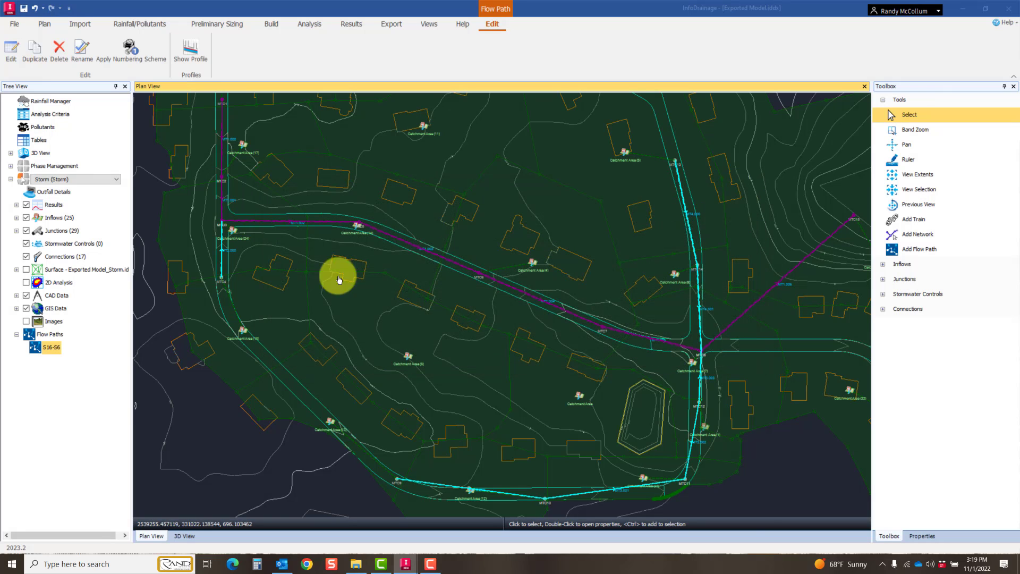
Step: Show the profile of flow path S16-S6 and examine the redesigned pipes toward manhole MTC15
right_click(51, 347)
left_click(93, 439)
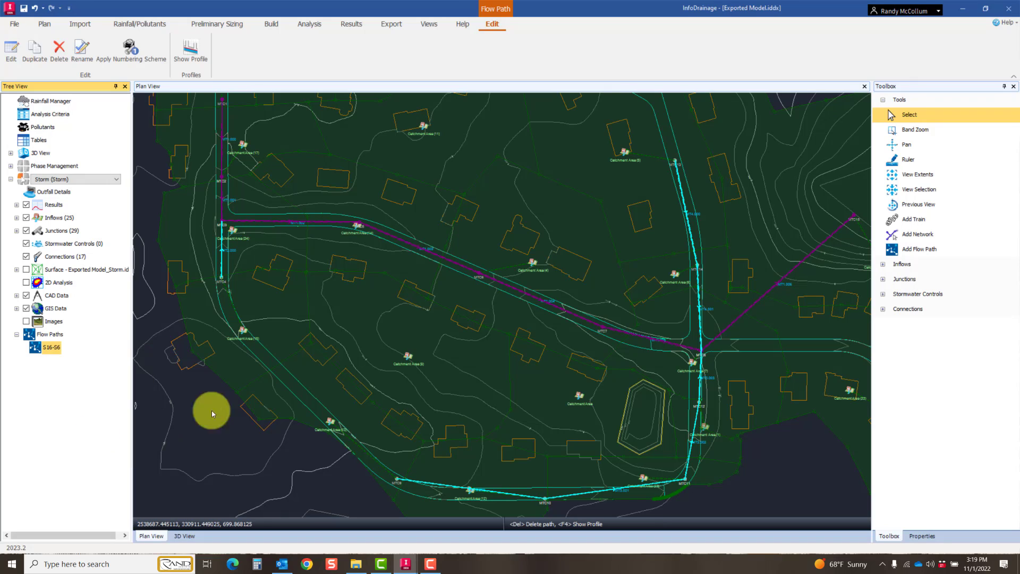
middle_click_drag(413, 232, 449, 240)
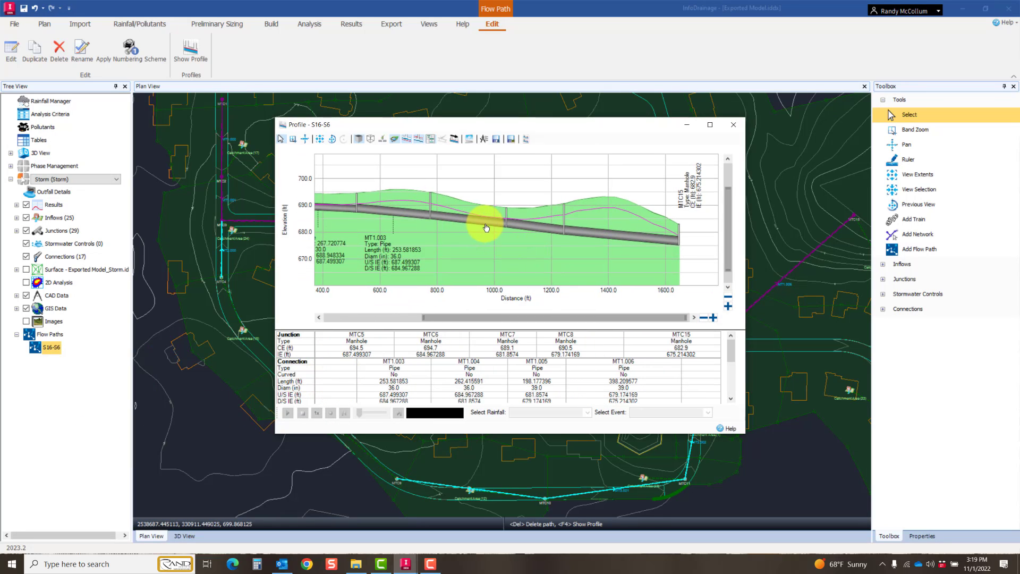
mouse_move(516, 229)
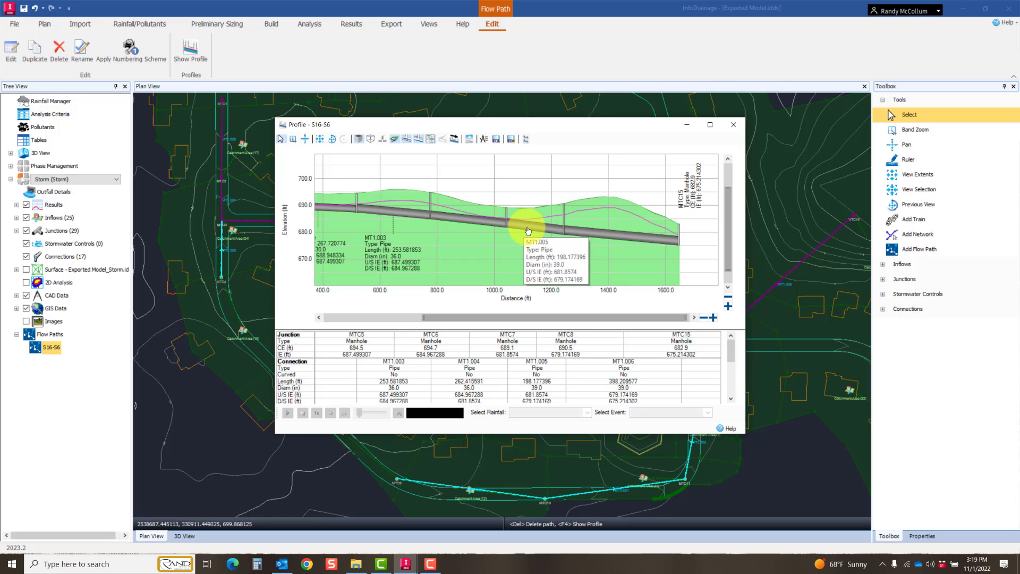
mouse_move(587, 230)
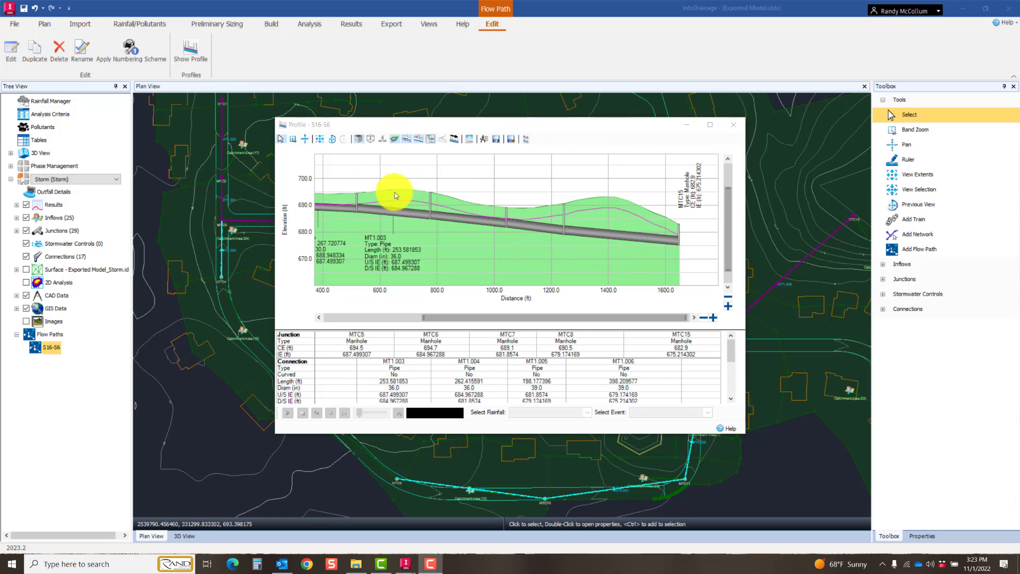
Step: Close the S16-S6 profile and add a new flow path from manhole MTC9 to manhole MTC8
left_click(735, 126)
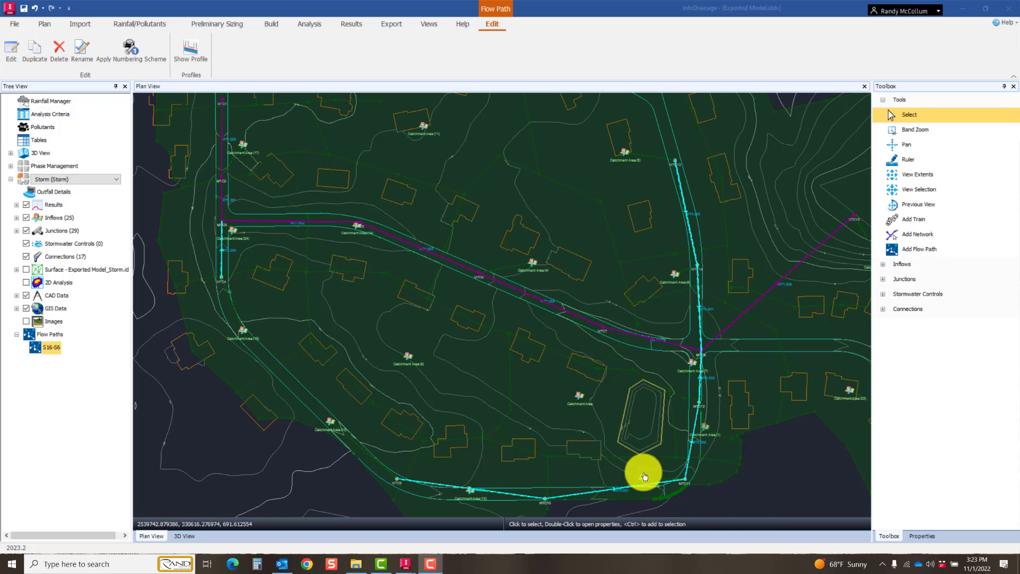
left_click(59, 336)
right_click(59, 336)
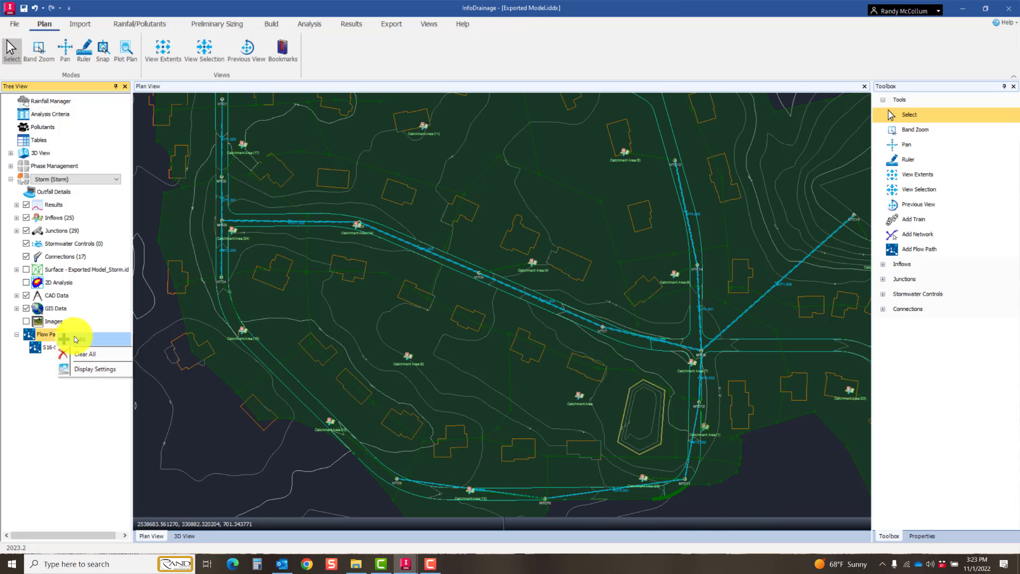
left_click(80, 352)
left_click(395, 480)
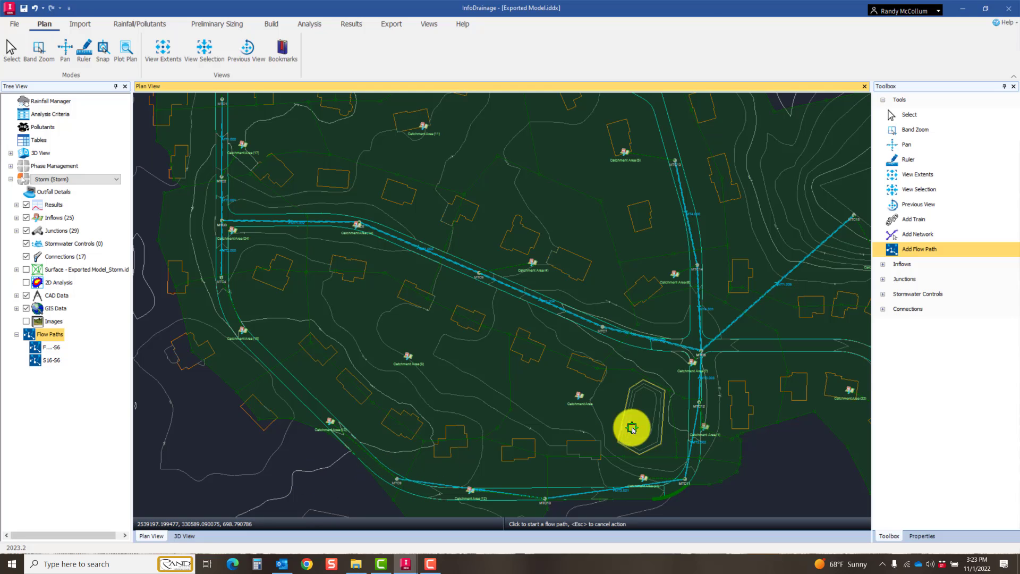
left_click(701, 353)
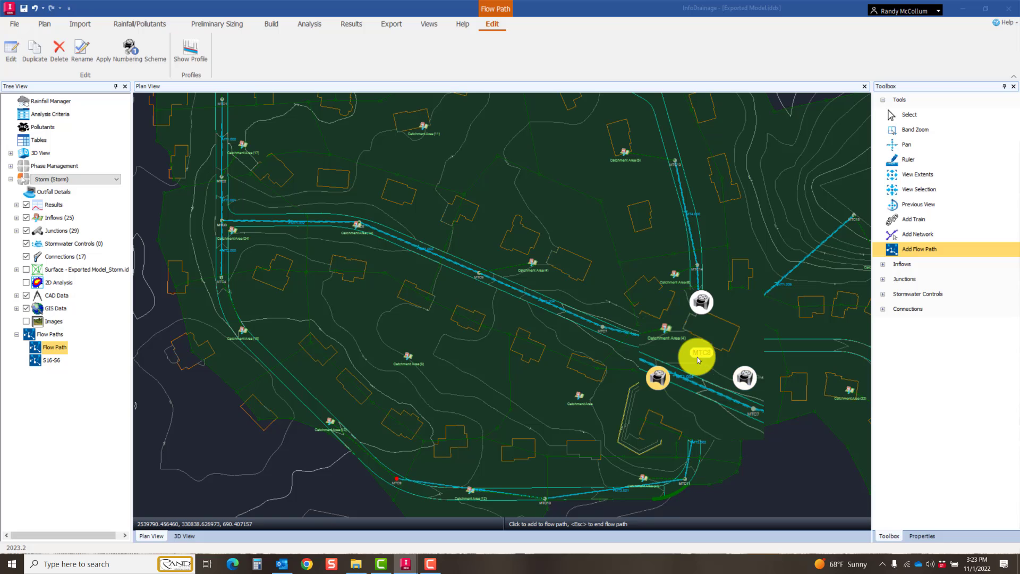
left_click(743, 377)
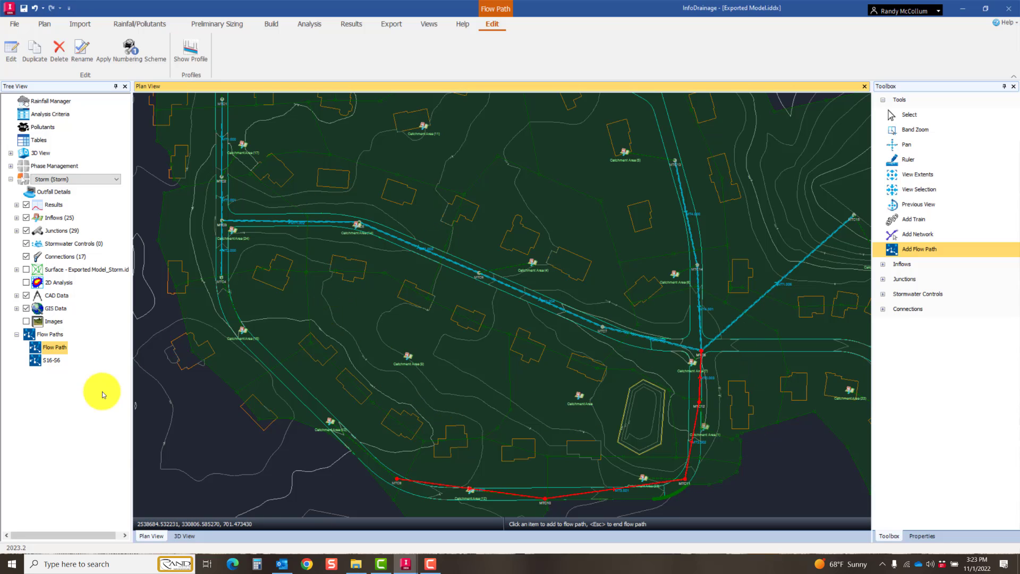
Step: Show the profile of the new flow path, examine pipes MT3.000 through MT3.003, and close it
right_click(59, 350)
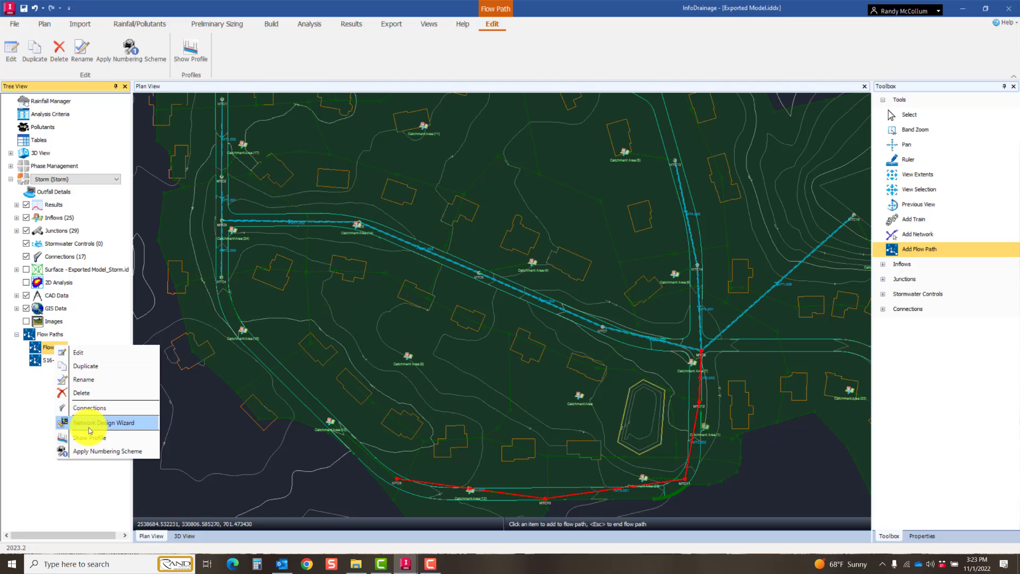
left_click(88, 437)
scroll(457, 242, "up", 4)
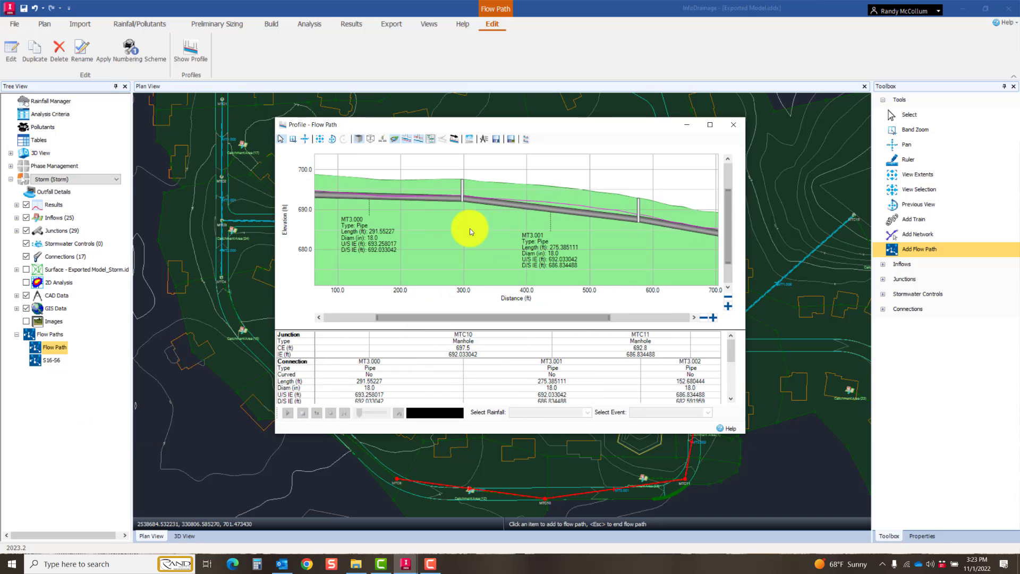
scroll(582, 221, "up", 3)
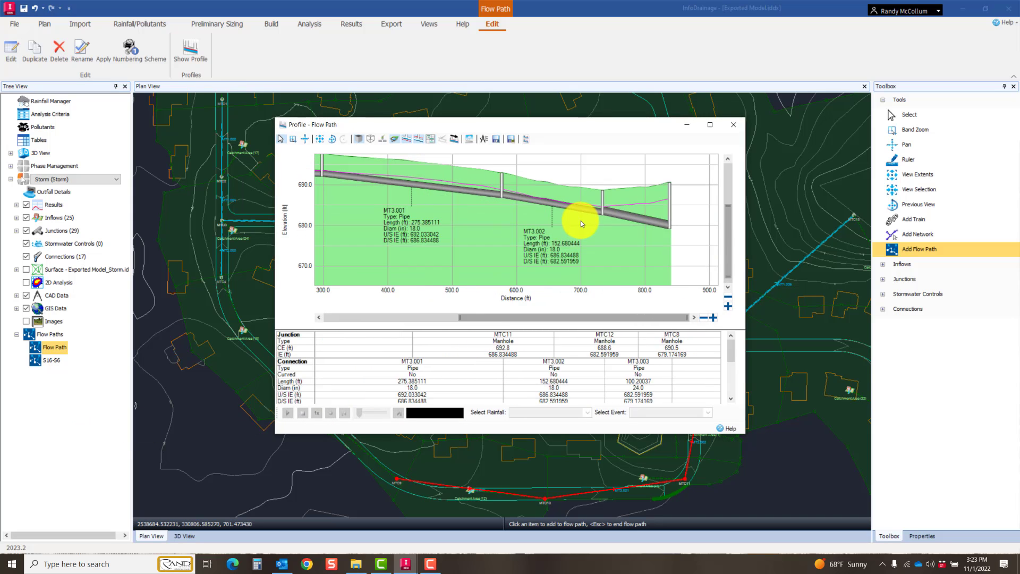
mouse_move(613, 216)
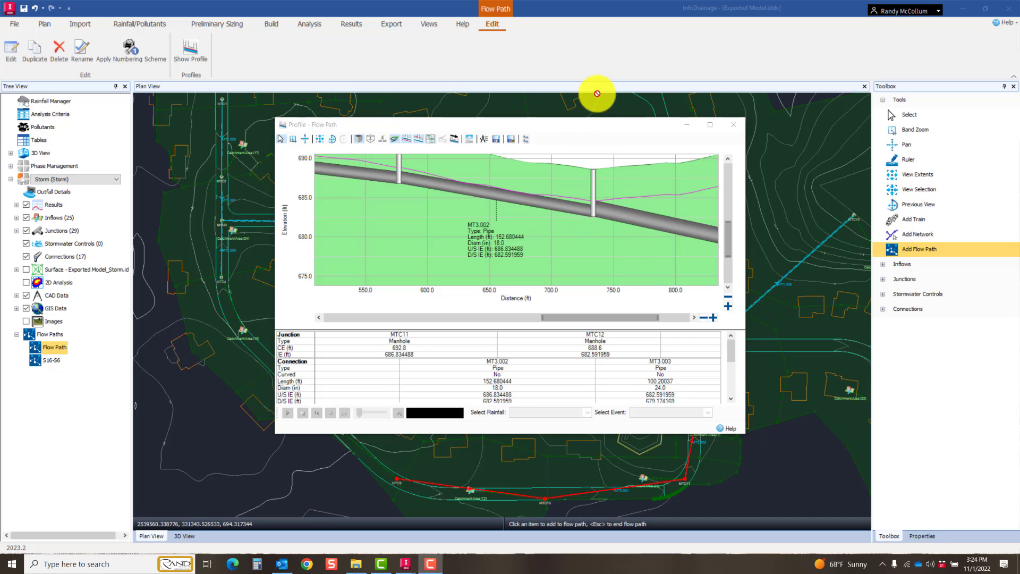
scroll(616, 204, "down", 2)
scroll(585, 226, "down", 3)
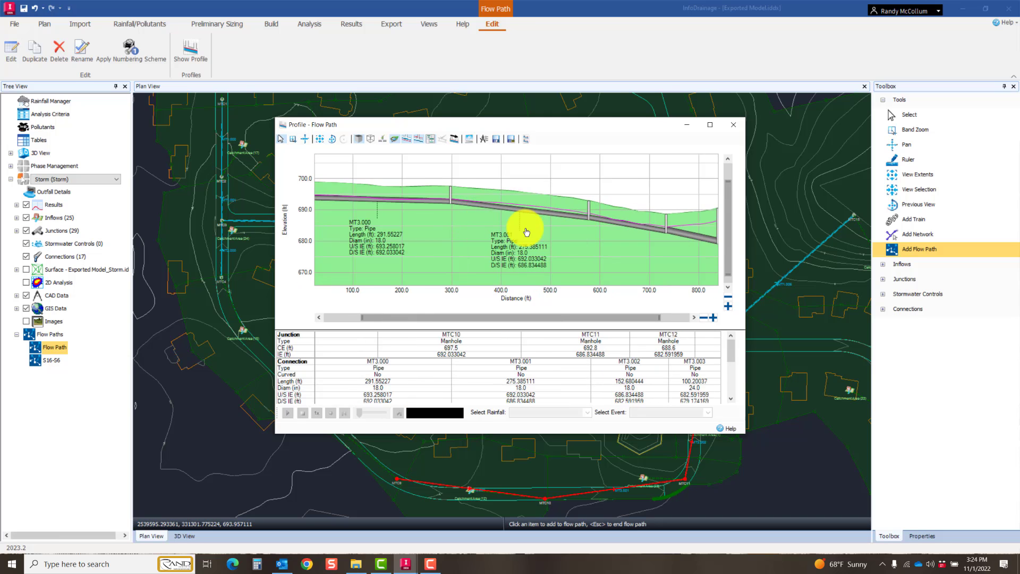
scroll(532, 229, "down", 2)
left_click_drag(525, 123, 448, 468)
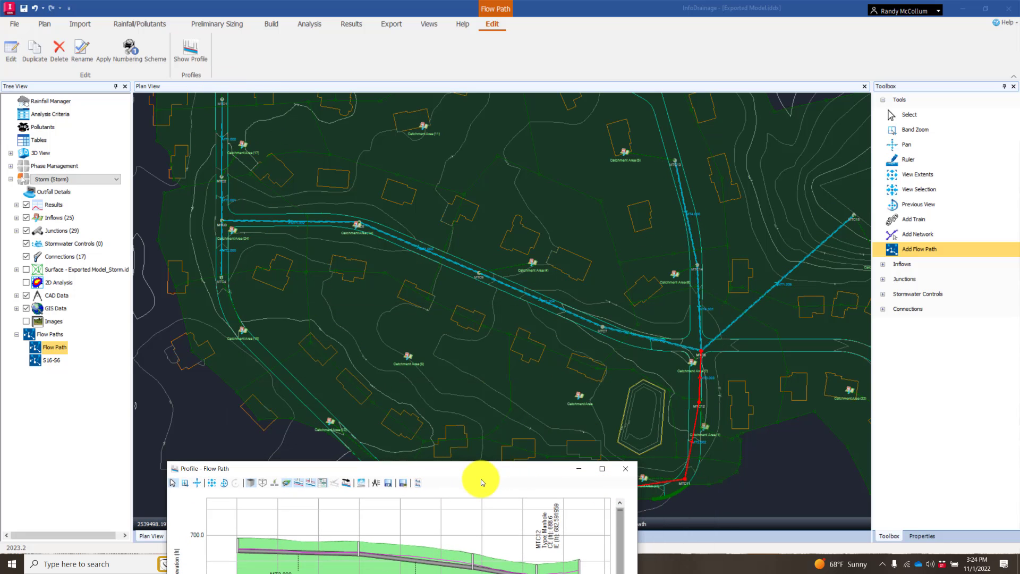
left_click_drag(479, 470, 546, 185)
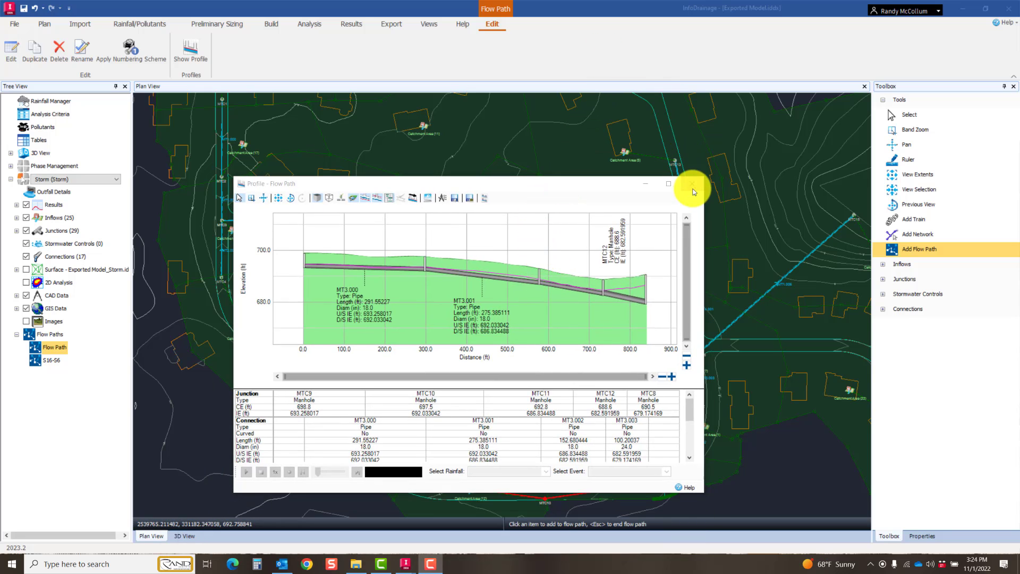
left_click(693, 187)
Step: End flow path drawing and open the properties of manhole MTC15 at the end of pipe MT1.006
middle_click_drag(745, 275, 695, 277)
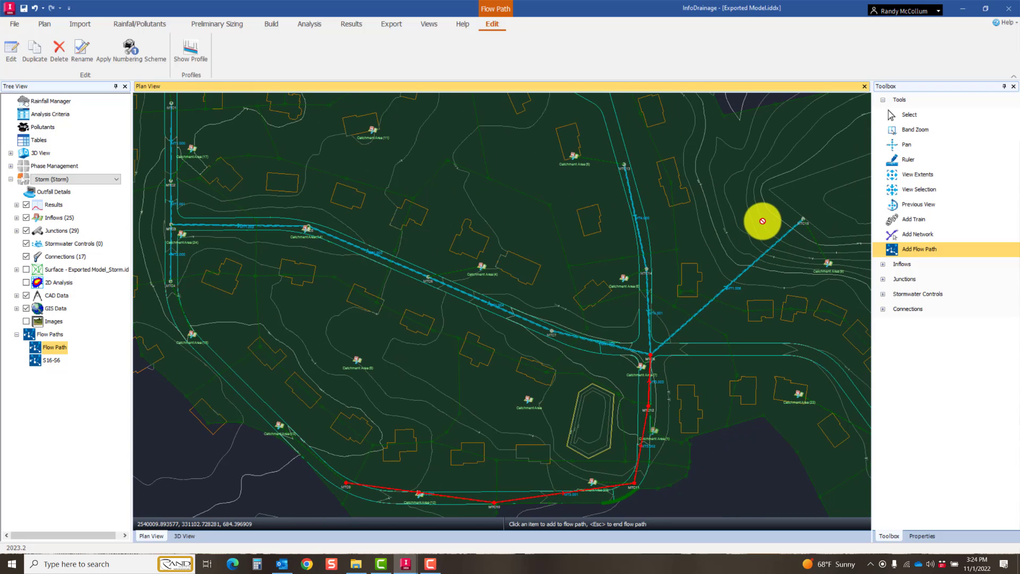
middle_click_drag(703, 235, 563, 270)
scroll(660, 248, "up", 5)
scroll(664, 249, "up", 2)
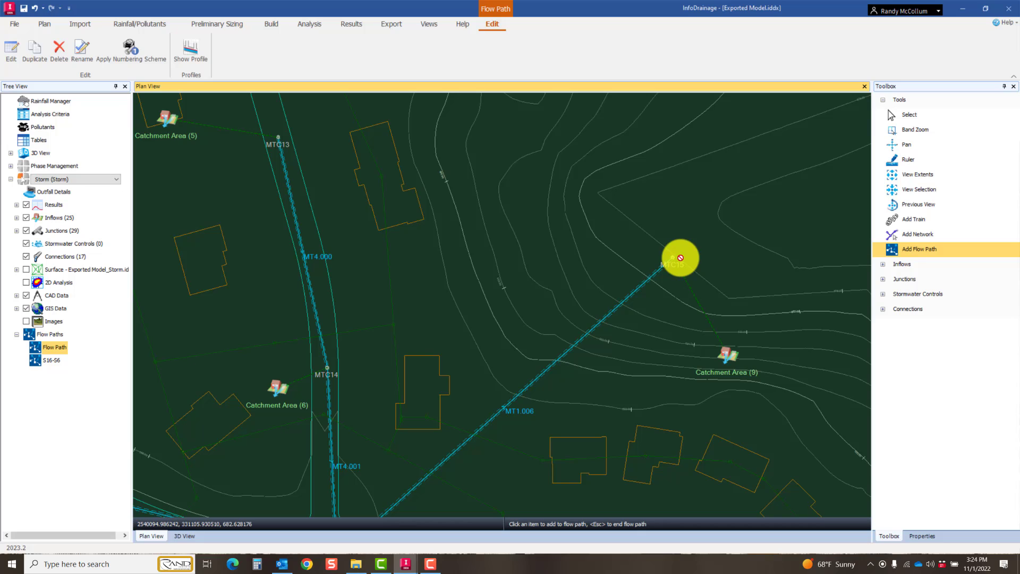
key("Escape")
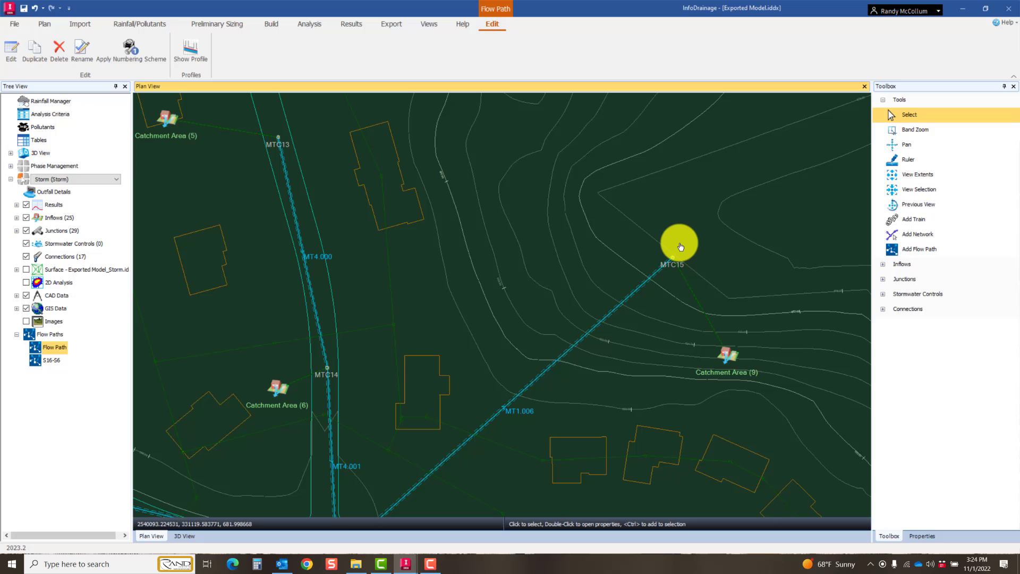
scroll(678, 249, "up", 3)
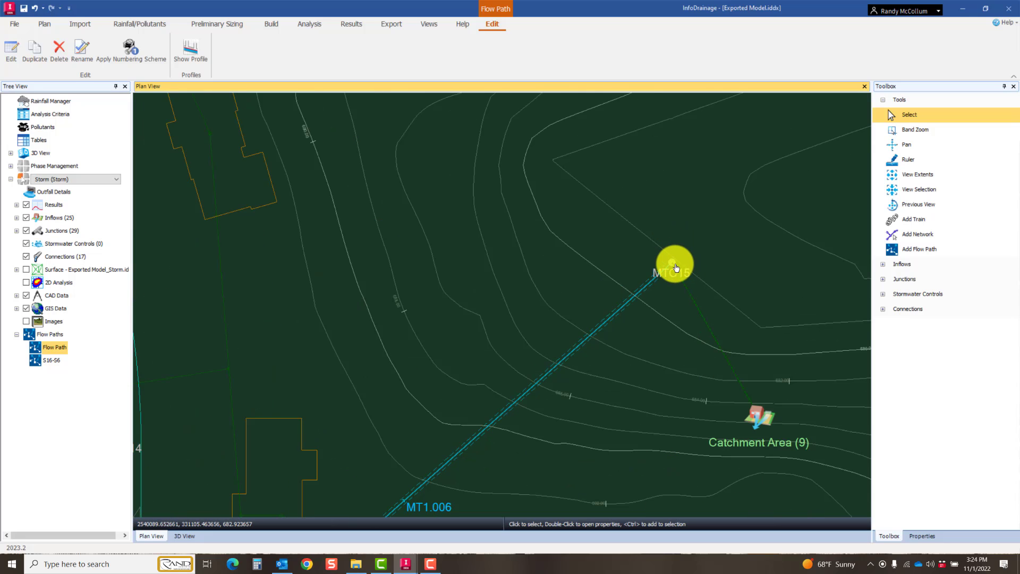
left_click(673, 264)
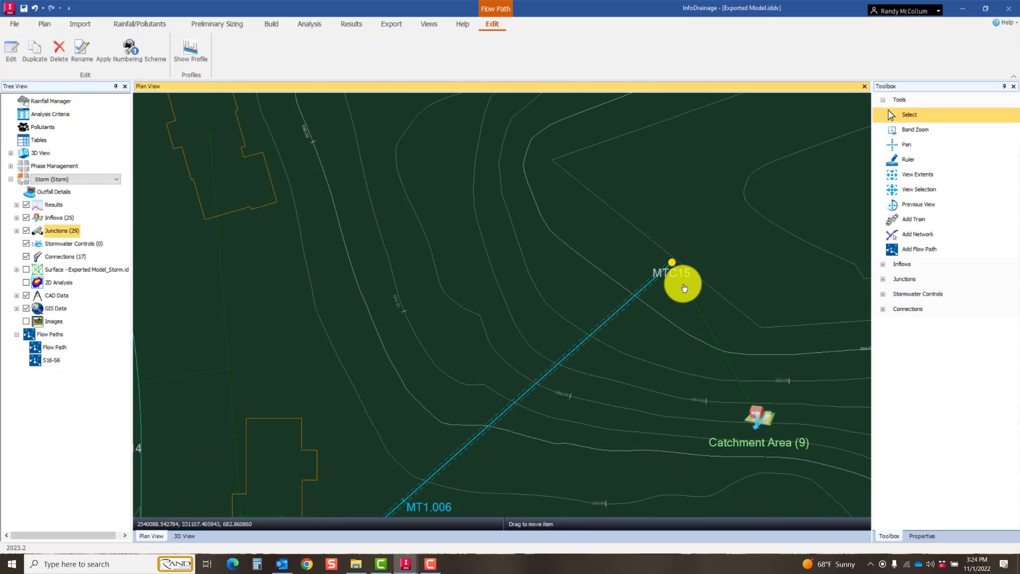
double_click(684, 288)
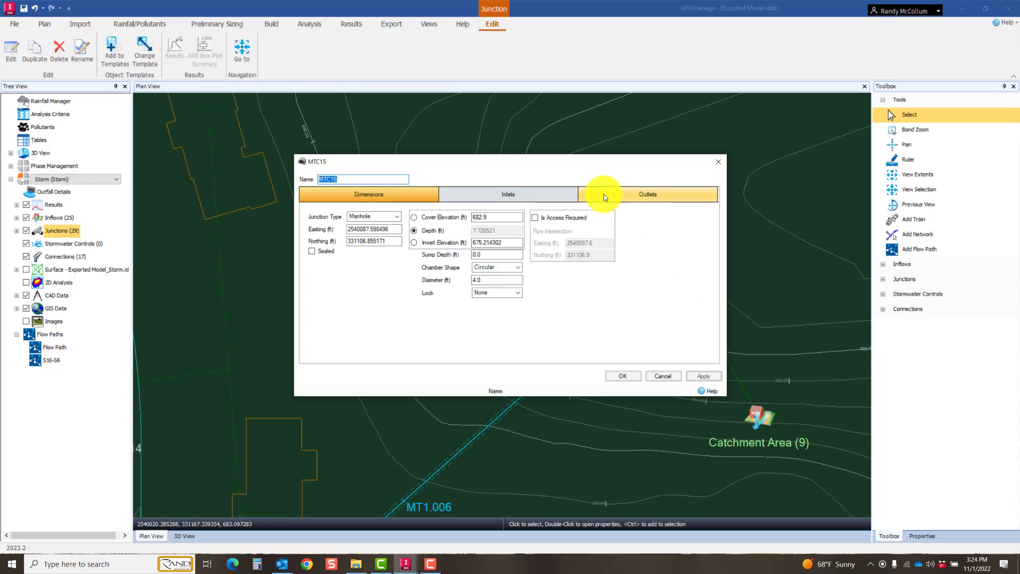
Step: Review the outfall type options for MTC15 in its outfall details, keep Free Discharge, and close the manhole properties
left_click(615, 197)
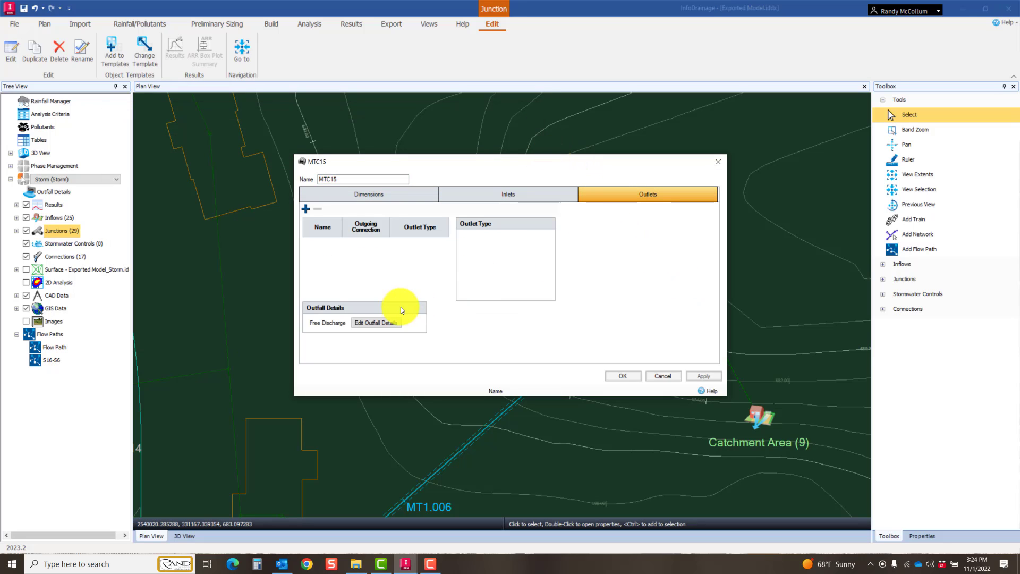
left_click(383, 324)
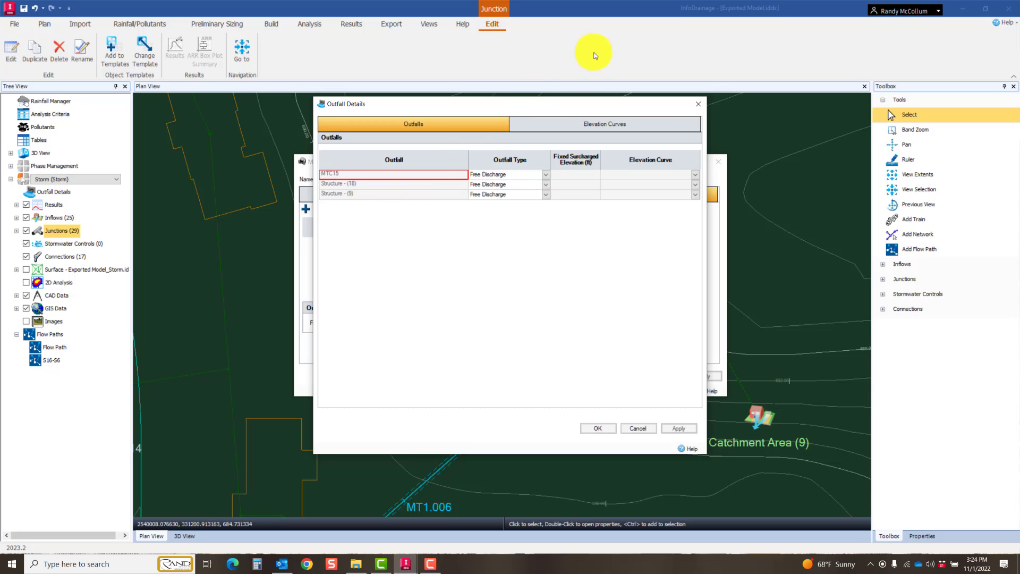
left_click(546, 178)
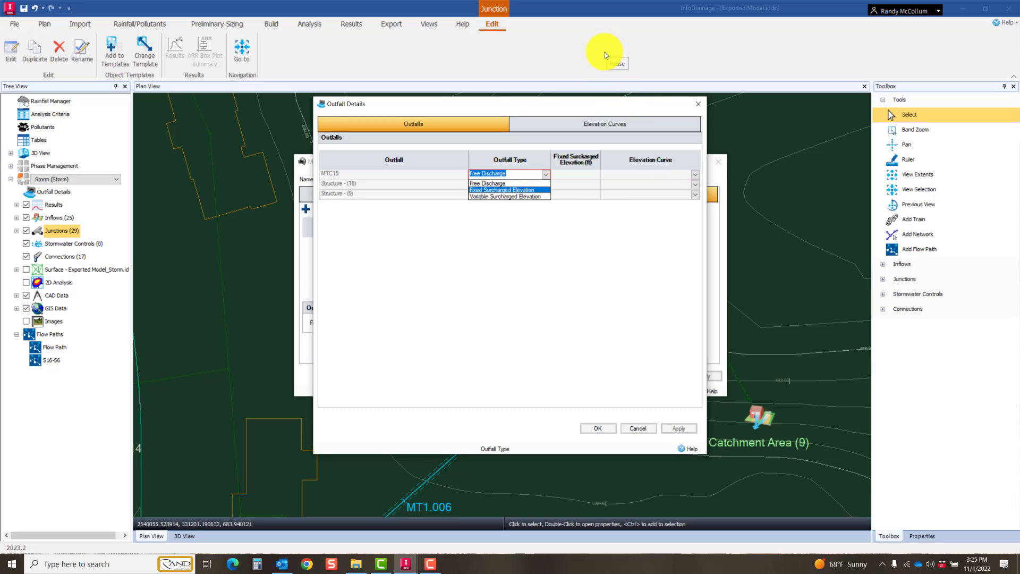
left_click(599, 428)
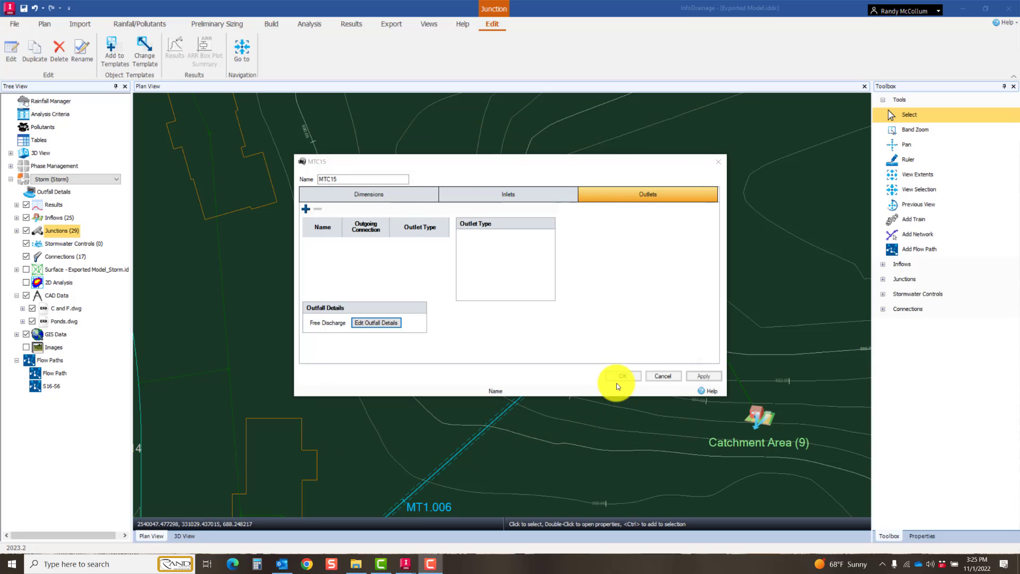
left_click(619, 372)
Step: Start a polygon outline for a new stormwater control in the pond area beside MTC15, with snapping enabled
scroll(702, 336, "down", 1)
middle_click_drag(803, 270, 485, 324)
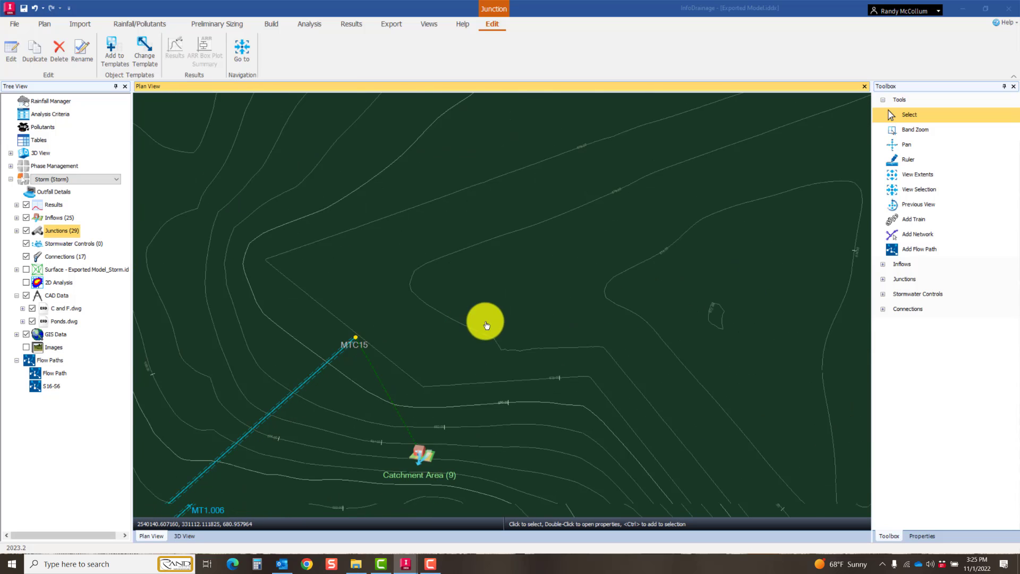
scroll(510, 322, "down", 2)
middle_click_drag(608, 307, 528, 272)
scroll(528, 271, "down", 2)
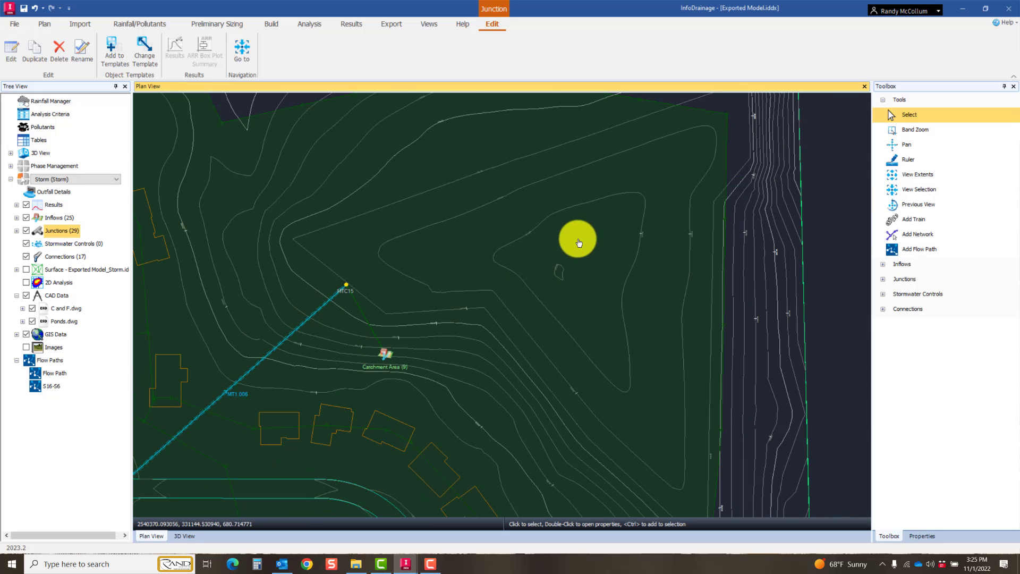
middle_click_drag(542, 301, 533, 282)
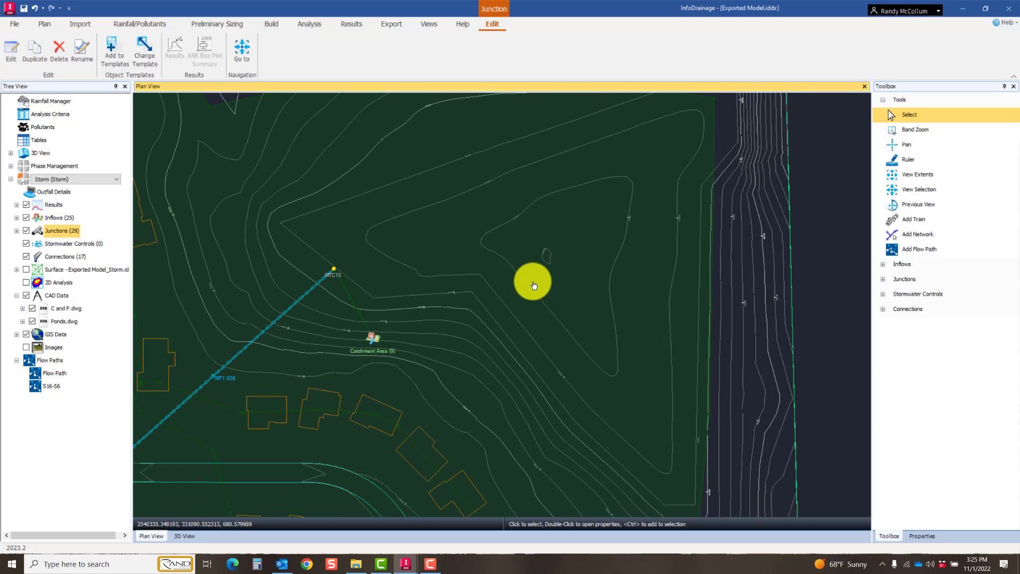
middle_click_drag(654, 278, 631, 287)
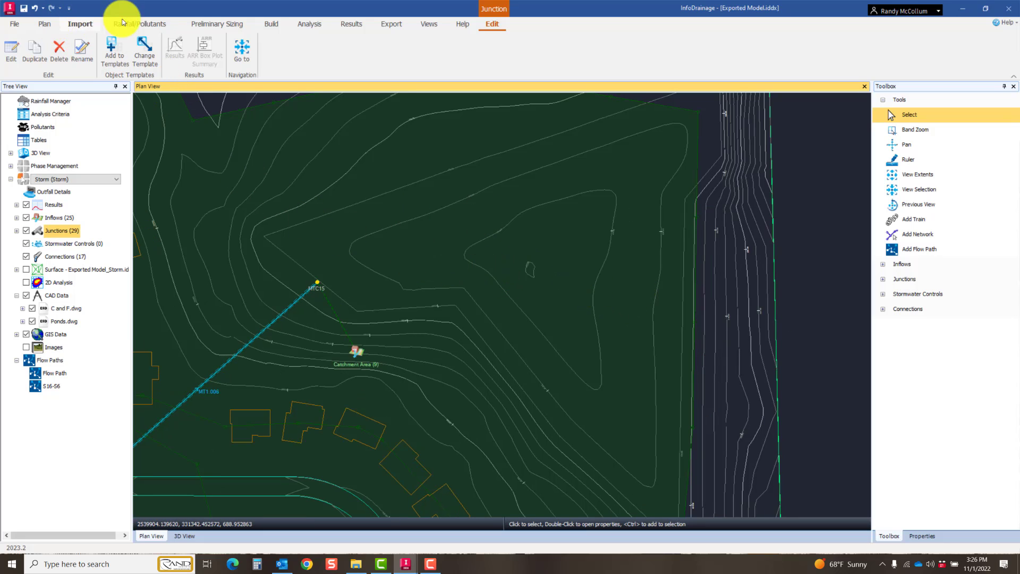
left_click(268, 25)
left_click(136, 61)
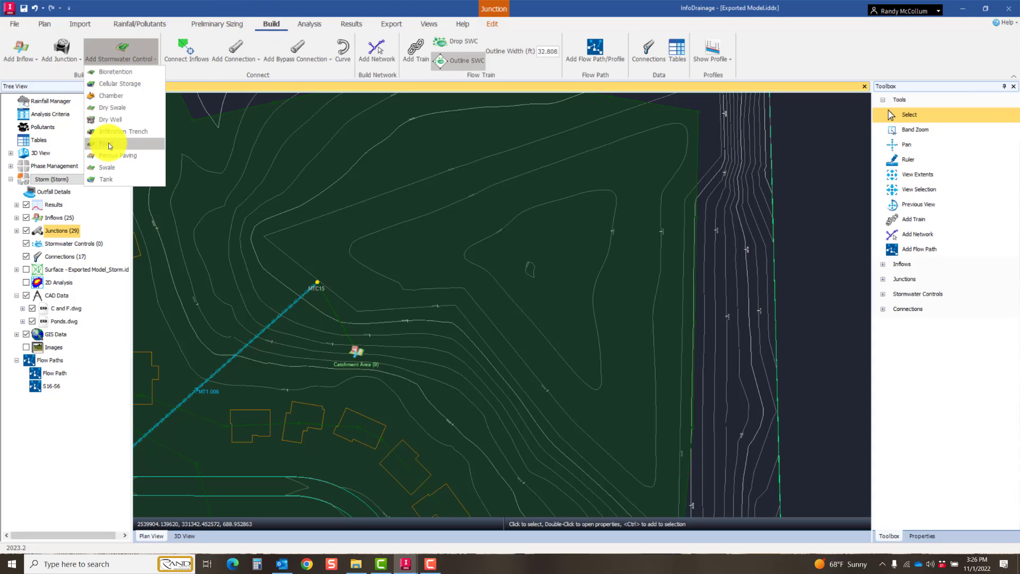
left_click(123, 72)
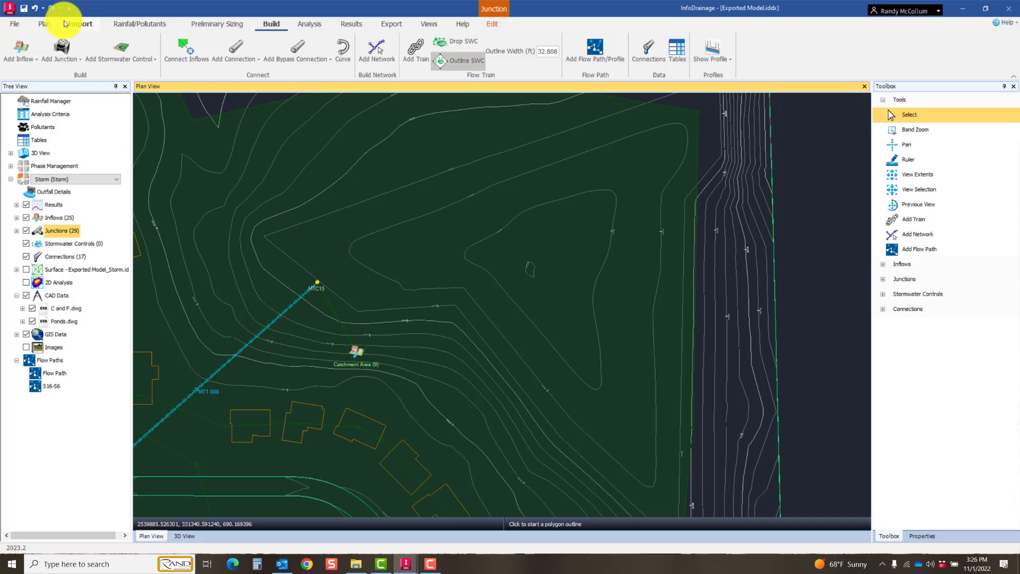
left_click(45, 24)
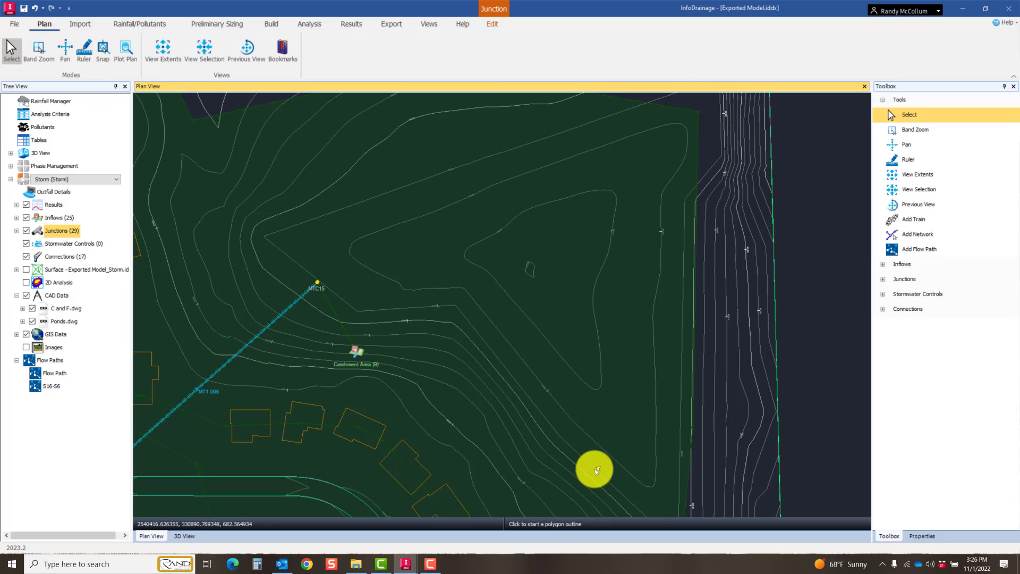
left_click(103, 49)
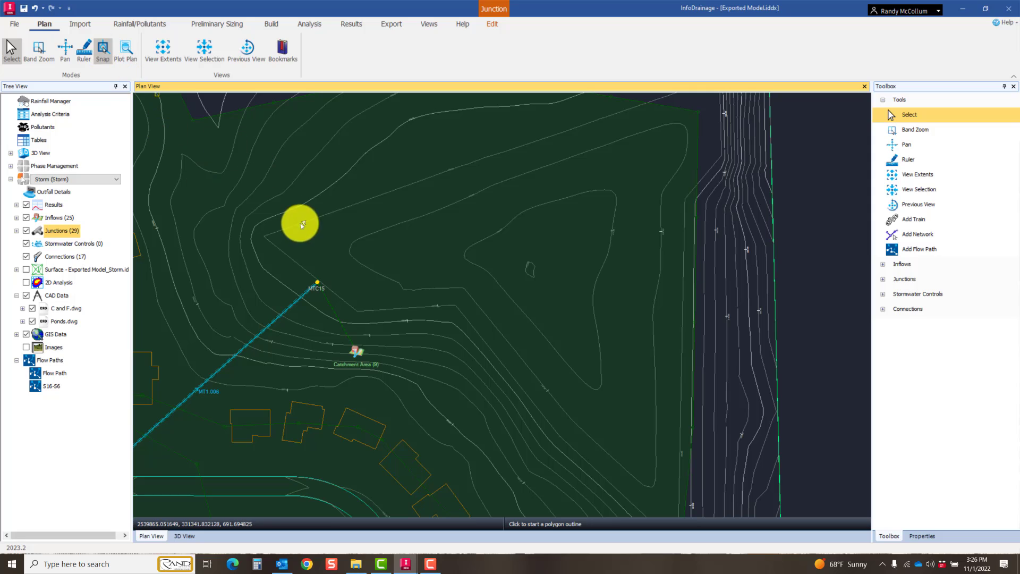
Step: Draw and close a six-corner bioretention outline following the pond contours beside MTC15 and Structure - (9), covering about 140,400 ft²
left_click(267, 236)
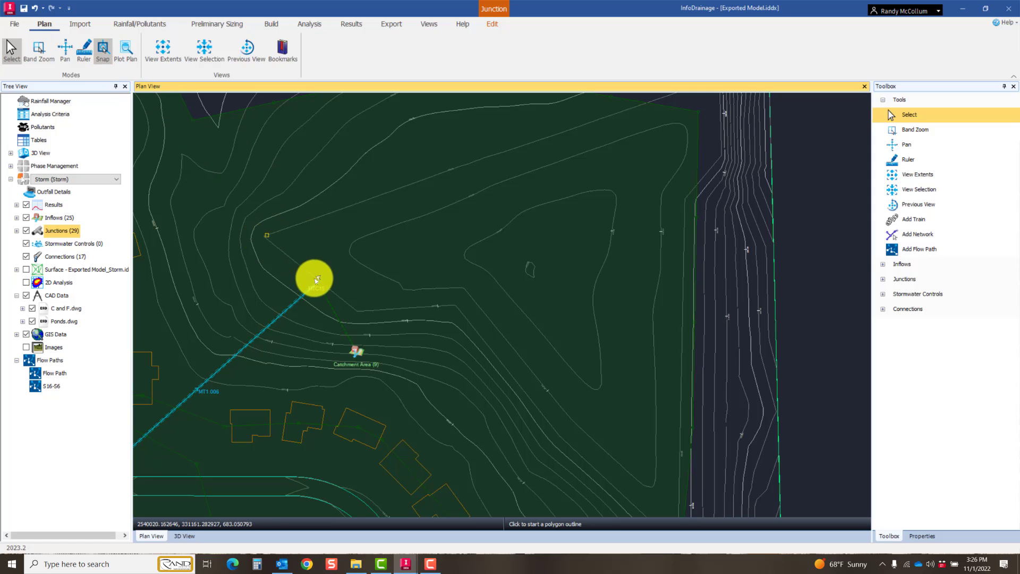
left_click(355, 311)
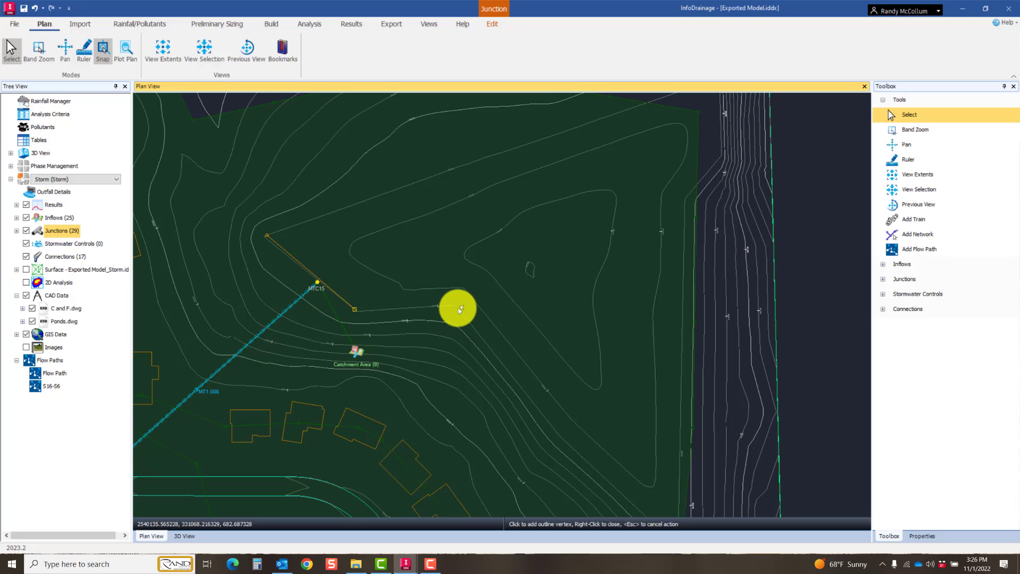
left_click(456, 306)
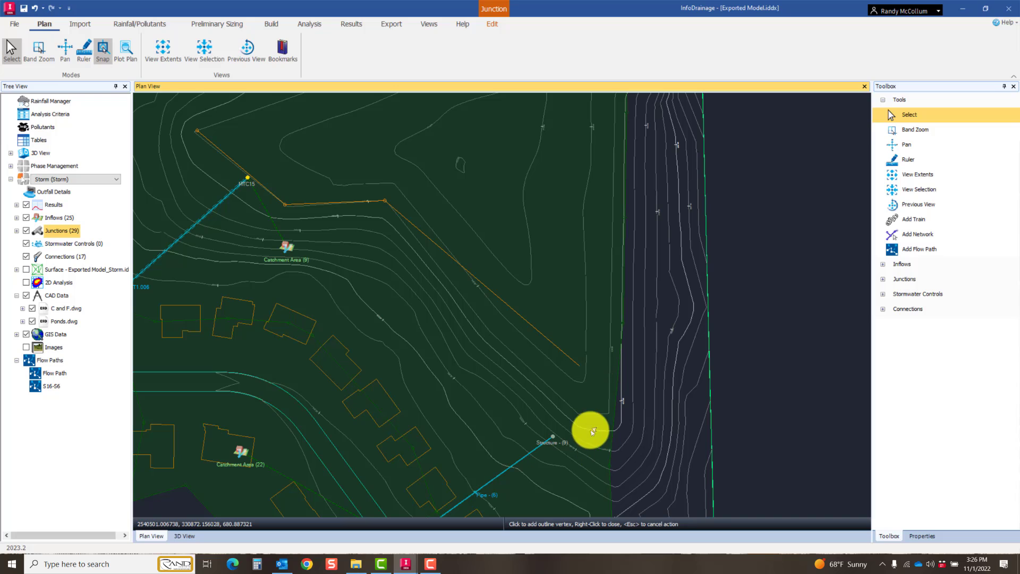
left_click(579, 413)
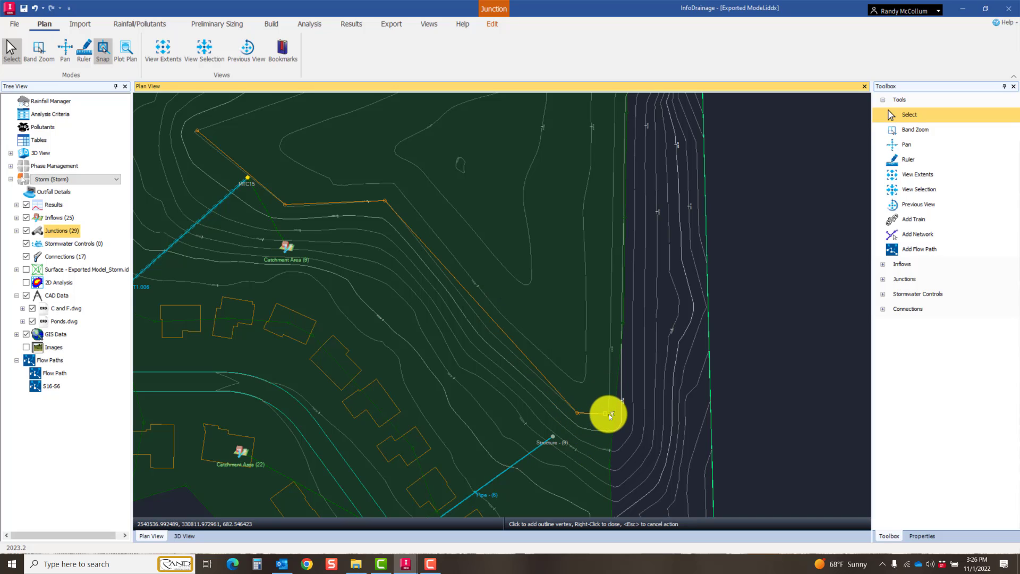
left_click(606, 413)
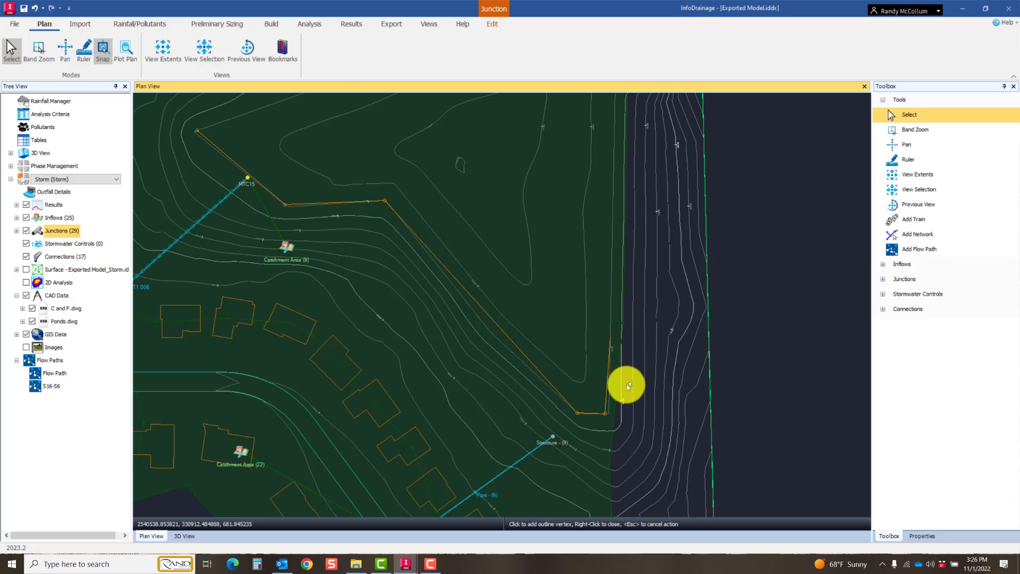
middle_click_drag(607, 220, 628, 433)
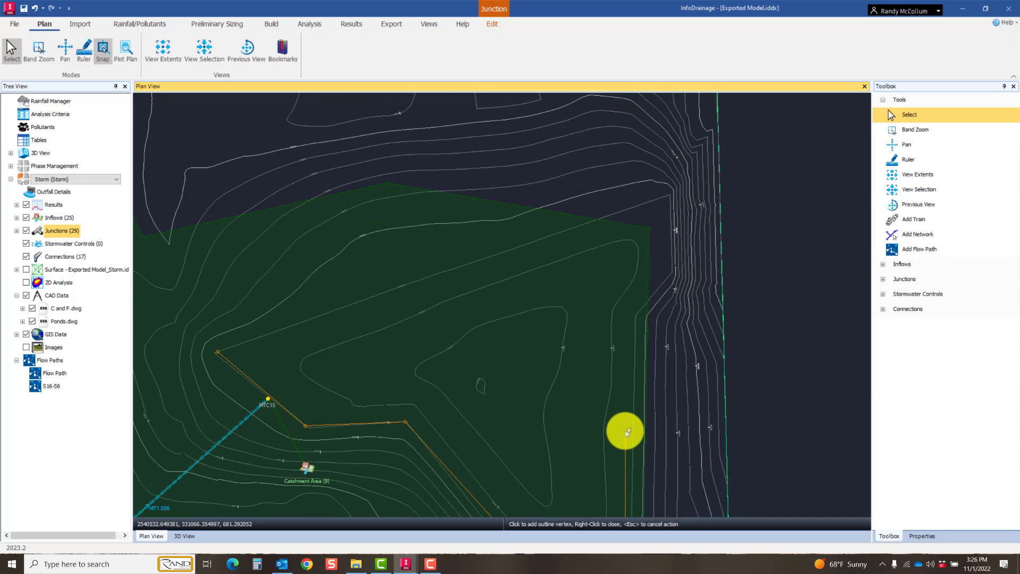
left_click(670, 187)
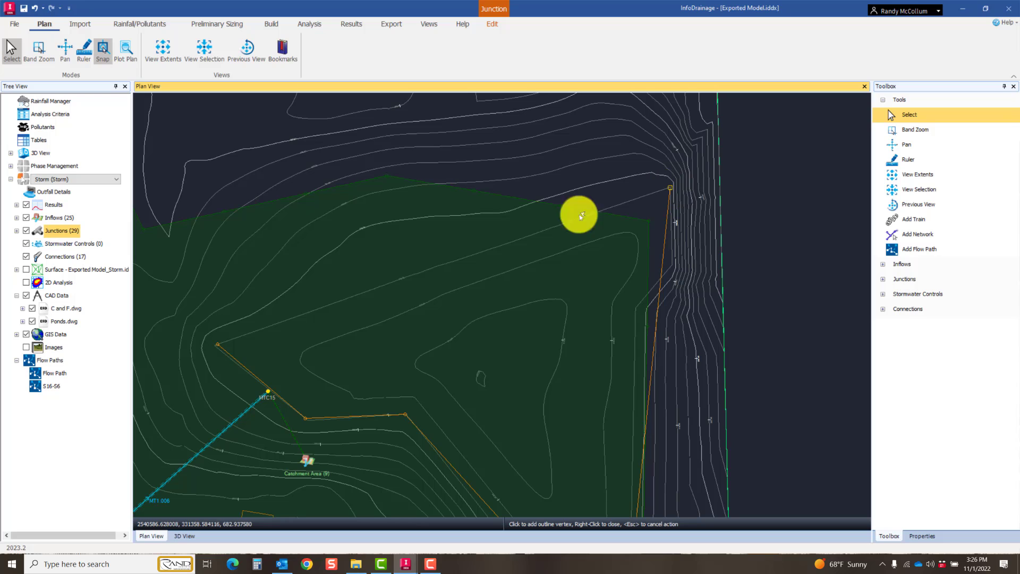
left_click(219, 344)
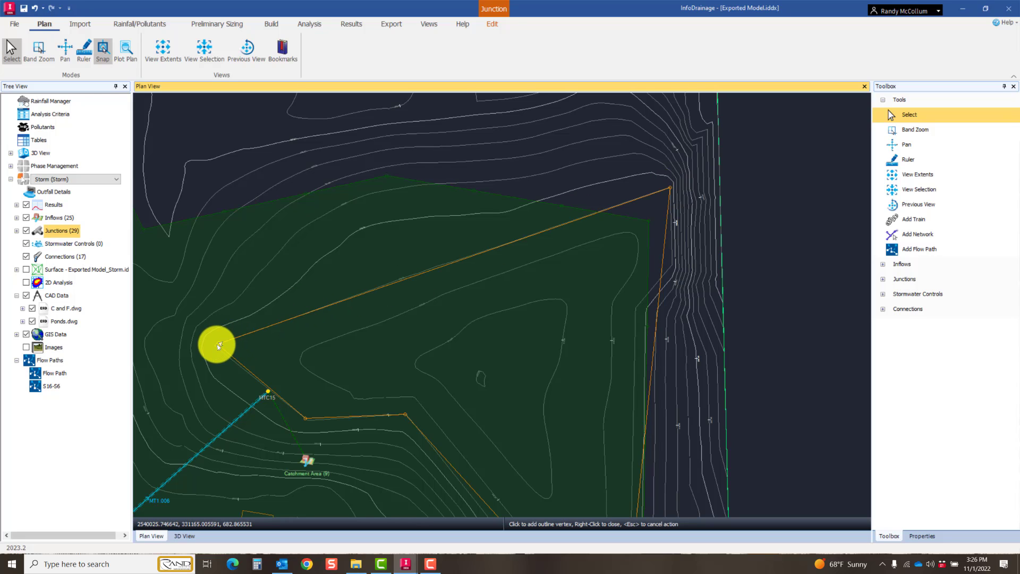
right_click(220, 344)
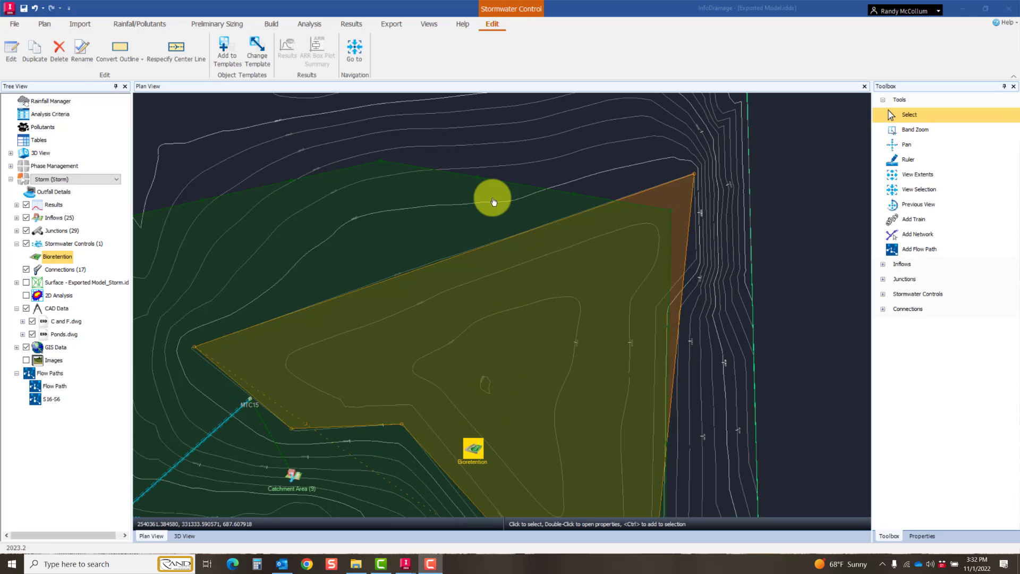
Step: Add a pipe connection from manhole MTC15 to a point just inside the bioretention outline
middle_click_drag(417, 288, 445, 221)
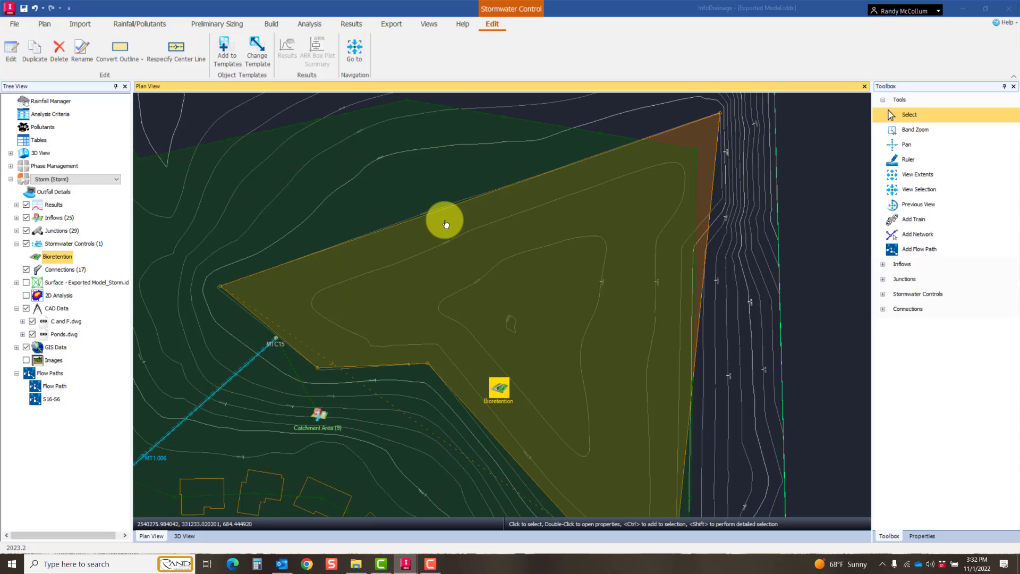
scroll(444, 221, "down", 1)
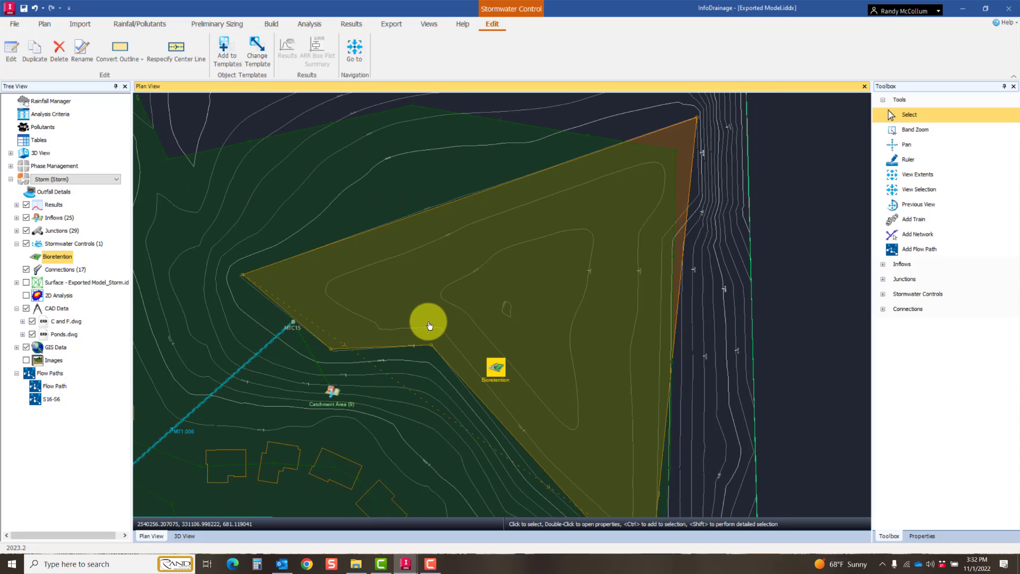
scroll(429, 325, "down", 1)
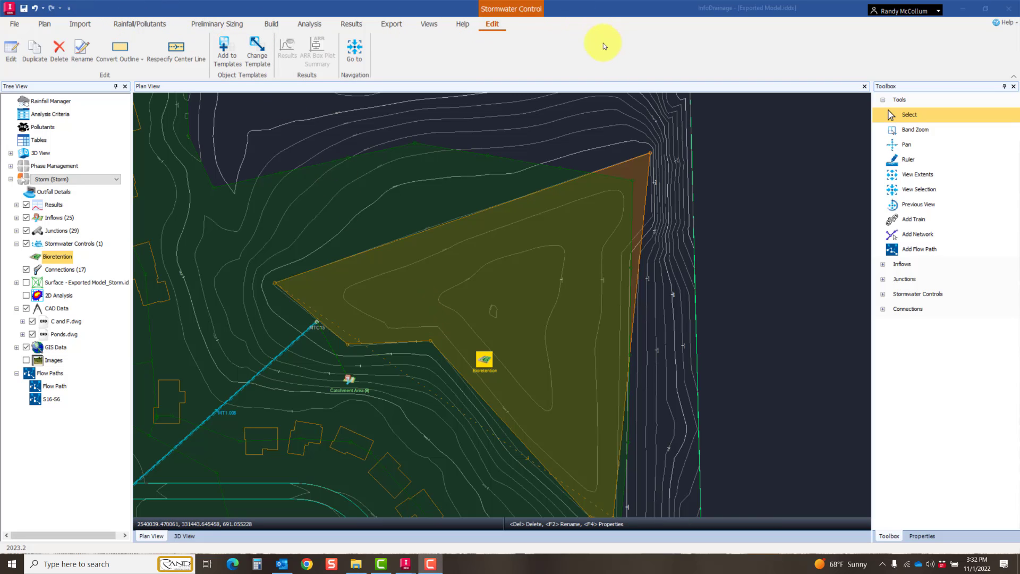
left_click(268, 27)
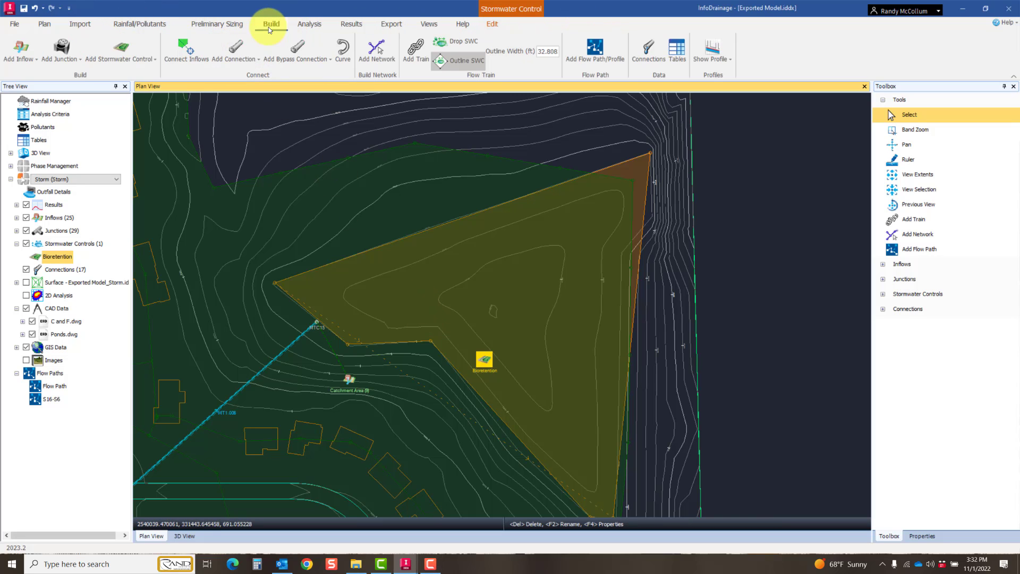
left_click(239, 62)
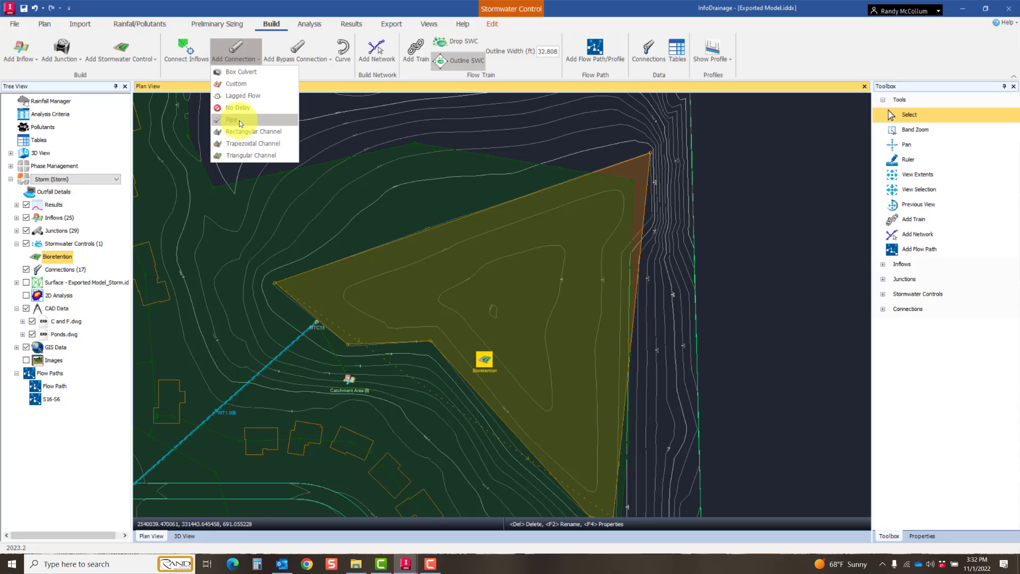
left_click(239, 120)
left_click(234, 56)
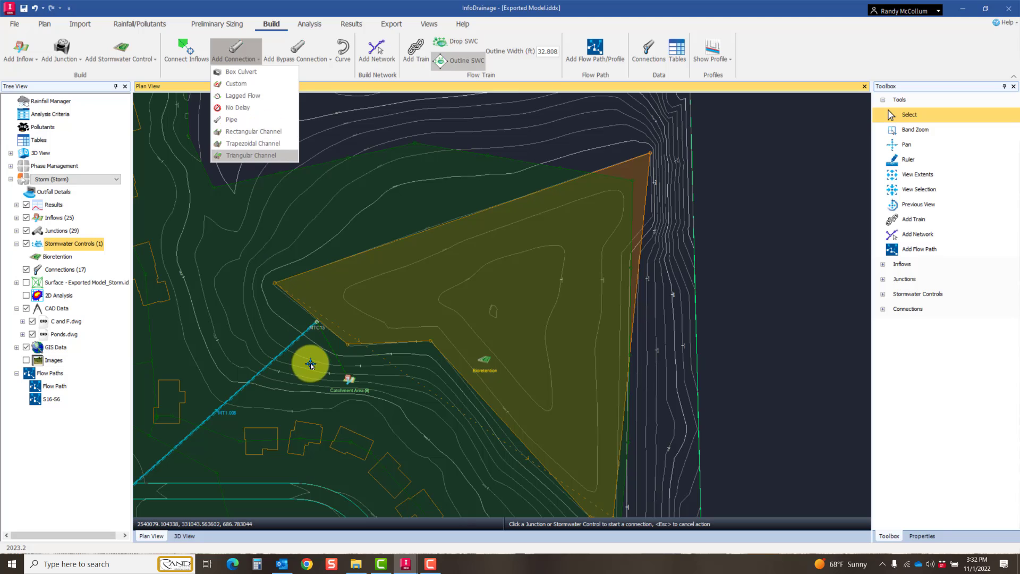
scroll(317, 334, "up", 6)
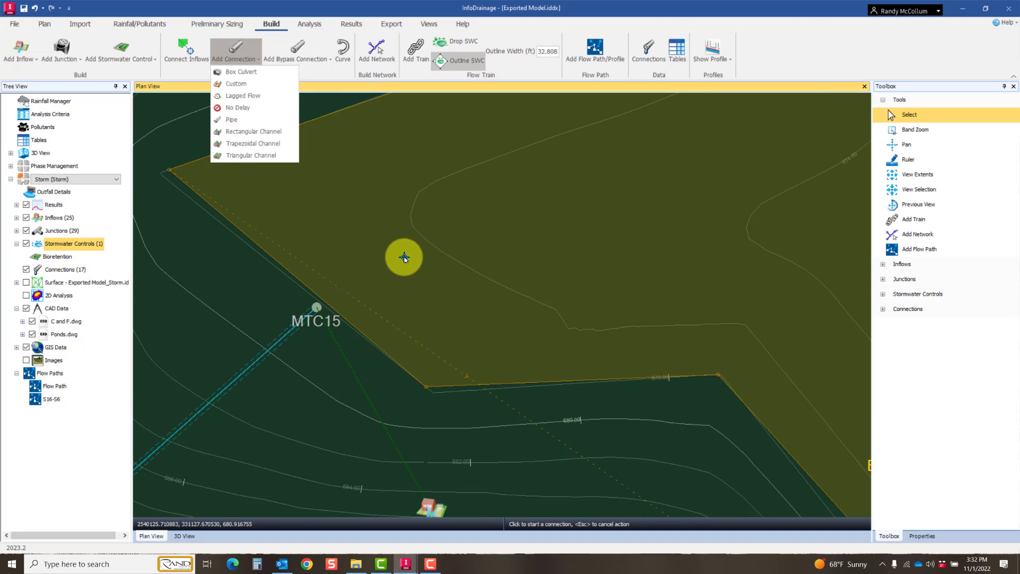
left_click(244, 120)
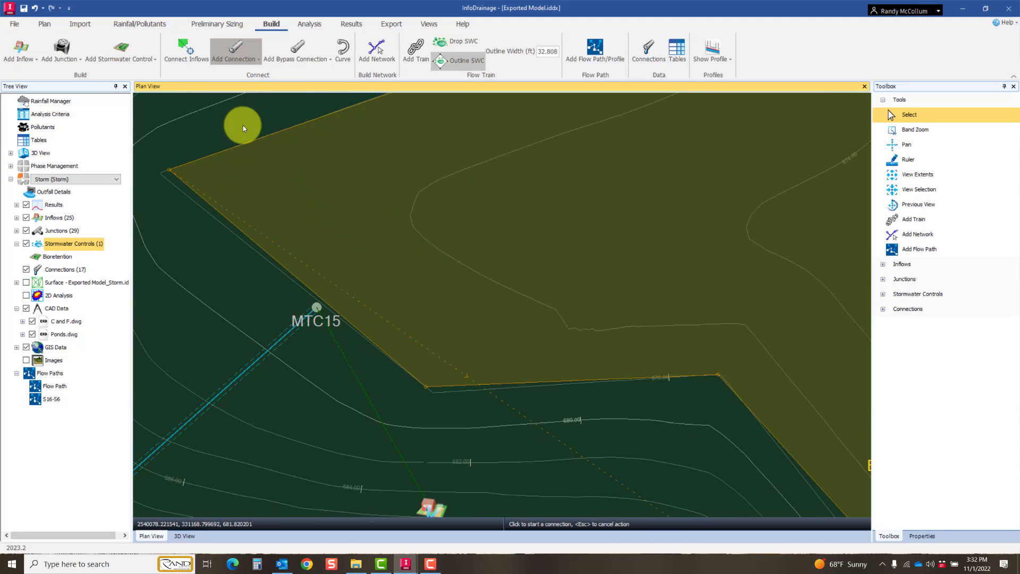
left_click(316, 307)
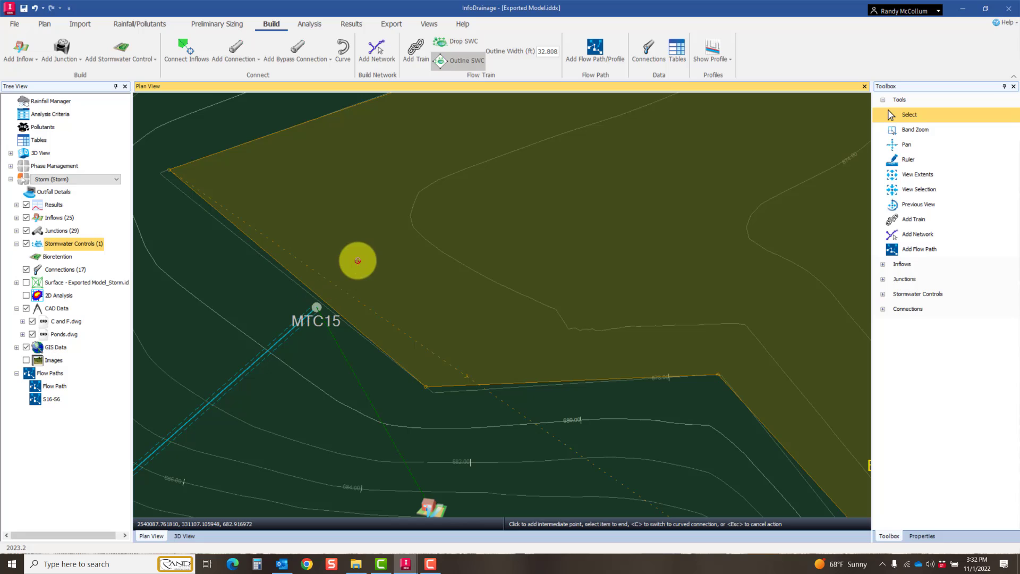
left_click(385, 260)
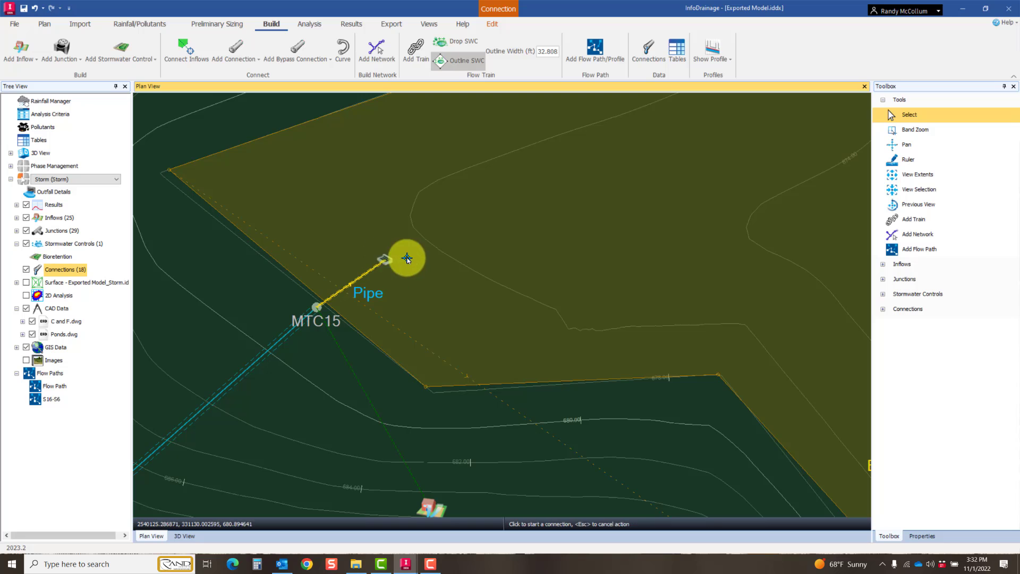
Step: Add a second pipe connection from Structure - (9) into the nearby corner of the bioretention outline
scroll(402, 279, "down", 5)
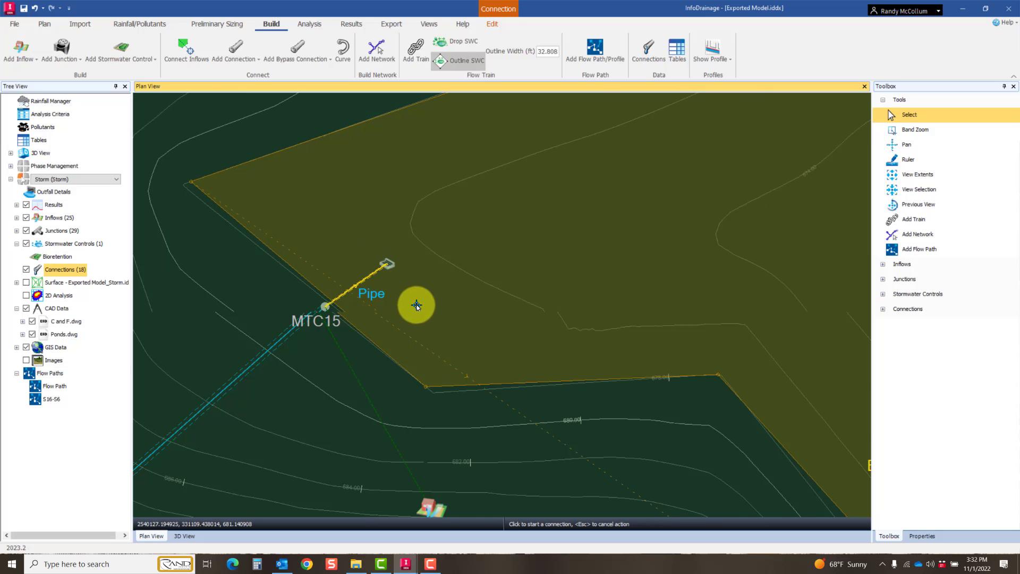
middle_click_drag(499, 380, 393, 364)
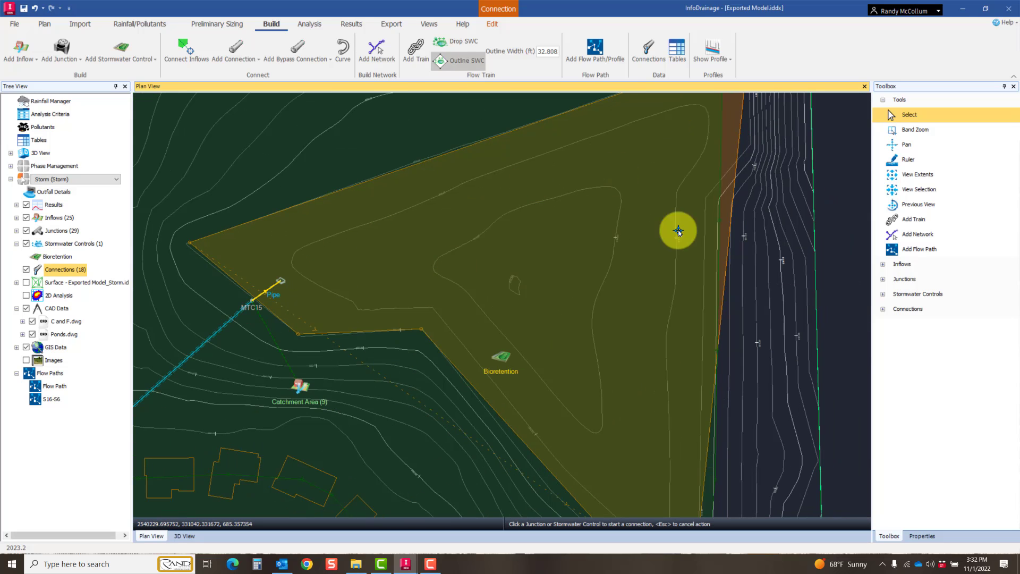
scroll(603, 357, "down", 2)
middle_click_drag(706, 414, 679, 250)
scroll(601, 420, "up", 5)
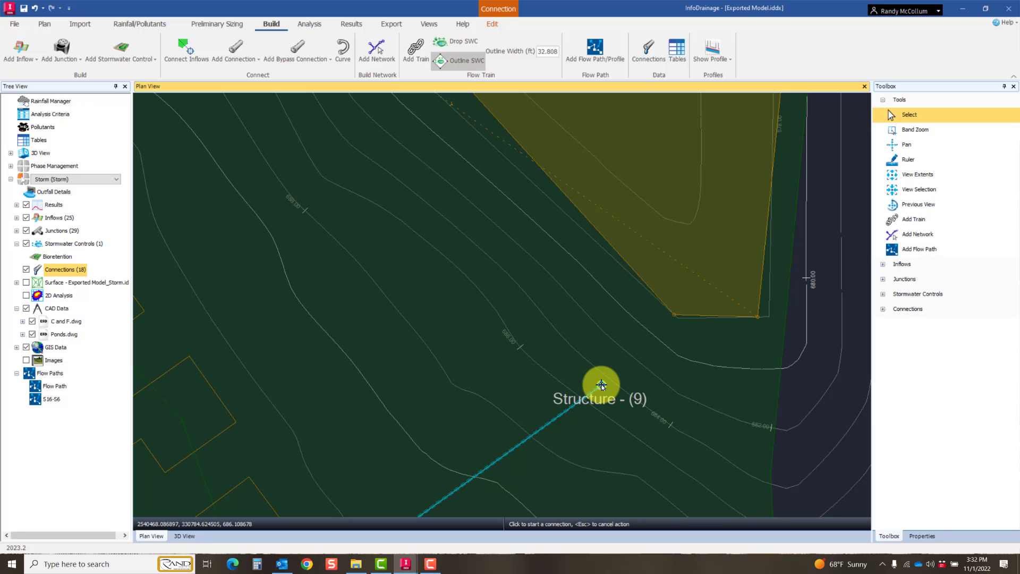
left_click(601, 385)
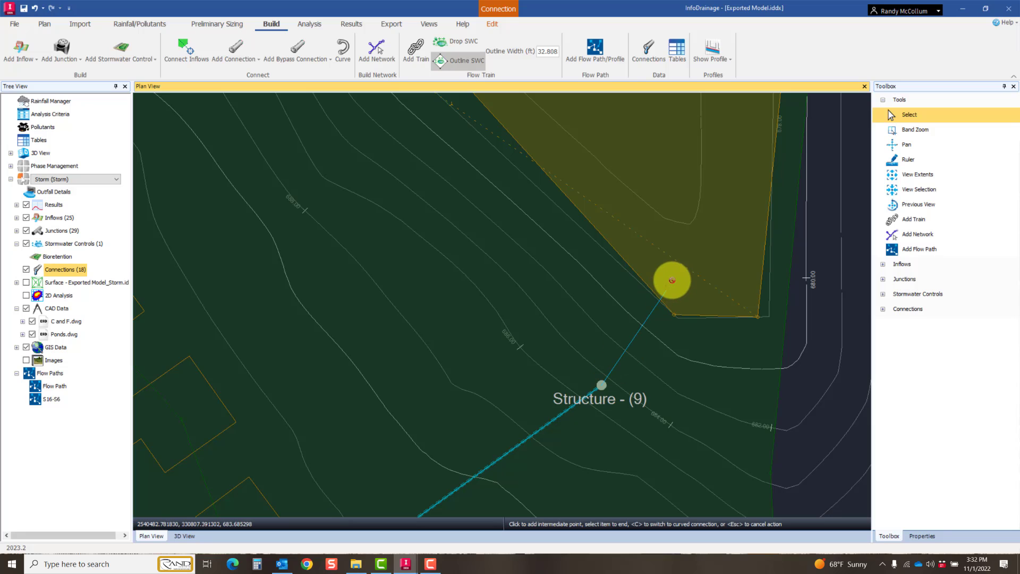
left_click(672, 278)
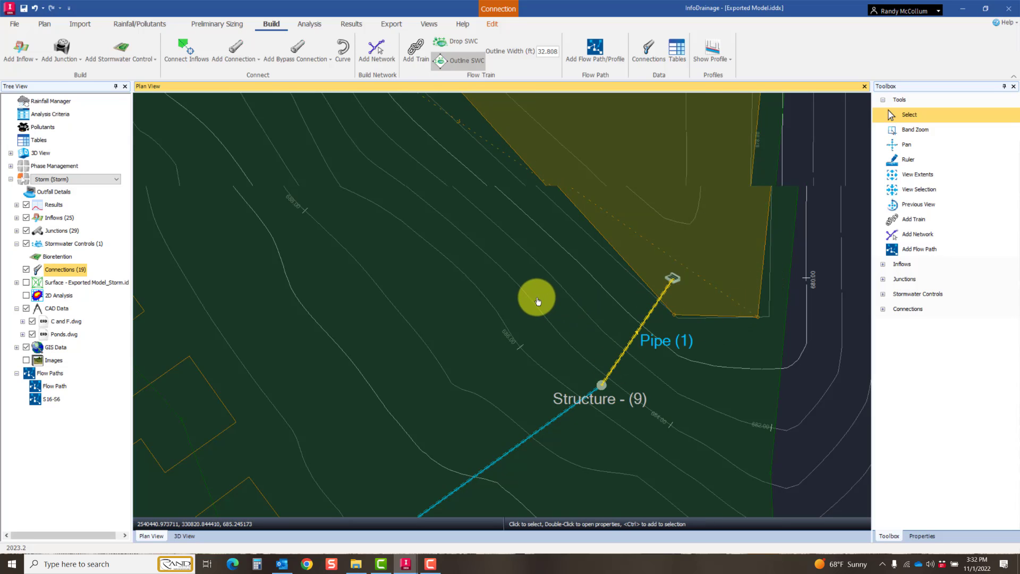
Step: Redirect the outflow of Catchment Area (9) from MTC15 to the bioretention, adding a new inlet for it
scroll(535, 298, "down", 4)
middle_click_drag(577, 350, 579, 366)
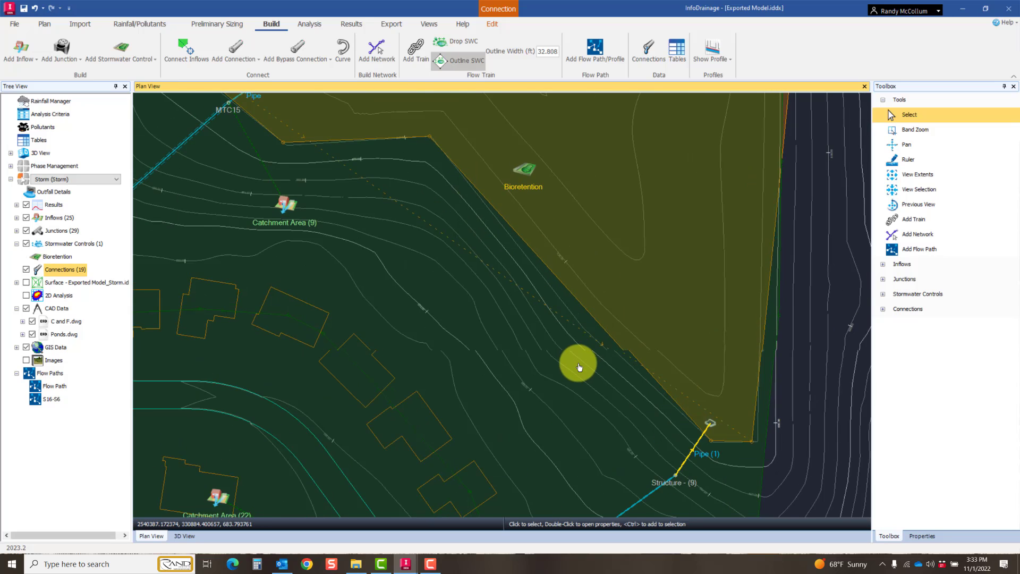
scroll(580, 365, "down", 2)
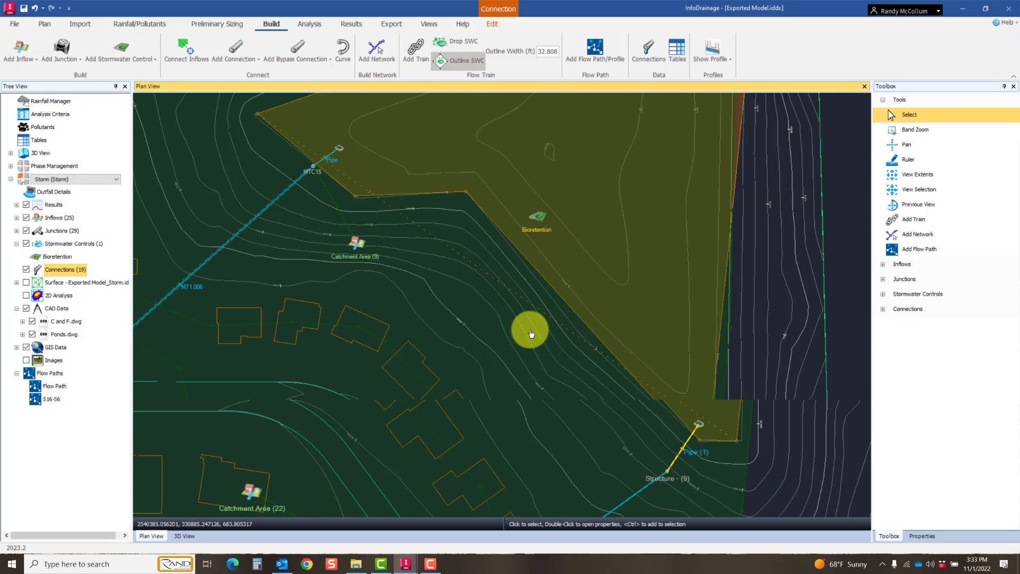
left_click(357, 240)
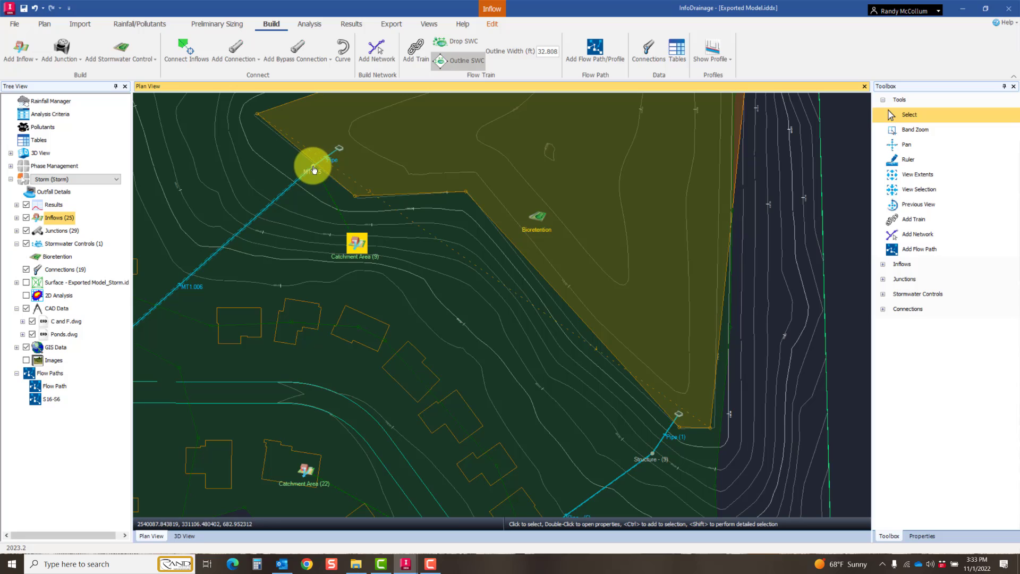
right_click(359, 245)
left_click(377, 266)
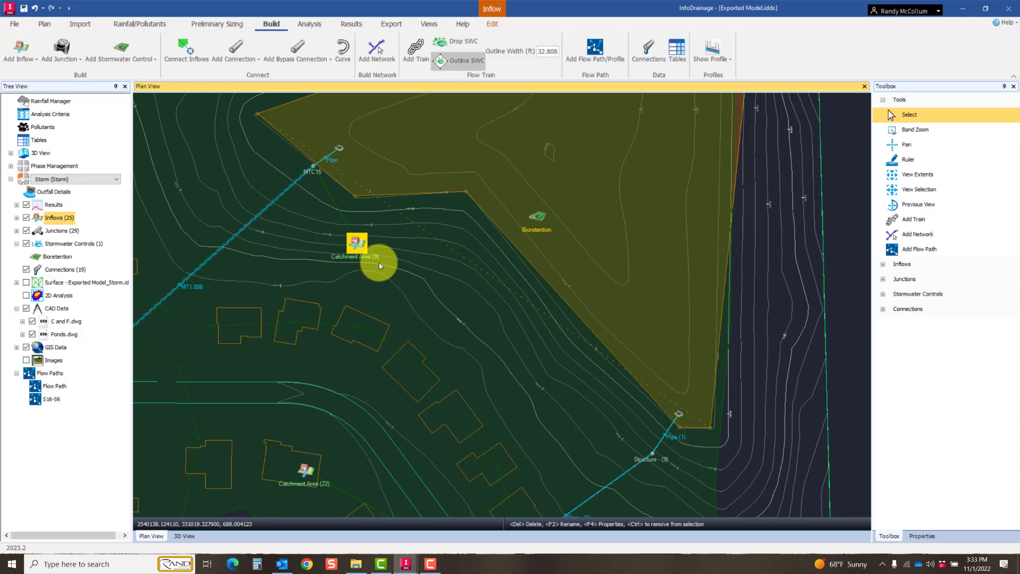
left_click(541, 229)
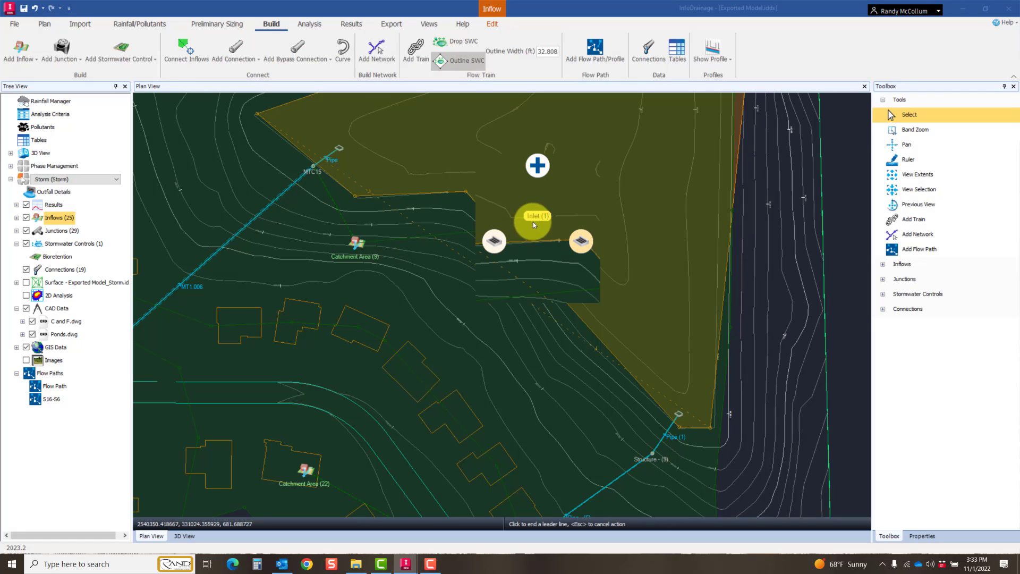
left_click(537, 168)
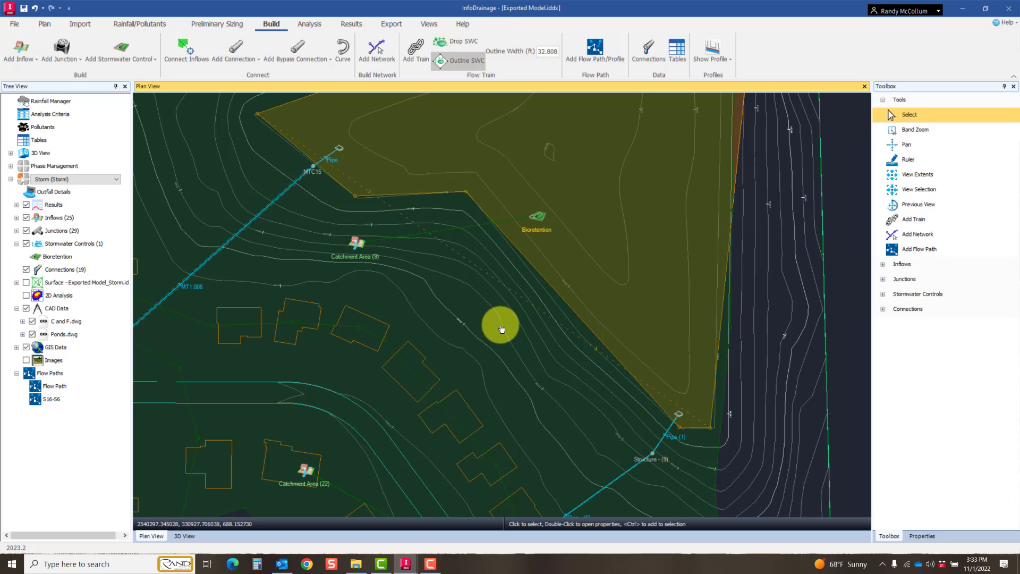
Step: Open the bioretention's properties at its dimensions and move the dialog aside so the pond contours can be read
scroll(499, 325, "down", 3)
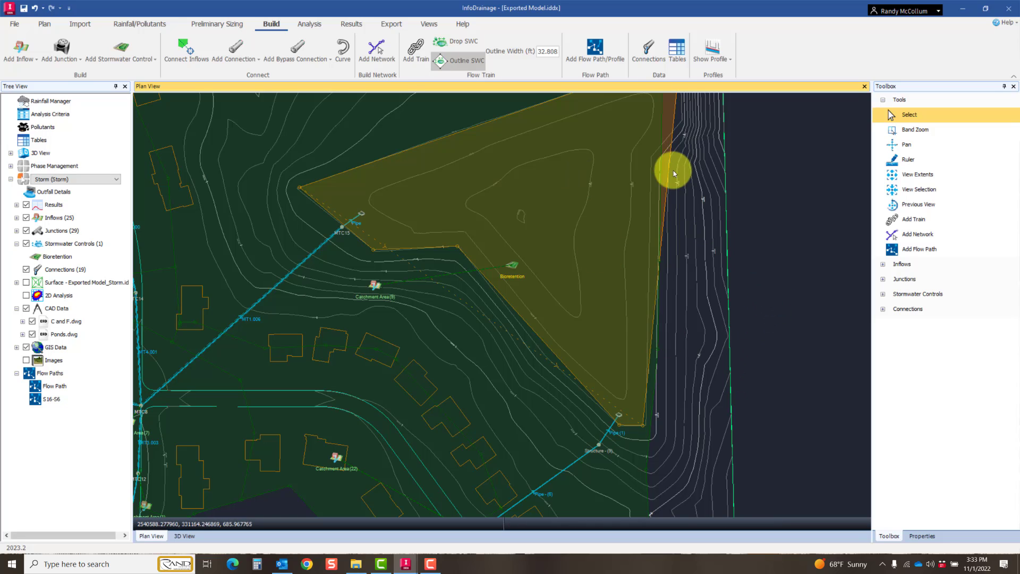
left_click(712, 55)
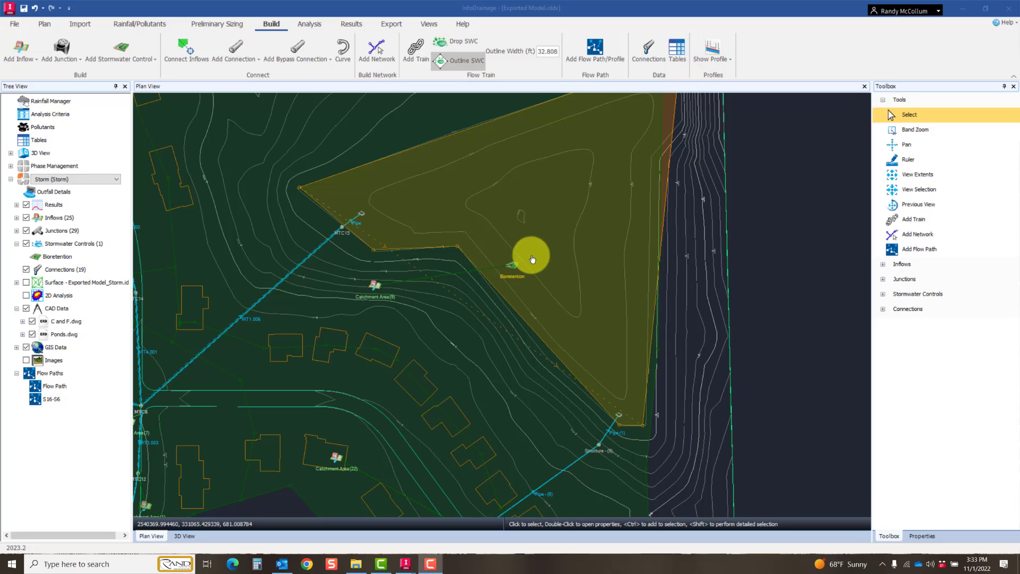
left_click(515, 266)
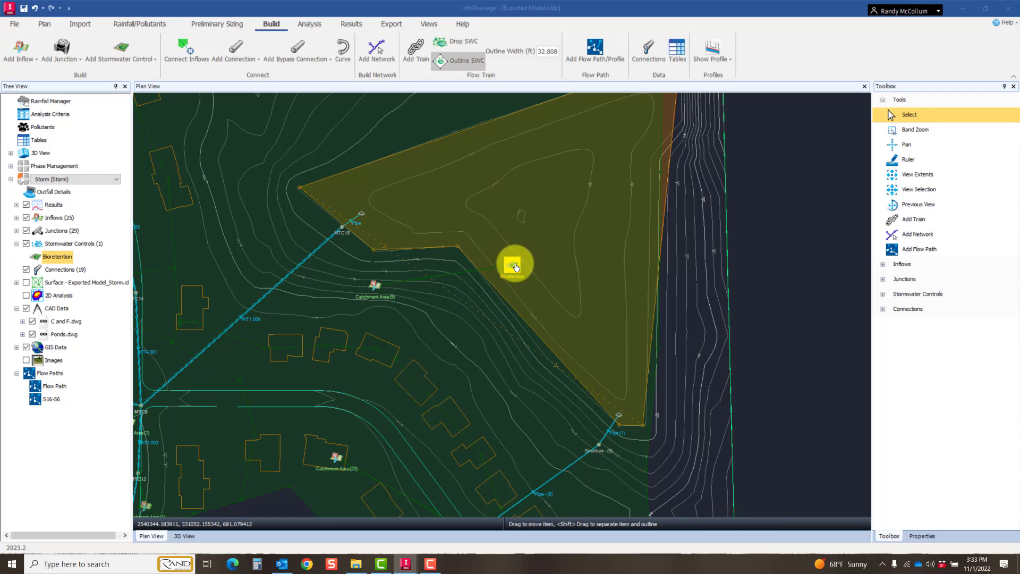
double_click(514, 266)
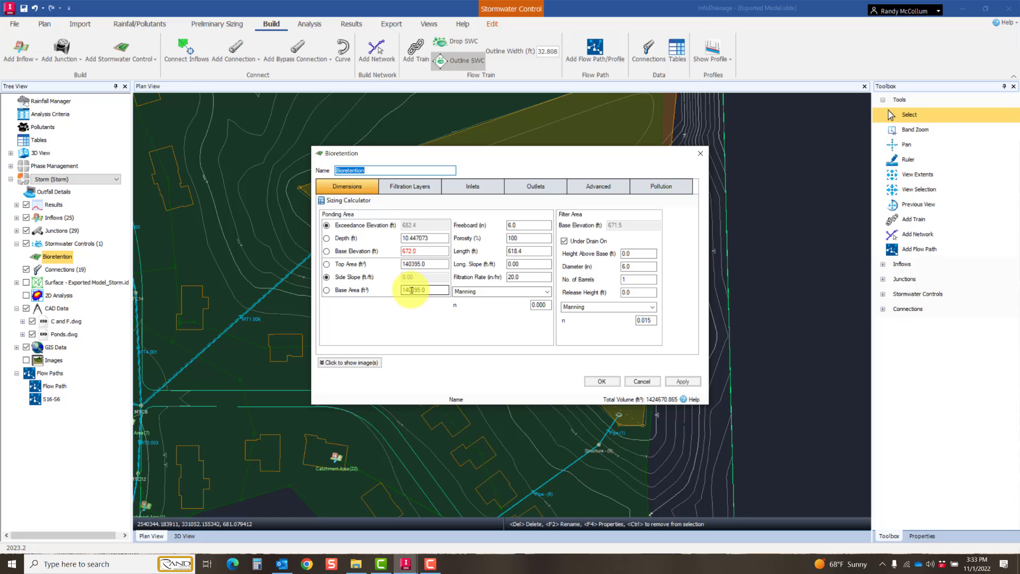
left_click_drag(456, 149, 720, 171)
scroll(534, 267, "up", 2)
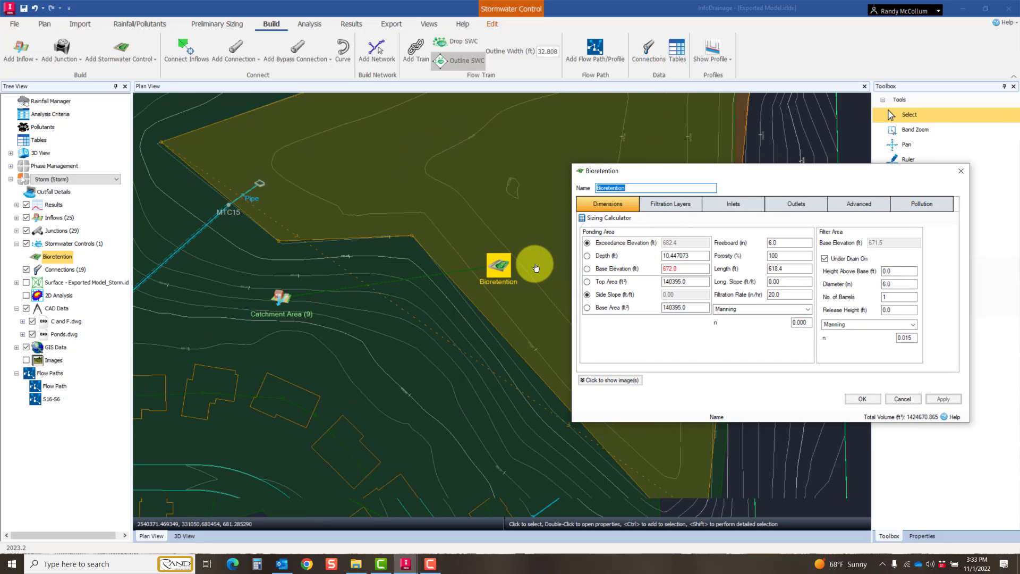
Step: Examine the pond contours around the bioretention, keeping Exceedance Elevation as the calculated ponding value
left_click(426, 347)
middle_click_drag(425, 347, 402, 374)
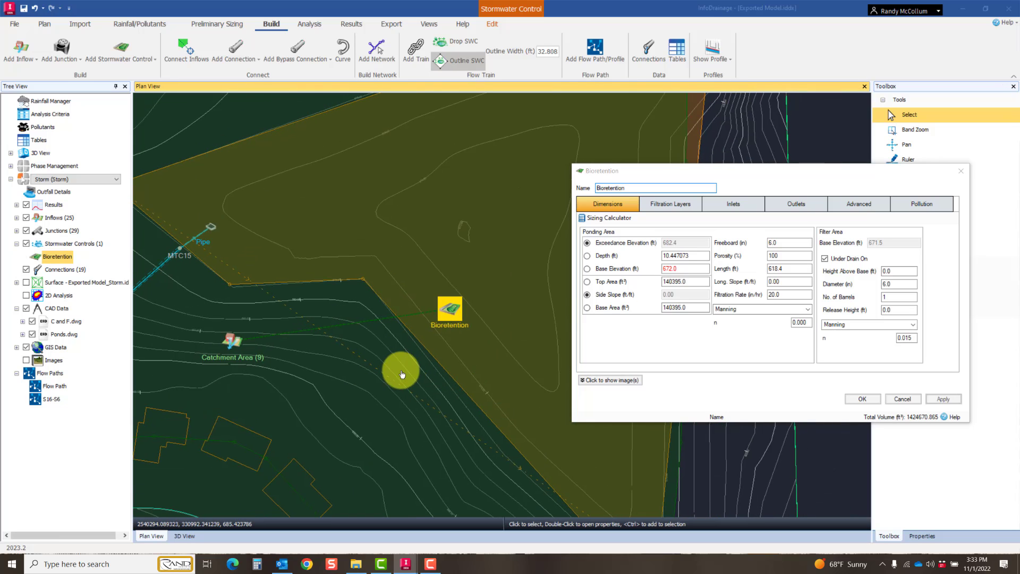
scroll(461, 242, "up", 5)
scroll(463, 240, "up", 3)
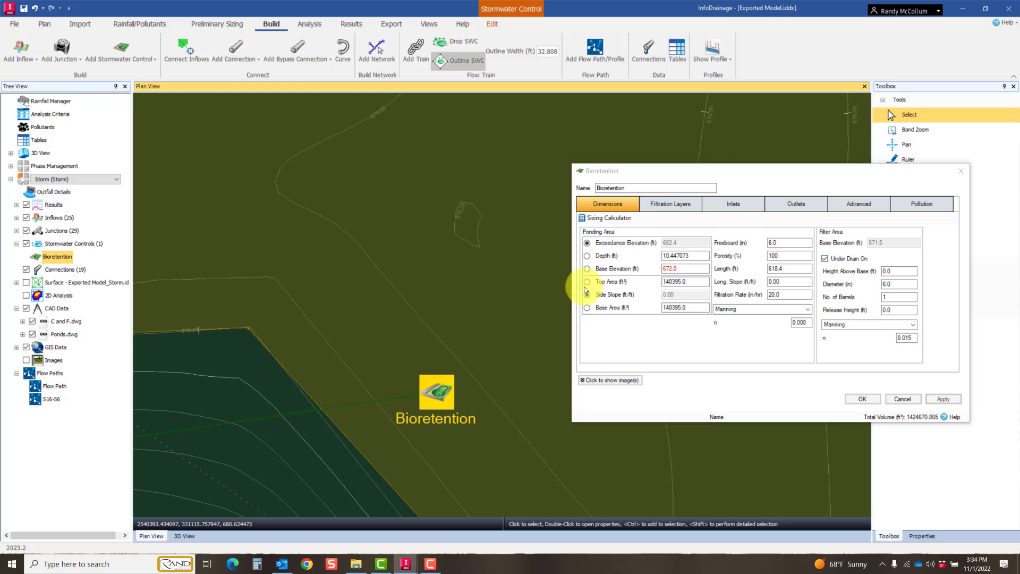
left_click(587, 245)
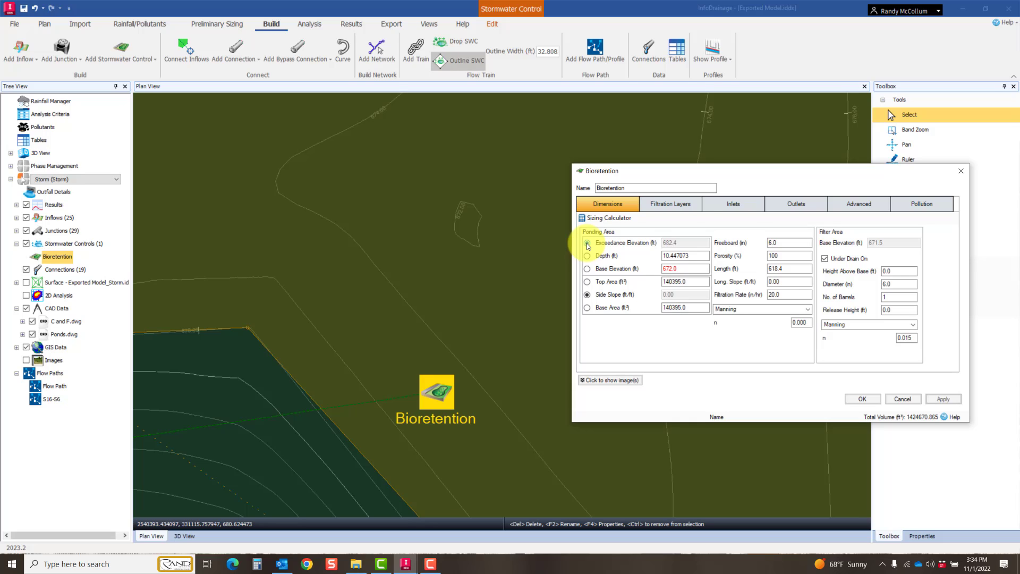
Step: Set up the bioretention's Sizing Calculator with the Quick Storage Estimate method, designed up to Freeboard and updating Areas
left_click(600, 218)
left_click_drag(761, 247, 482, 227)
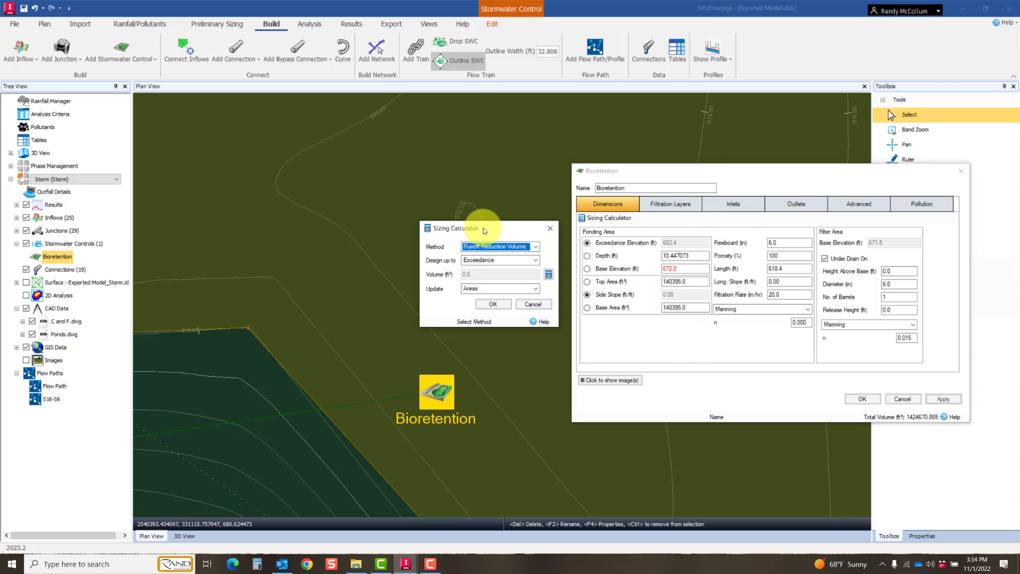
left_click(538, 245)
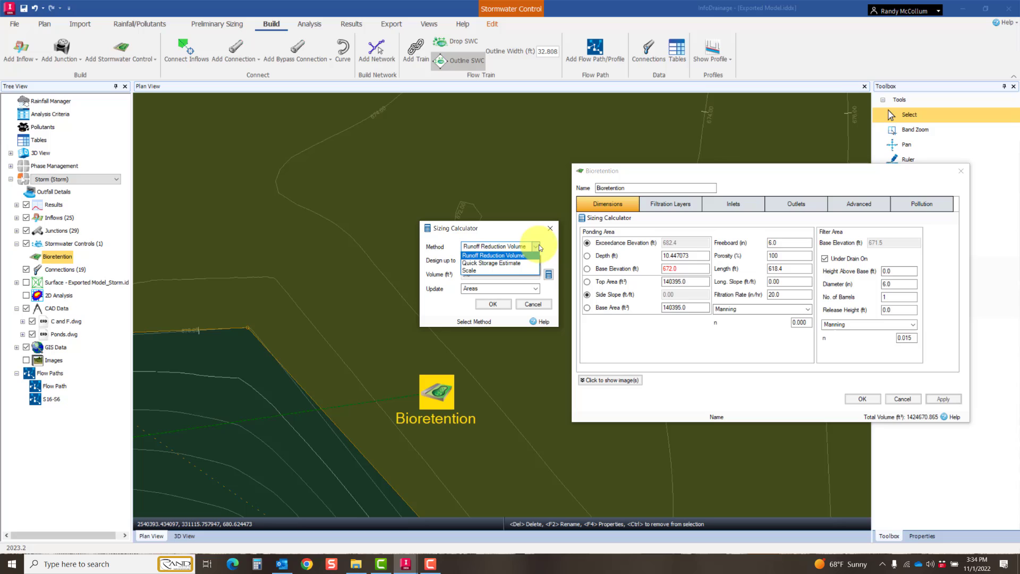
left_click(497, 264)
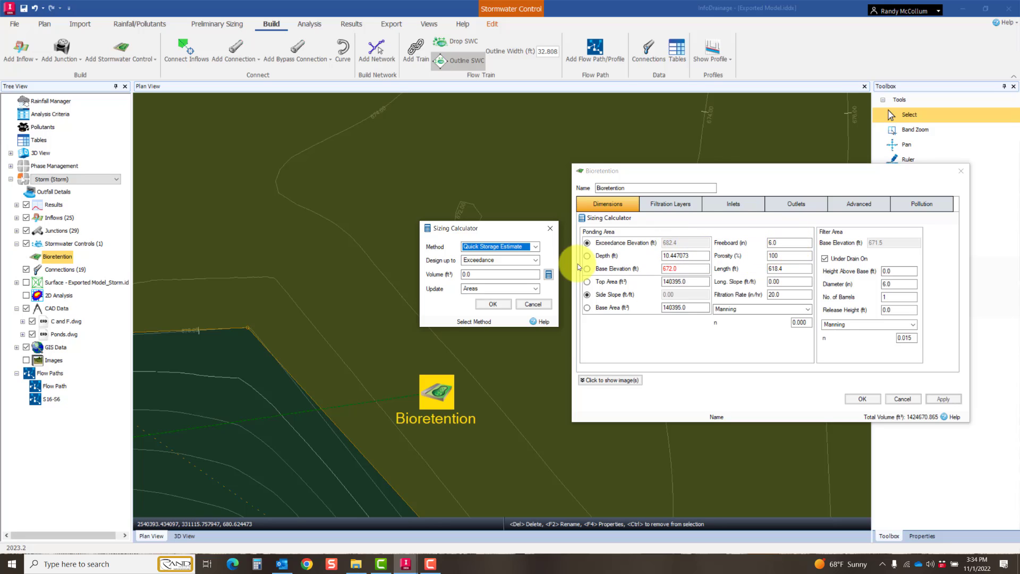
left_click(536, 260)
left_click(493, 276)
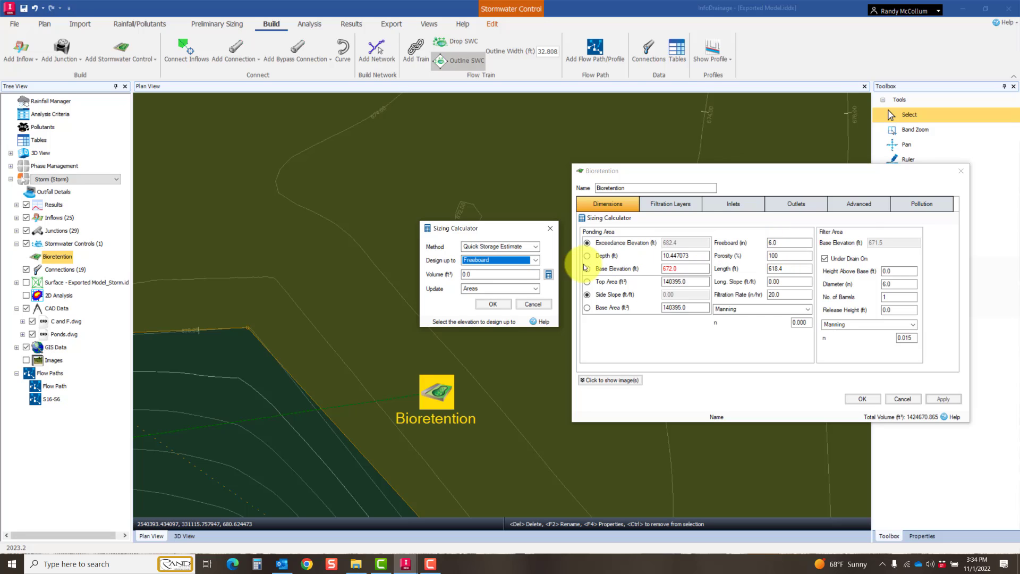
left_click(536, 288)
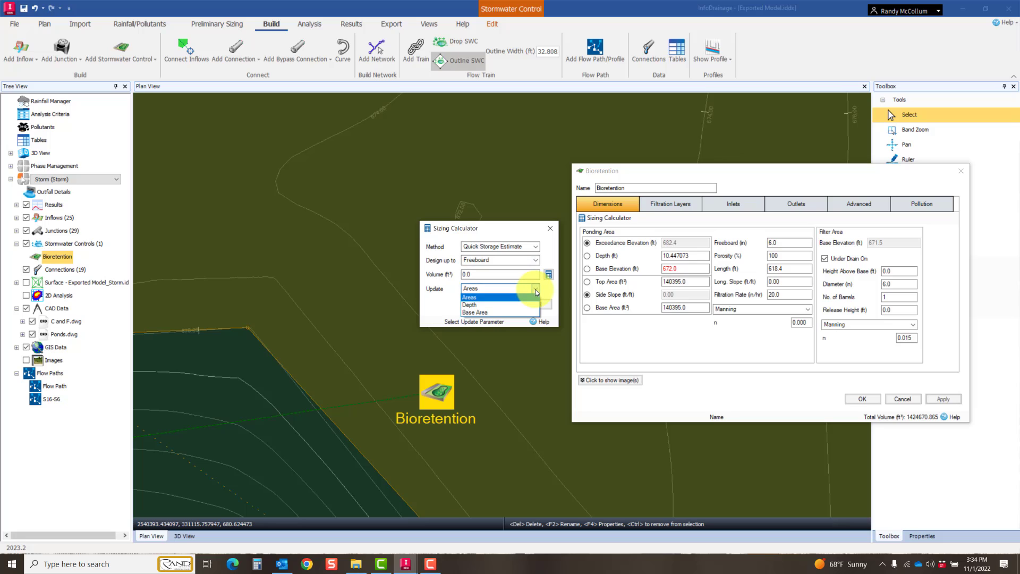
left_click(476, 299)
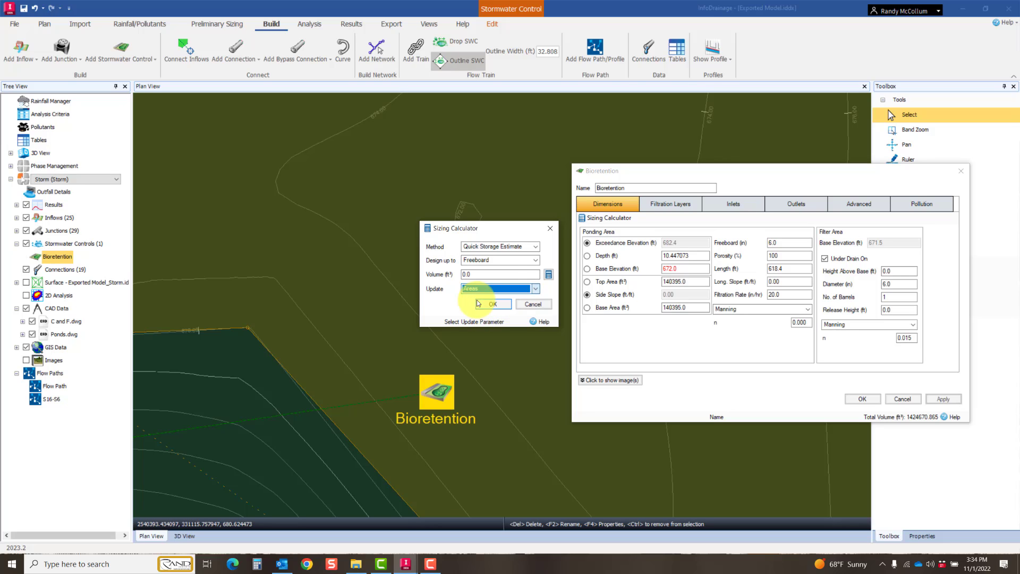
Step: Review the discharge rate and infiltration rate inputs of the Quick Storage Estimate for the calculator's volume, leaving it without calculating
left_click(500, 275)
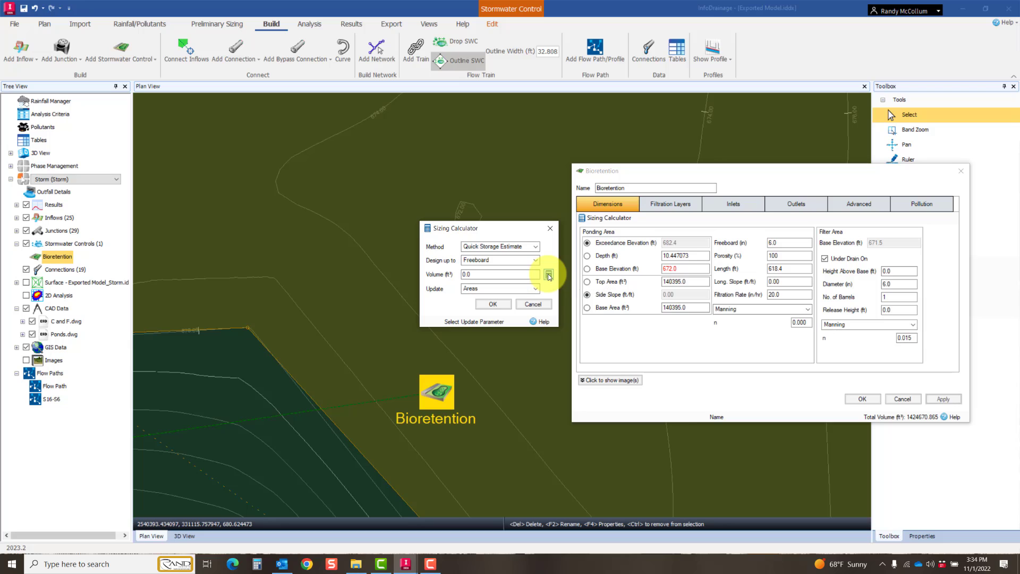
left_click(549, 274)
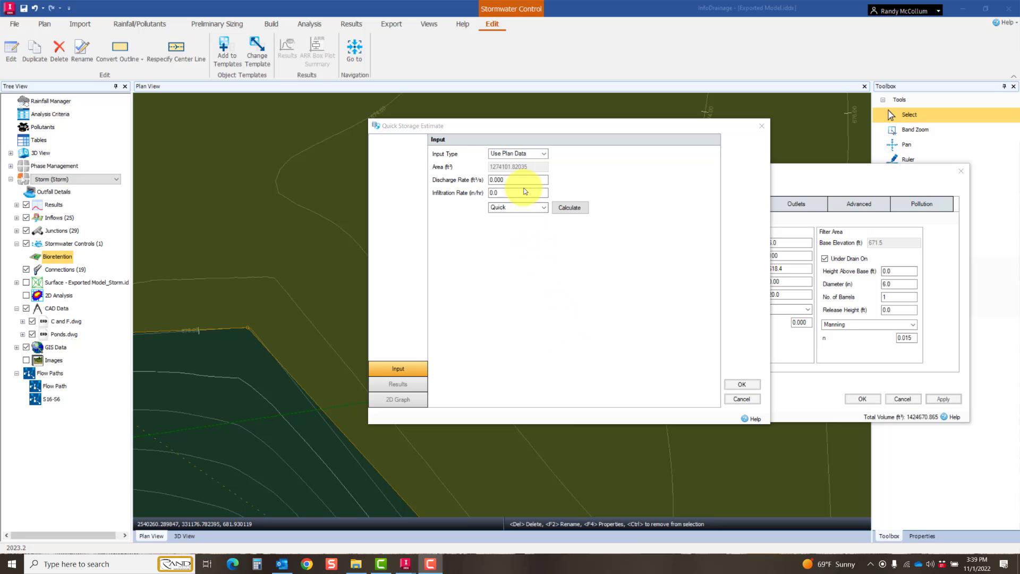
left_click(522, 179)
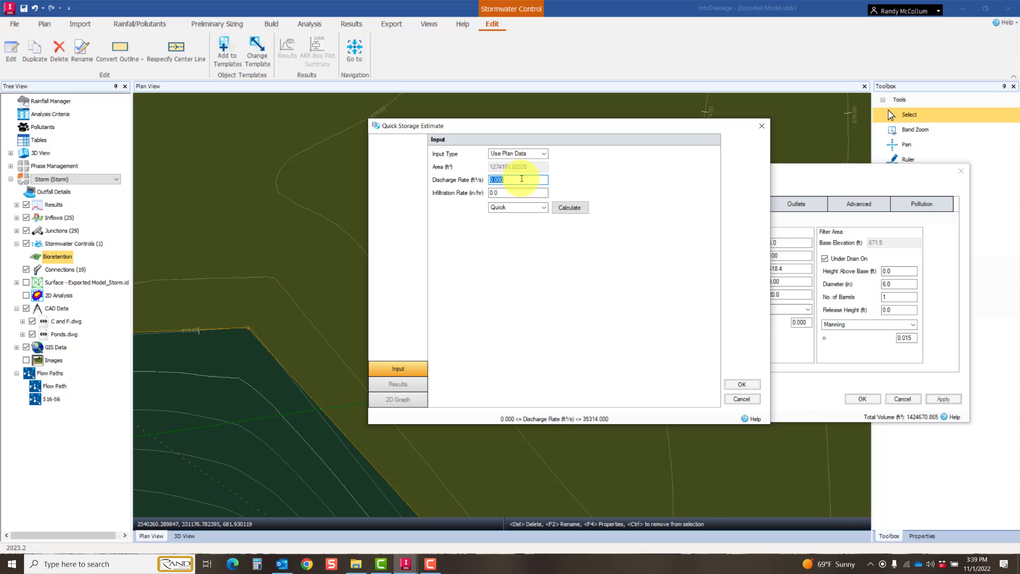
left_click(520, 192)
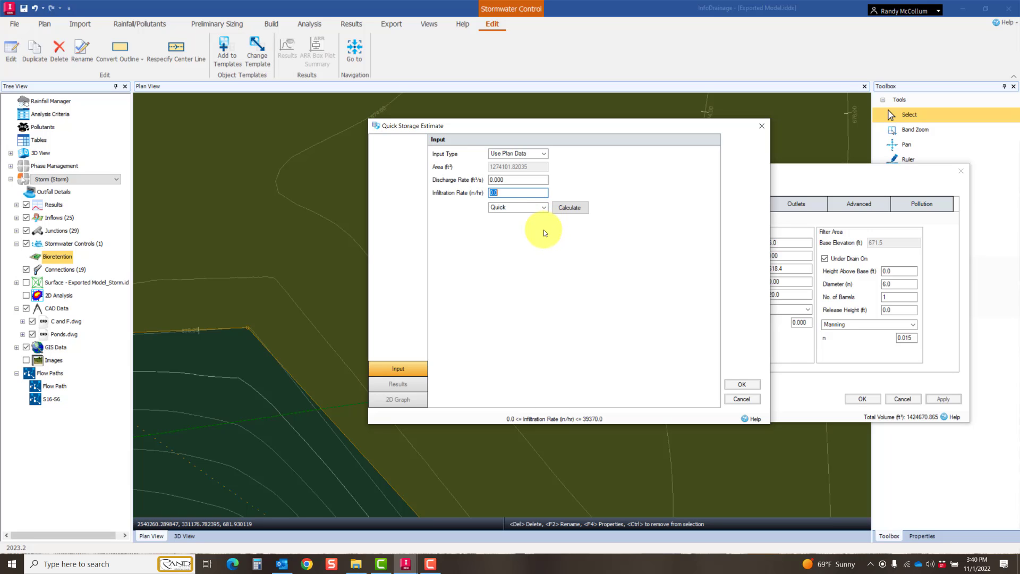
left_click(734, 399)
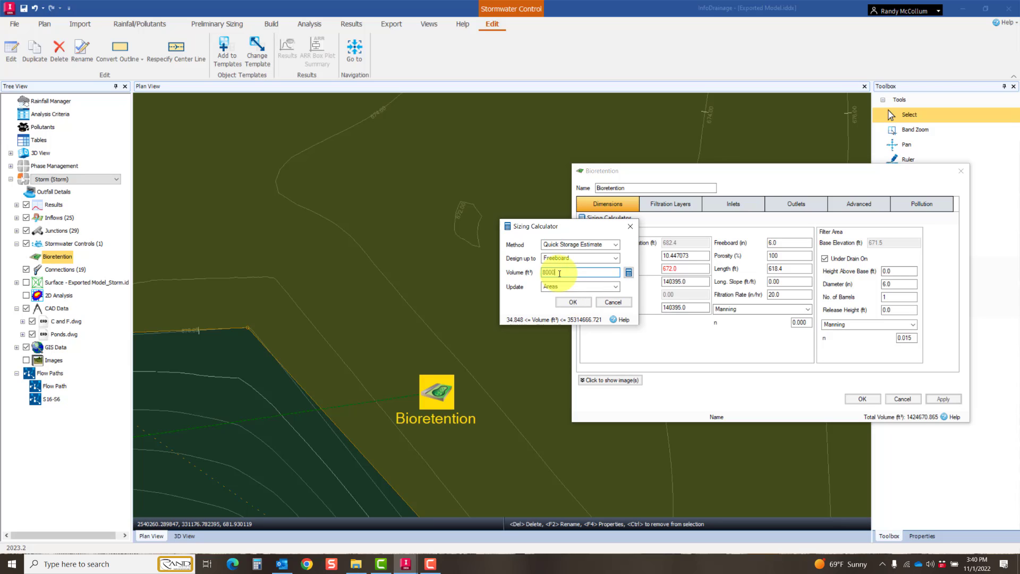
Step: Size the bioretention for a volume of 80000 ft³ and accept the recalculated dimensions
left_click(569, 300)
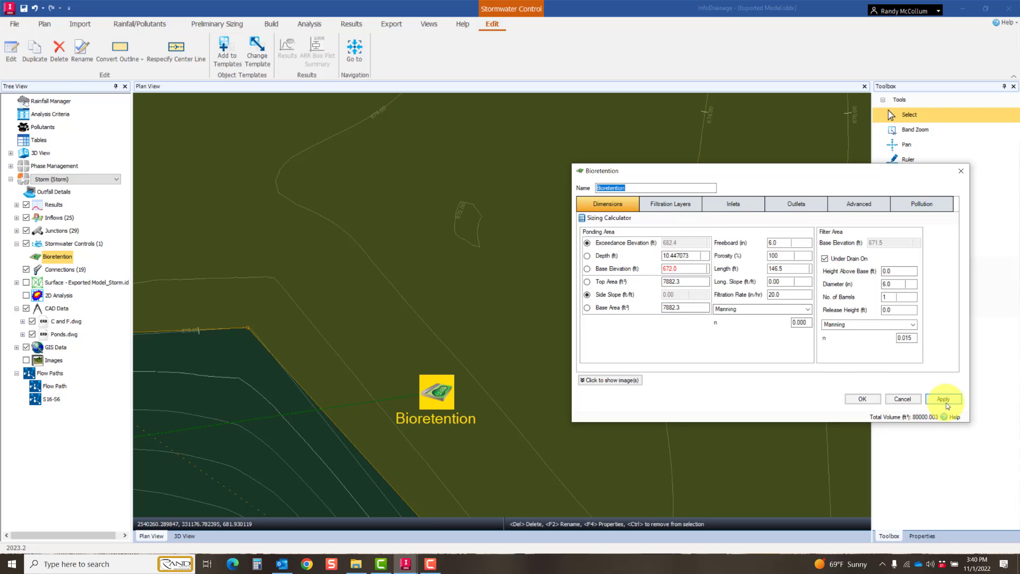
left_click(877, 398)
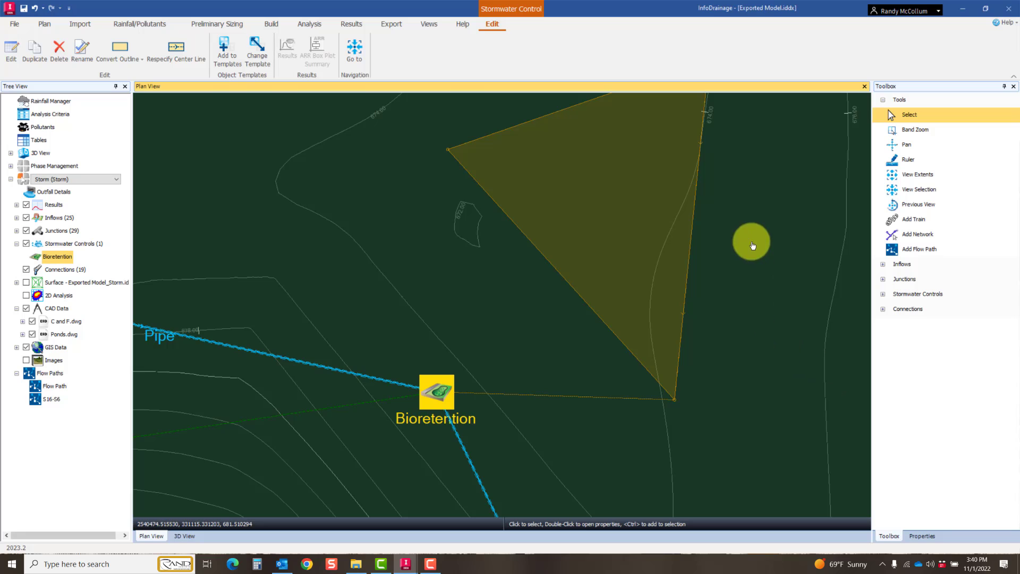
scroll(724, 319, "up", 3)
scroll(726, 318, "down", 1)
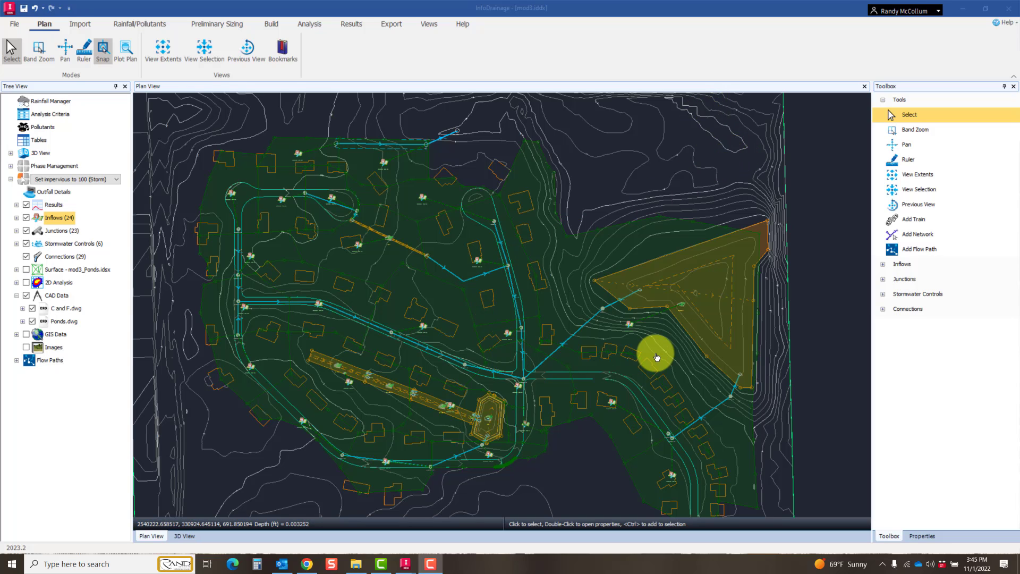
Step: Examine the swale near Catchment Area (11) in the mod3 model and the pipes connected to its two ends
scroll(773, 247, "up", 1)
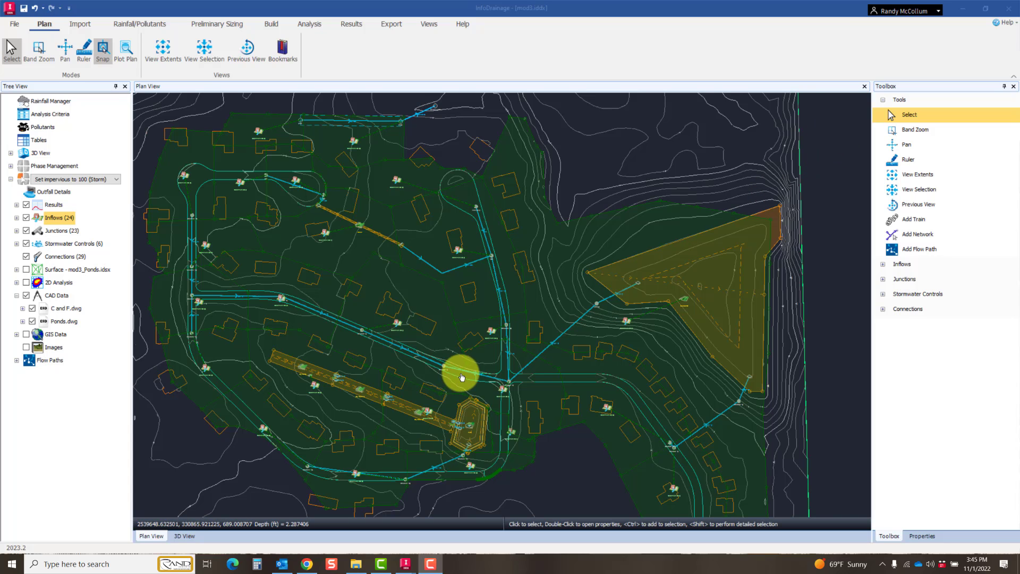
scroll(542, 339, "up", 3)
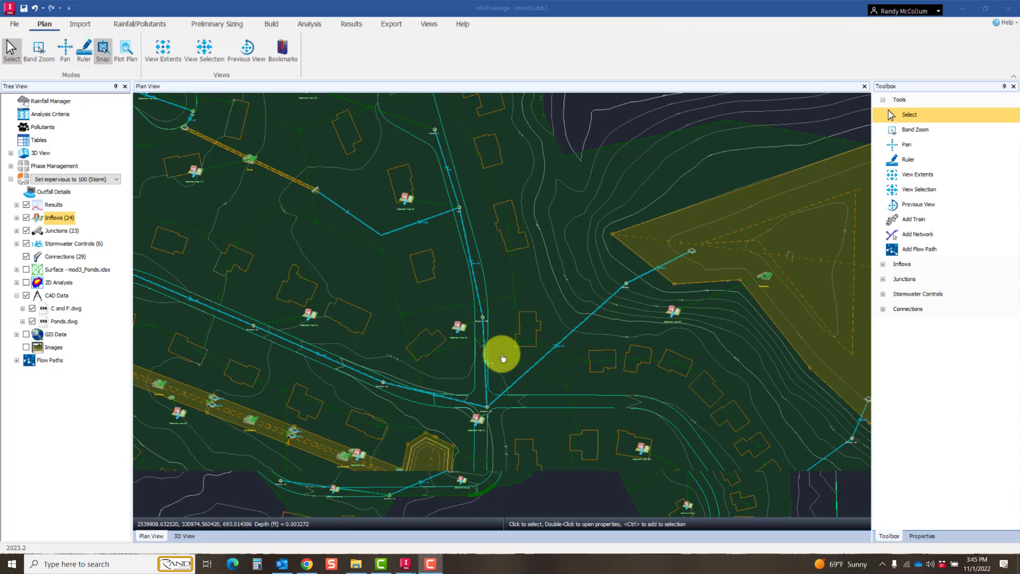
middle_click_drag(535, 343, 717, 440)
scroll(682, 424, "up", 1)
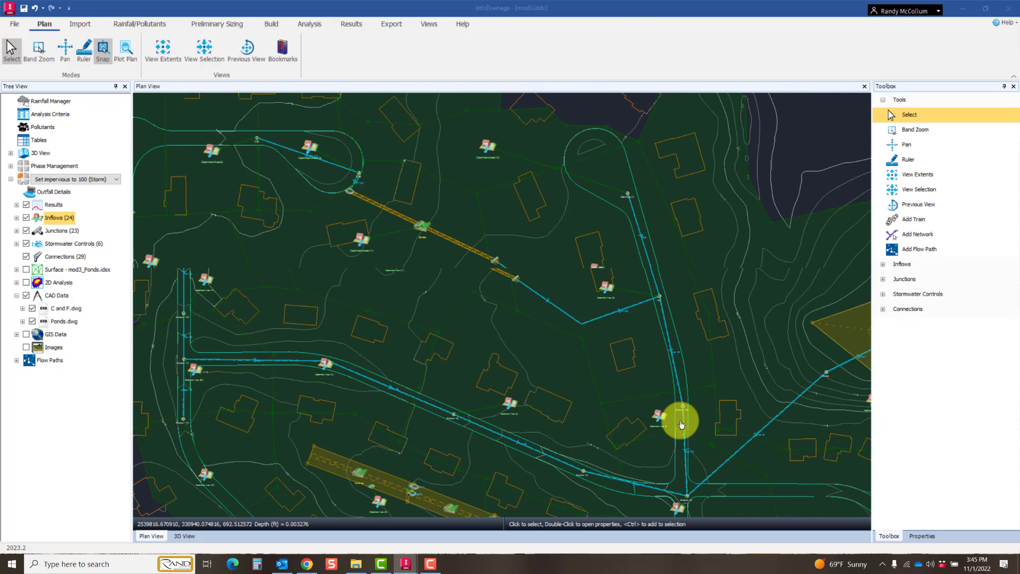
middle_click_drag(448, 264, 510, 307)
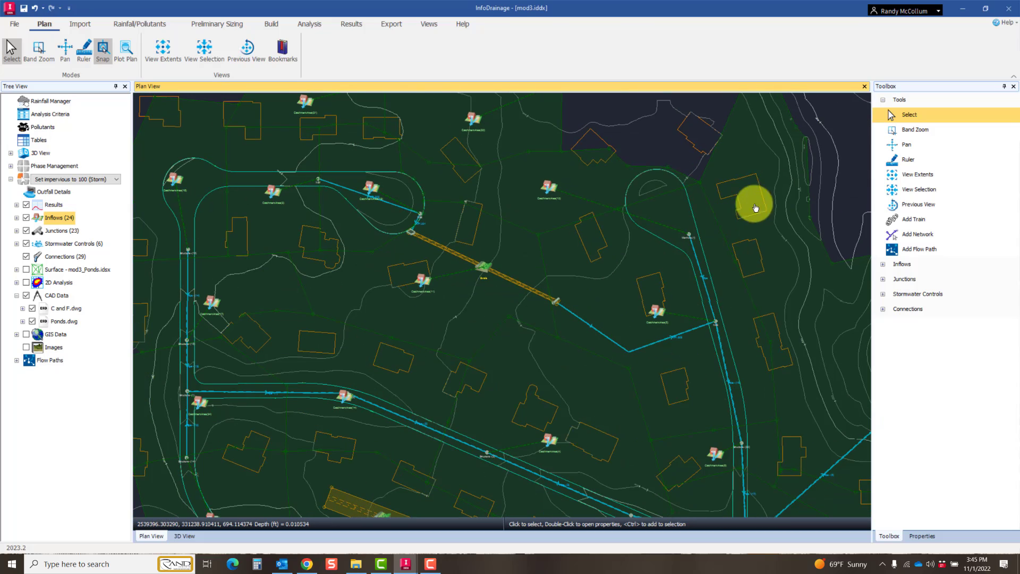
scroll(472, 248, "up", 2)
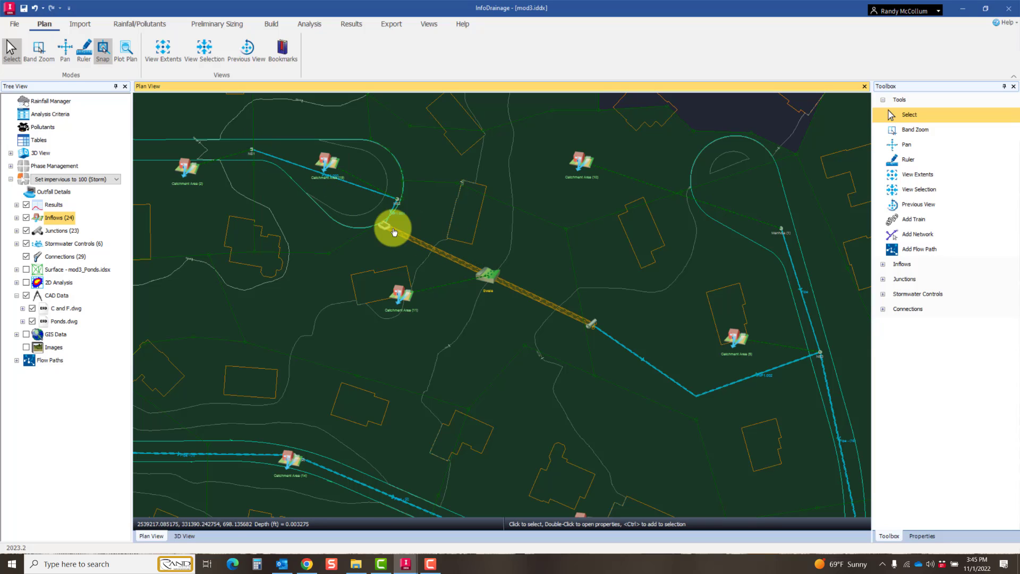
scroll(416, 255, "up", 4)
scroll(593, 359, "down", 6)
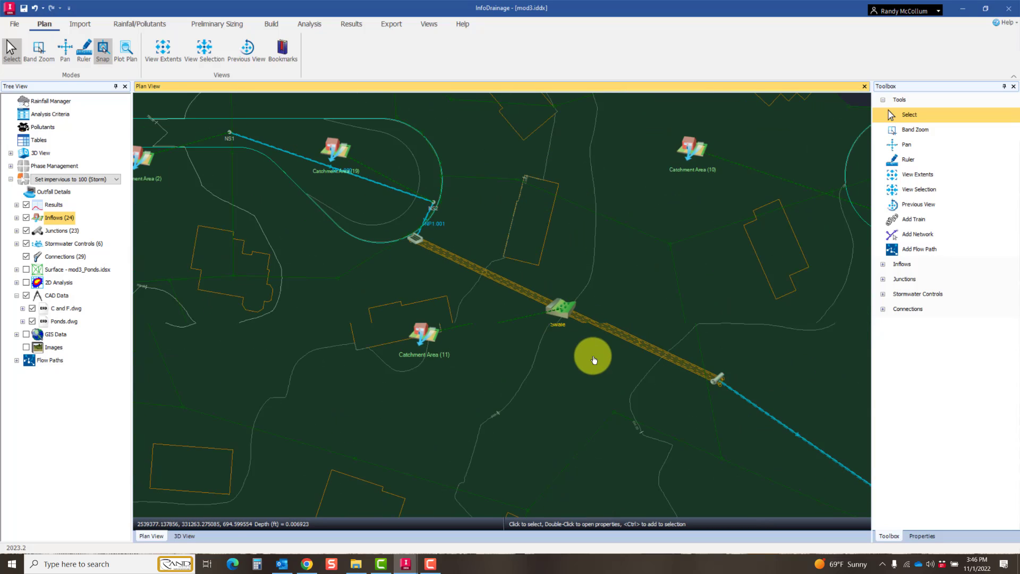
Step: Inspect the chain of dry swales, its delay connections and the pond it drains into
middle_click_drag(584, 368, 576, 176)
scroll(485, 453, "up", 6)
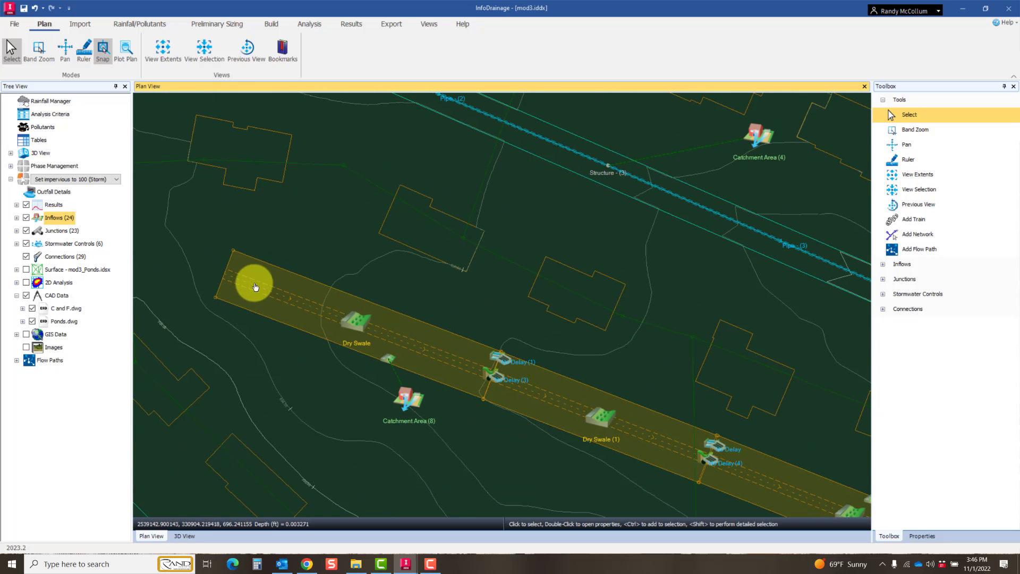
scroll(653, 441, "down", 1)
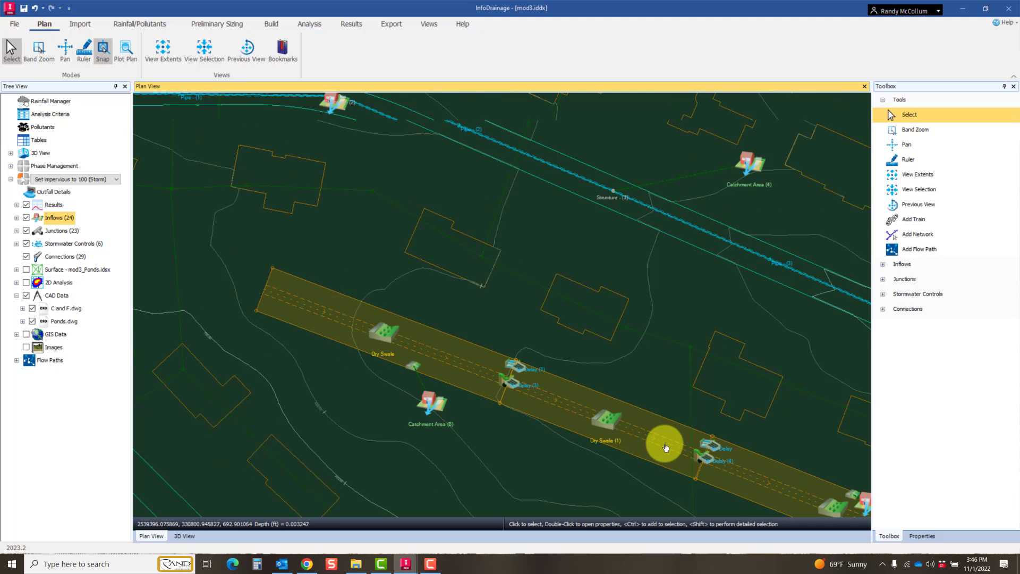
middle_click_drag(834, 463, 329, 322)
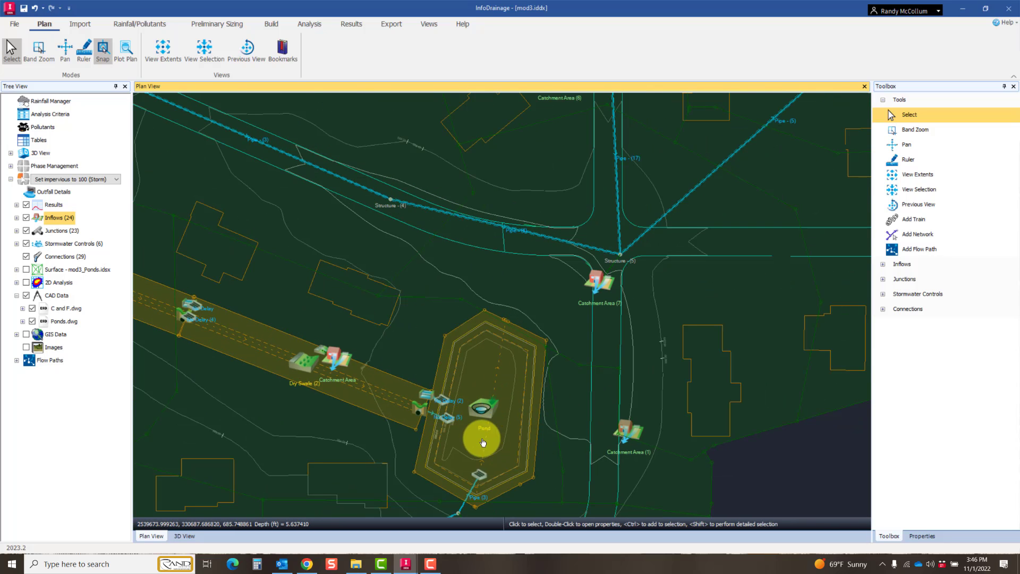
Step: Inspect the mod3 bioretention outline and its incoming pipes, finishing with an overview of the whole drainage network
middle_click_drag(781, 269, 366, 450)
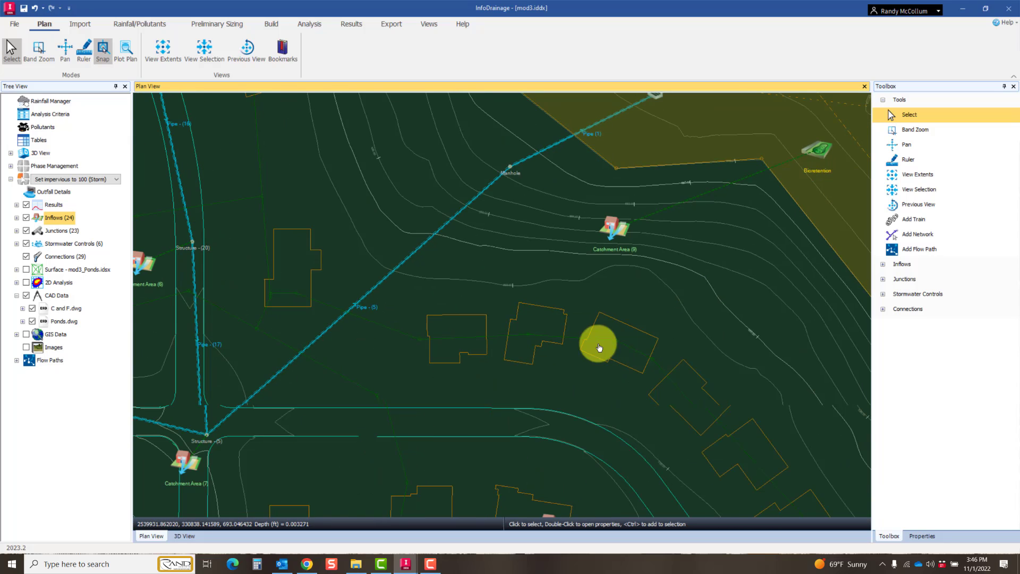
middle_click_drag(685, 230, 437, 375)
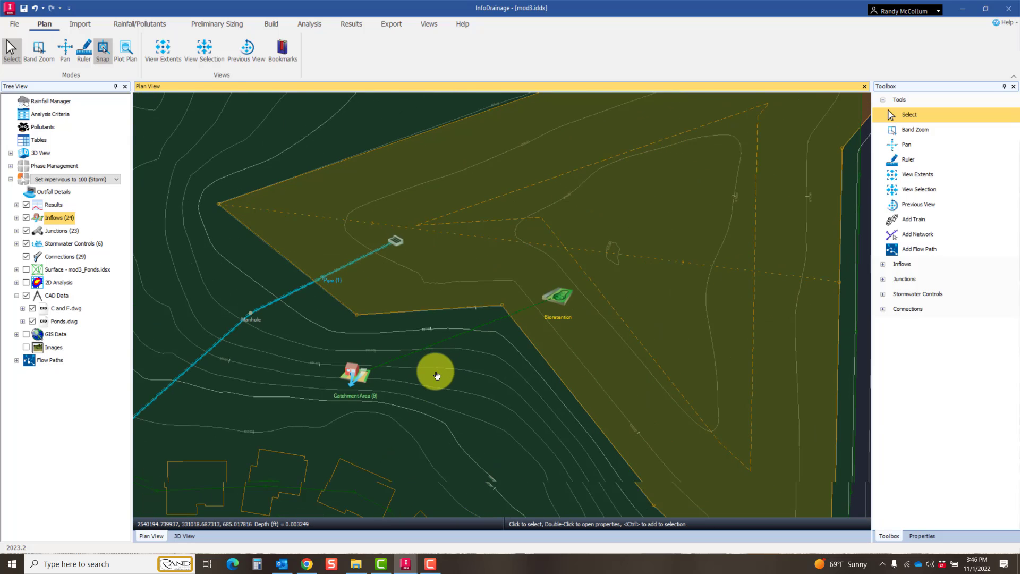
scroll(436, 376, "down", 2)
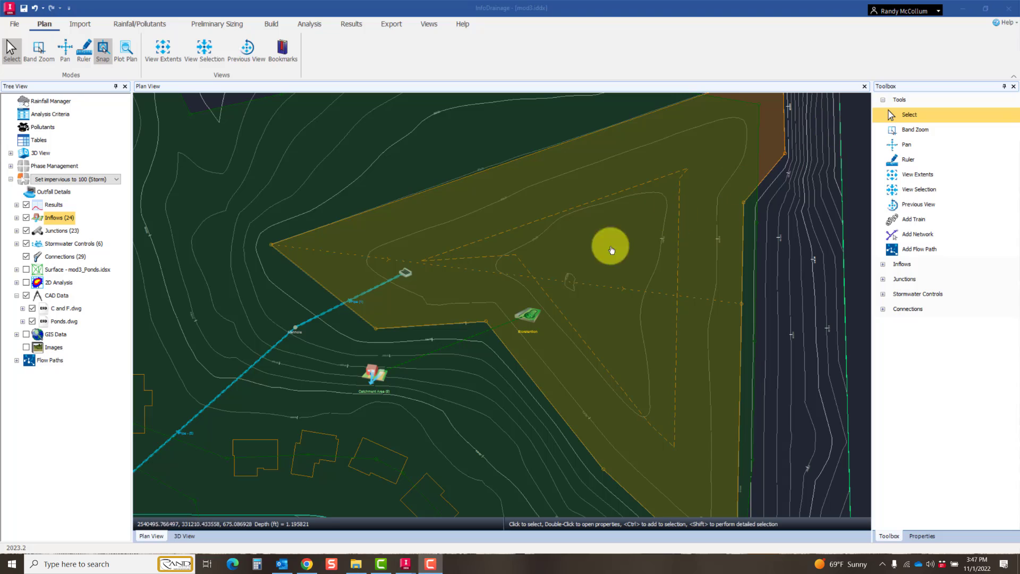
scroll(451, 287, "down", 5)
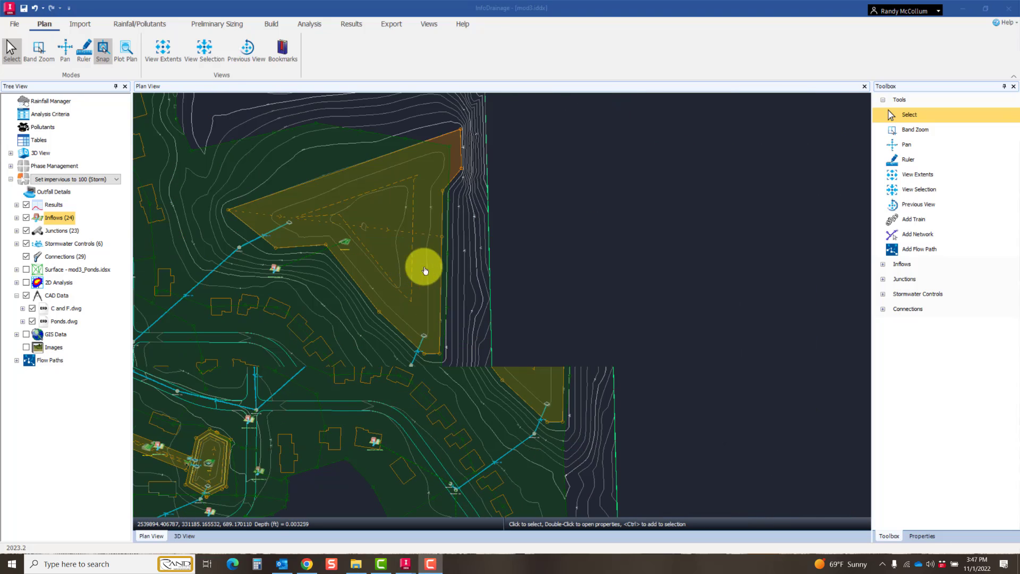
middle_click_drag(425, 270, 676, 341)
scroll(451, 309, "down", 1)
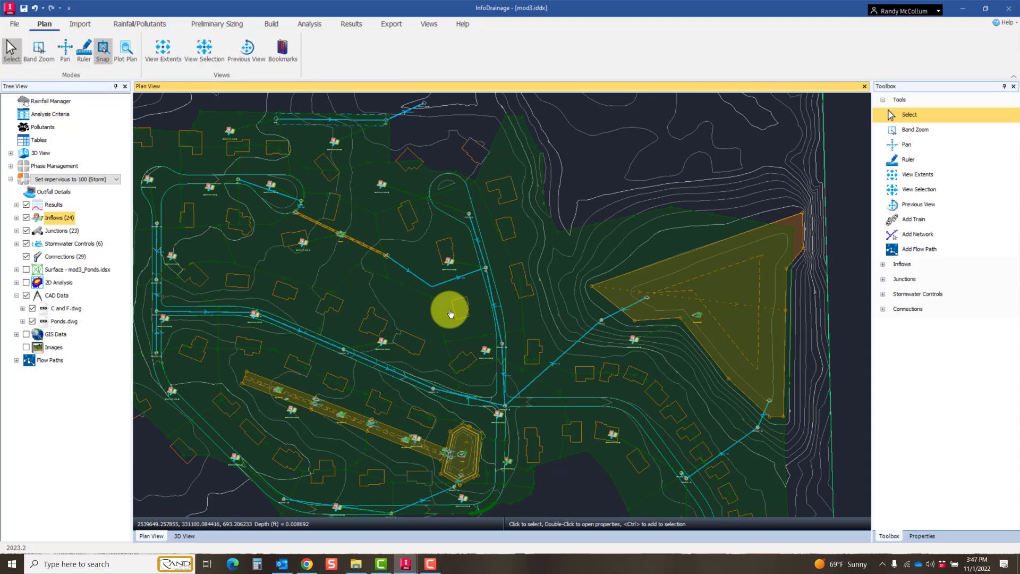
middle_click_drag(396, 291, 438, 294)
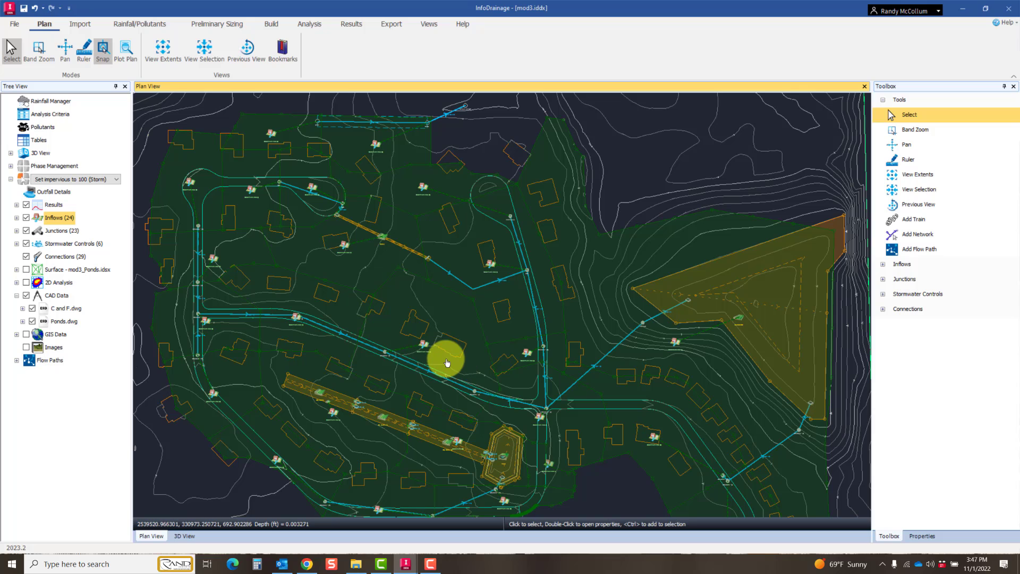
Step: List the storm design phases, make the Storm phase current and include it in the analysis
left_click(11, 168)
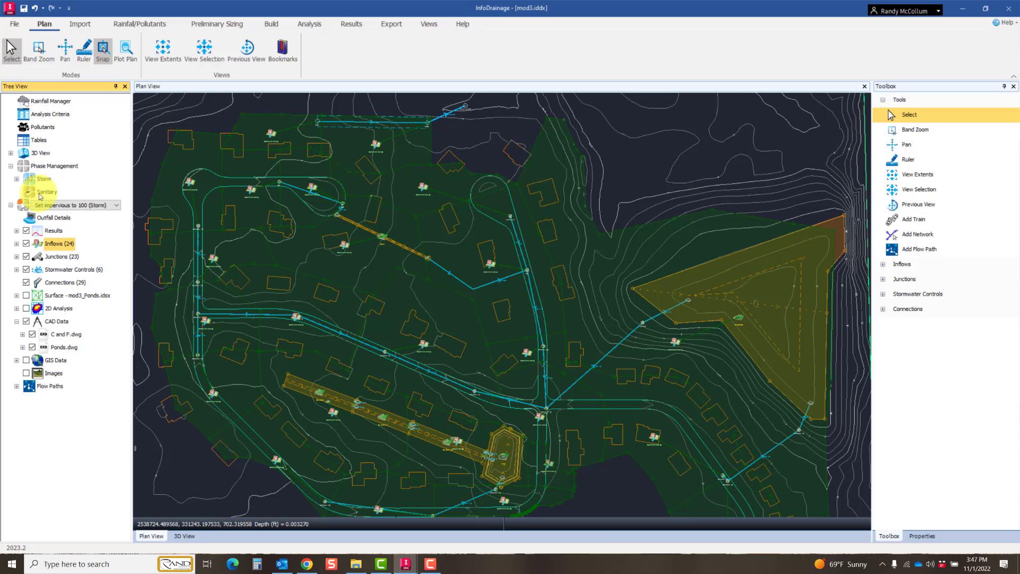
left_click(16, 180)
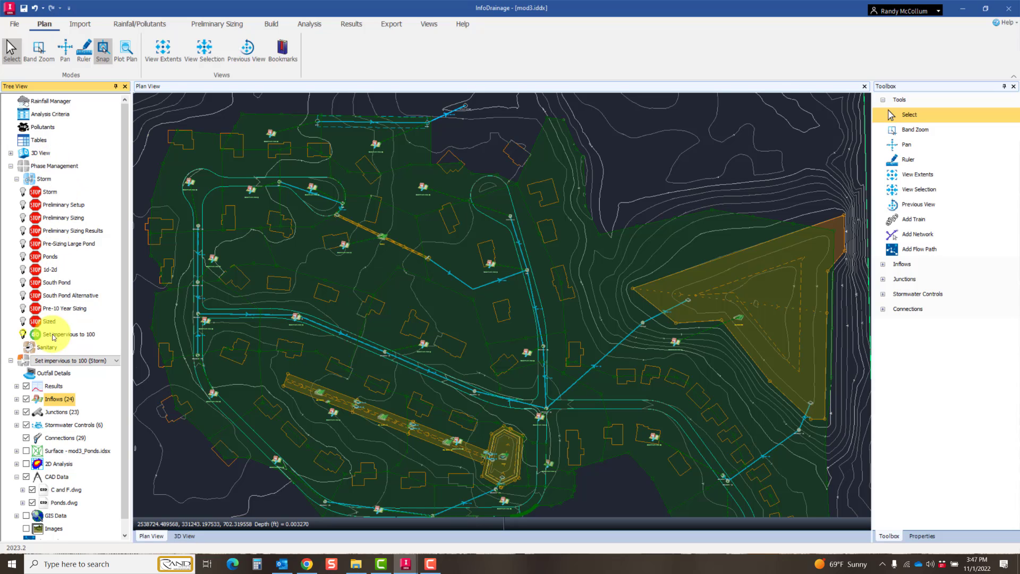
right_click(48, 193)
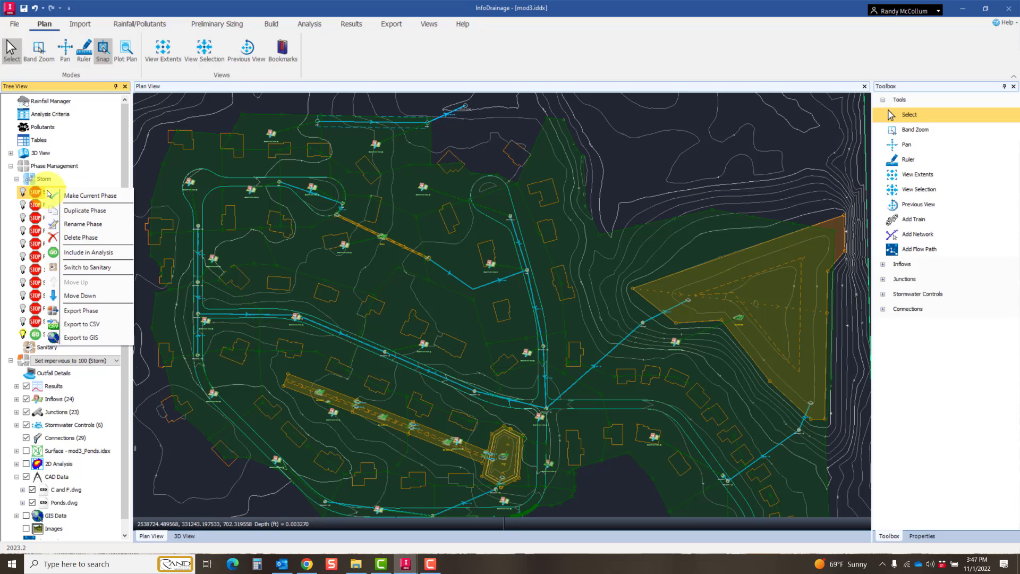
left_click(72, 195)
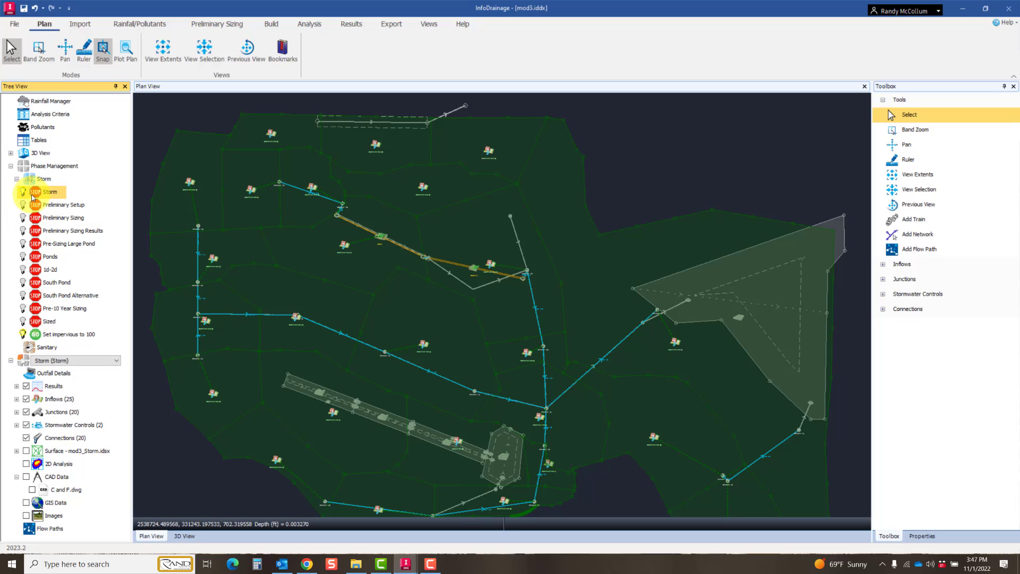
right_click(45, 196)
left_click(85, 257)
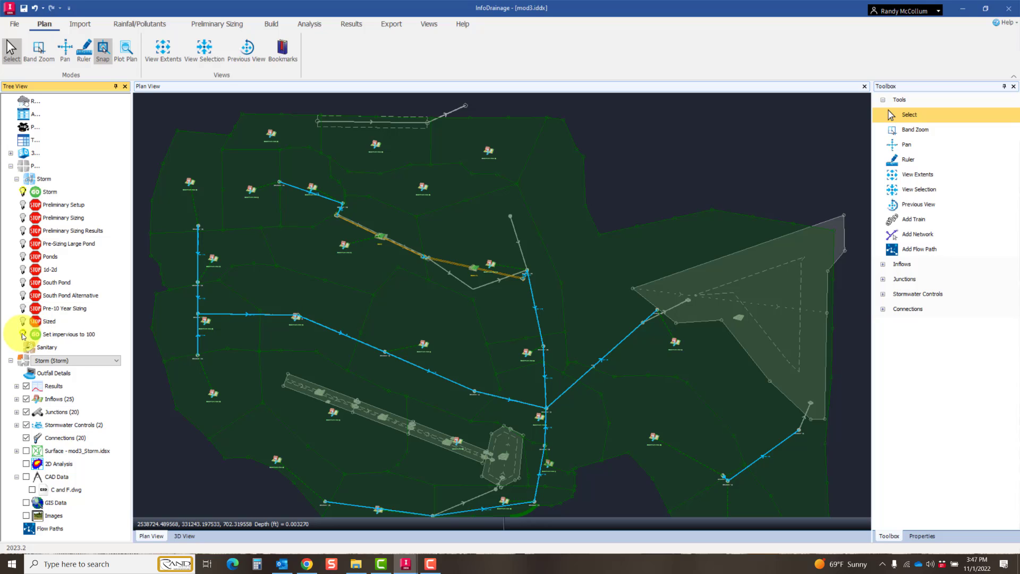
Step: Exclude the Set impervious to 100 phase from the analysis
double_click(64, 337)
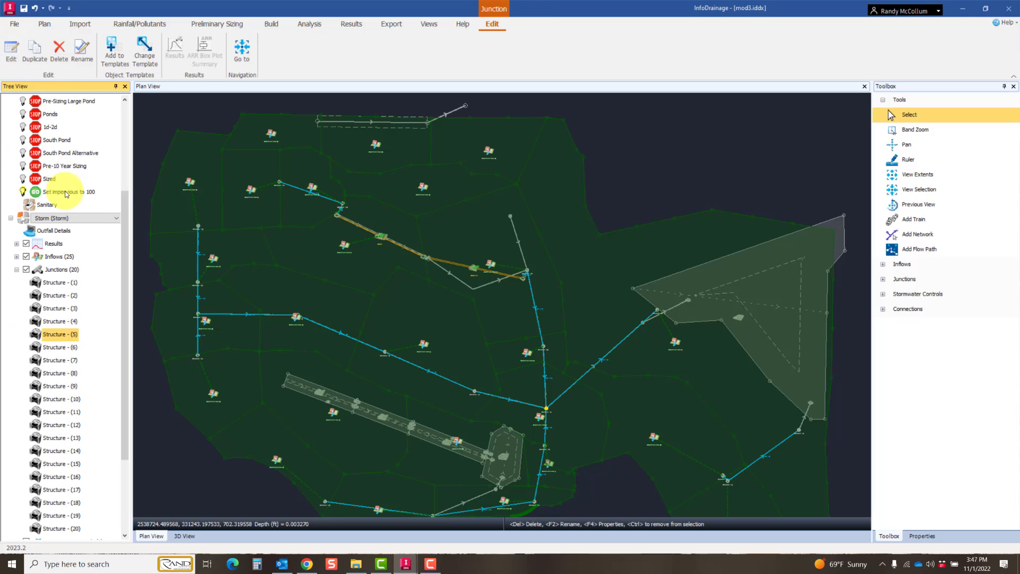
left_click(65, 193)
right_click(65, 192)
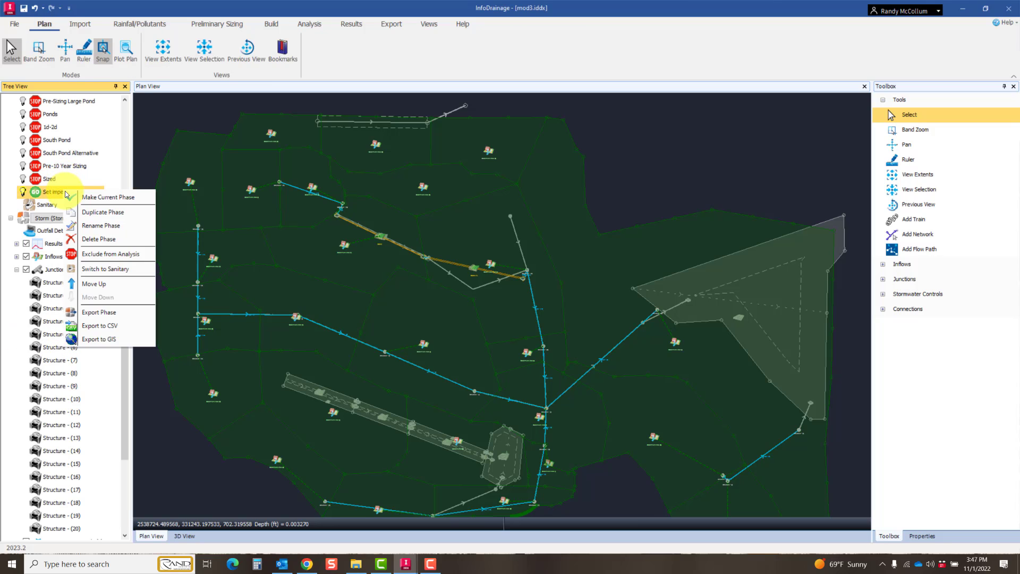
left_click(99, 254)
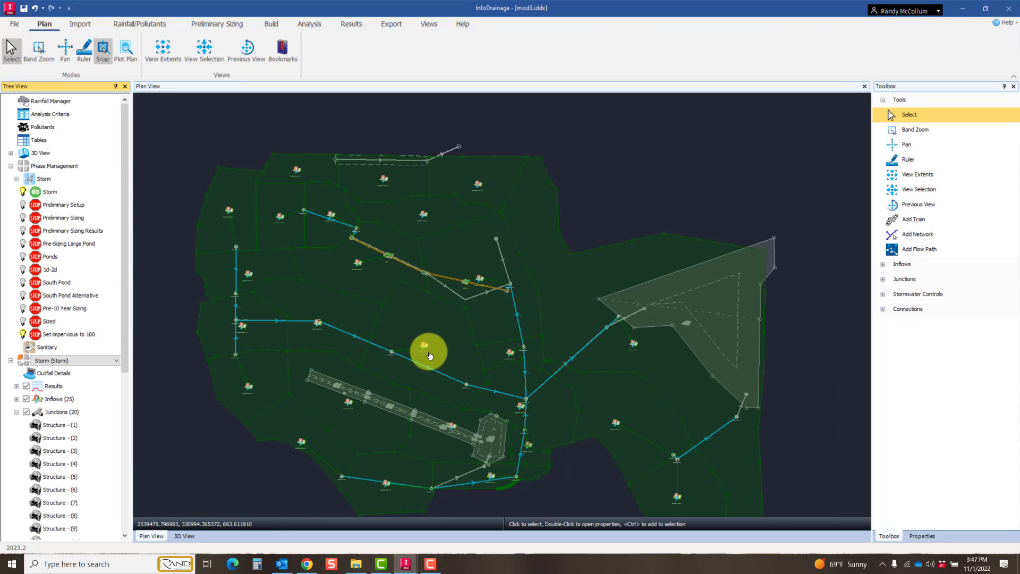
Step: Compare the Storm phase network with the overlaid Set impervious to 100 phase, then hide that overlay
scroll(392, 401, "up", 1)
middle_click_drag(391, 398, 464, 368)
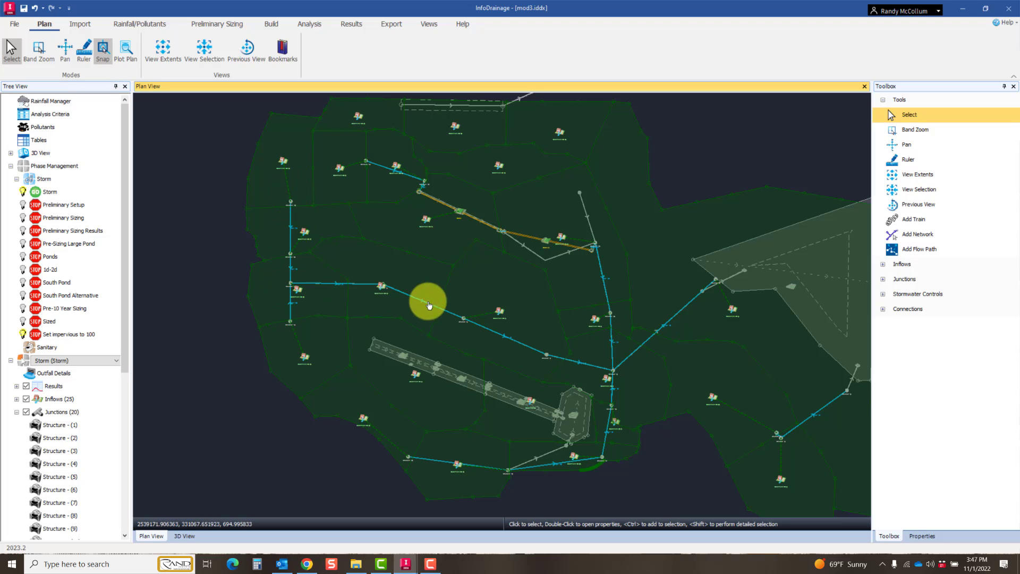
scroll(659, 342, "down", 1)
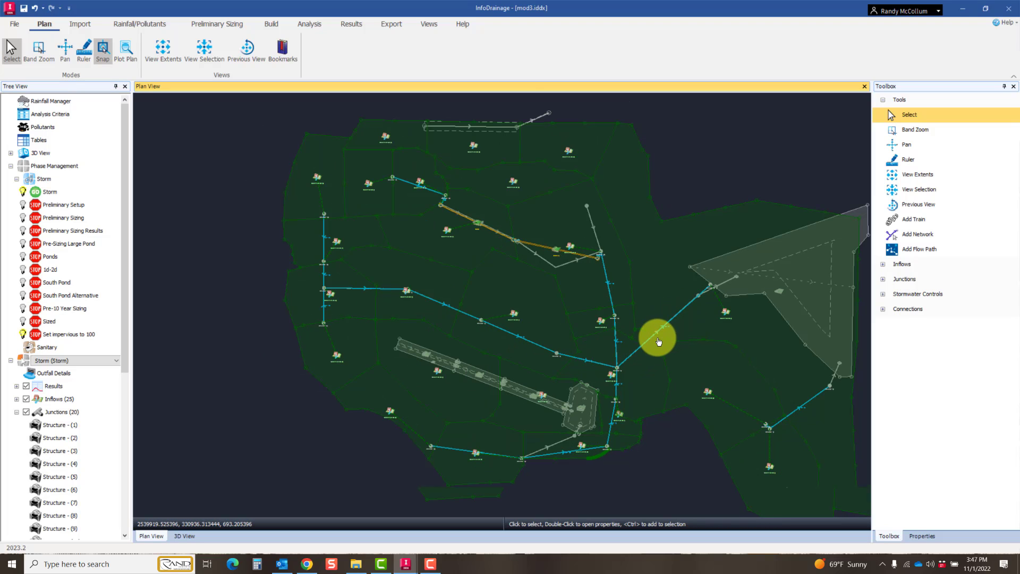
scroll(468, 377, "up", 1)
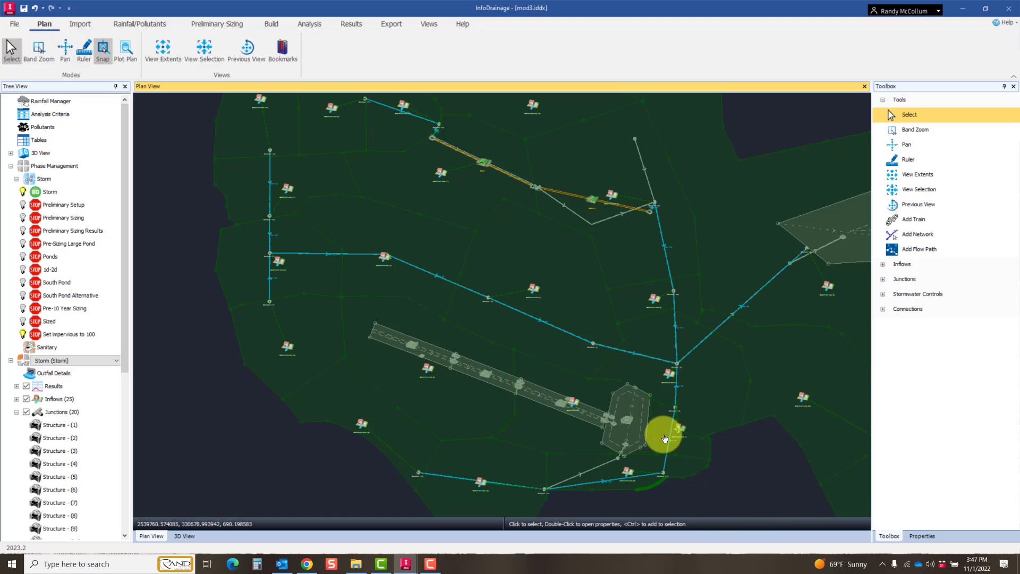
middle_click_drag(626, 426, 449, 421)
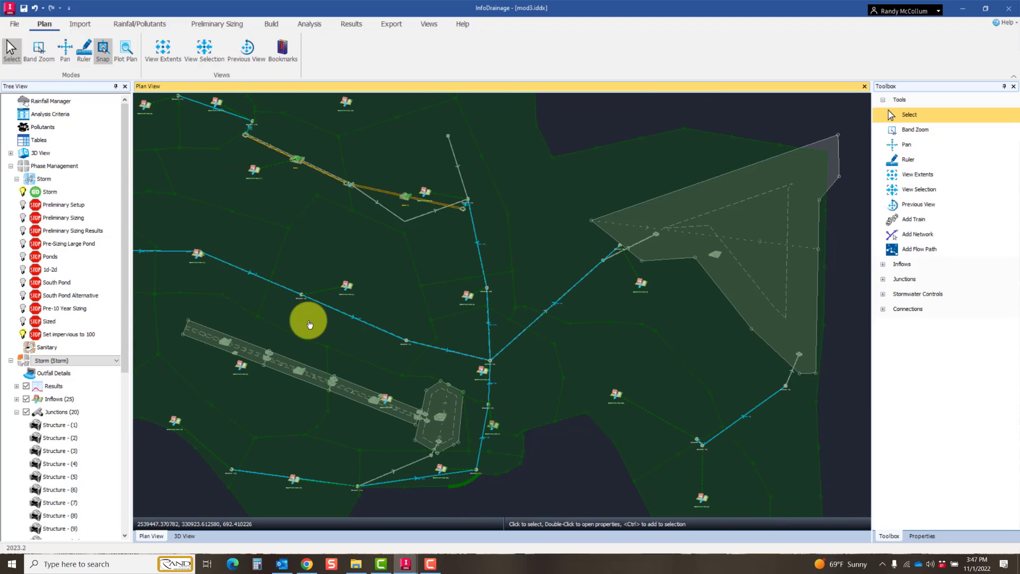
left_click(23, 336)
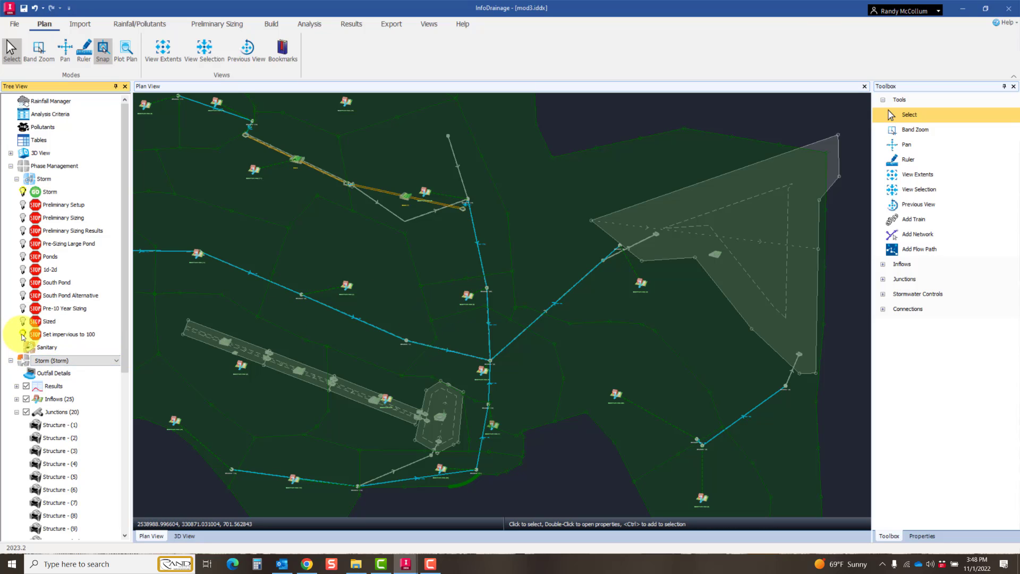
Step: Overlay the Pre-Sizing Large Pond phase on the Storm network to compare them, then hide it again
left_click(23, 244)
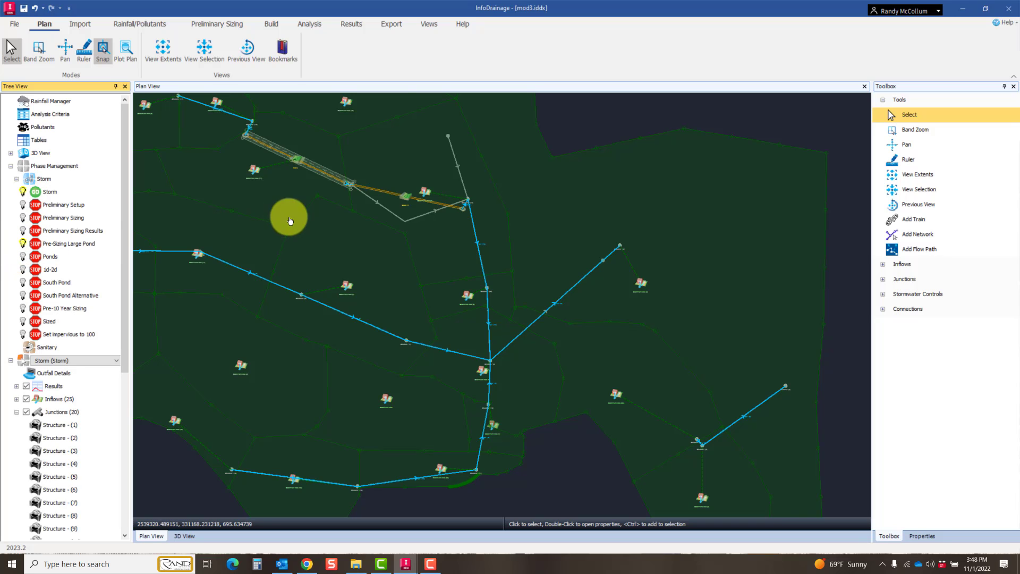
middle_click_drag(293, 223, 459, 292)
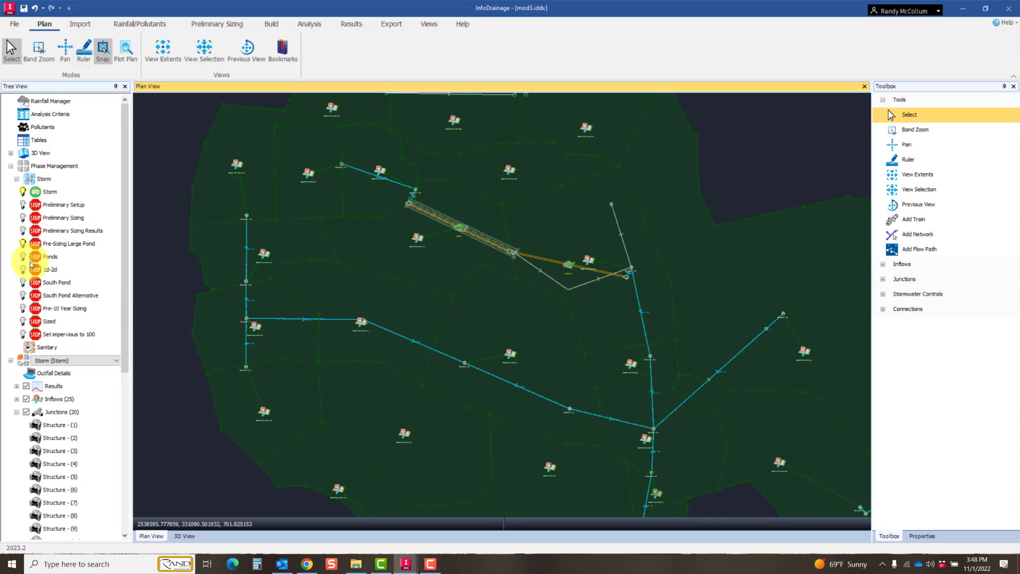
left_click(23, 243)
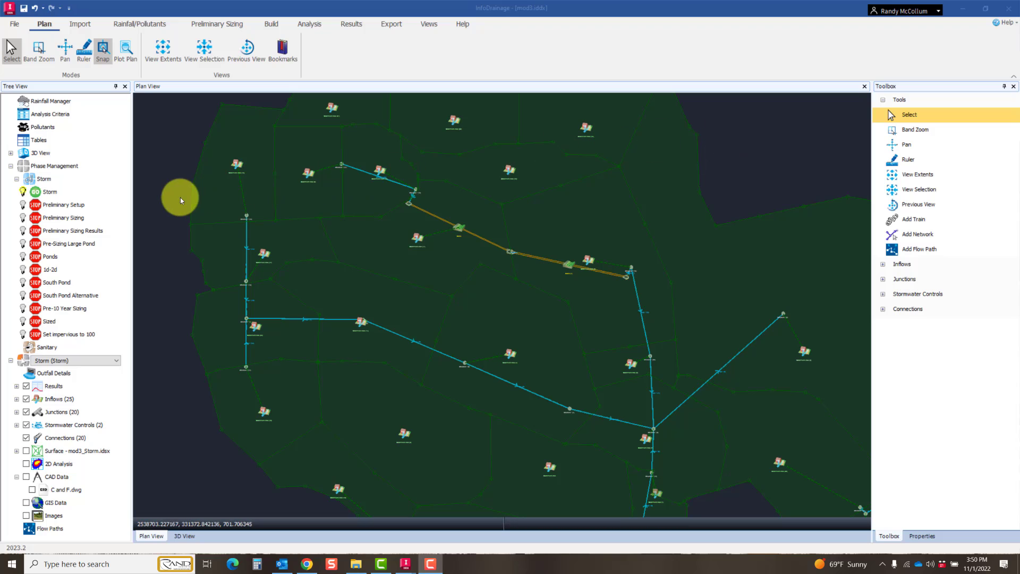
Step: Make the Set impervious to 100 phase current and include it in the analysis
right_click(73, 335)
left_click(109, 339)
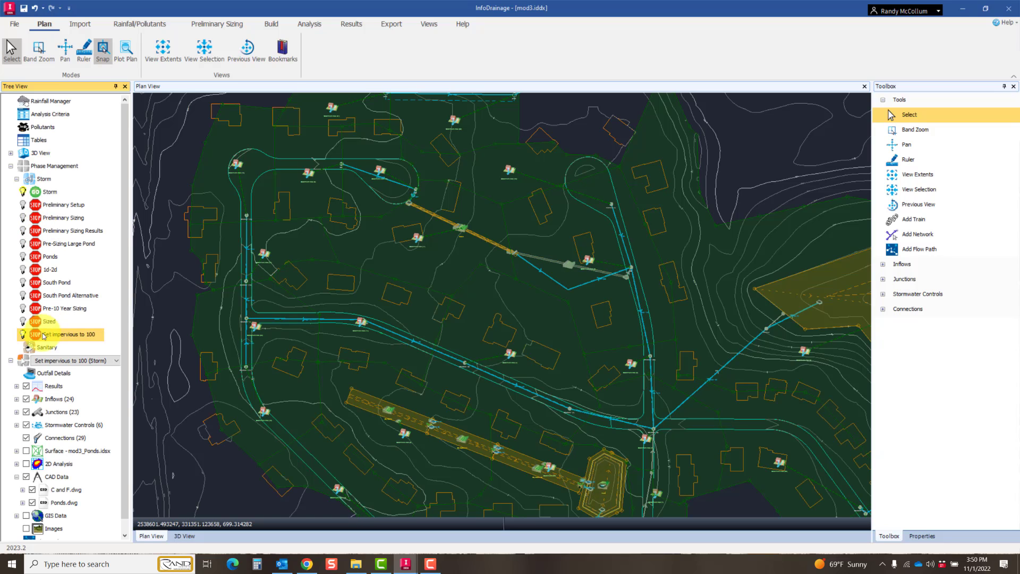
right_click(45, 340)
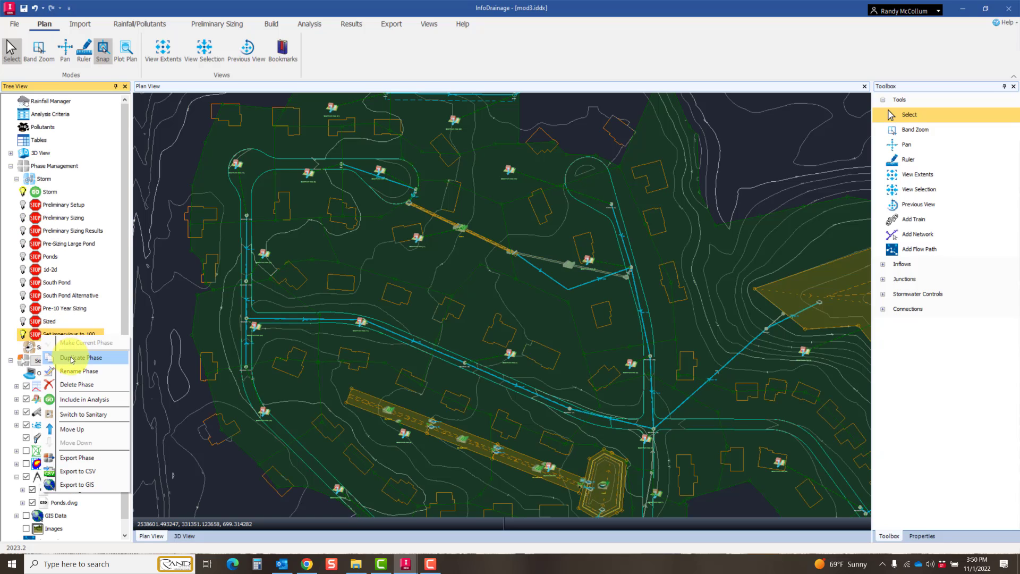
left_click(82, 399)
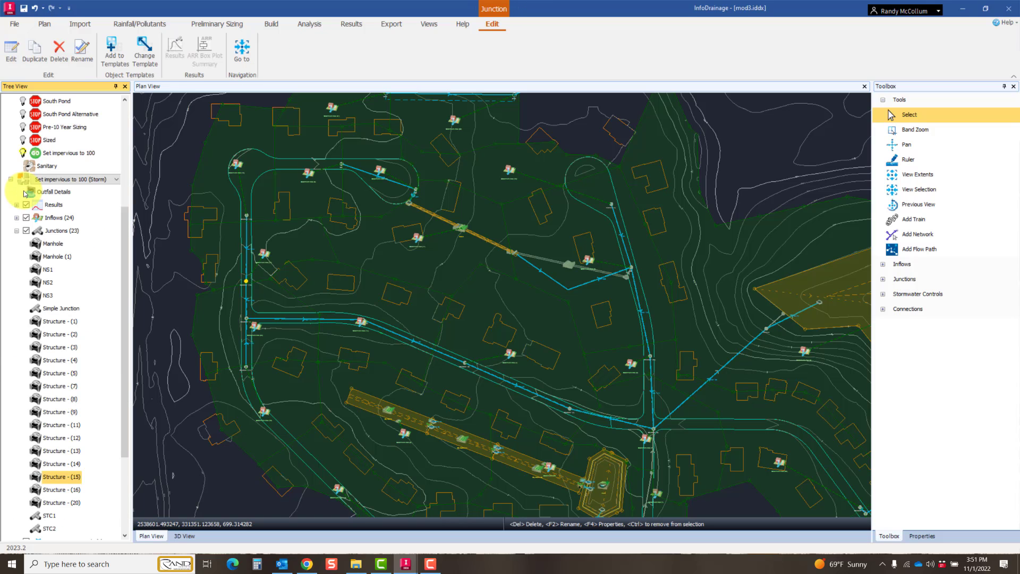
Step: List the saved flow paths and trace the Main Trunk and North Normandy to Outfall routes in the plan
scroll(26, 163, "up", 4)
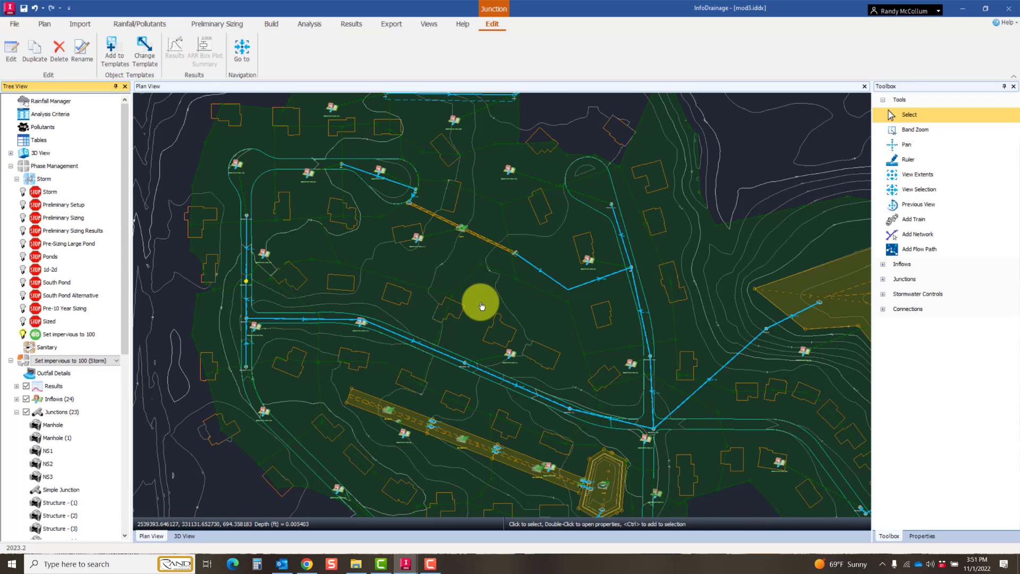
scroll(481, 305, "down", 1)
middle_click_drag(500, 305, 419, 291)
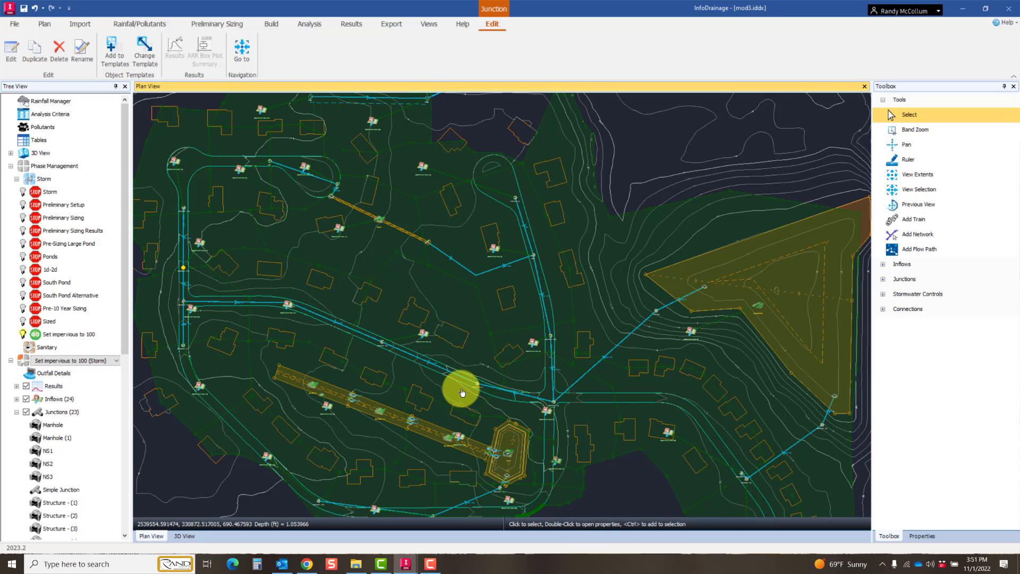
middle_click_drag(482, 357, 496, 337)
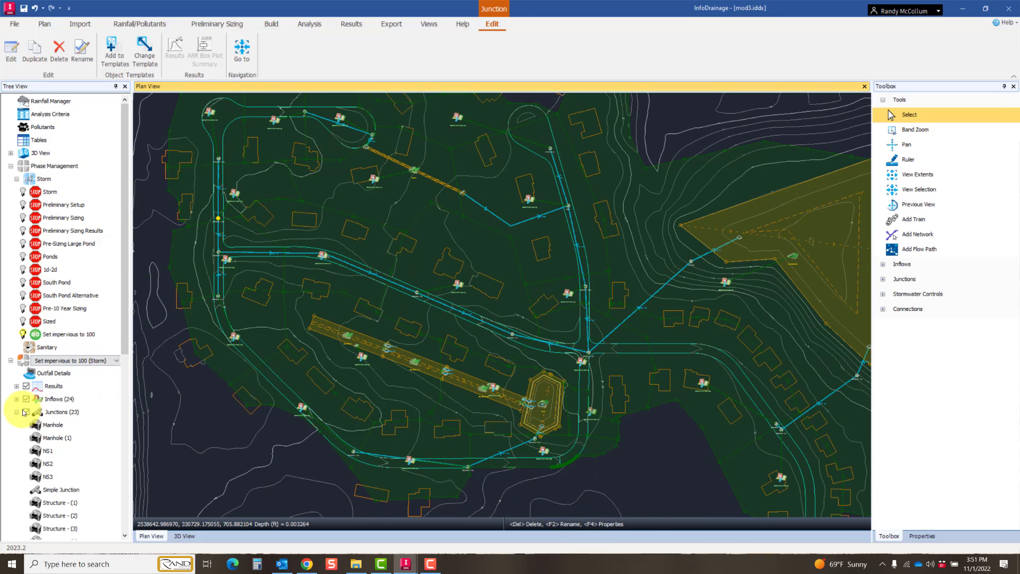
left_click(17, 413)
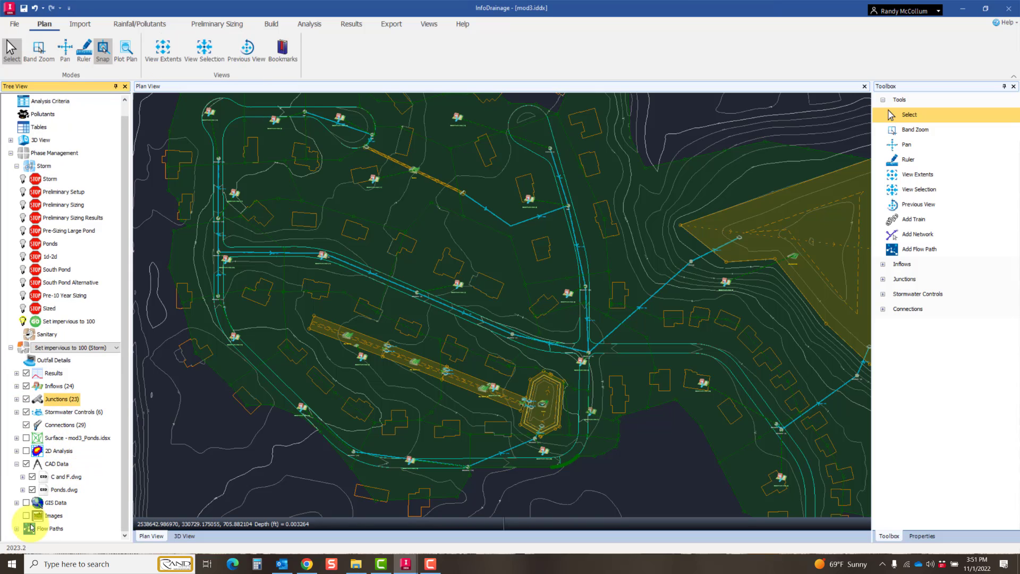
left_click(17, 528)
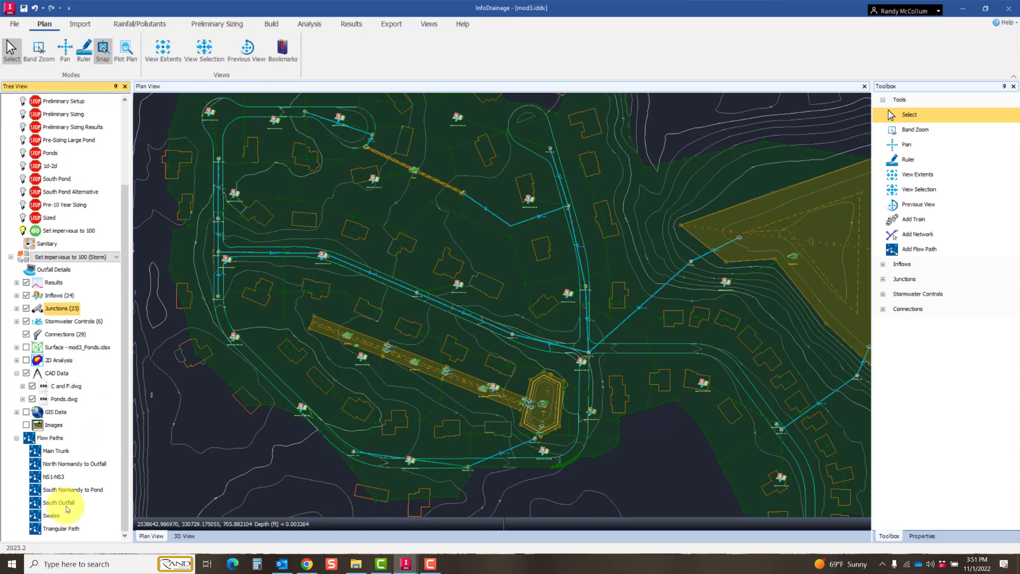
left_click(57, 450)
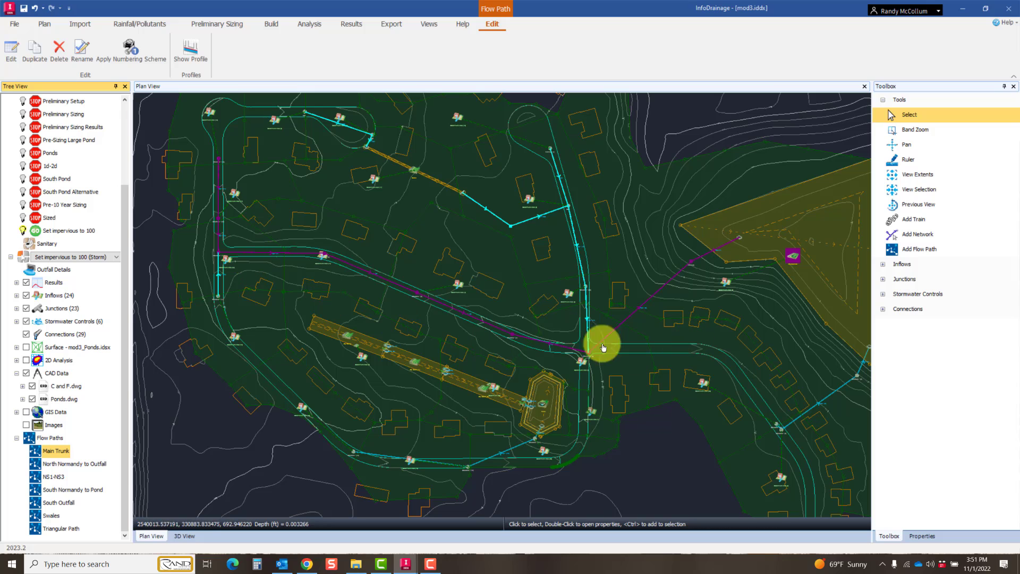
left_click(63, 467)
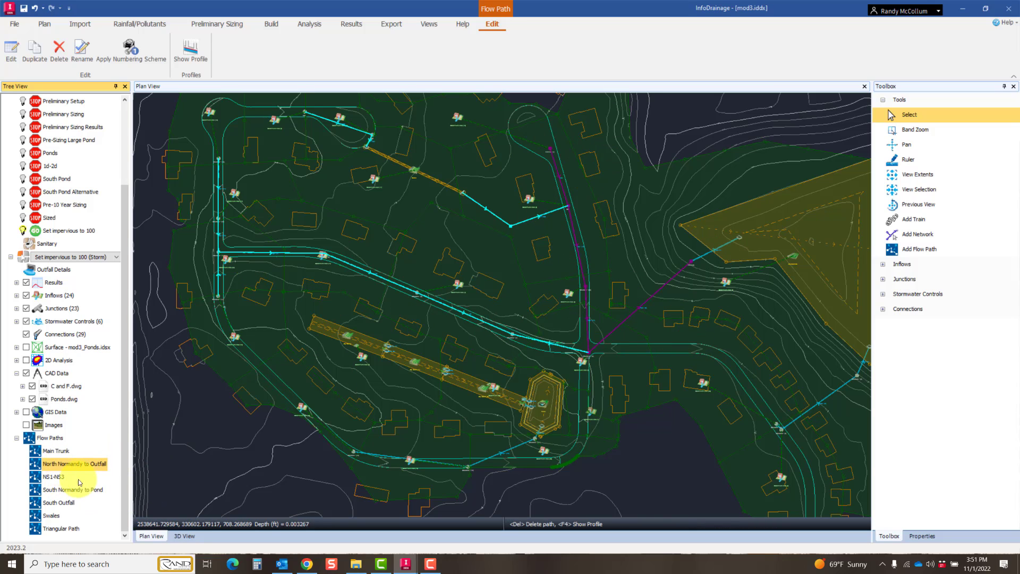
Step: Trace the Swales flow path in the plan, examine its profile down to the pond and close the profile
left_click(51, 516)
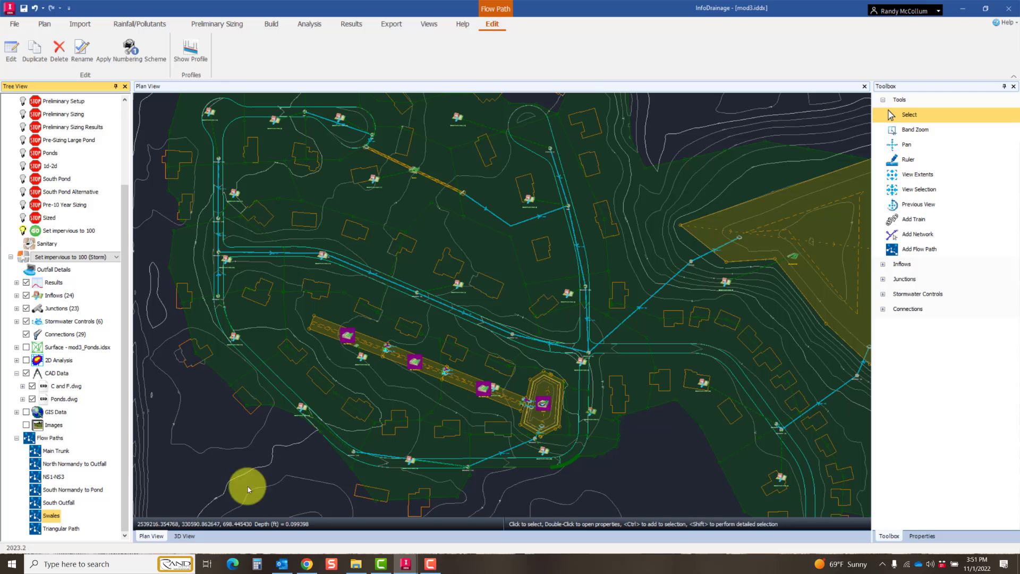
right_click(51, 516)
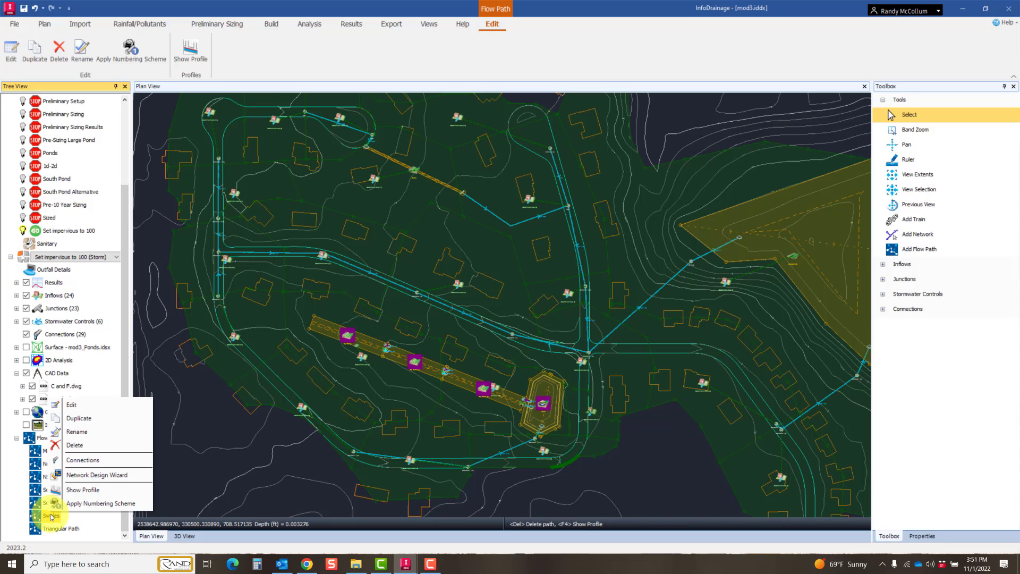
left_click(81, 489)
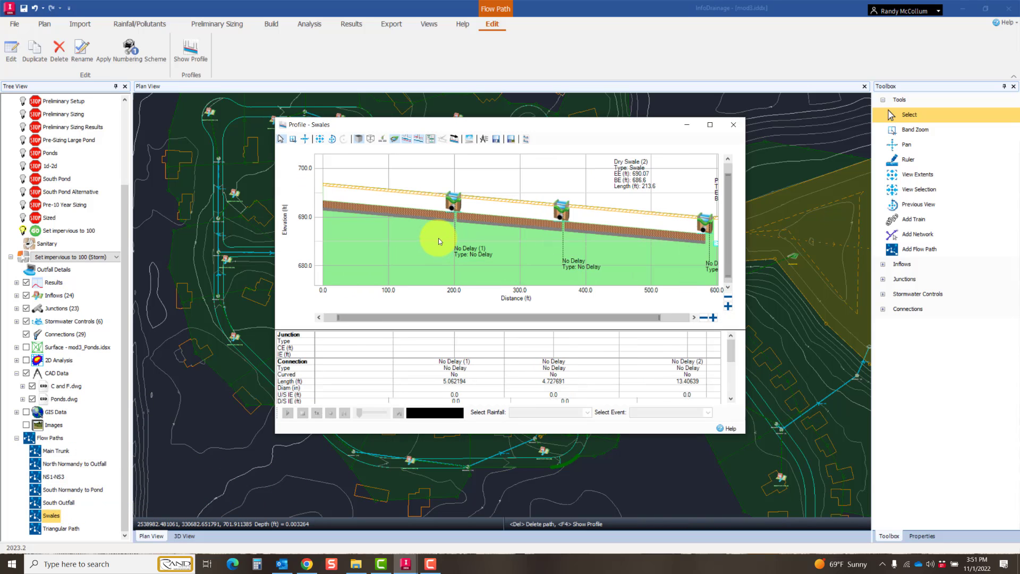
scroll(439, 208, "up", 1)
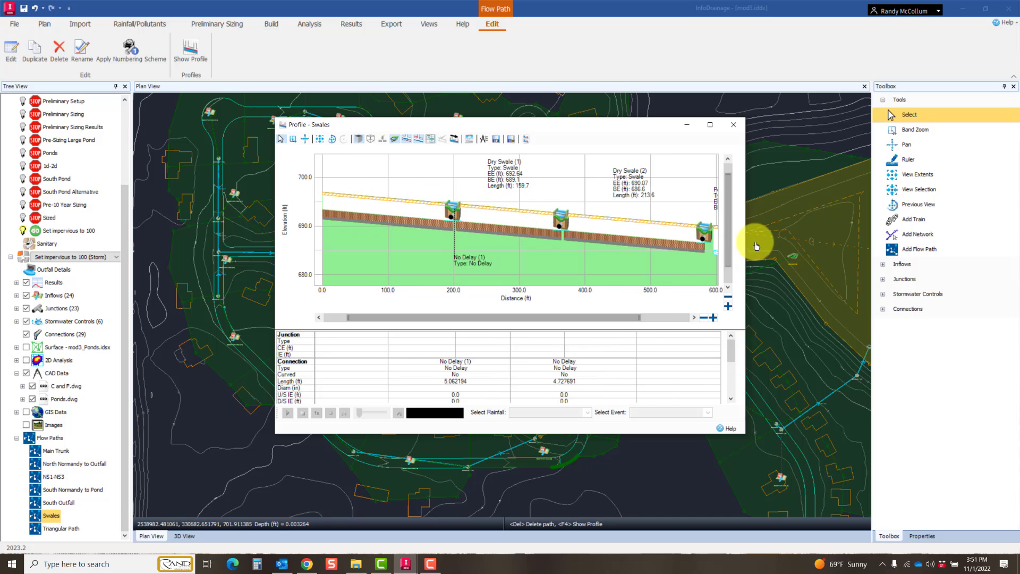
left_click_drag(531, 129, 416, 137)
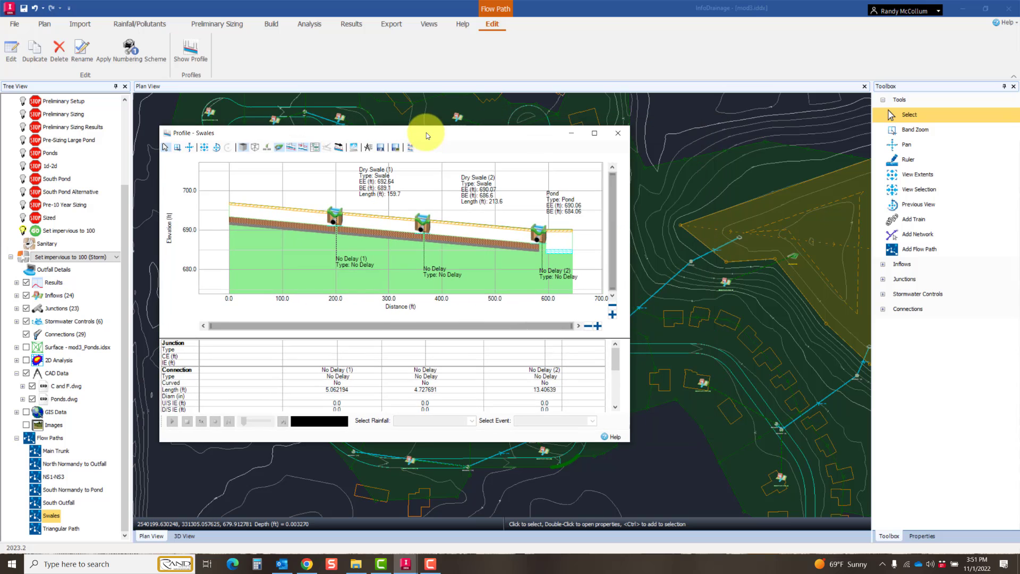
left_click(620, 133)
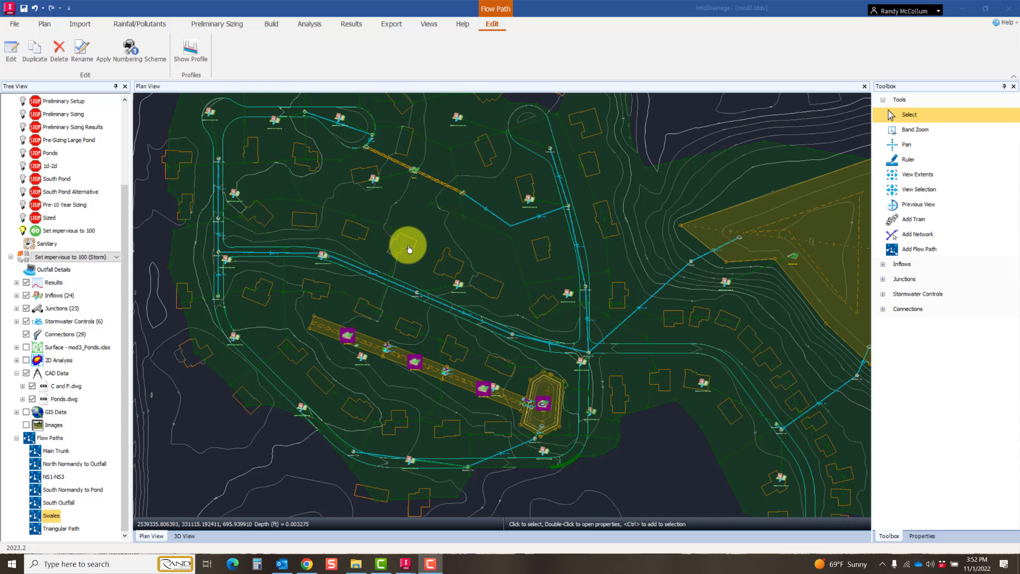
Step: Review the junction and stormwater control types available for placing in the model
middle_click_drag(408, 246, 384, 318)
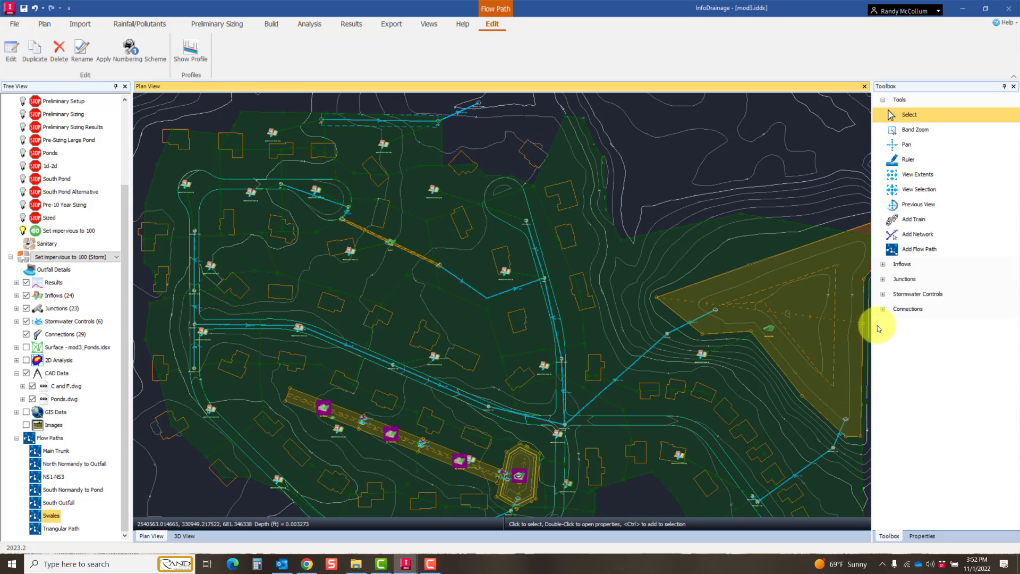
left_click(883, 280)
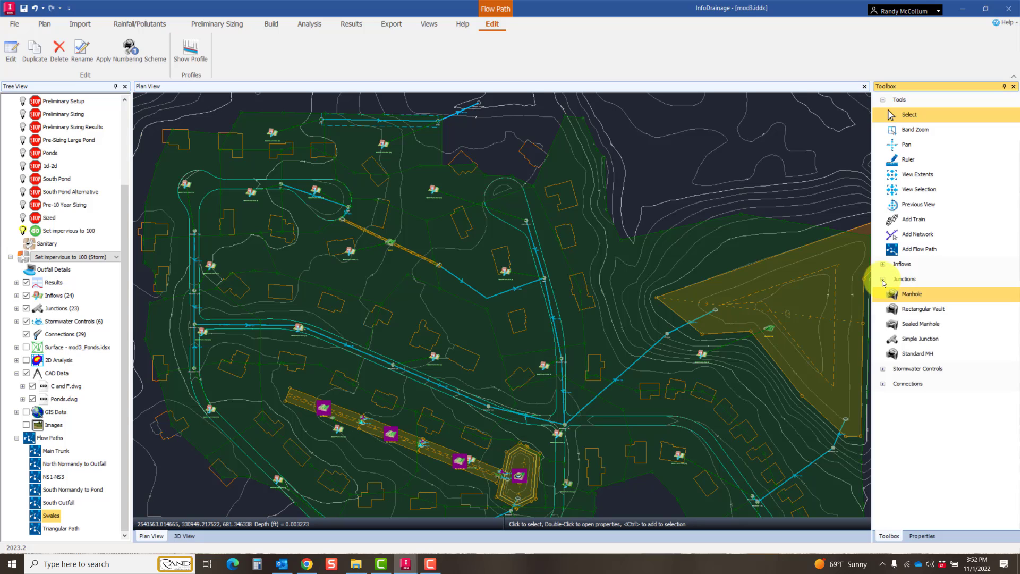
left_click(883, 368)
scroll(899, 391, "down", 1)
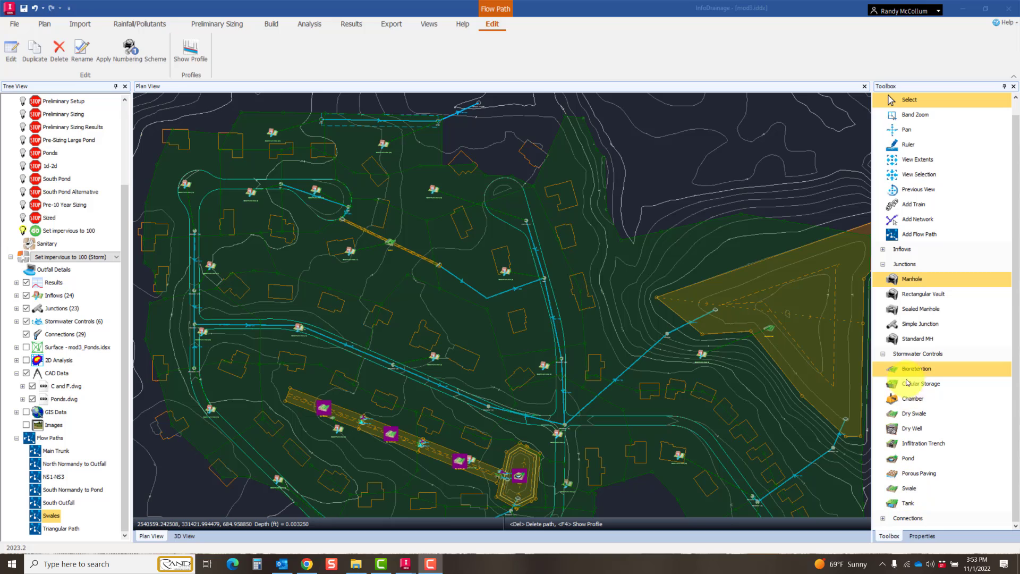
Step: Collapse the list of stormwater control types in the toolbox
left_click(882, 354)
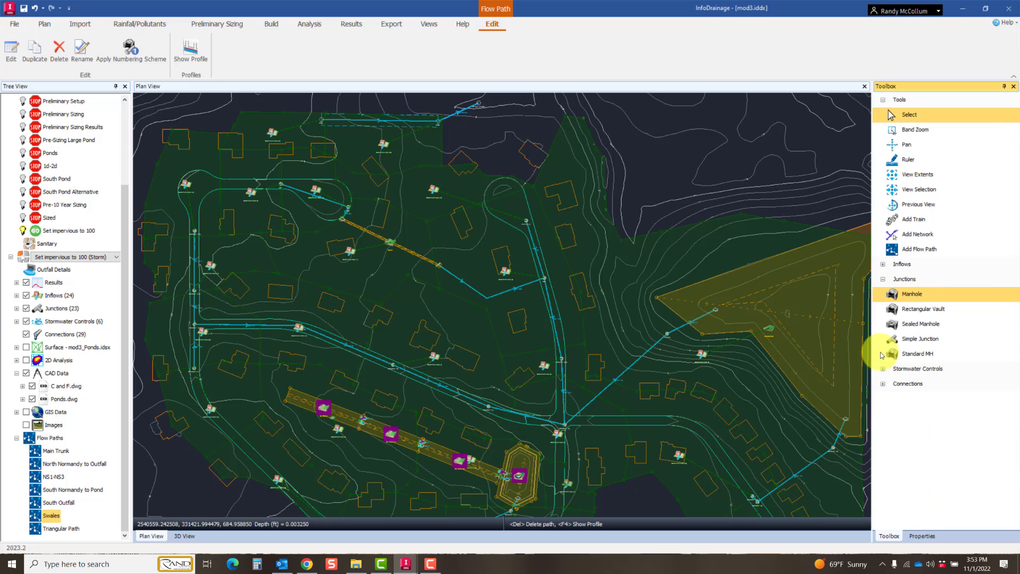
left_click(838, 128)
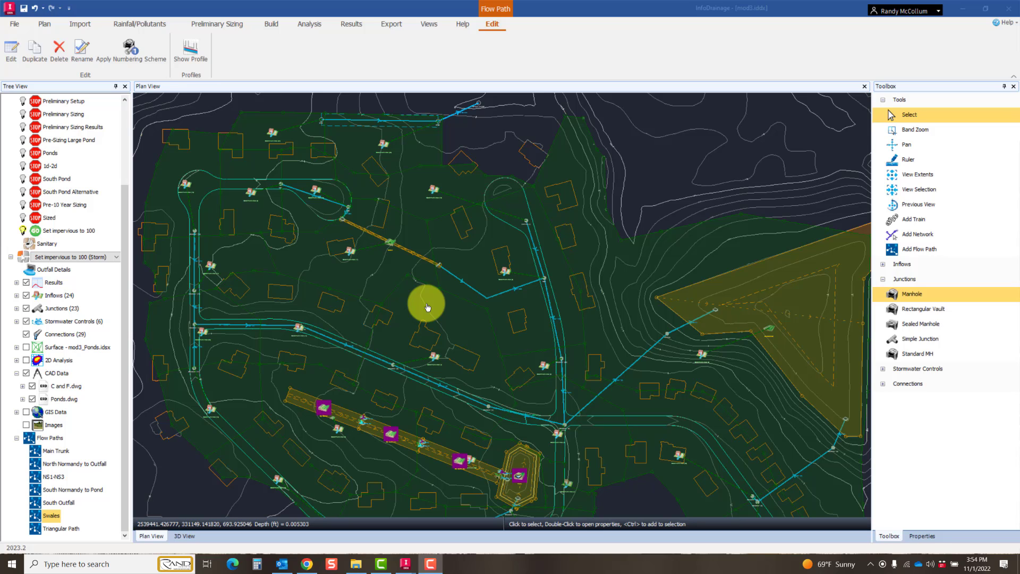
Step: Open the analysis criteria and try the NOAA (1) library rainfall in place of 100 Year Average
left_click(304, 30)
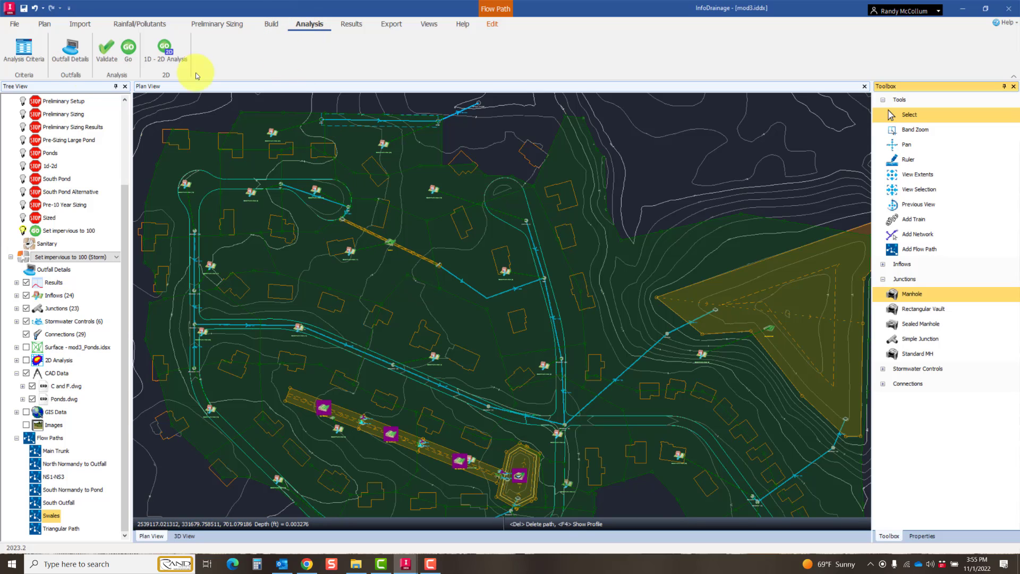
left_click(26, 52)
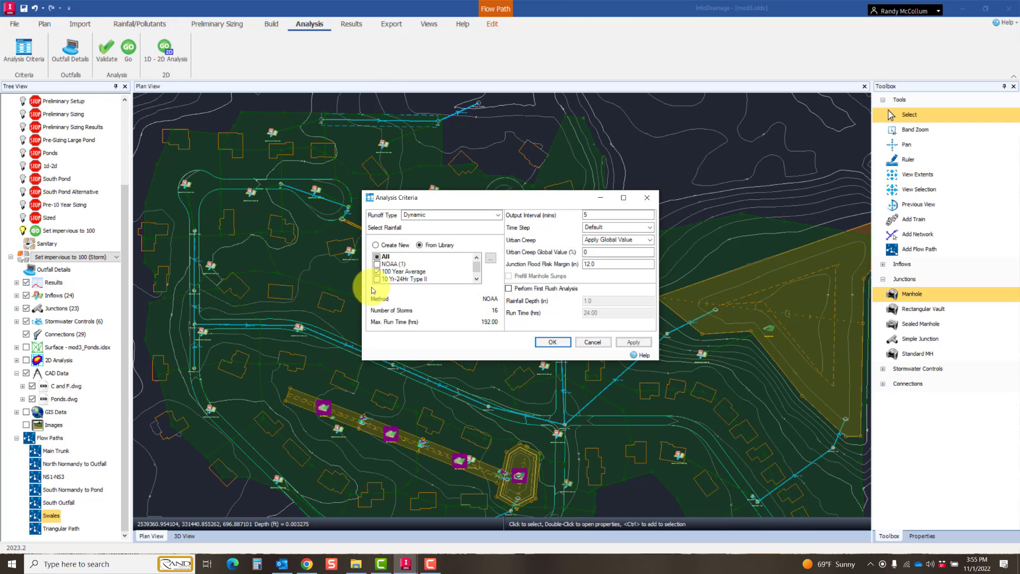
left_click(377, 272)
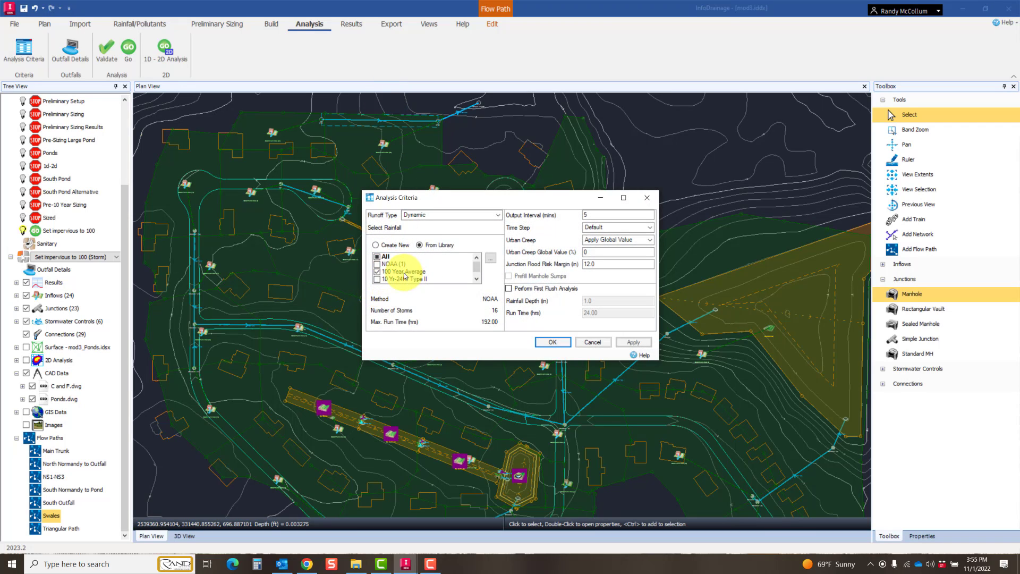
left_click(377, 264)
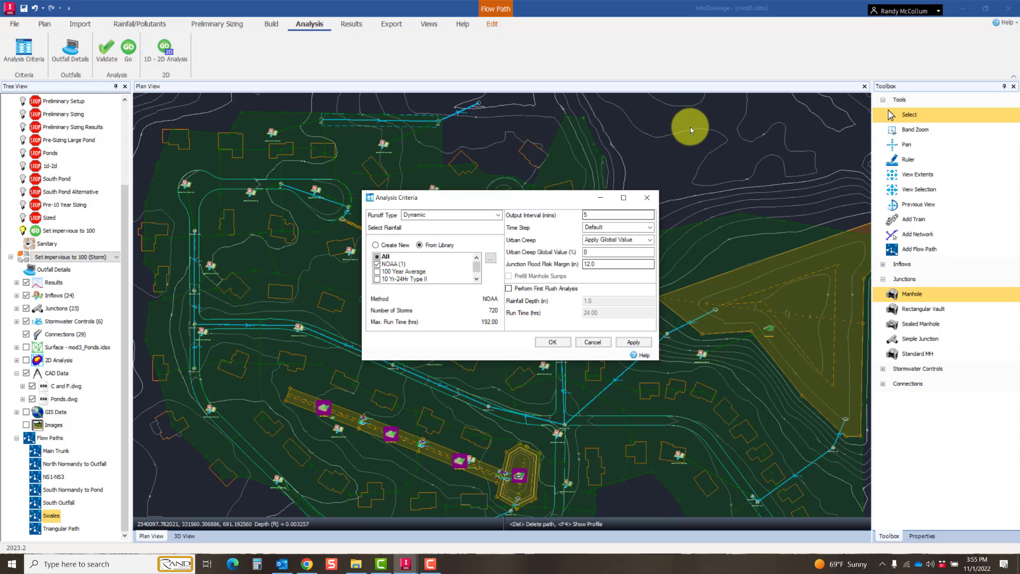
left_click(699, 71)
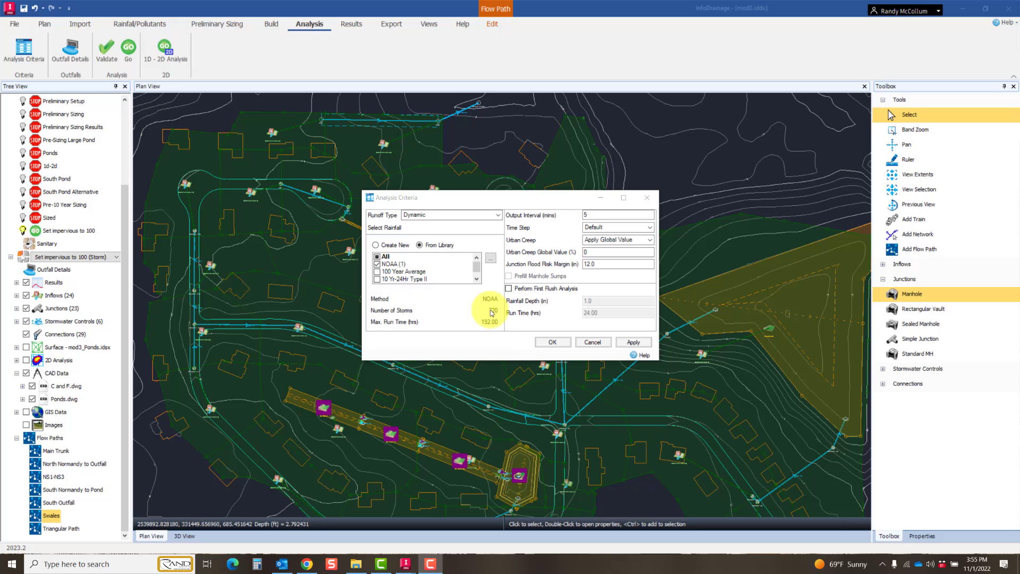
Step: Deselect NOAA (1), choose the 100 Year Average library rainfall and accept the analysis criteria
left_click(378, 264)
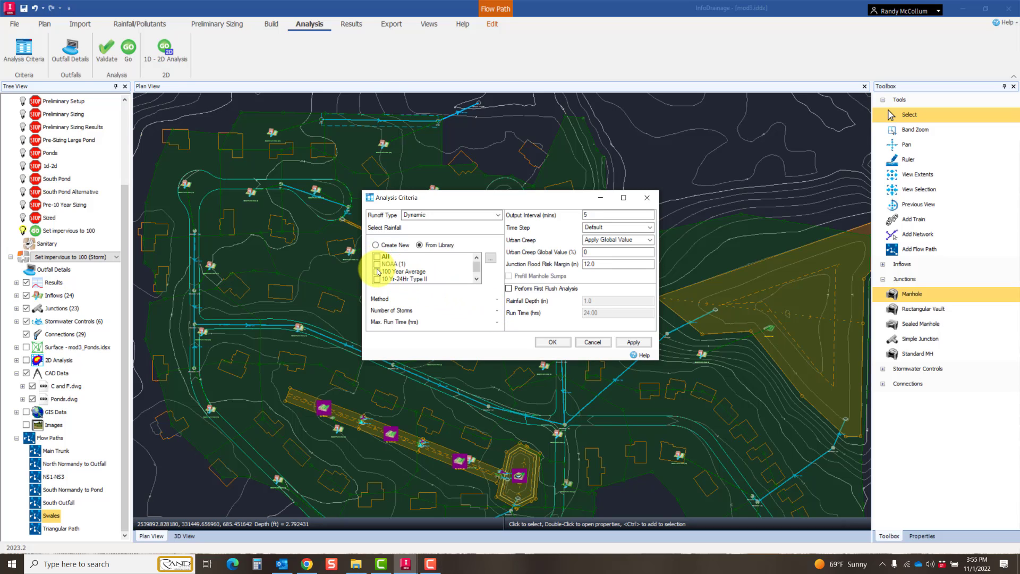
left_click(378, 272)
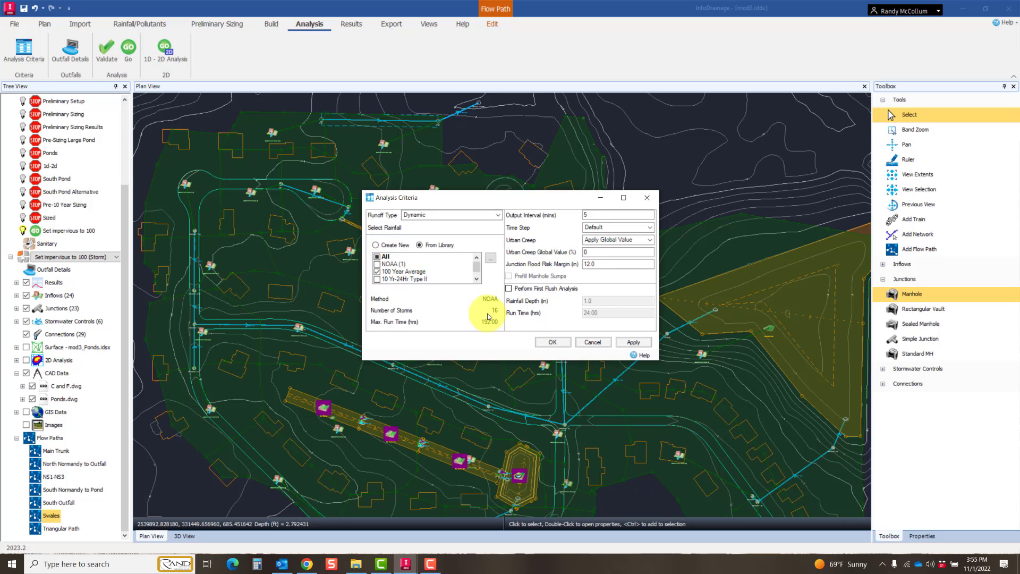
left_click(558, 343)
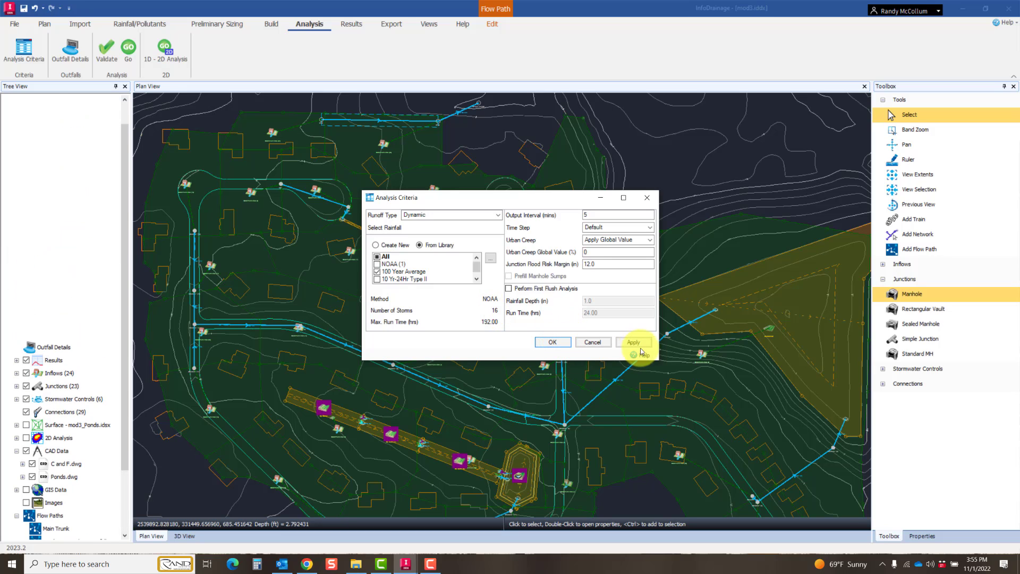
left_click(551, 342)
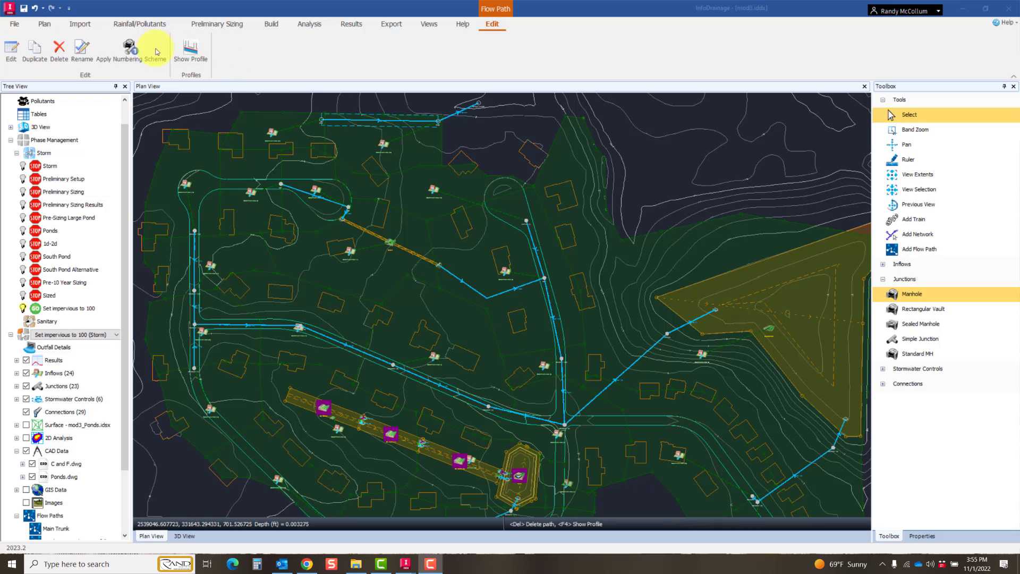
Step: Validate the design, review the details of the connectivity warning and run the analysis of the Set impervious to 100 phase
left_click(310, 24)
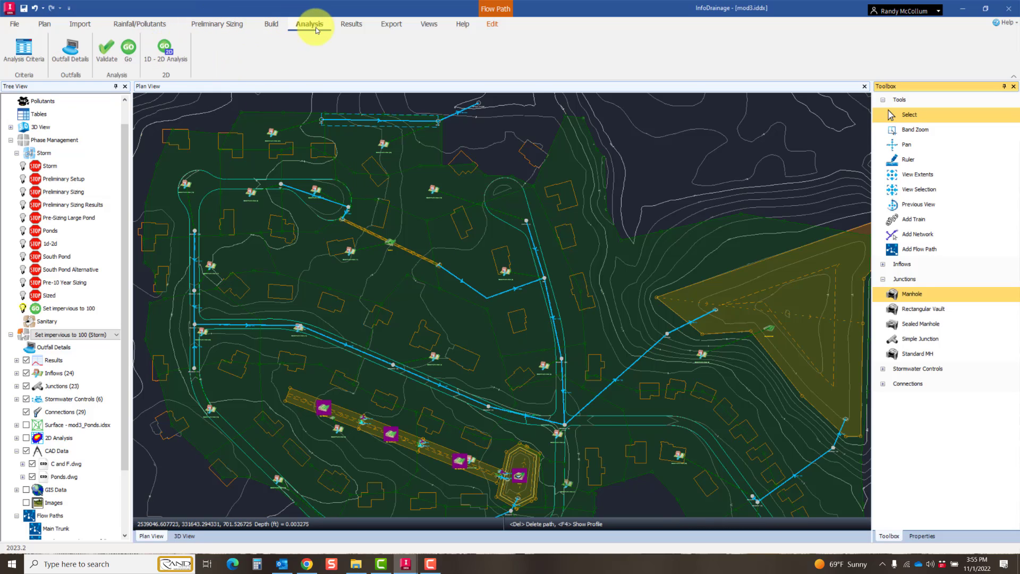
left_click(107, 51)
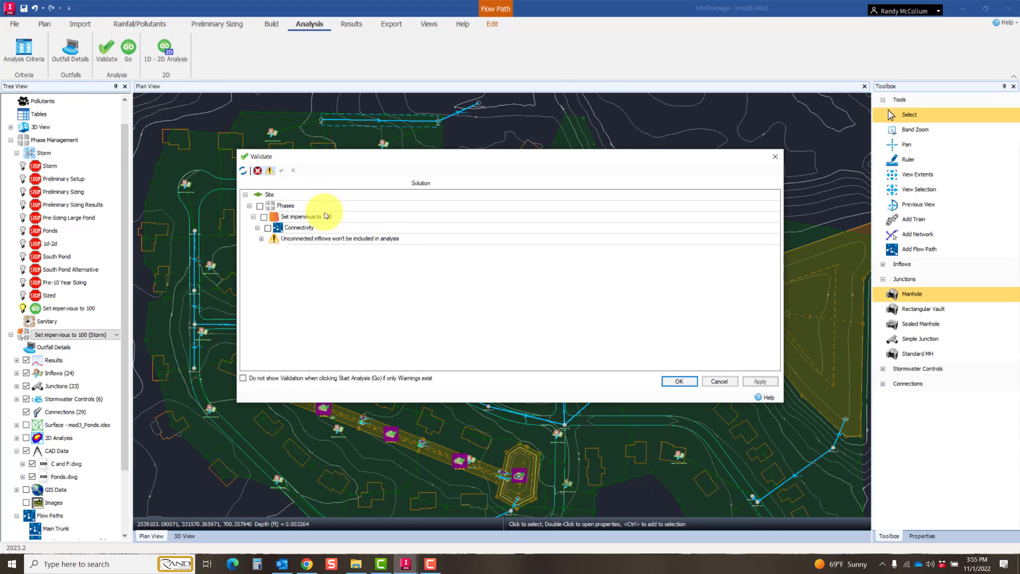
left_click(261, 238)
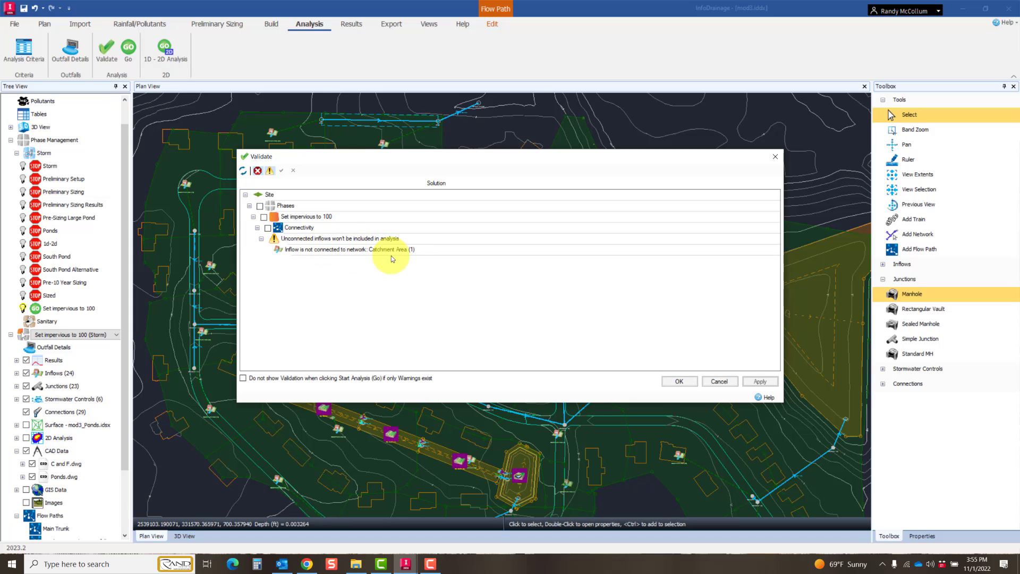
left_click(680, 382)
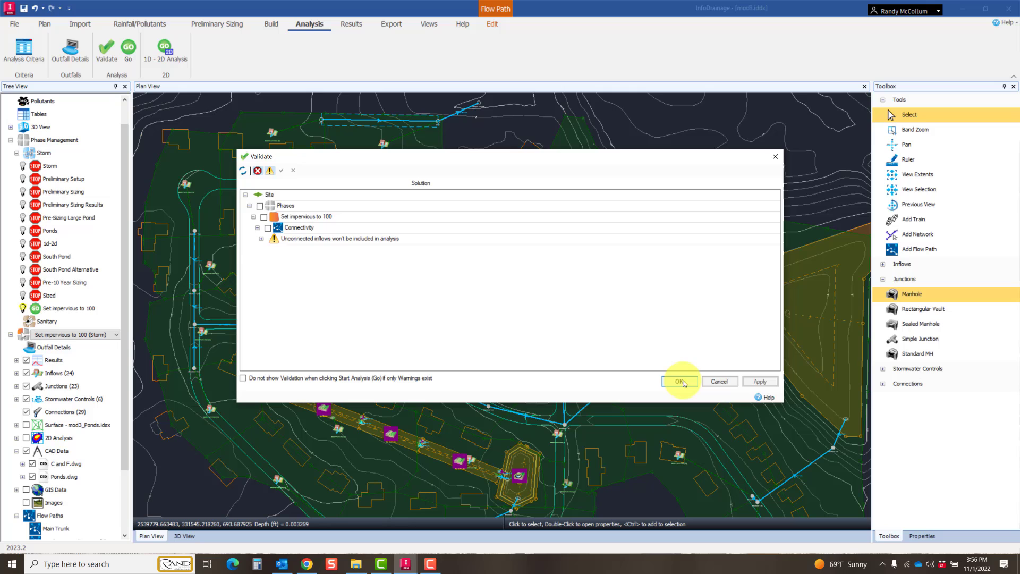
left_click(680, 381)
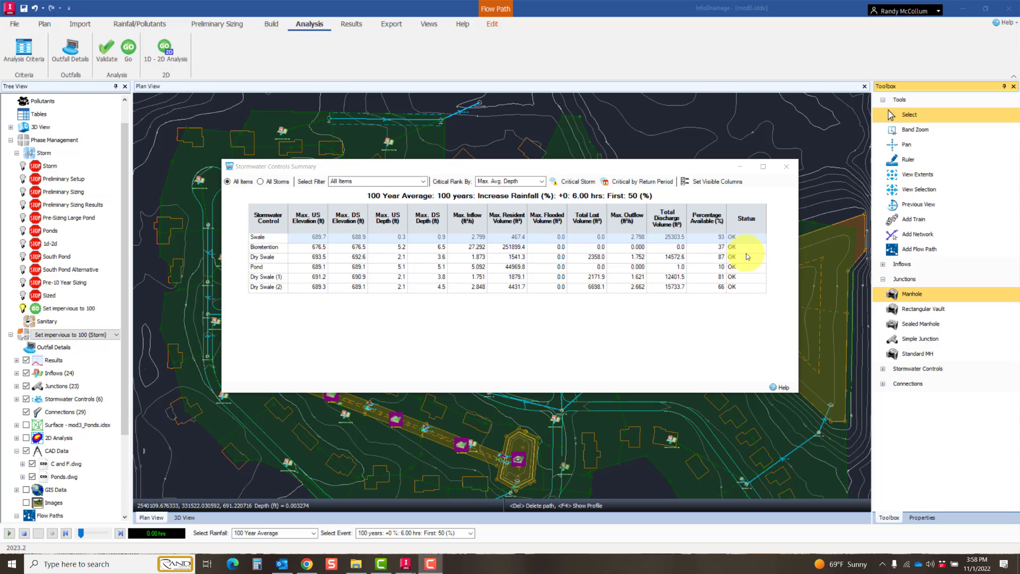
Step: Examine the Swale's results for all storms in the Stormwater Controls Summary
left_click(424, 184)
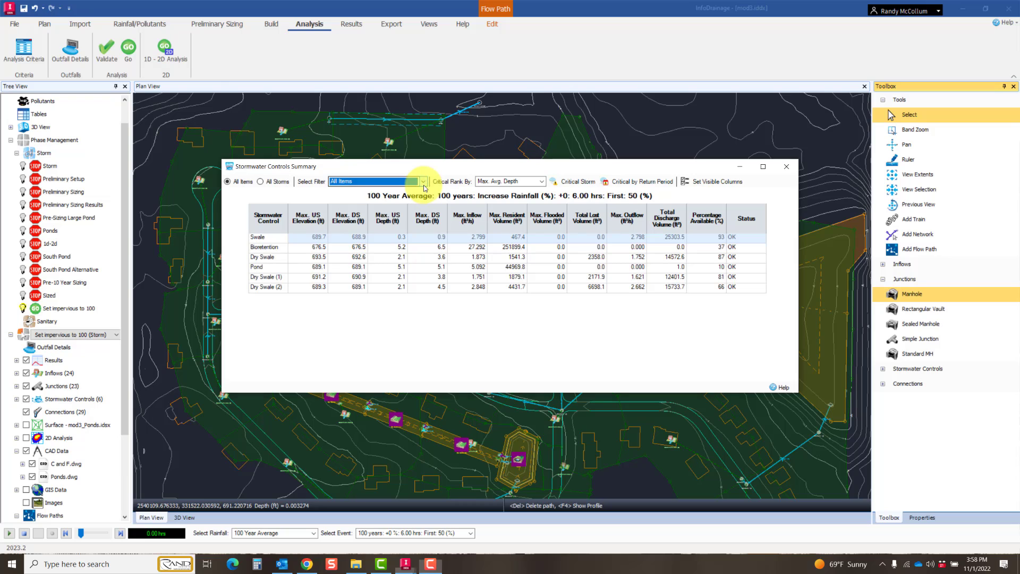
left_click(424, 182)
left_click(424, 185)
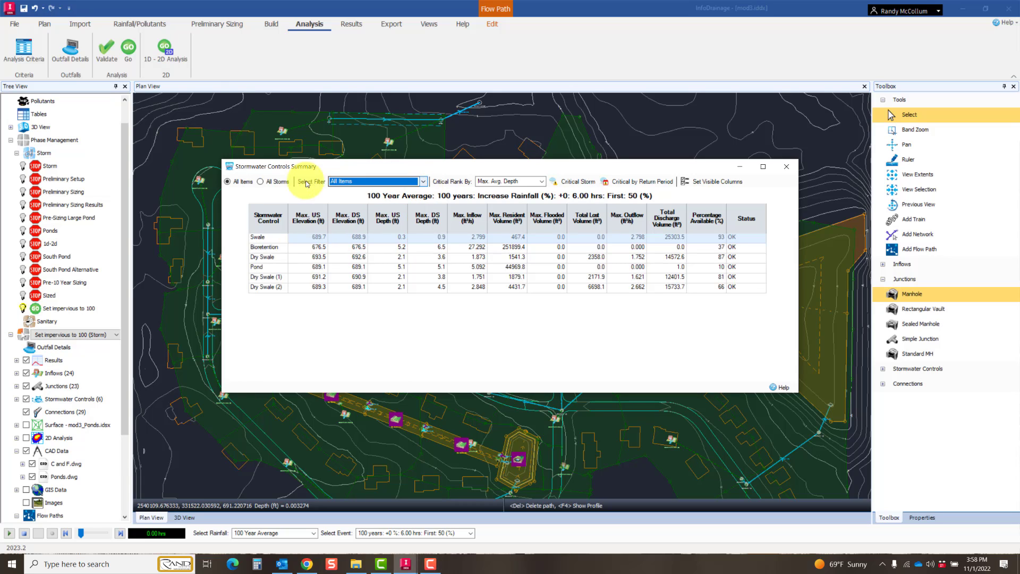
left_click(272, 181)
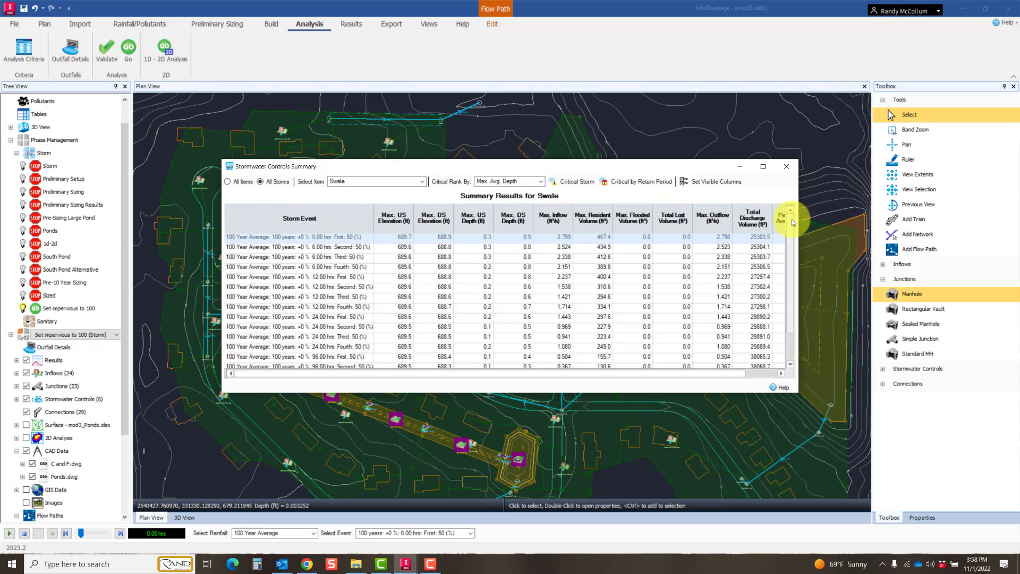
scroll(793, 307, "down", 1)
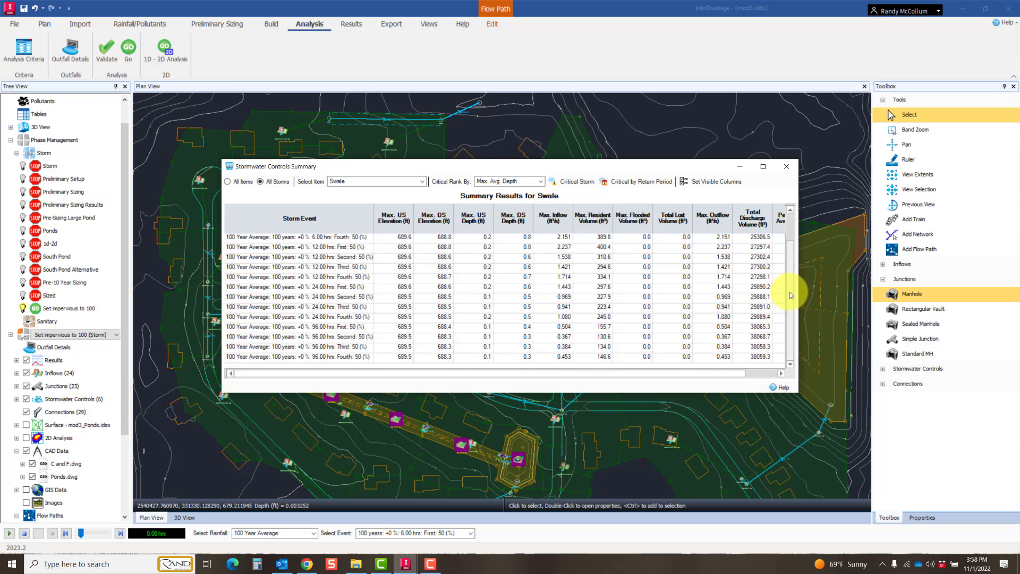
scroll(787, 255, "up", 1)
Step: Show the critical storm for all stormwater controls and examine the results across to the status
left_click(577, 182)
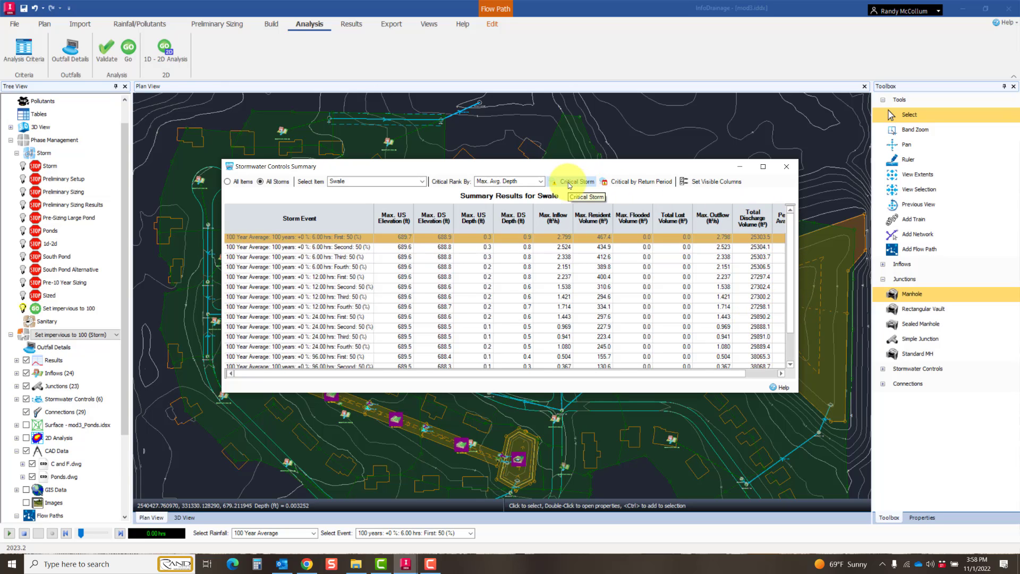
left_click(229, 182)
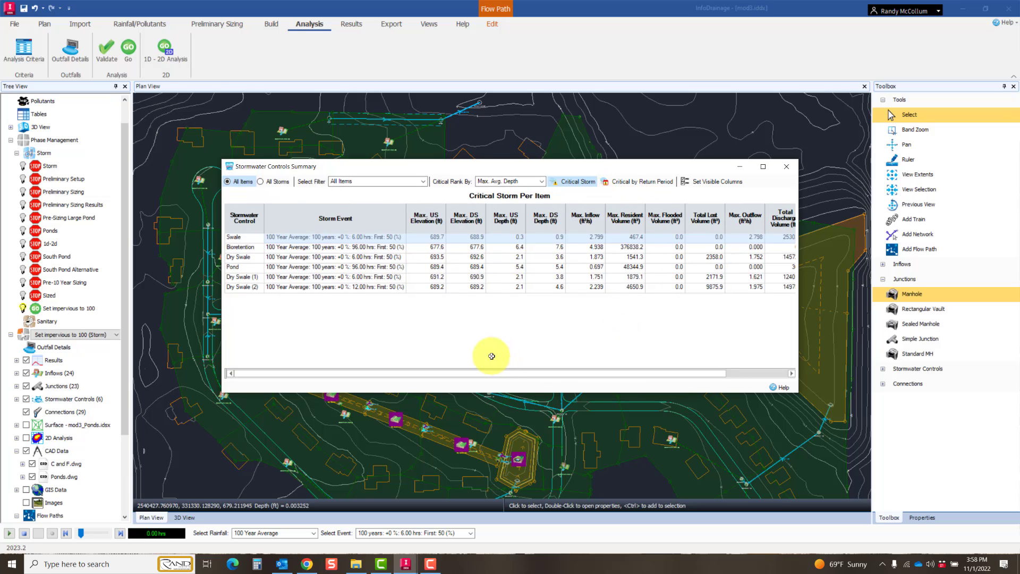
left_click_drag(406, 218, 465, 222)
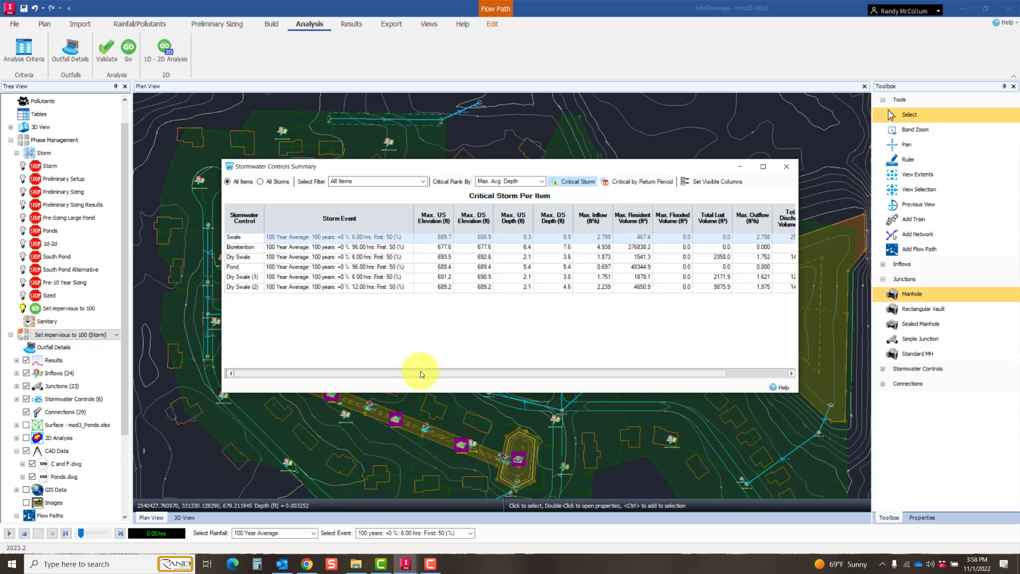
left_click_drag(607, 375, 749, 378)
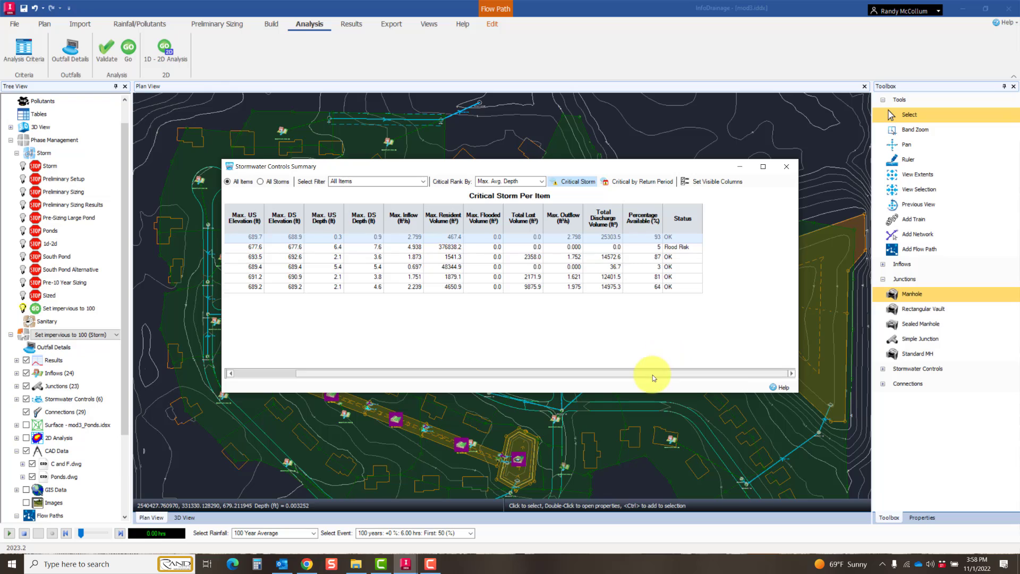
left_click_drag(652, 374, 479, 372)
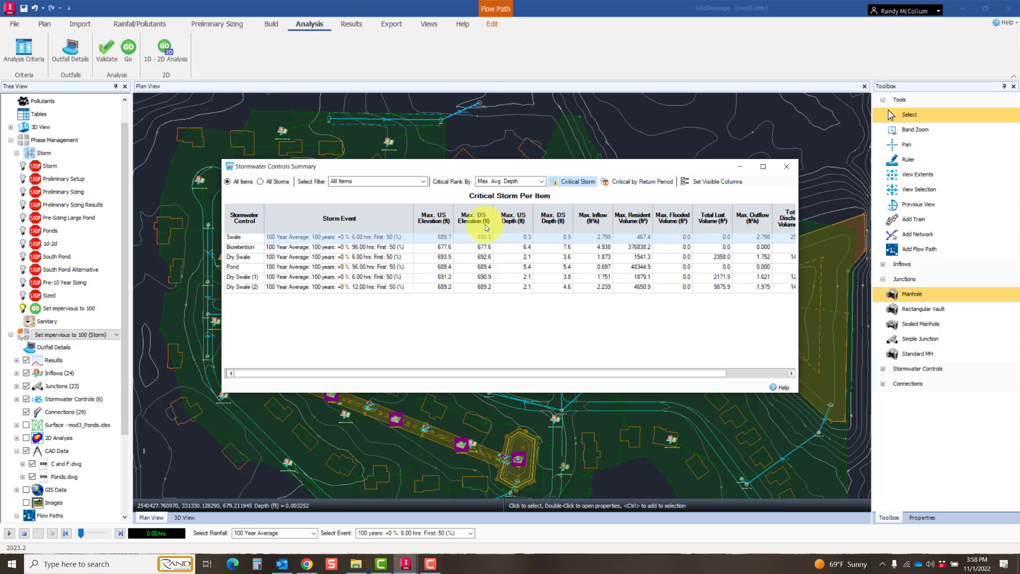
Step: Widen the Stormwater Controls Summary to fit every column, check each control's available percentage and status, and close the summary
left_click(511, 132)
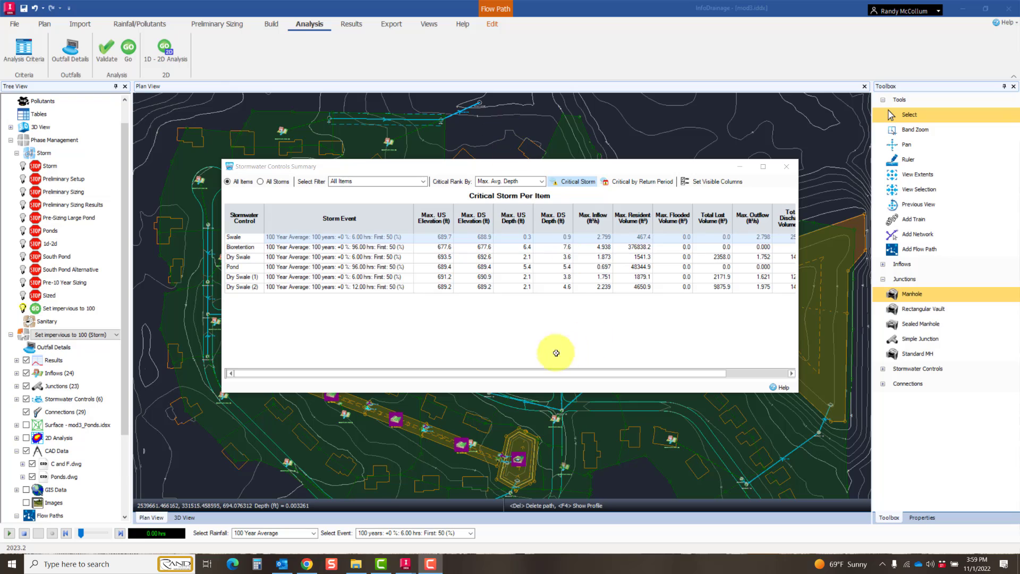
left_click(758, 373)
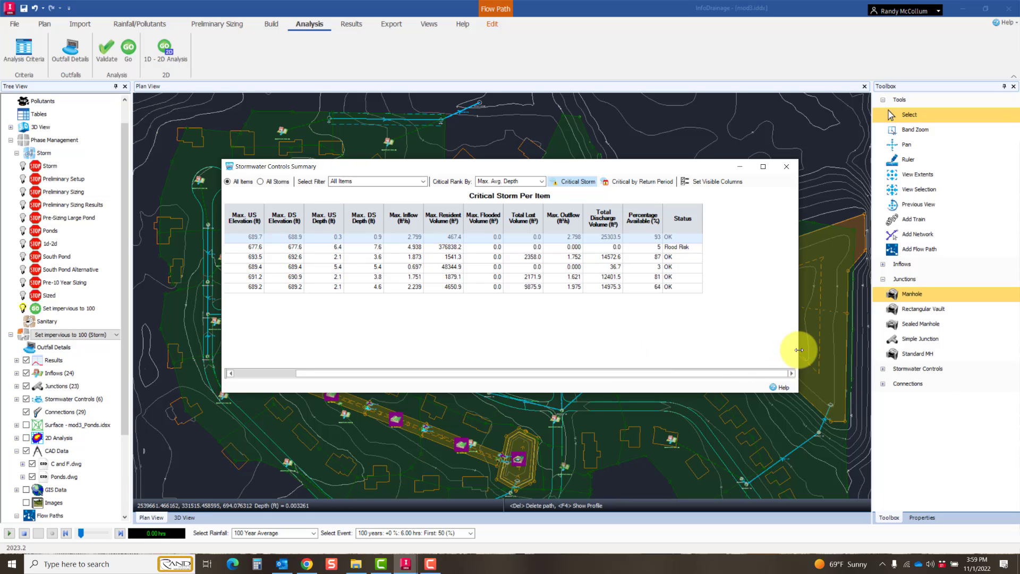
left_click_drag(798, 348, 945, 339)
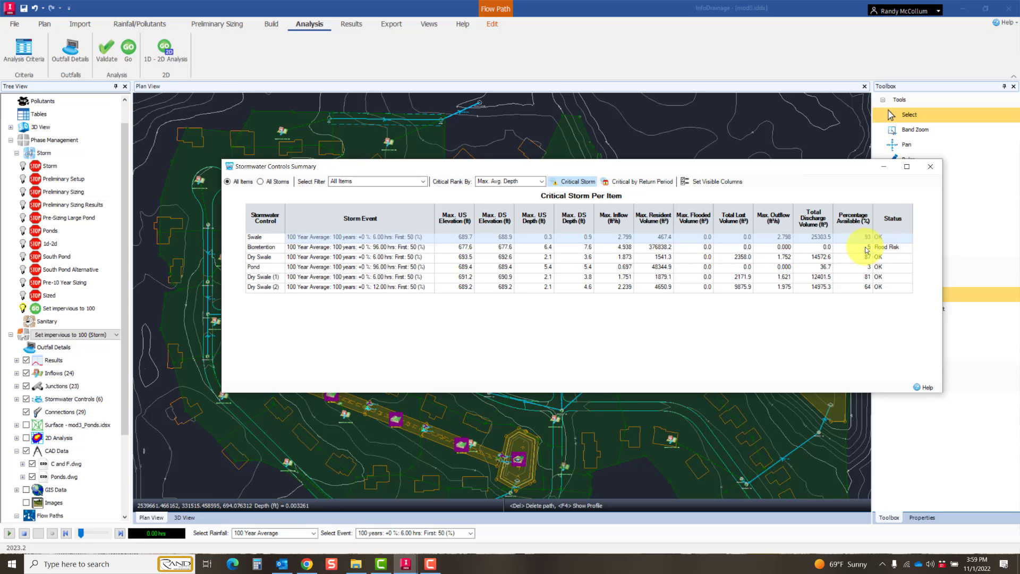
left_click(513, 135)
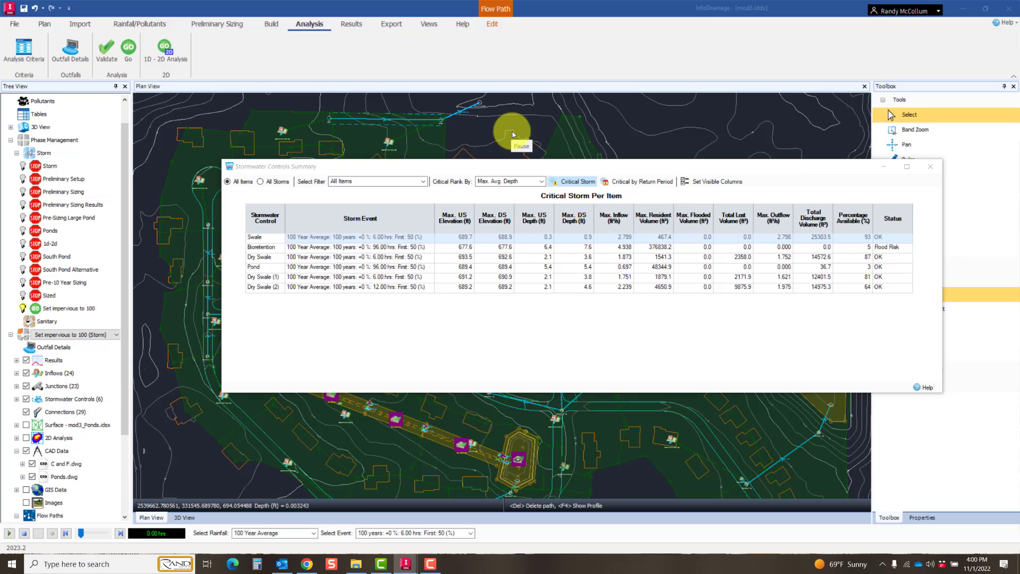
left_click(932, 169)
Step: Review the connection statuses in the Connections Summary, then show the critical storm per item with the window widened to fit all columns
left_click(352, 24)
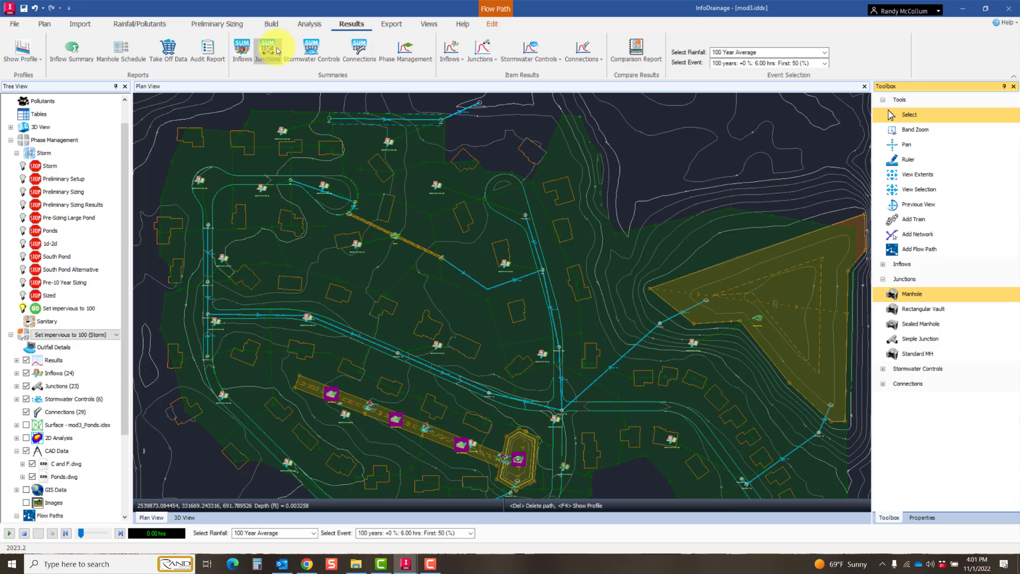
left_click(356, 49)
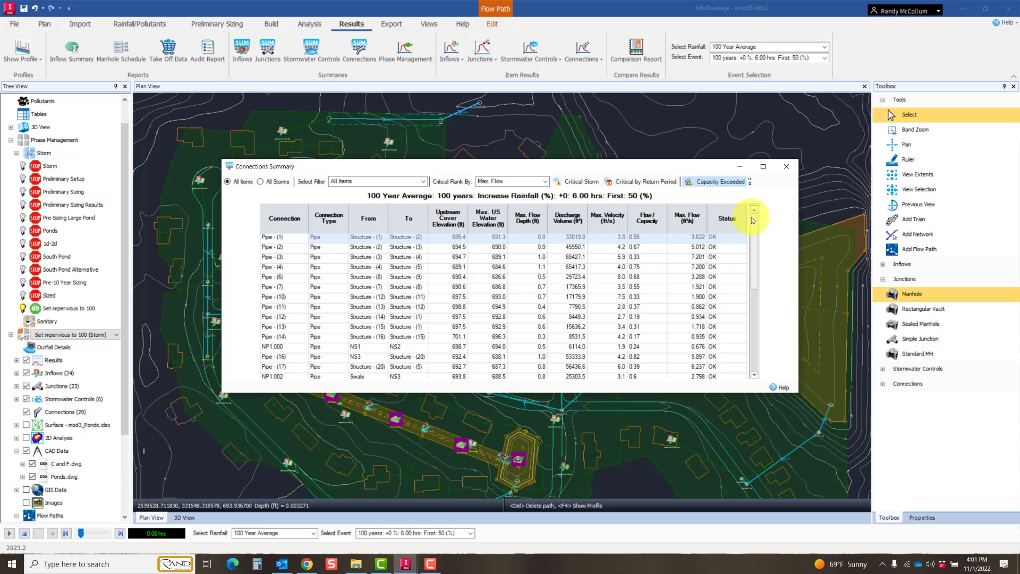
left_click_drag(754, 228, 754, 320)
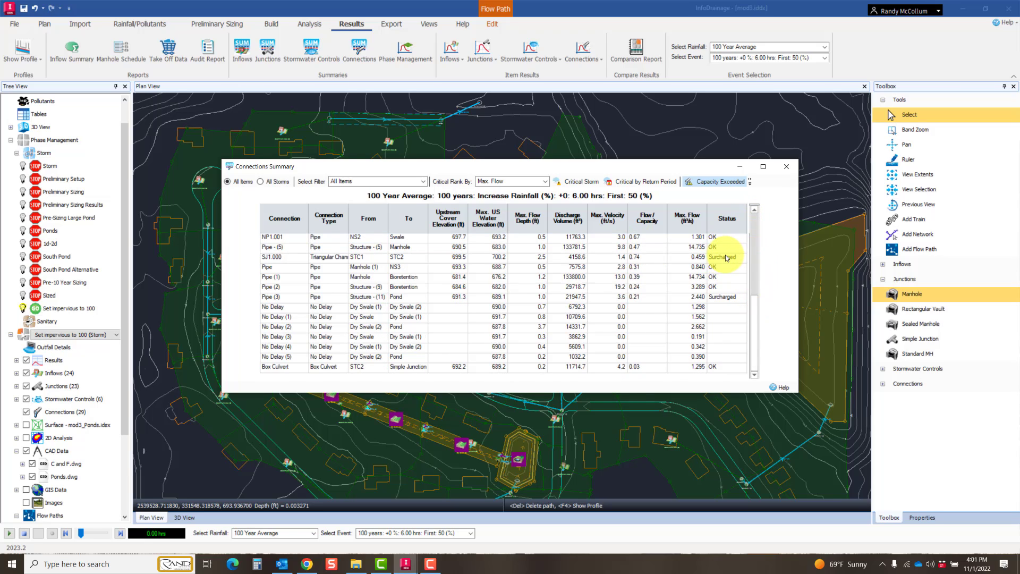
left_click_drag(753, 329, 750, 219)
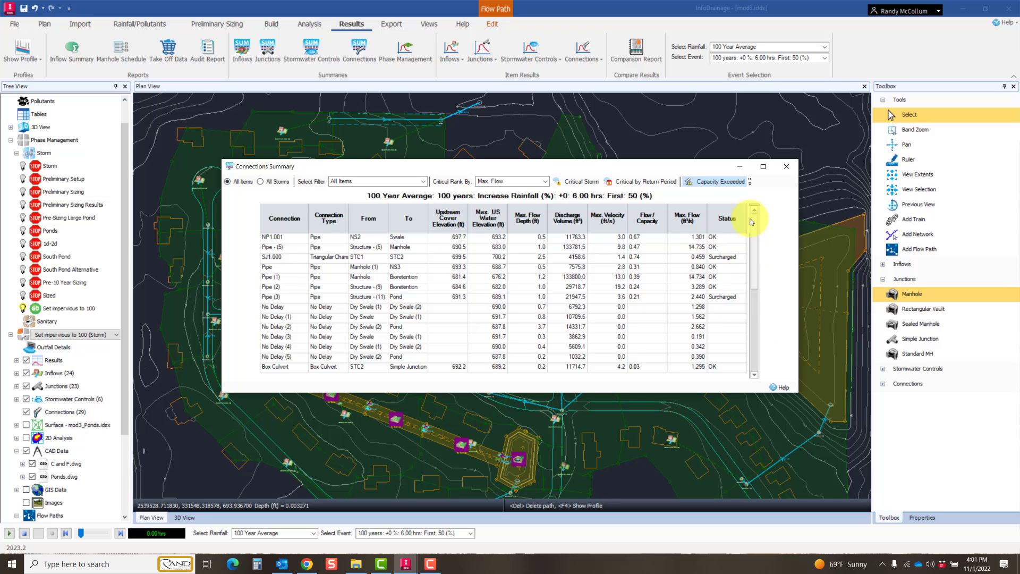
left_click(569, 182)
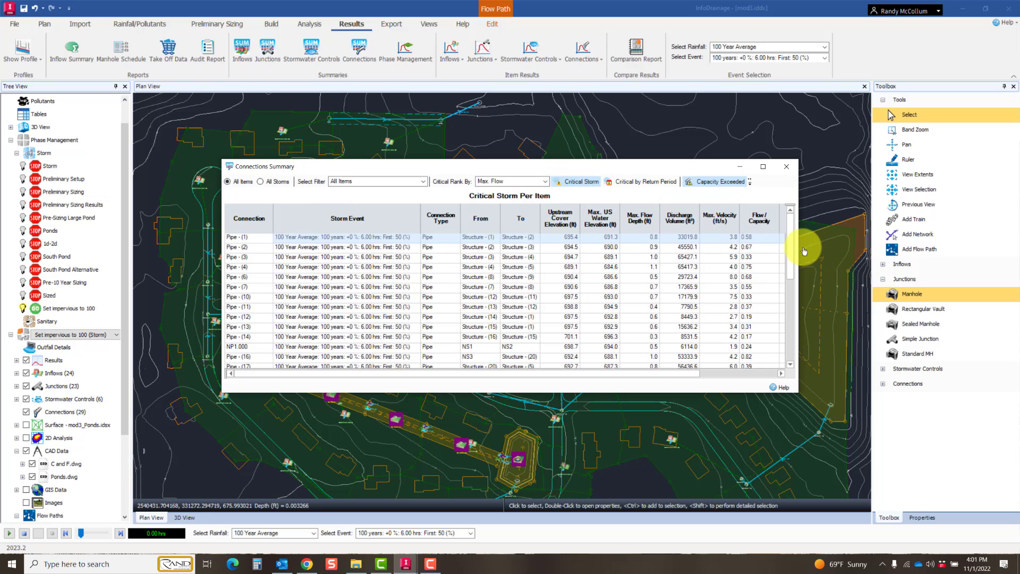
left_click_drag(799, 367, 924, 350)
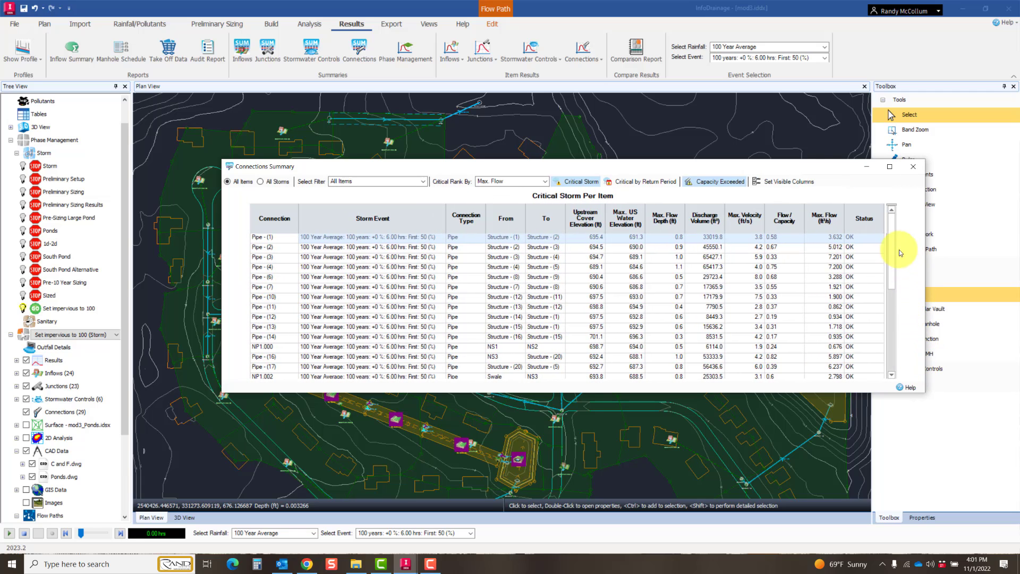
Step: Examine the critical storm flows and statuses of all connections in the Connections Summary, down to the Box Culvert
left_click(892, 321)
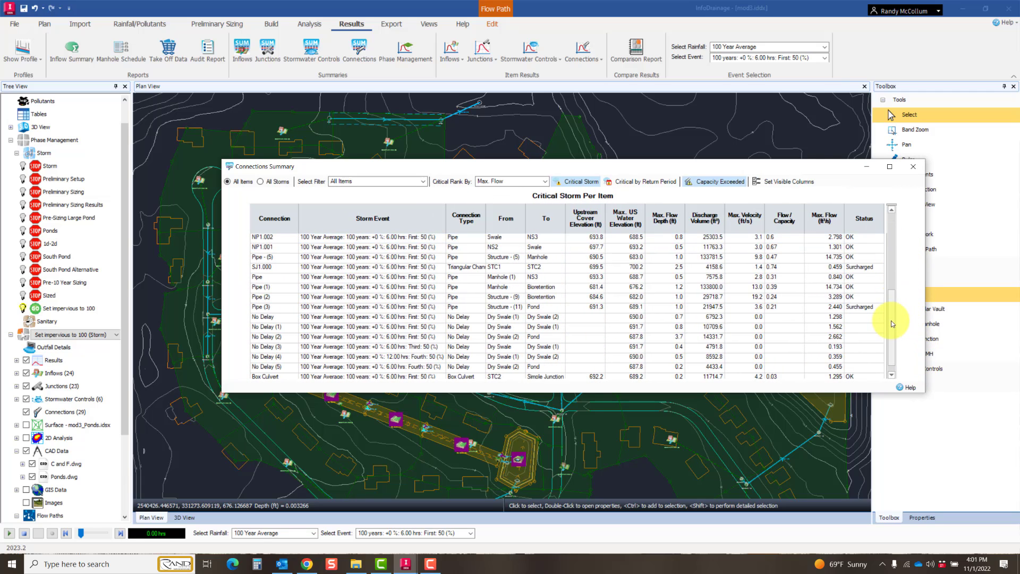
scroll(878, 329, "up", 3)
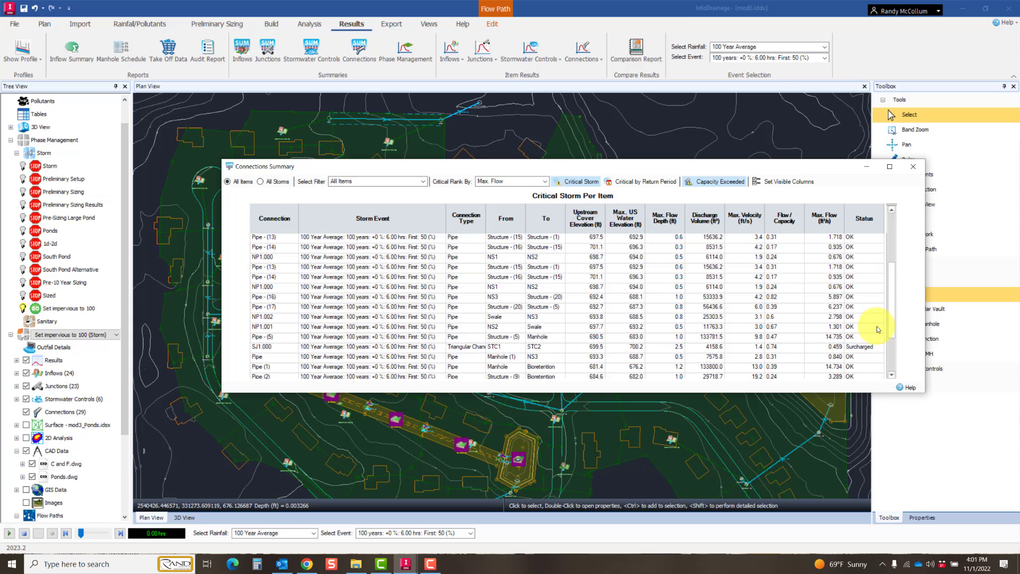
scroll(878, 329, "up", 2)
scroll(879, 328, "down", 3)
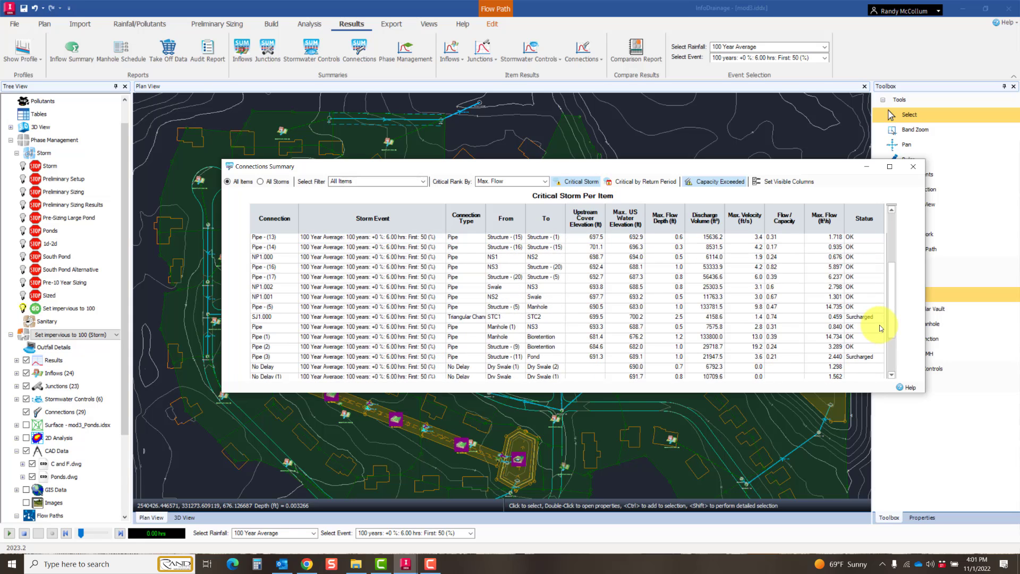
scroll(880, 328, "down", 2)
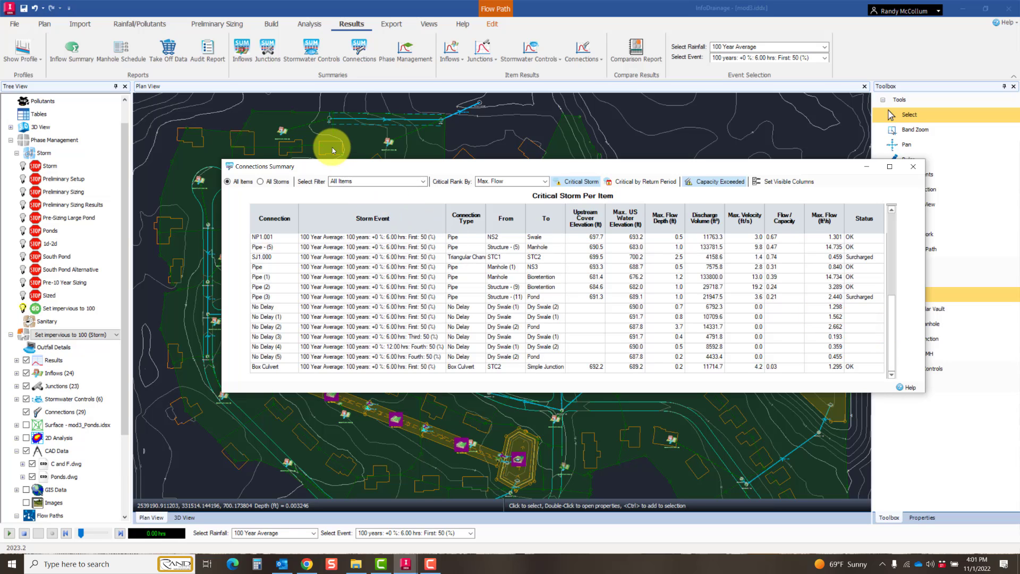
key("F10")
Step: Show the connections' critical storms by return period, review the whole list, and close the Connections Summary
left_click(645, 181)
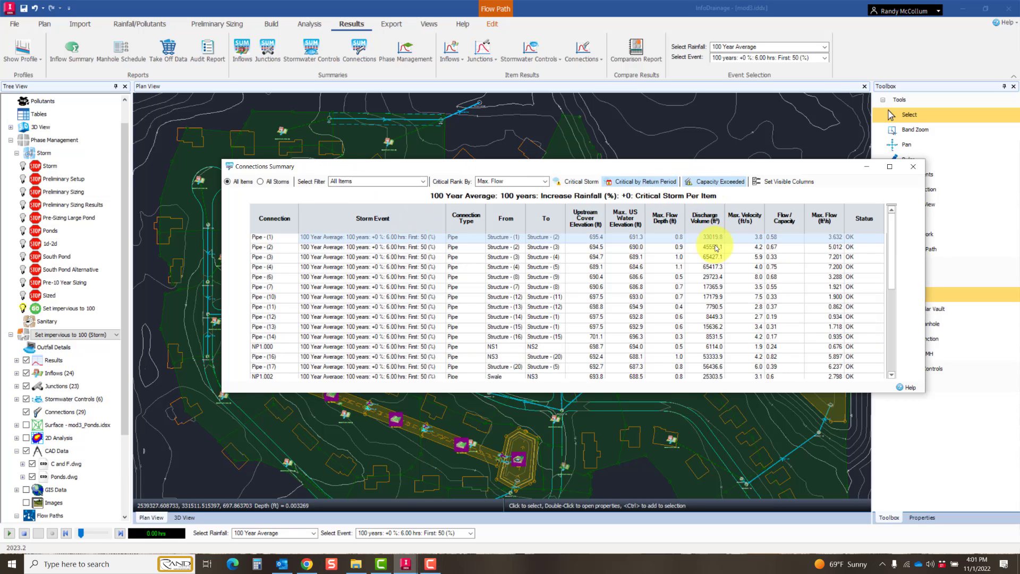
scroll(805, 267, "down", 1)
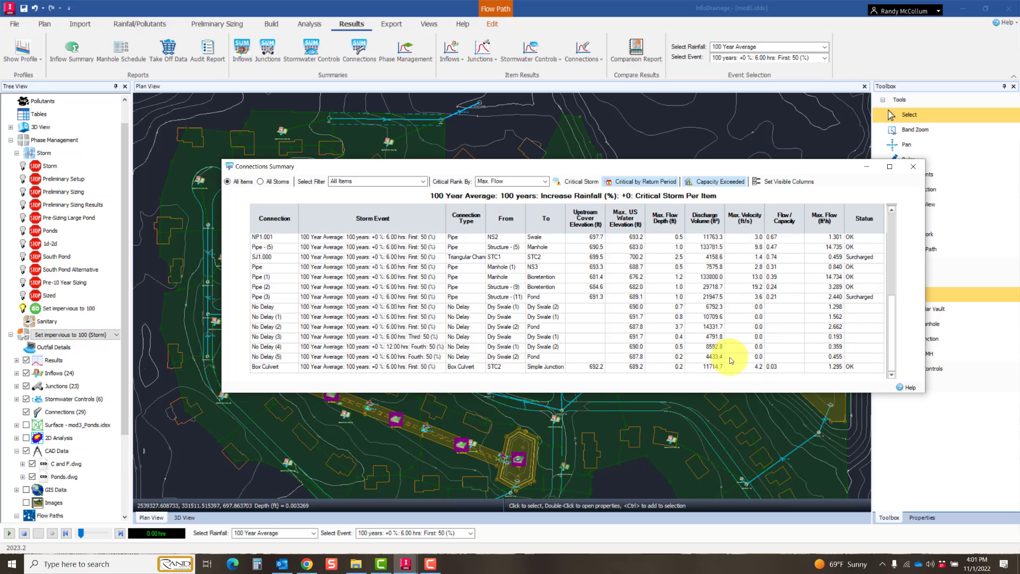
scroll(737, 357, "up", 5)
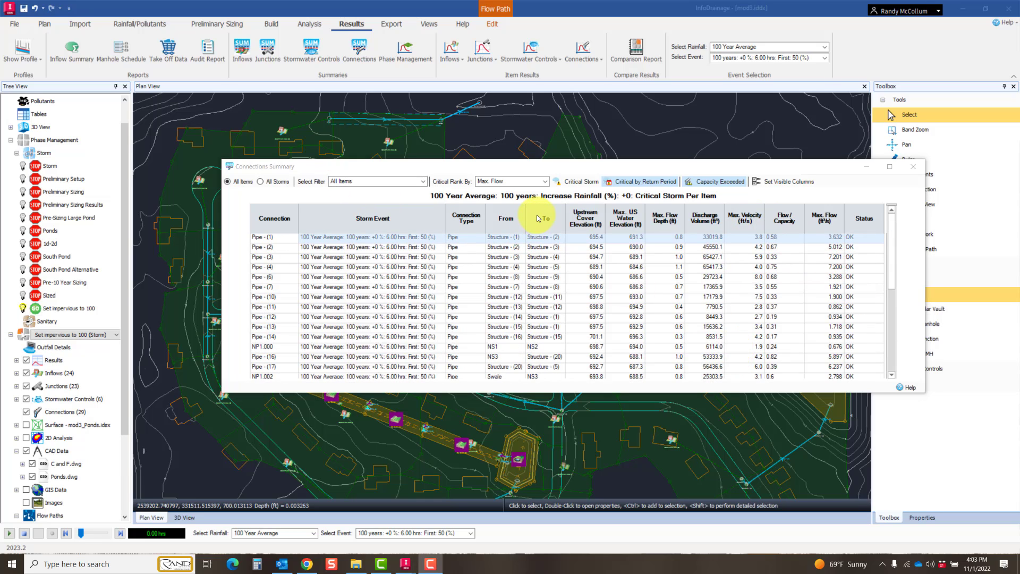
left_click(913, 167)
Step: Check the item results lists for inflows, stormwater controls and connections, then examine the flow graph of Pipe - (2) up close
left_click(458, 59)
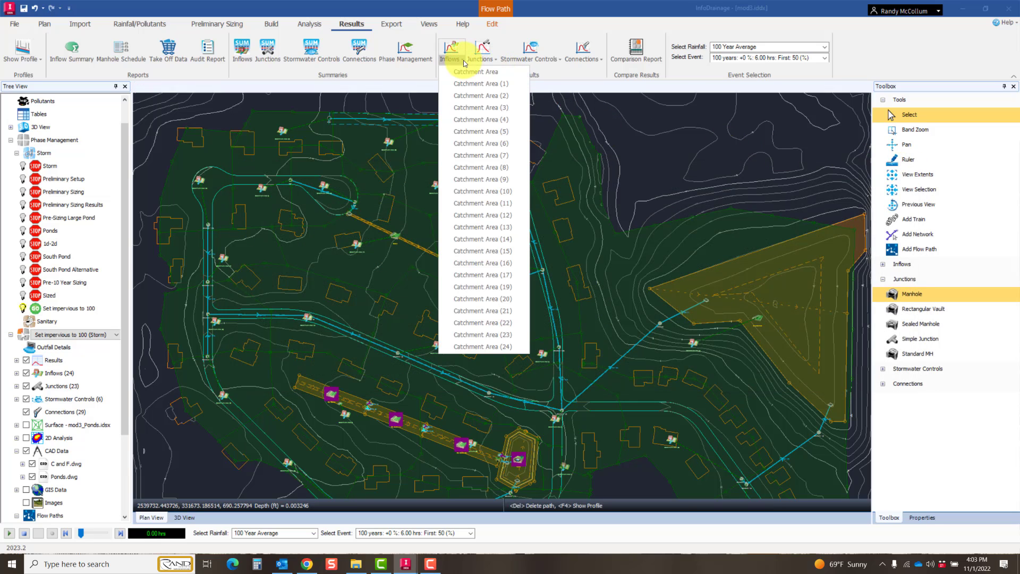
left_click(543, 59)
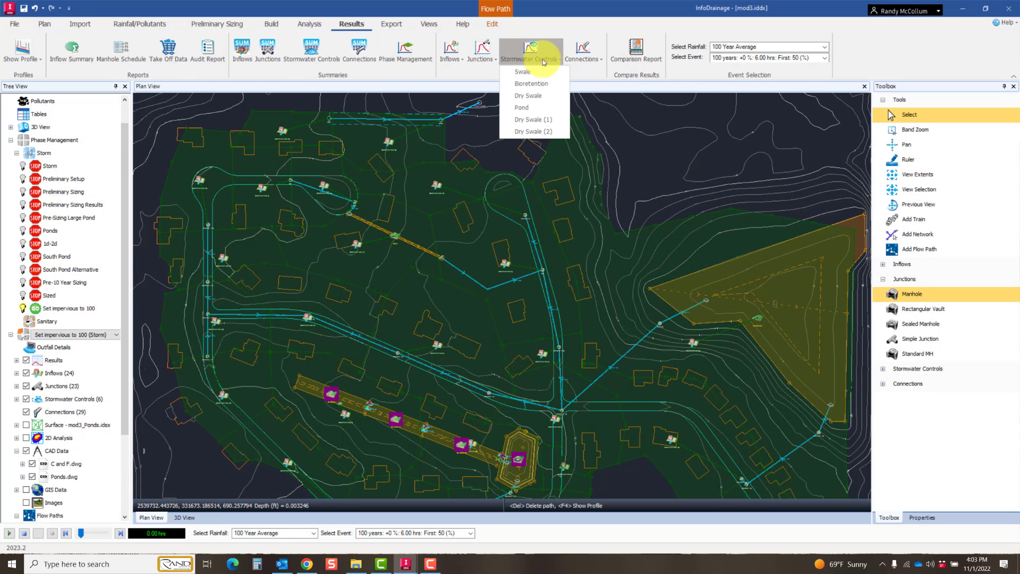
left_click(575, 59)
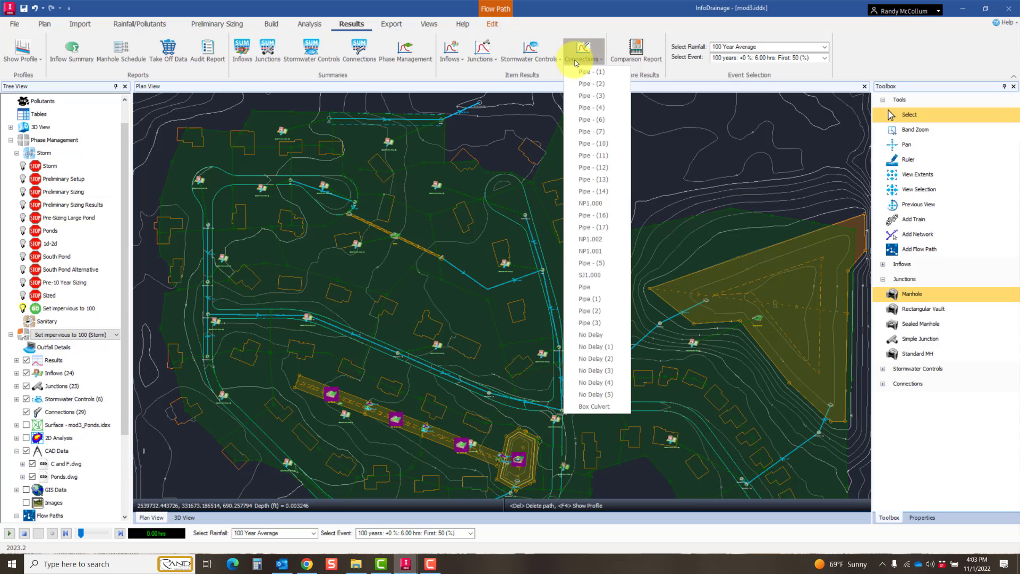
left_click(588, 84)
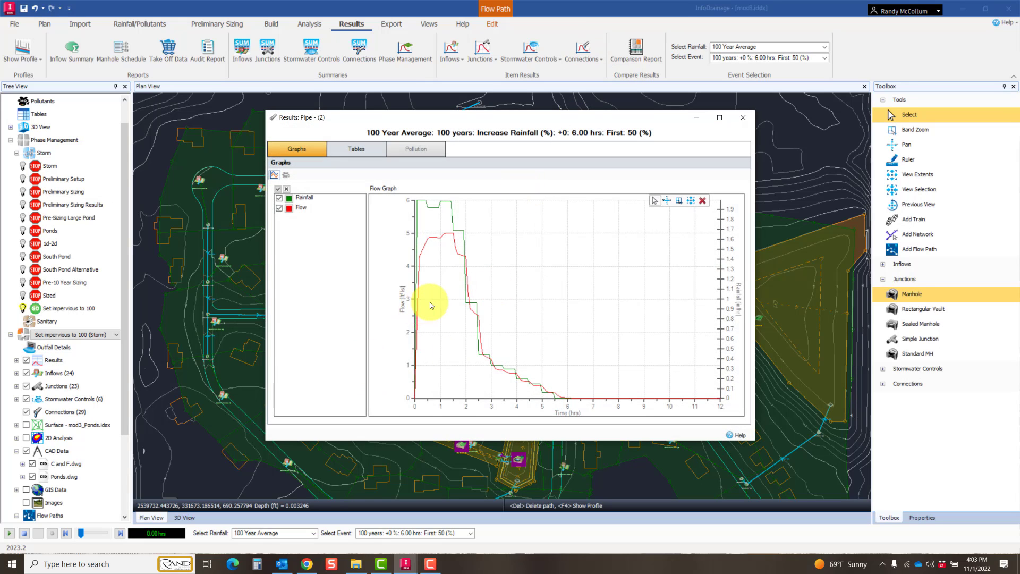
scroll(451, 298, "up", 2)
scroll(467, 319, "up", 2)
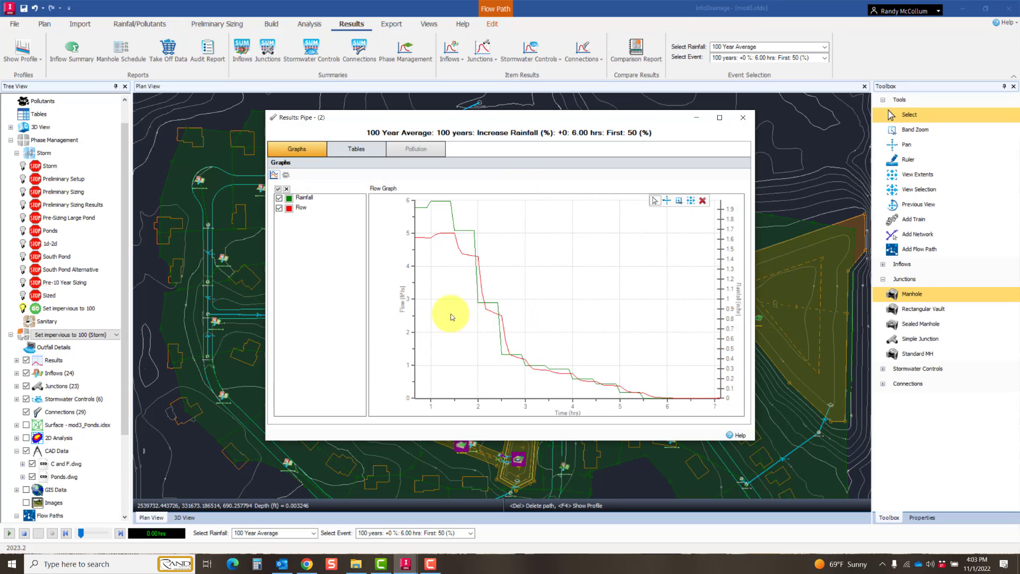
left_click(227, 132)
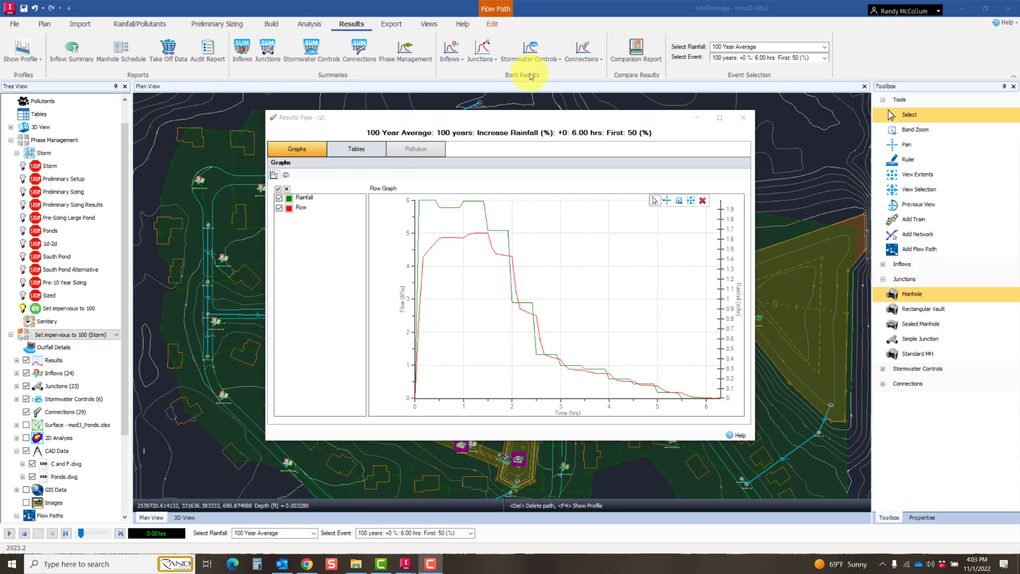
Step: Open the Bioretention's item results and examine its flow, volume and depth graphs and its results table
left_click(529, 52)
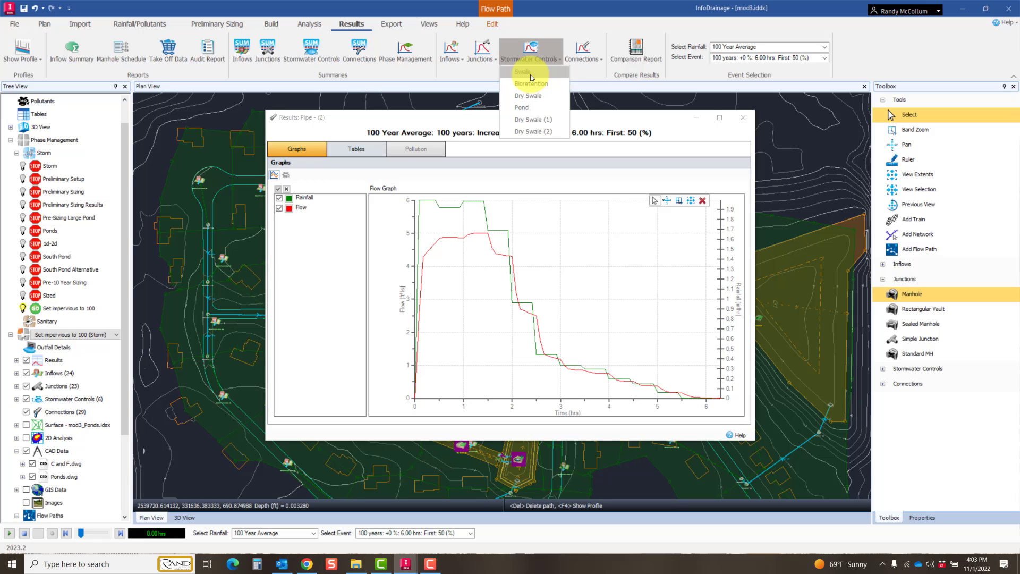
left_click(530, 83)
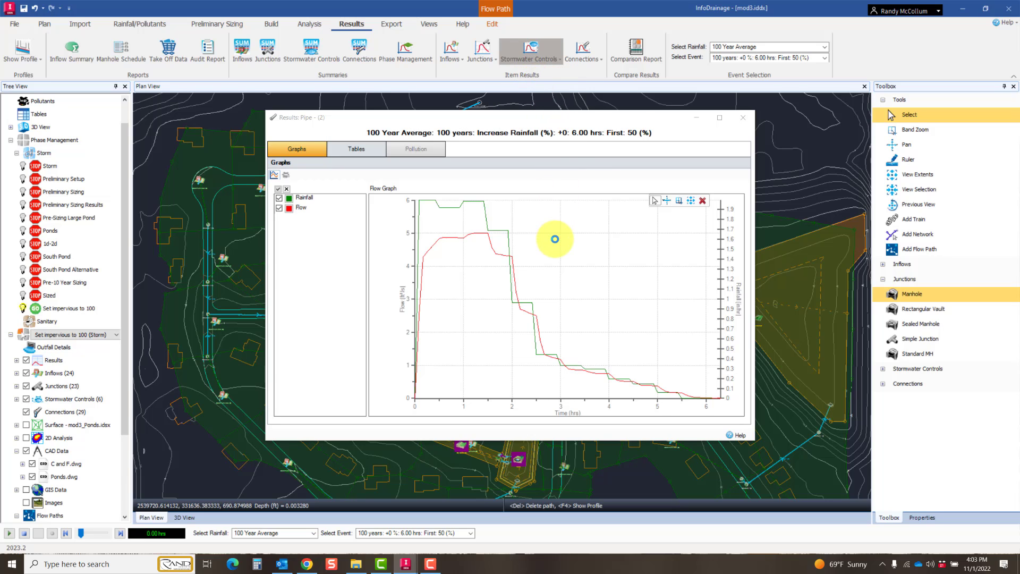
mouse_move(448, 214)
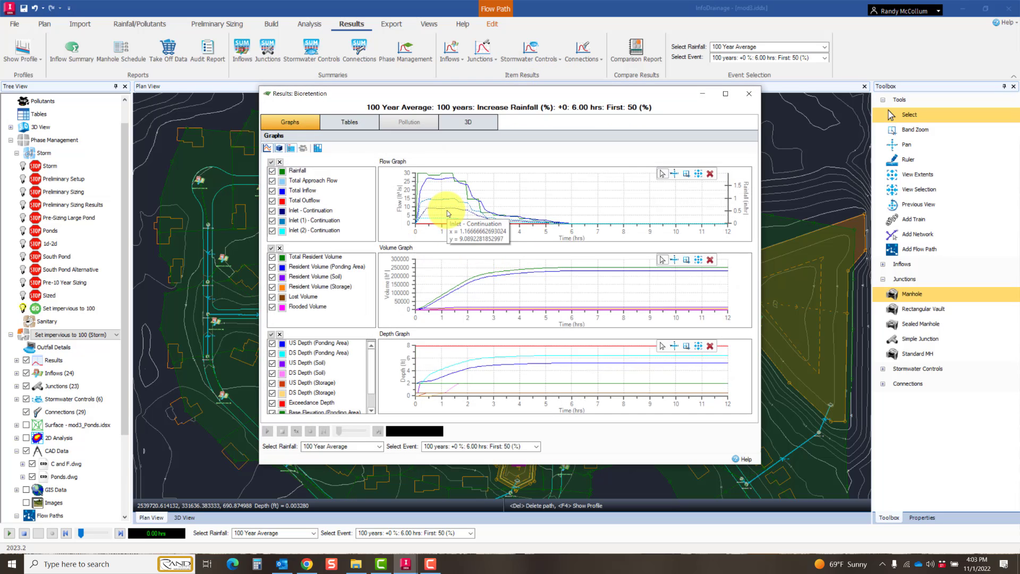
scroll(448, 213, "up", 1)
scroll(447, 213, "up", 2)
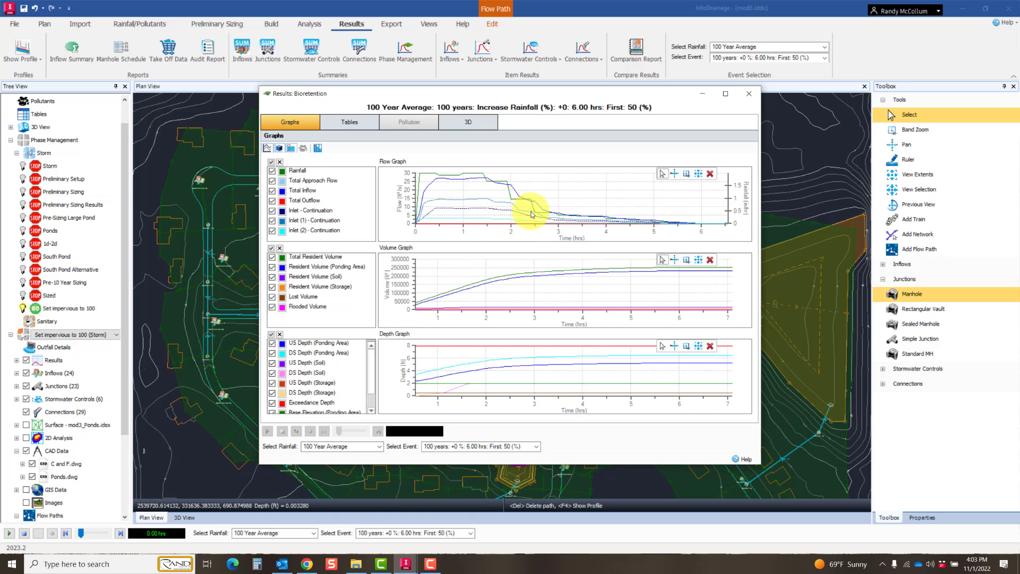
scroll(520, 213, "down", 3)
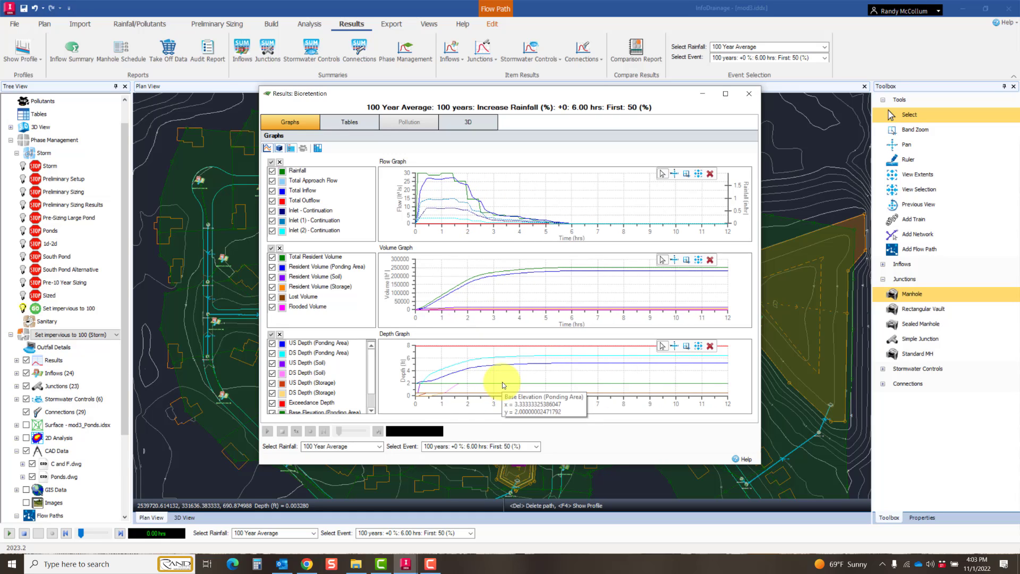
mouse_move(573, 359)
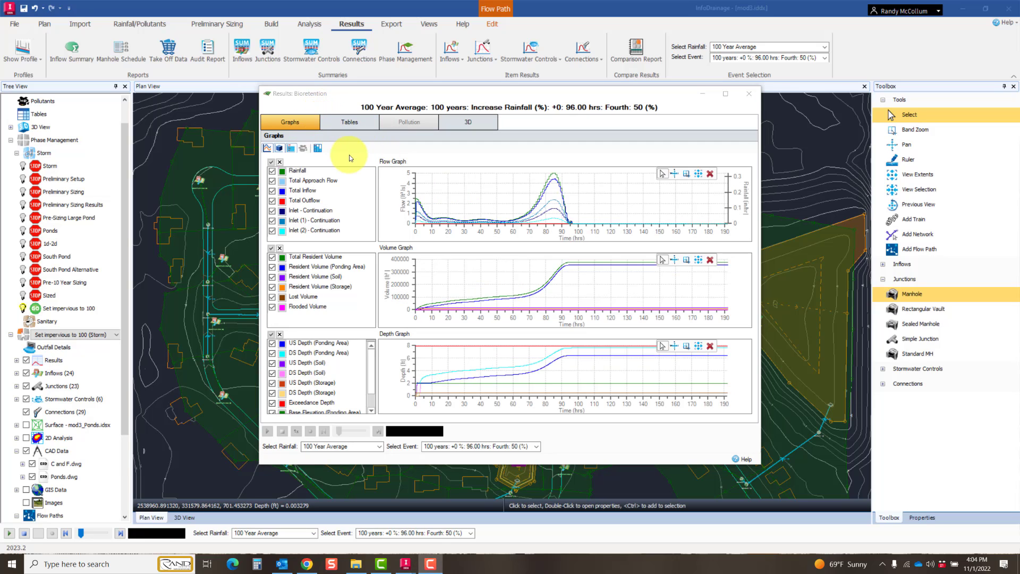
left_click(349, 125)
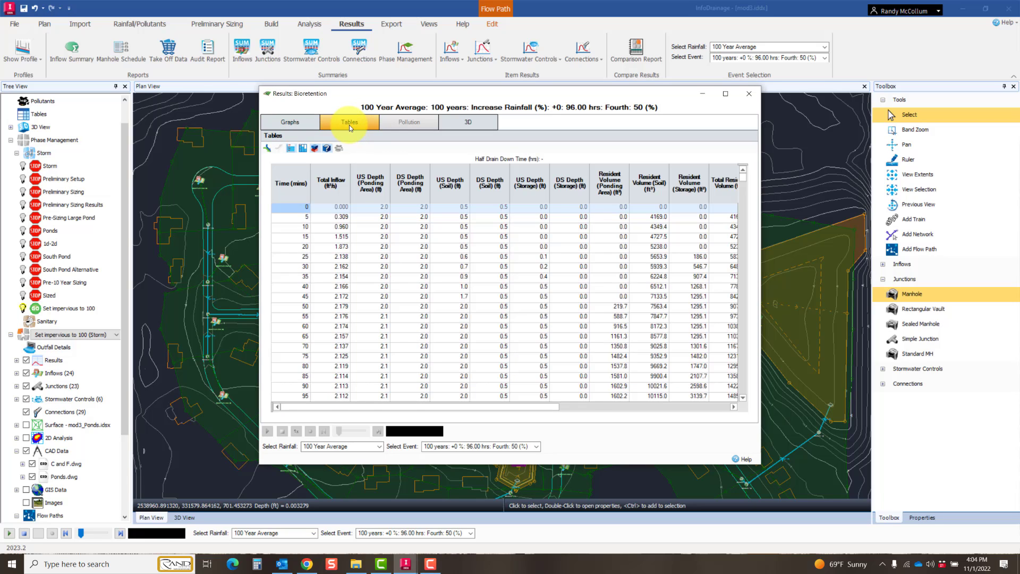
Step: Animate the Bioretention's fill level in 3D, advance the animation to about 152 hrs, and inspect the filled shape from above
left_click(458, 124)
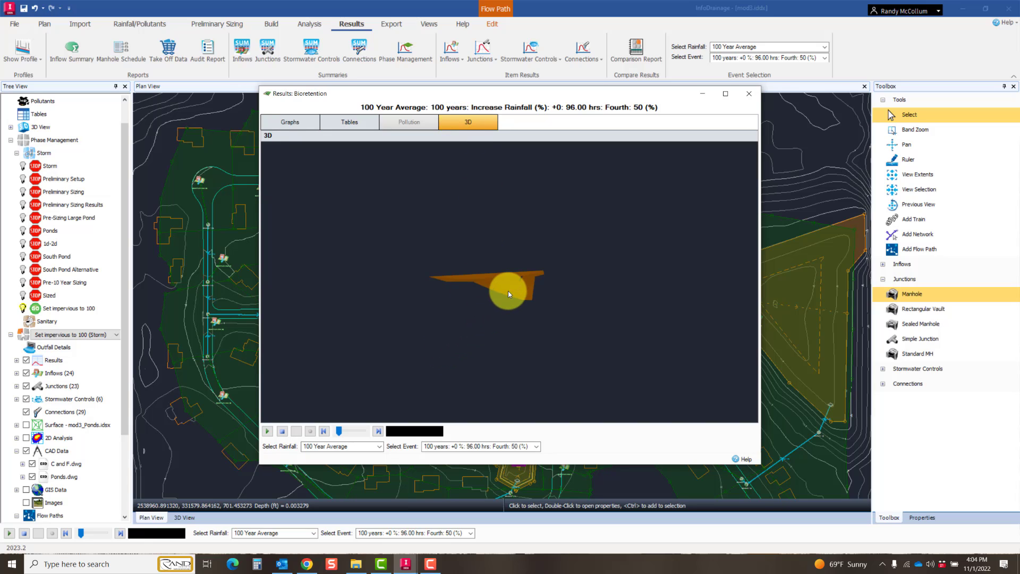
left_click_drag(501, 299, 497, 303)
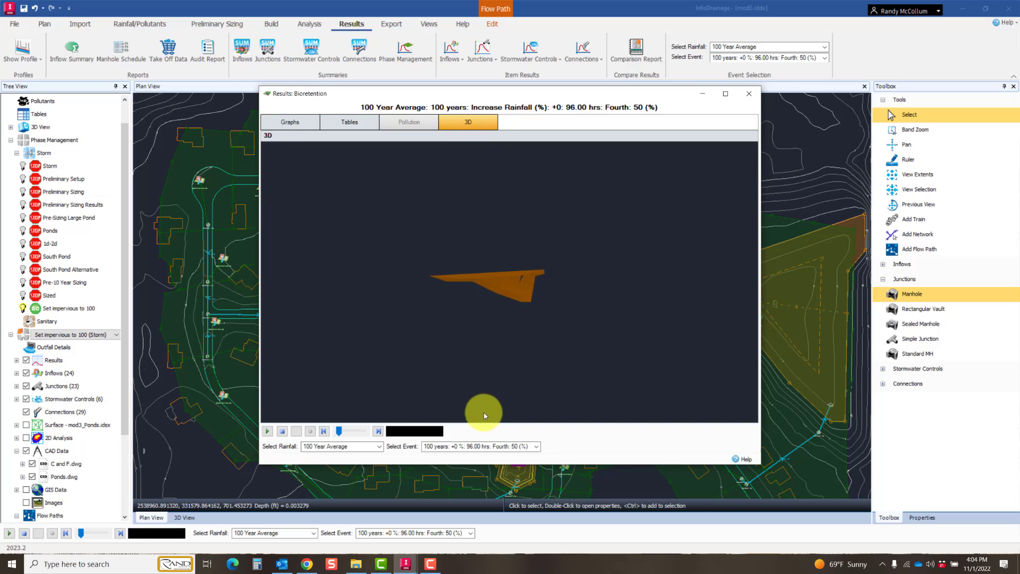
left_click(267, 430)
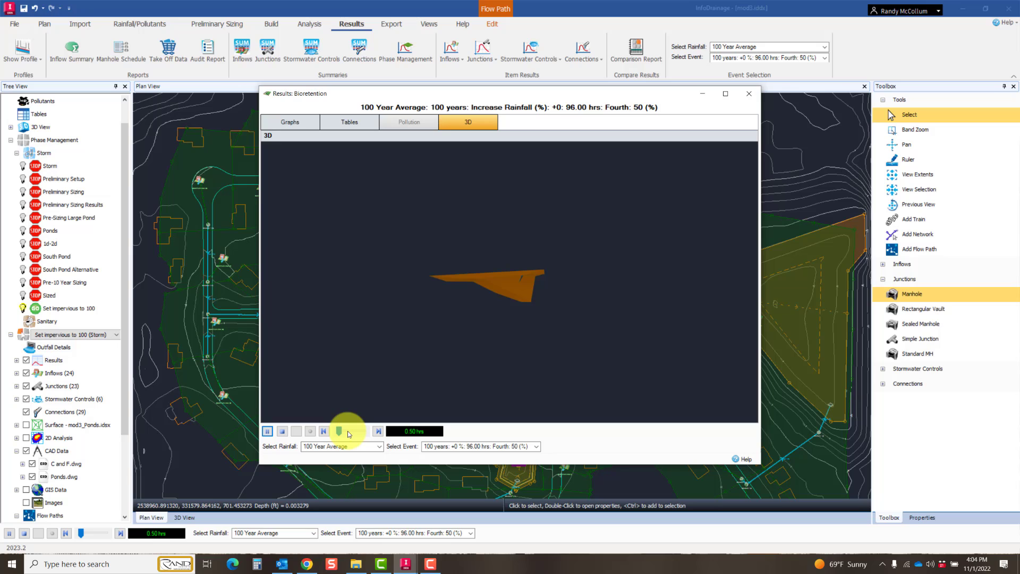
left_click_drag(340, 432, 354, 435)
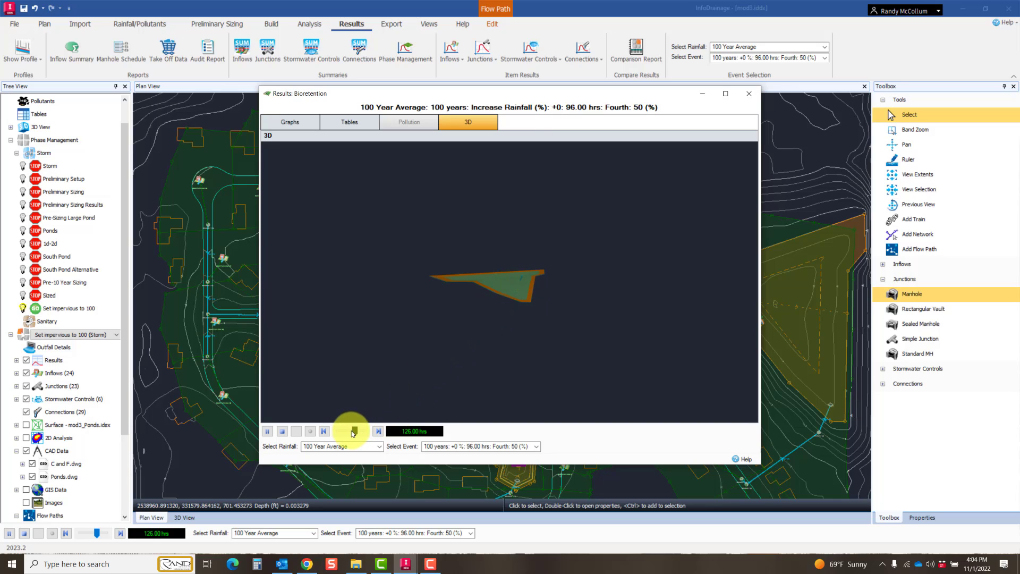
left_click_drag(352, 433, 348, 431)
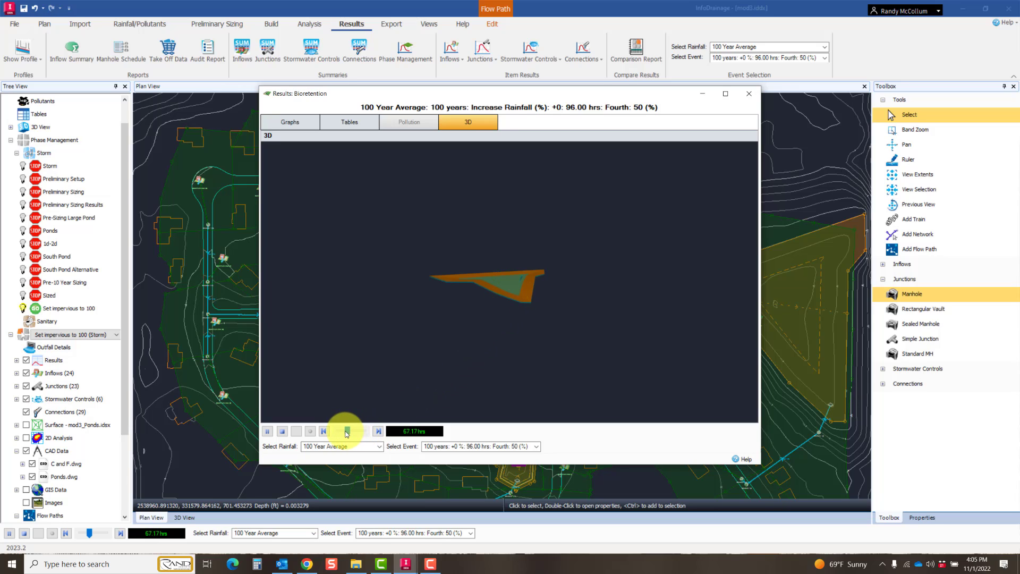
left_click_drag(358, 432, 368, 432)
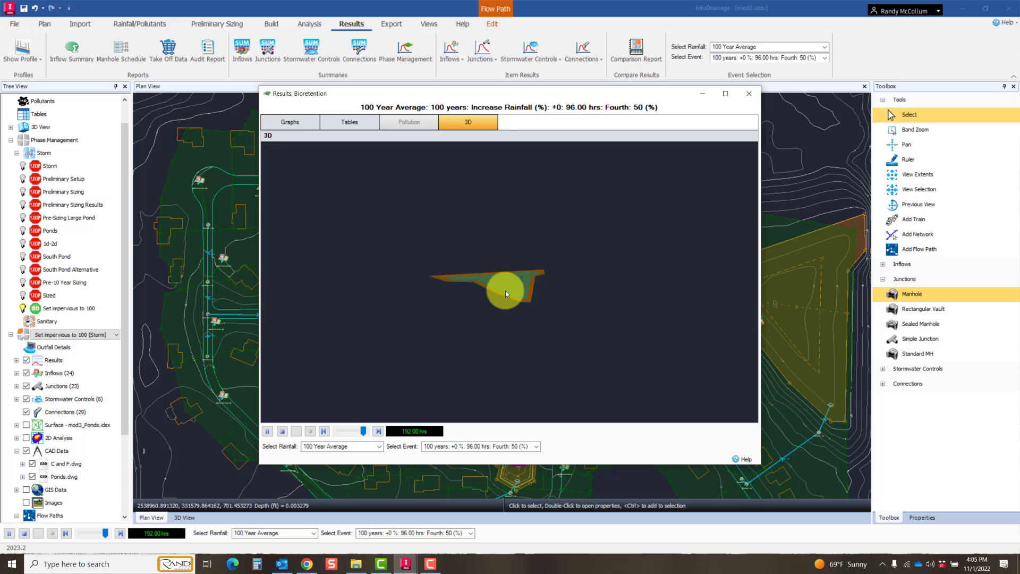
left_click_drag(519, 301, 535, 278)
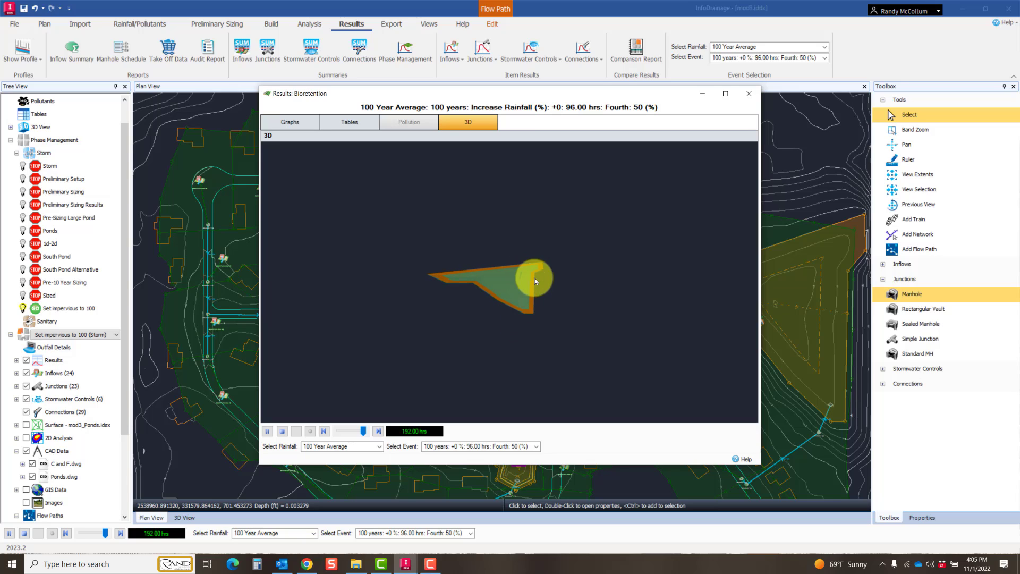
left_click_drag(399, 281, 399, 278)
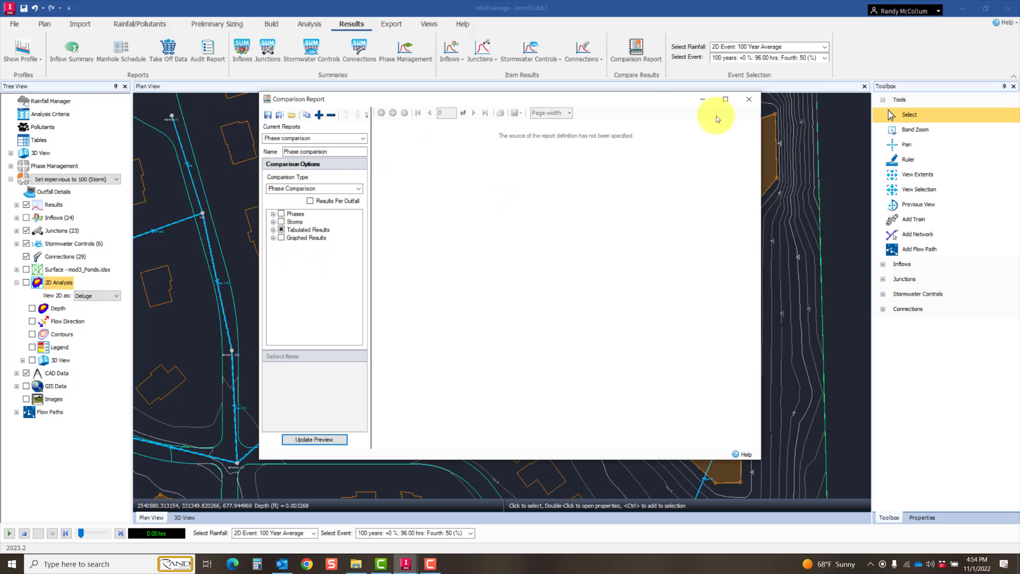
Step: Close the Comparison Report and open the Manhole Schedule, moved toward the middle of the plan
left_click(750, 98)
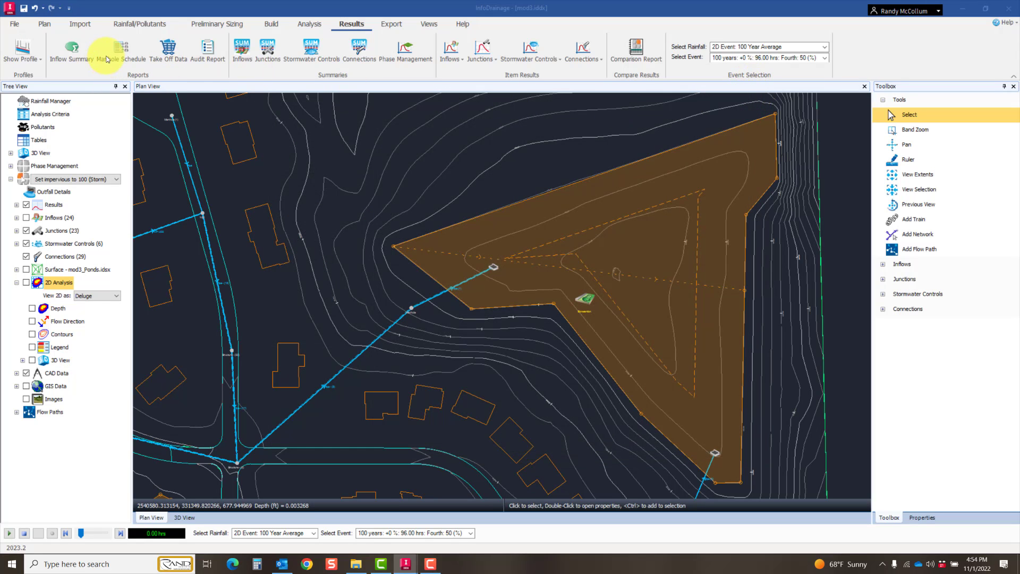
left_click(112, 53)
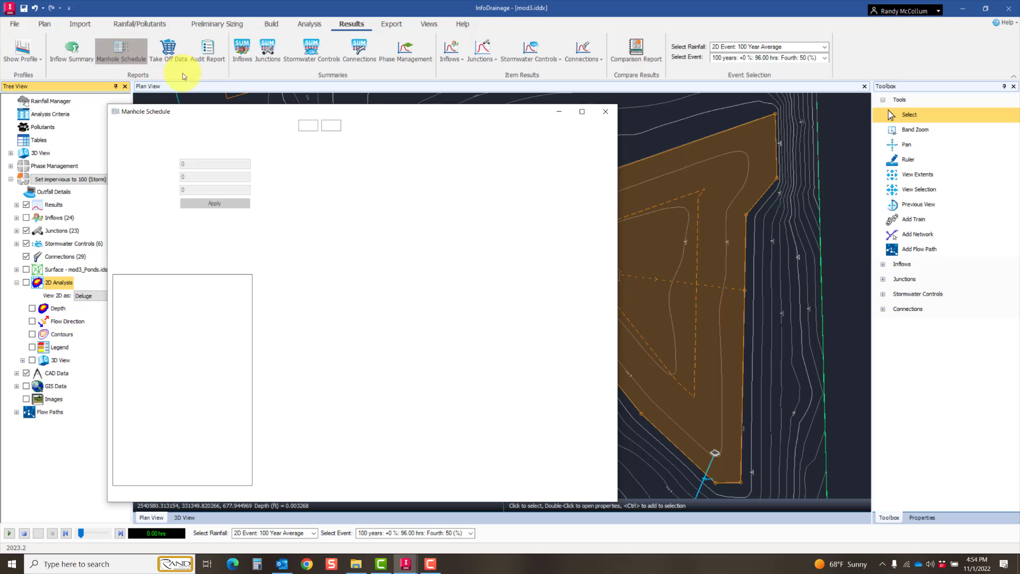
left_click_drag(241, 113, 388, 86)
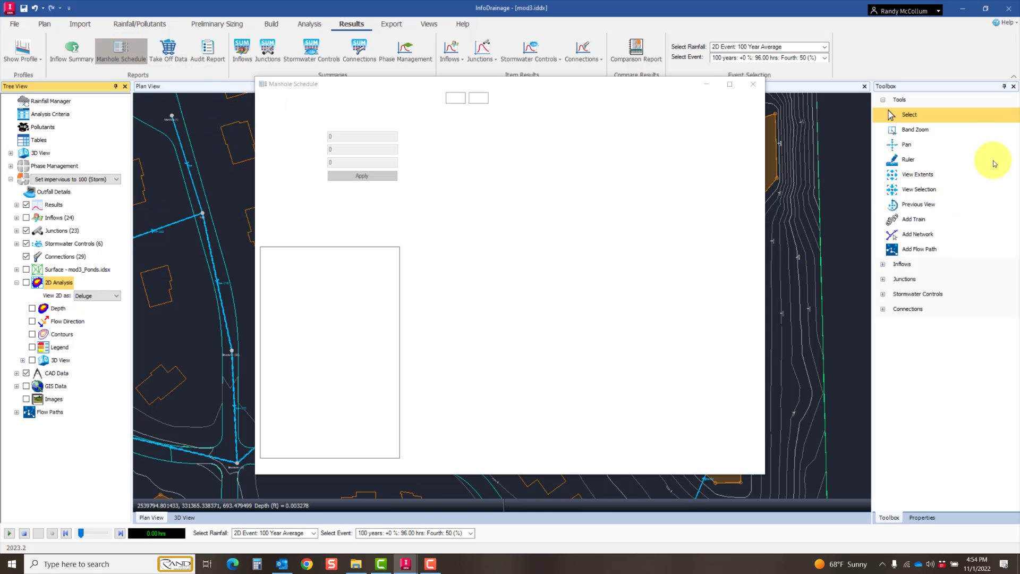
left_click(432, 567)
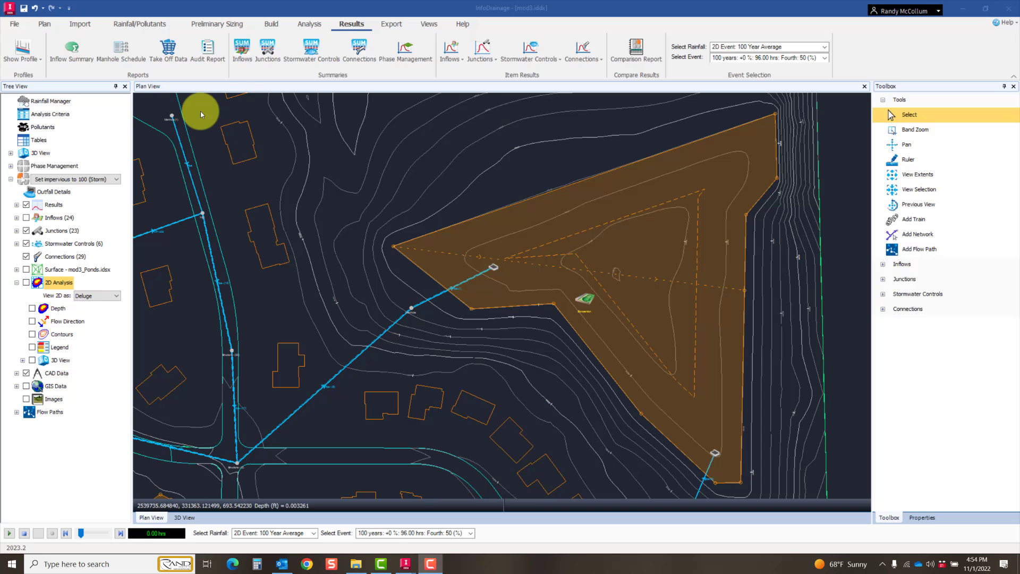
Step: Review the Take Off Data summary and its junction, stormwater control and connection quantities, then close it
left_click(186, 85)
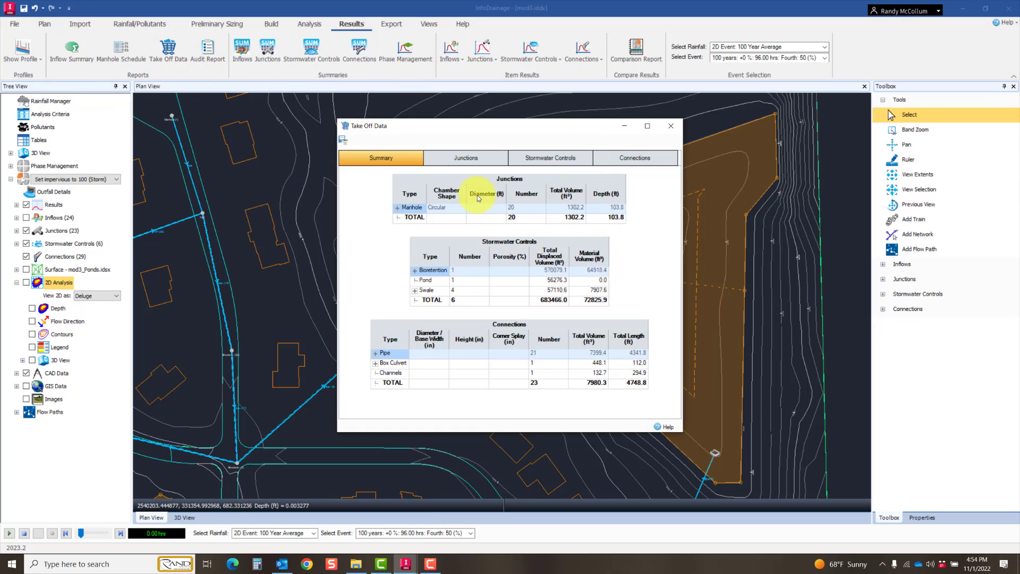
left_click(464, 159)
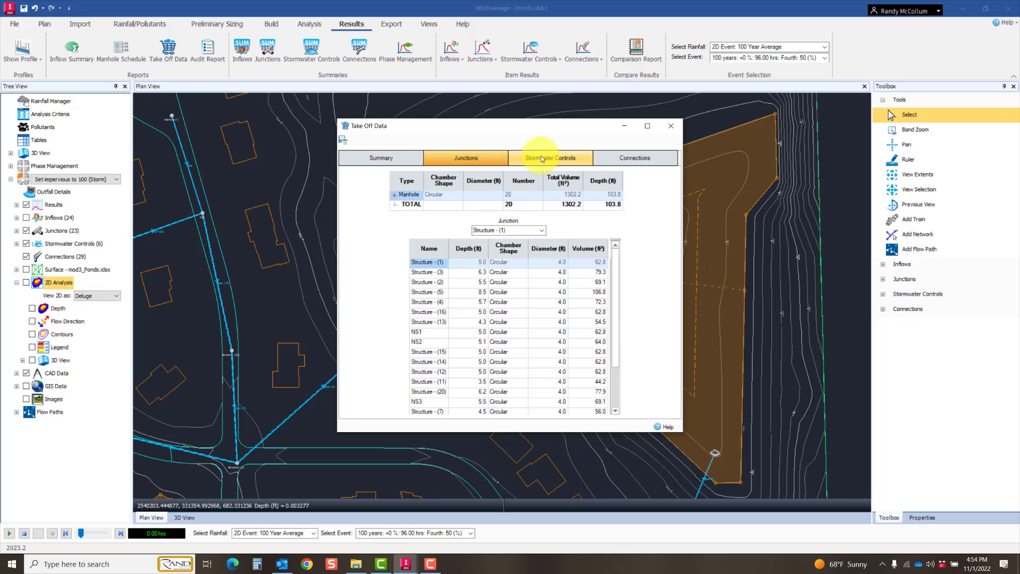
left_click(541, 159)
left_click(628, 161)
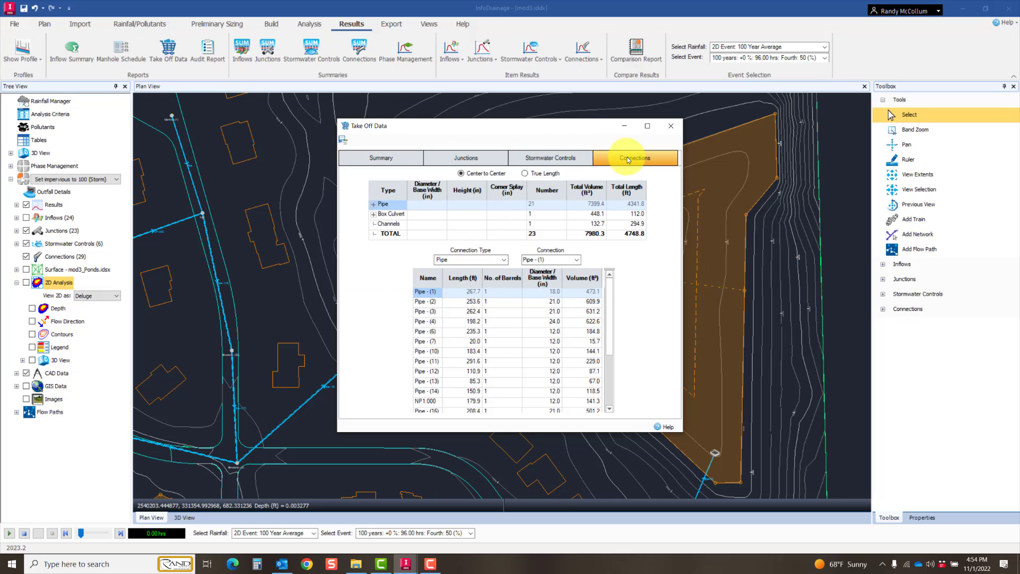
left_click(671, 128)
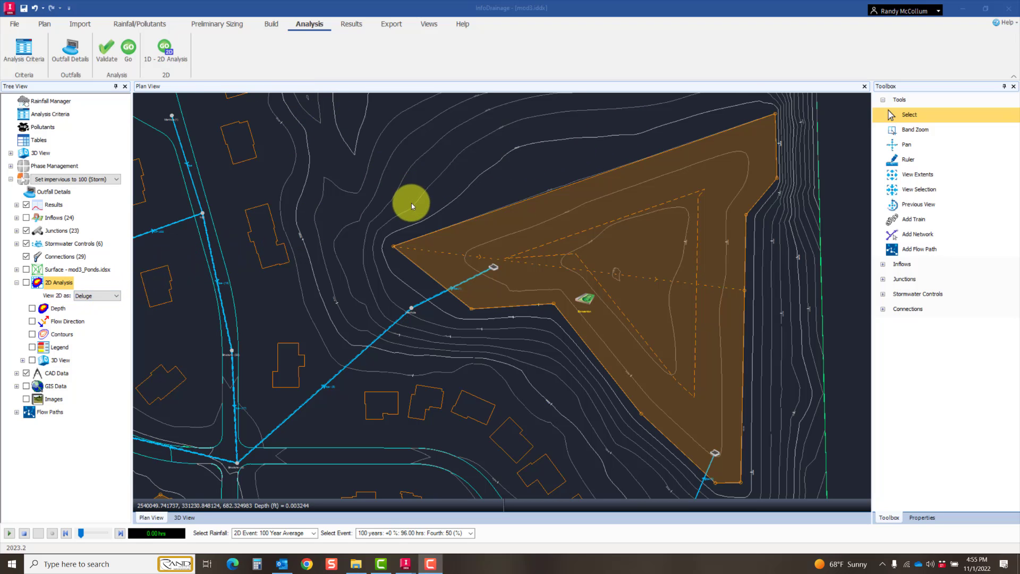
Step: Display the Deluge 2D analysis over the plan and examine ponding depths around the ponds and along the drainage network
scroll(411, 203, "down", 2)
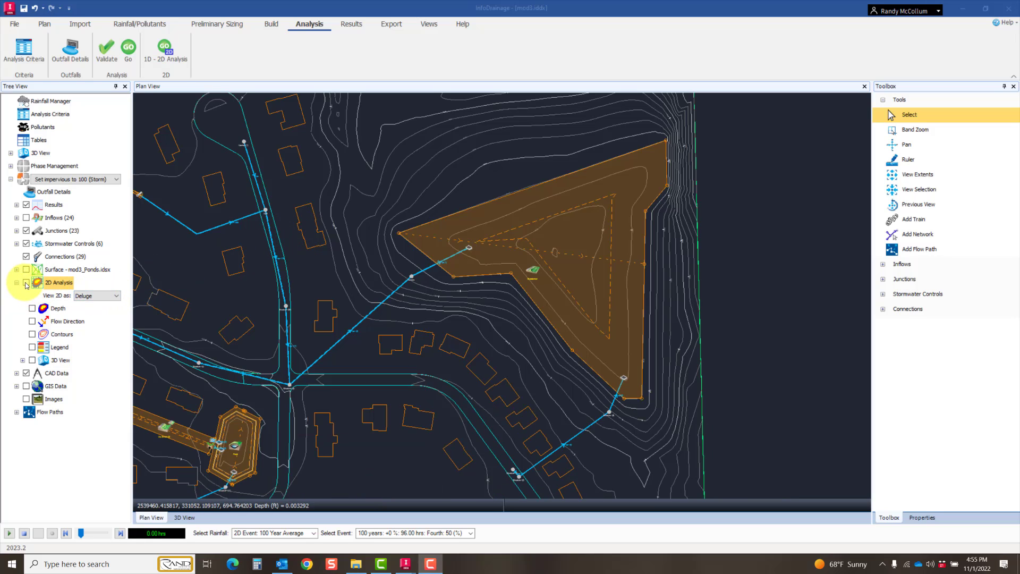
left_click(26, 283)
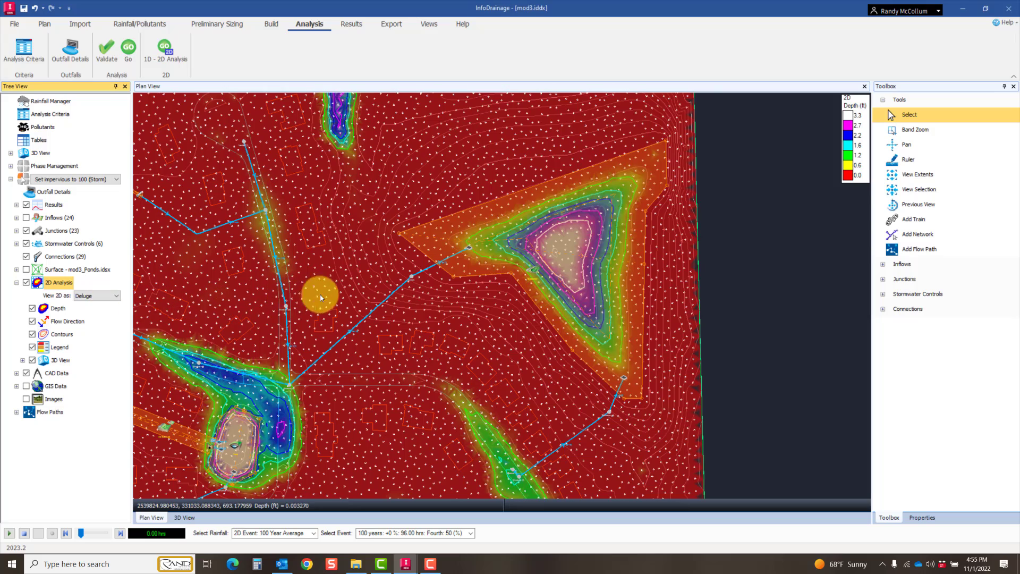
middle_click_drag(320, 297, 609, 259)
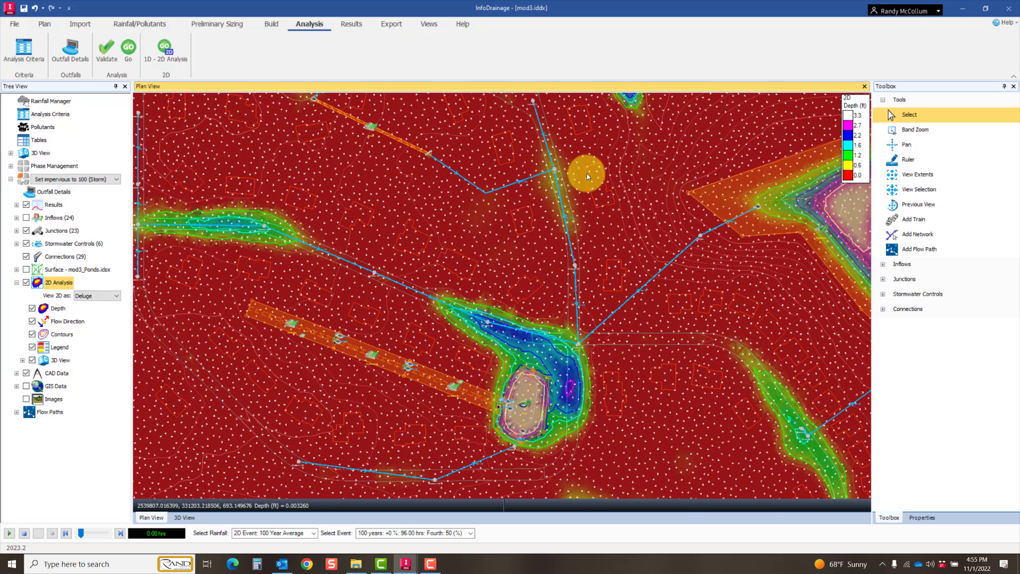
middle_click_drag(587, 177, 651, 276)
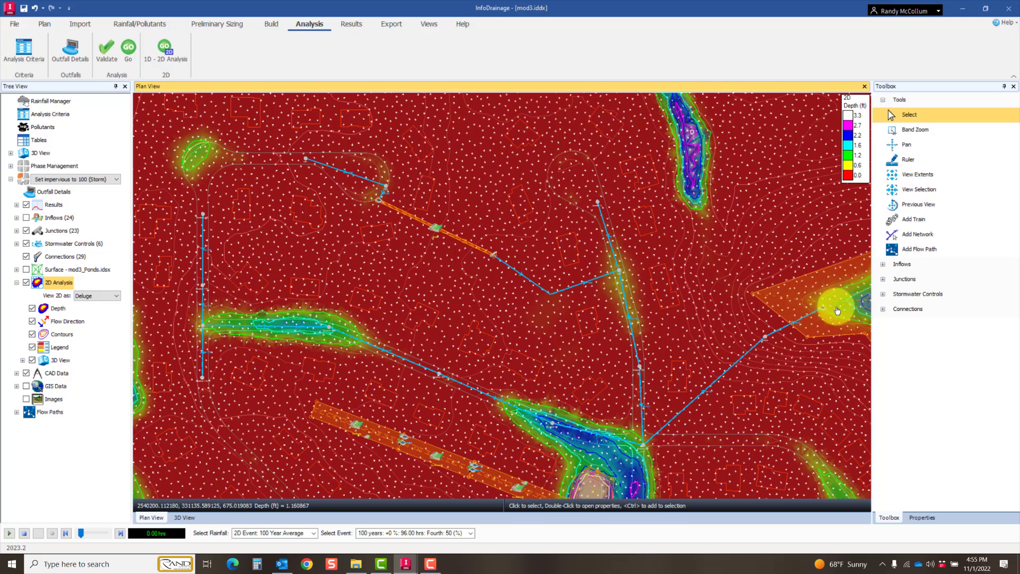
middle_click_drag(776, 314, 377, 317)
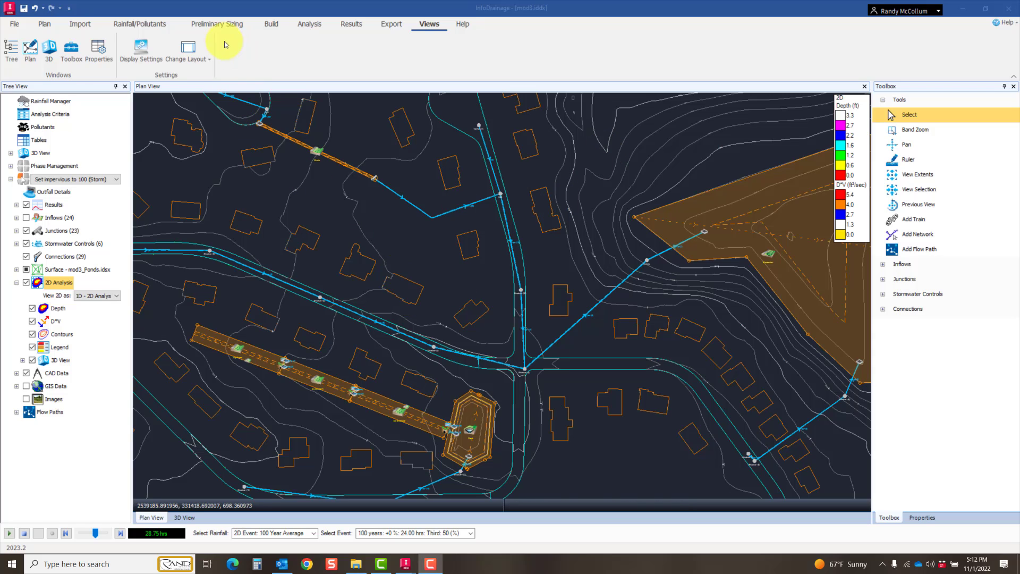
Step: Show the model in 3D and animate its storm results from the start, advancing the animation to about 22.67 hrs
left_click(271, 22)
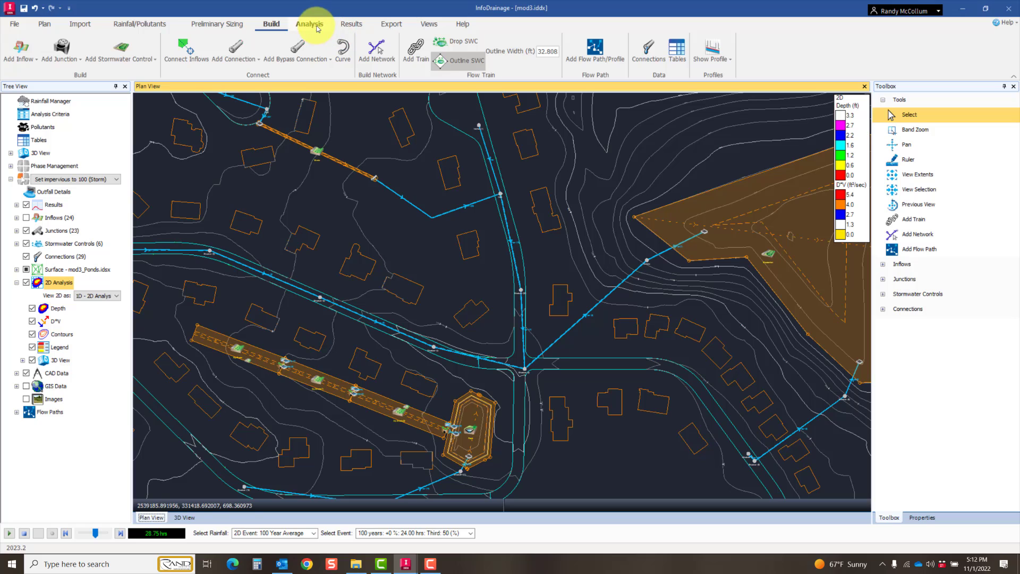
left_click(416, 26)
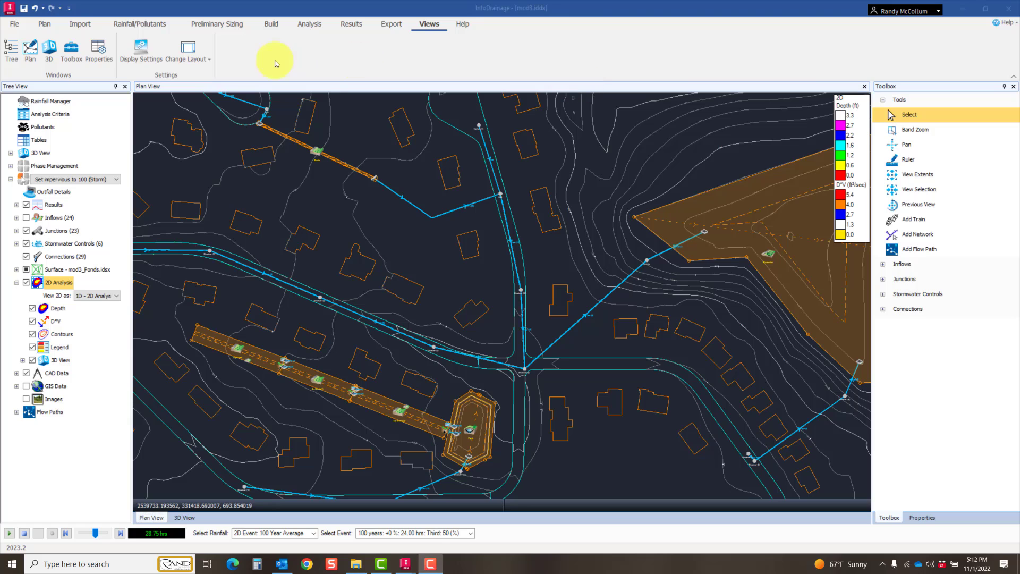
left_click(48, 49)
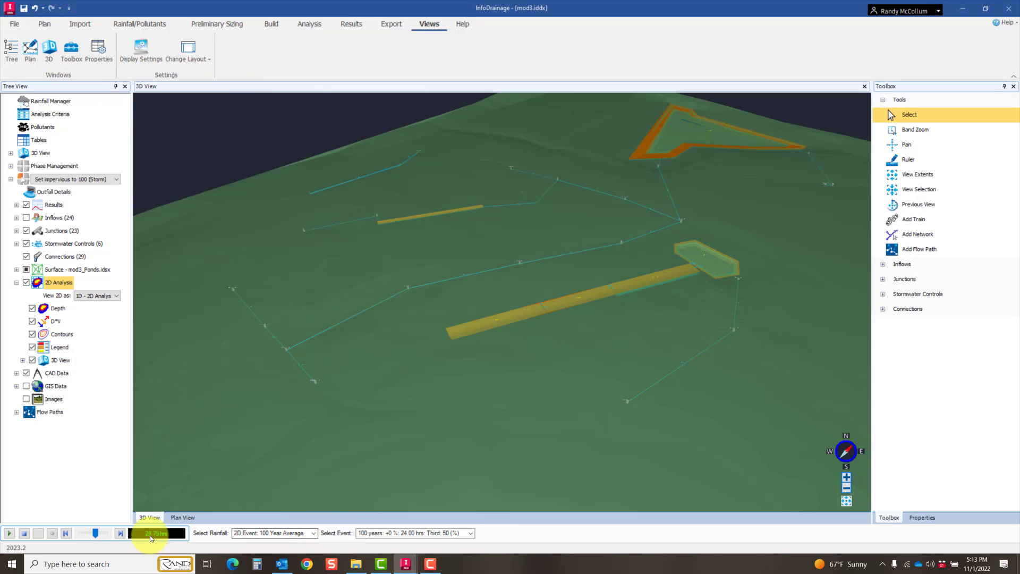
left_click_drag(89, 534, 80, 533)
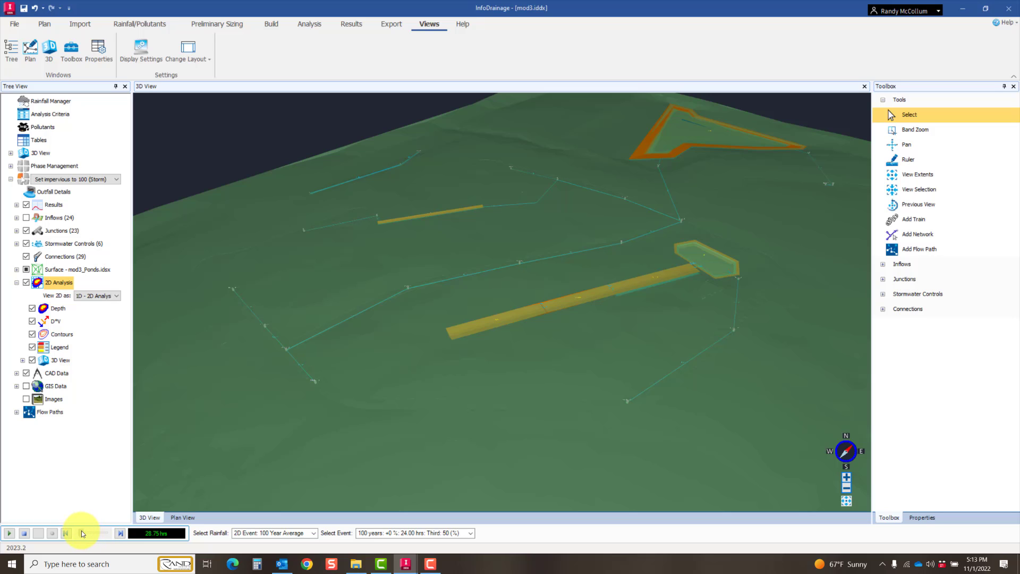
left_click(9, 533)
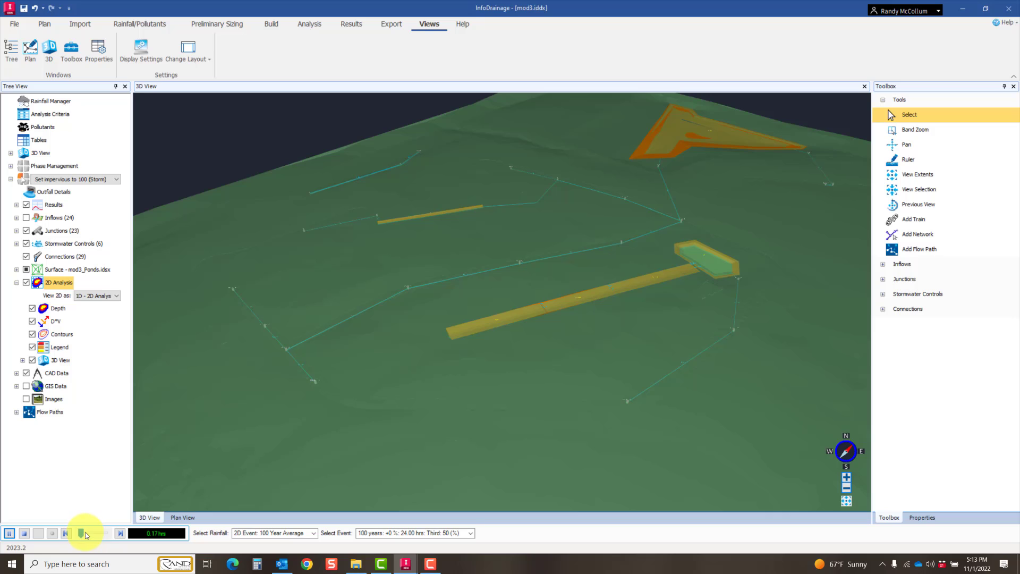
left_click_drag(86, 535, 92, 537)
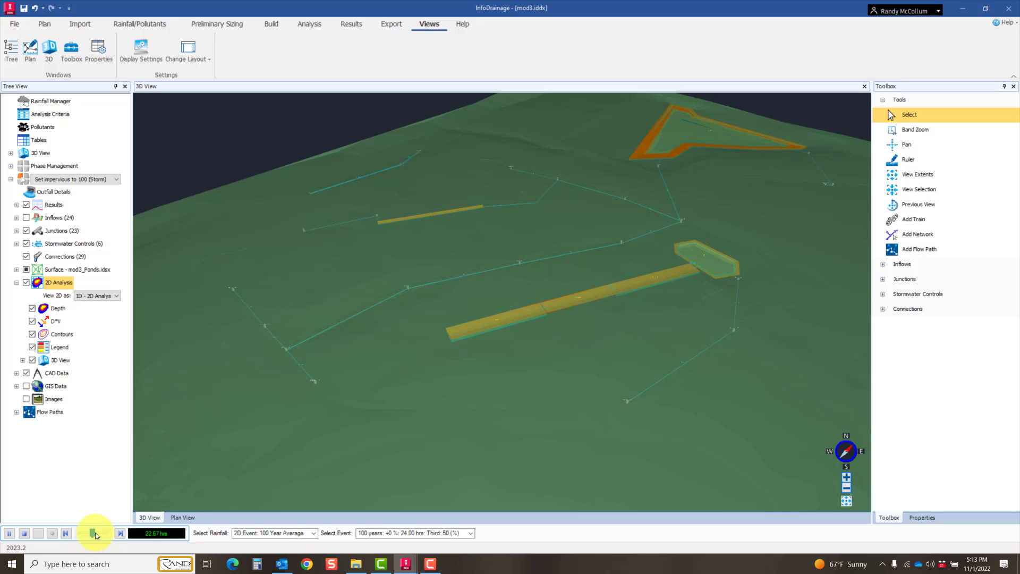